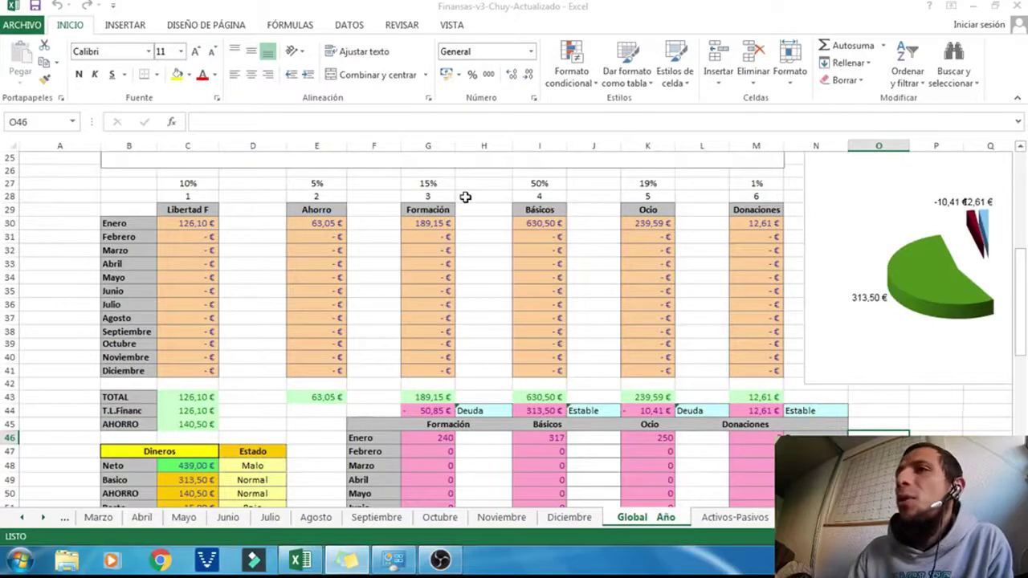
- Switch to the Enero sheet and look over its weekly income grid
click(486, 274)
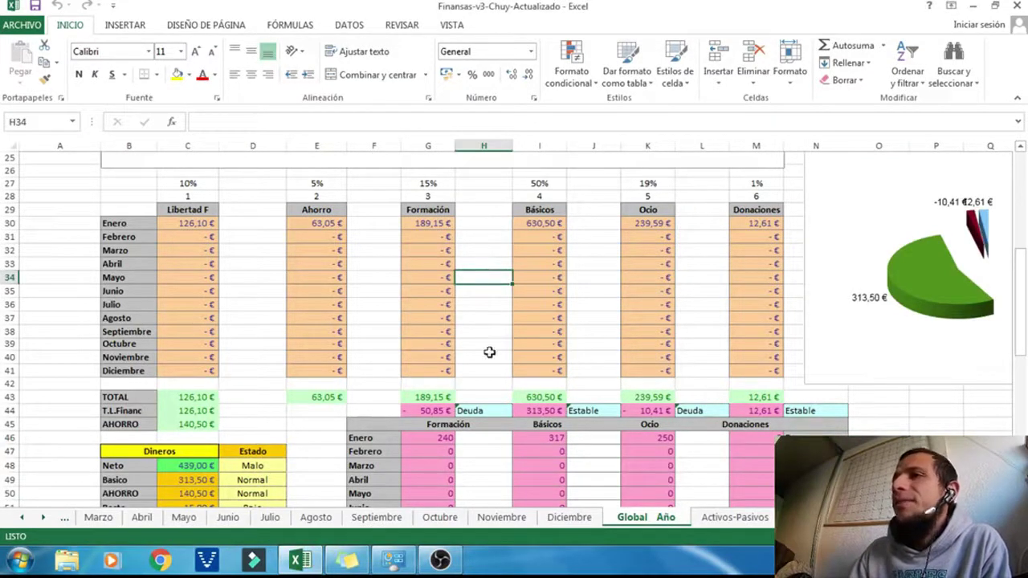
scroll(489, 352, up, 8)
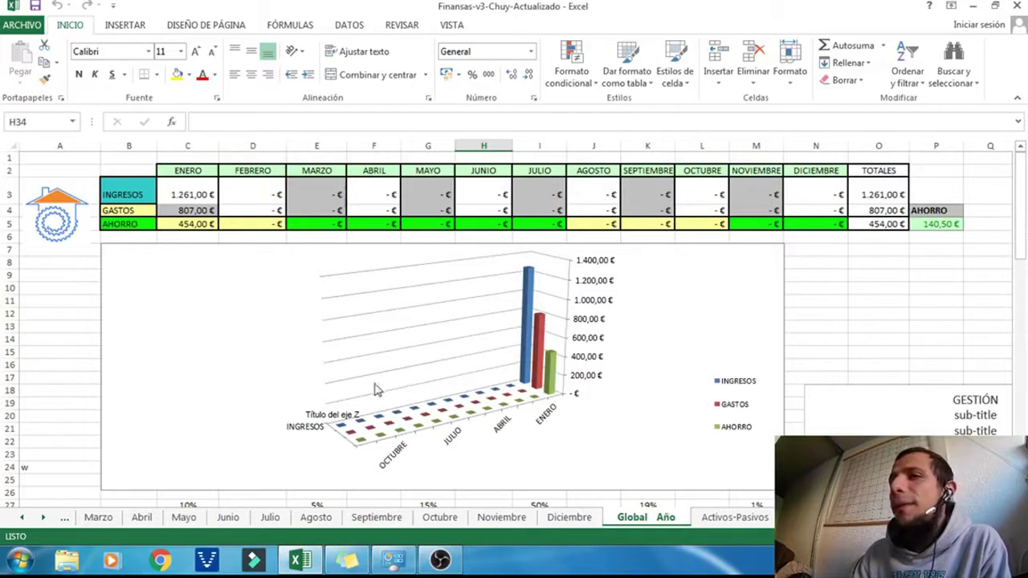
click(23, 518)
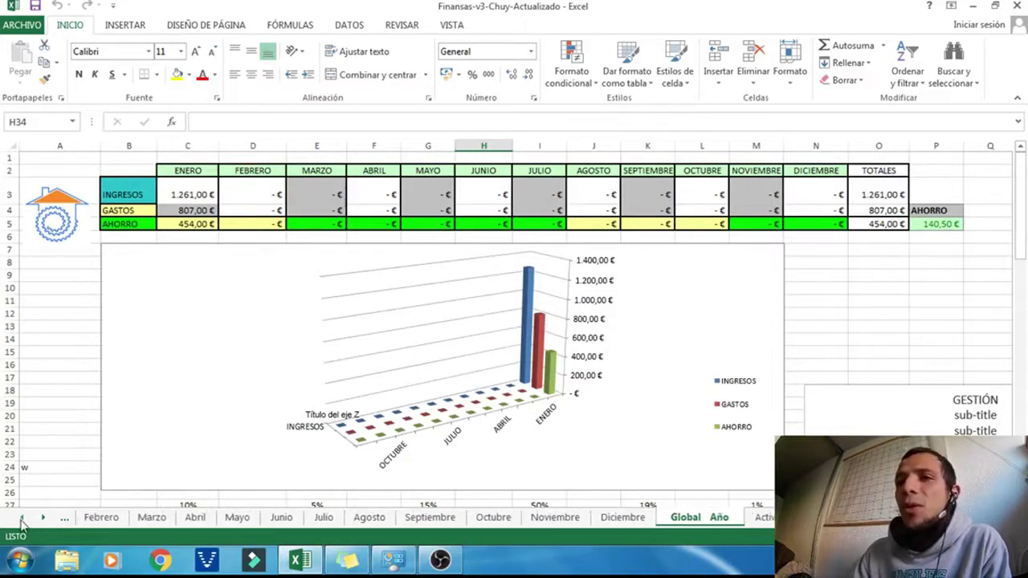
scroll(237, 520, up, 1)
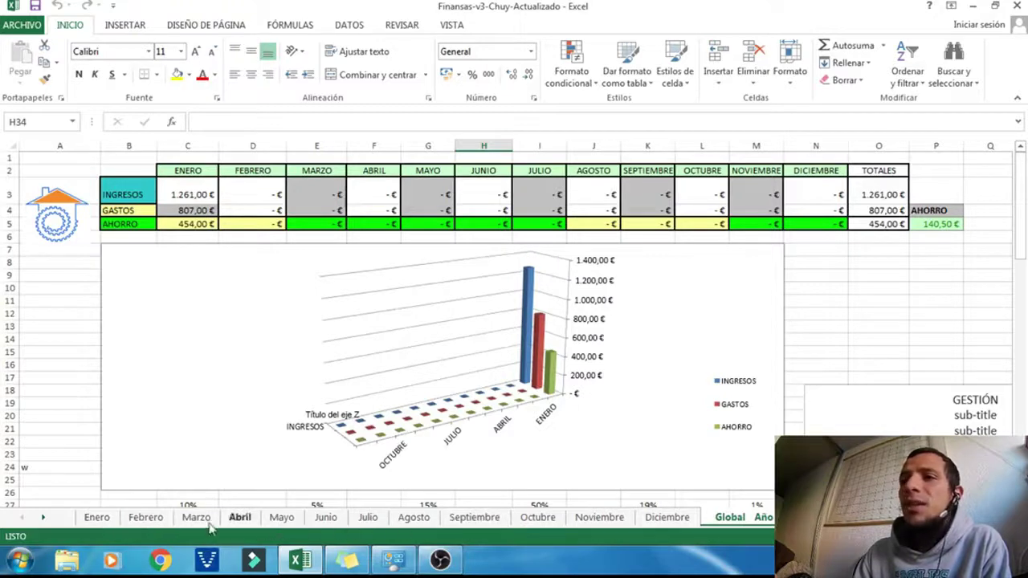
click(100, 522)
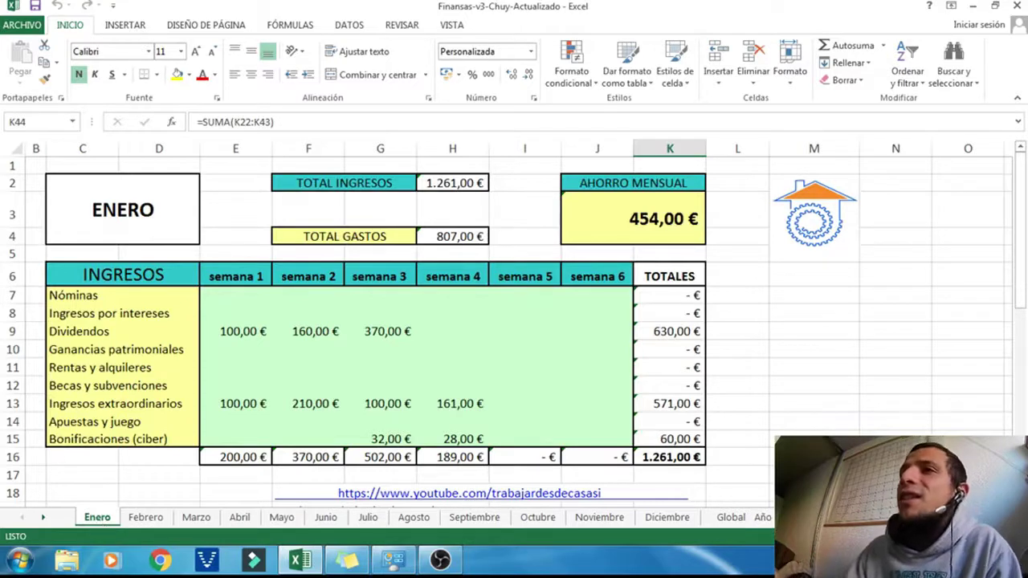
drag(214, 299, 489, 403)
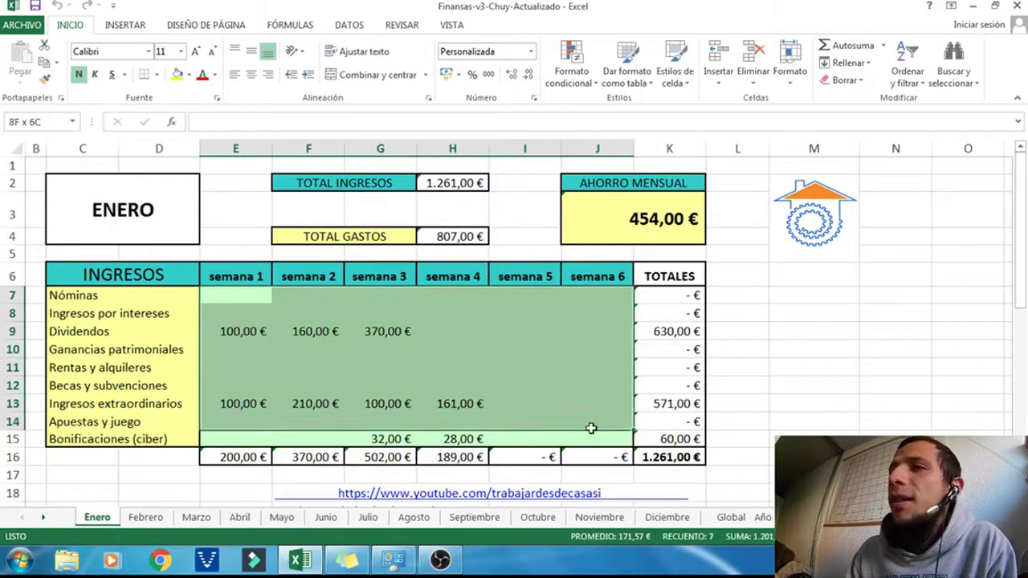
drag(489, 404, 586, 434)
click(542, 375)
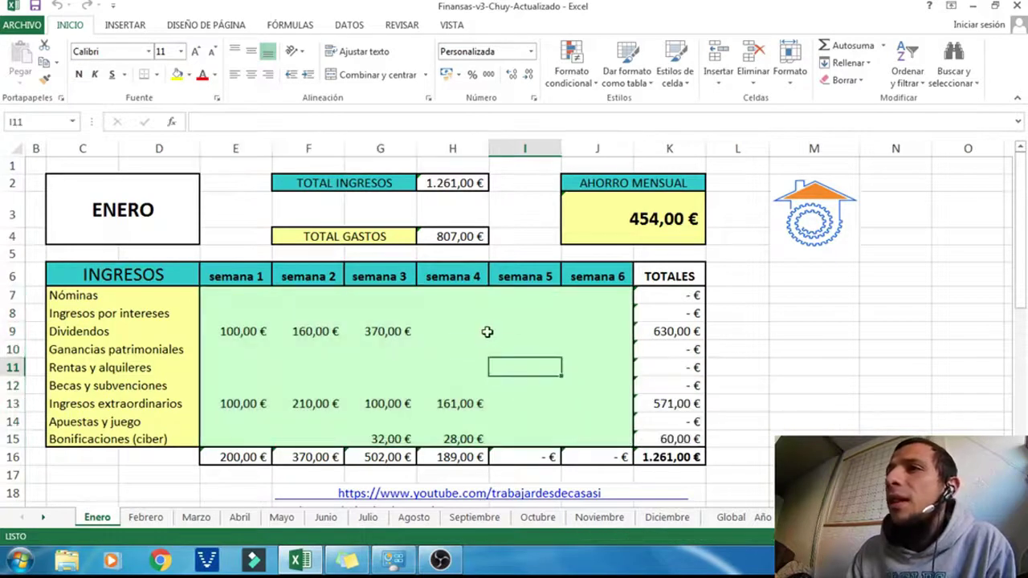
- Enter 100 € of Dividendos for week 5 in I9 and check the J3 savings formula
click(487, 331)
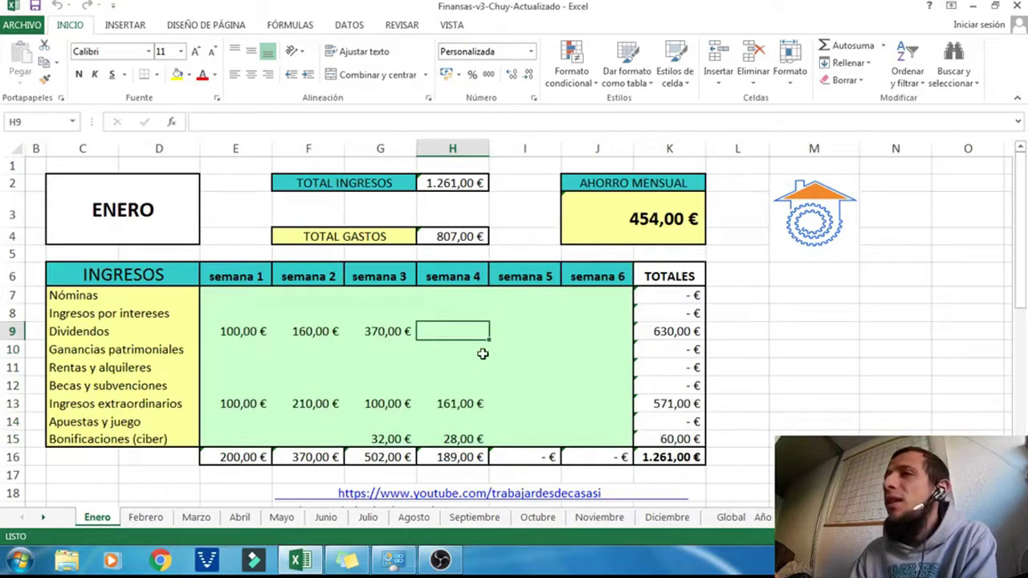
click(506, 331)
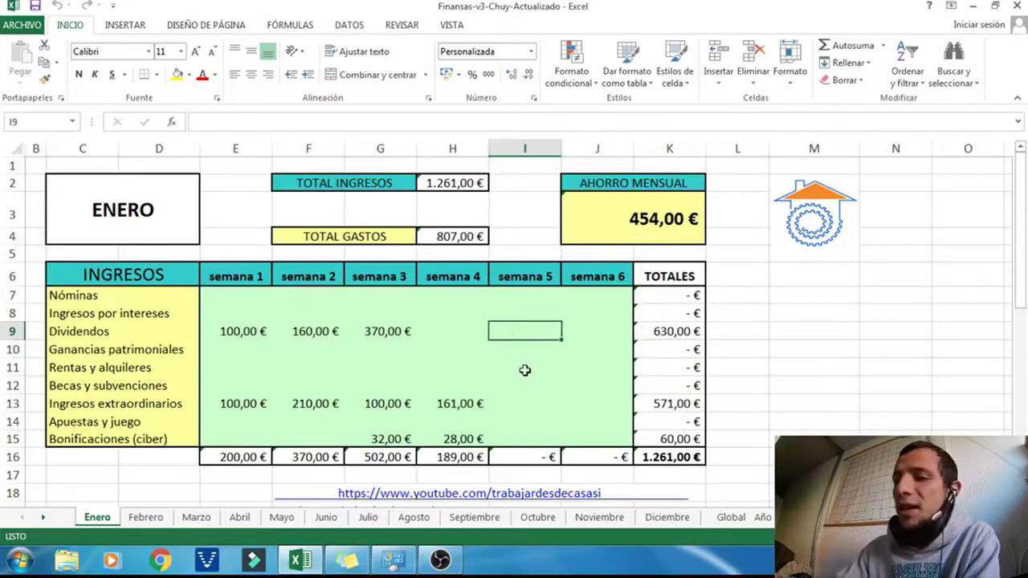
text(100)
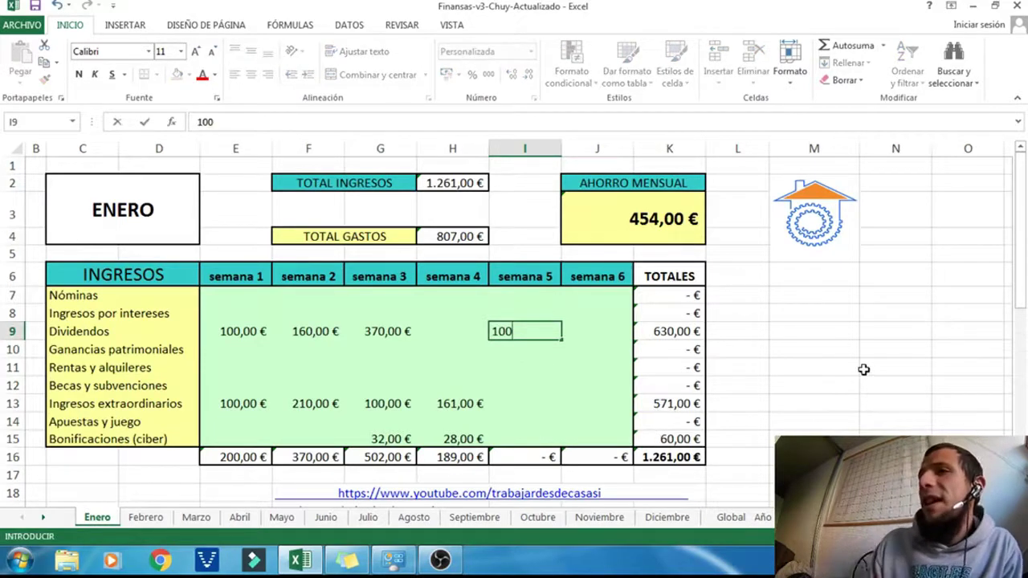
key(ctrl+Return)
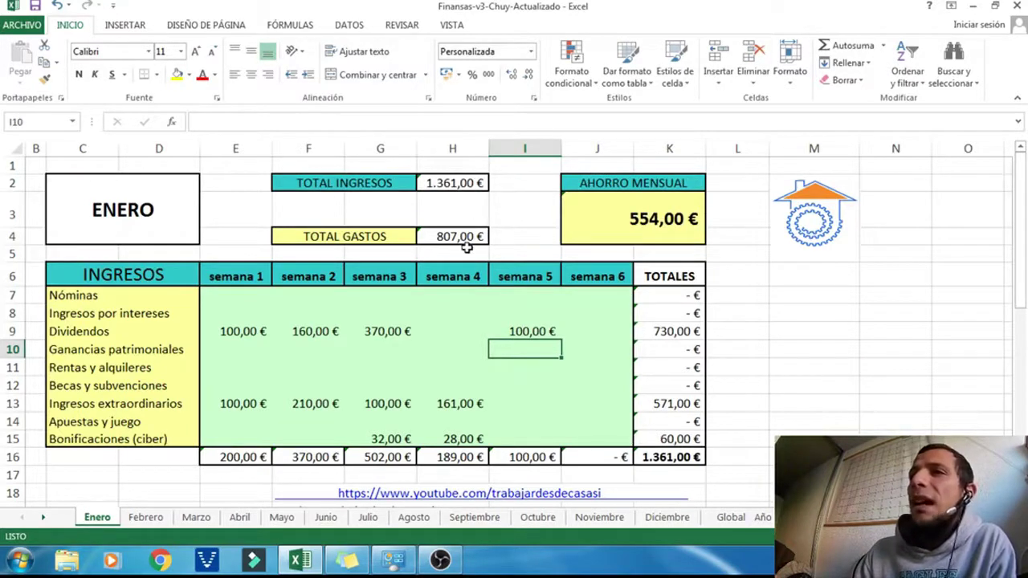
click(673, 224)
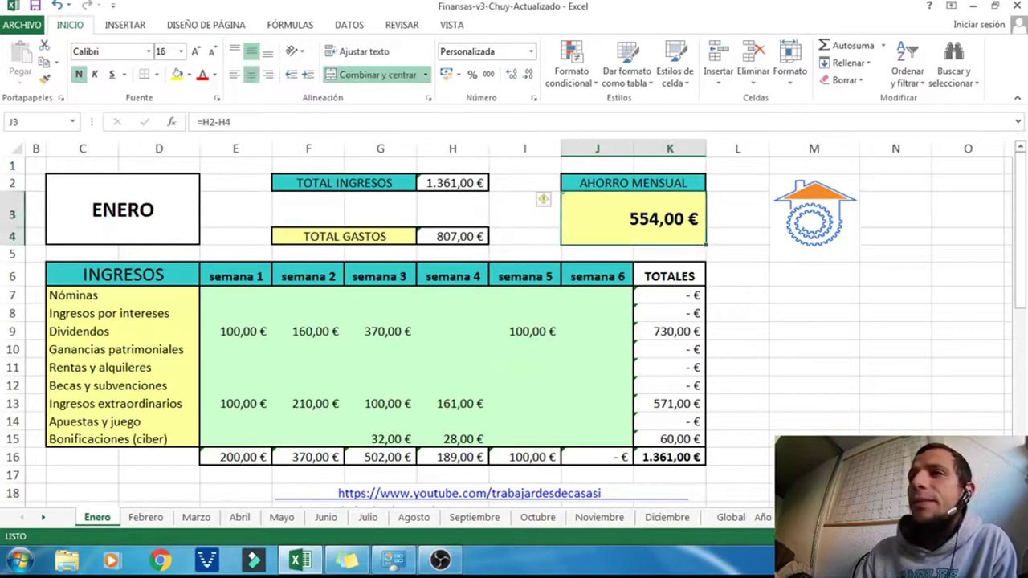
click(821, 433)
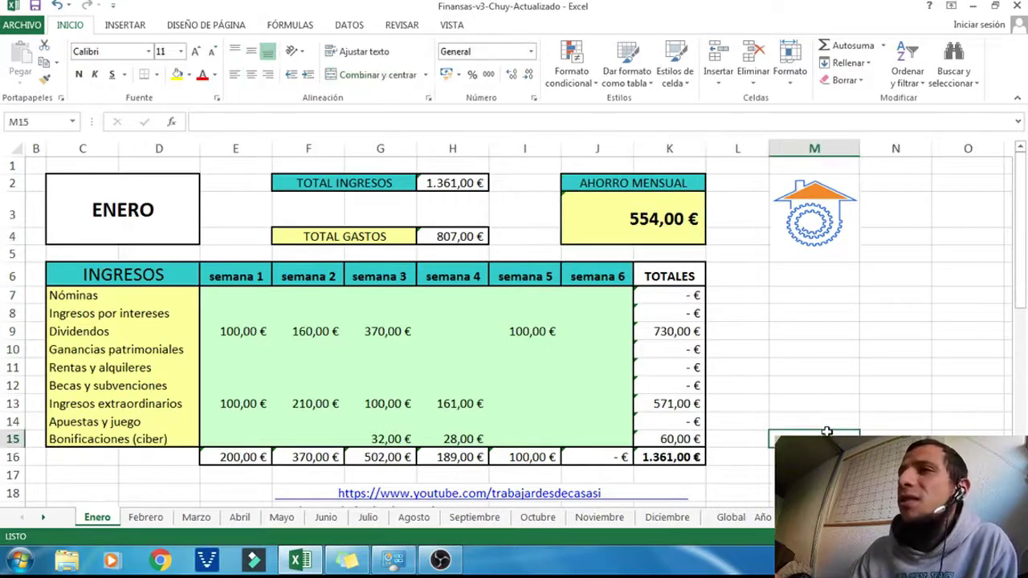
scroll(802, 397, down, 2)
scroll(802, 397, down, 1)
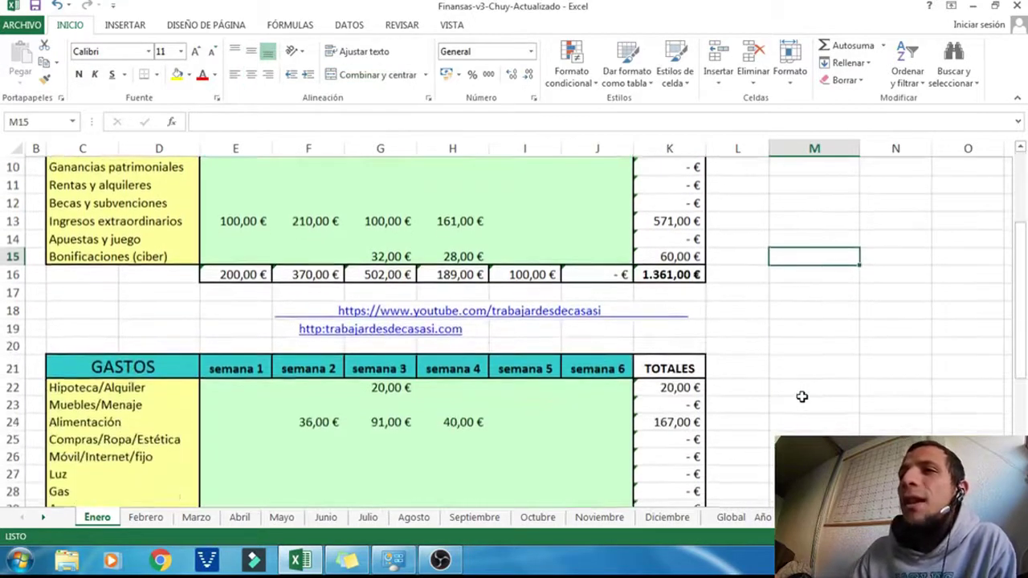
scroll(802, 397, down, 1)
scroll(802, 396, down, 1)
scroll(801, 397, down, 1)
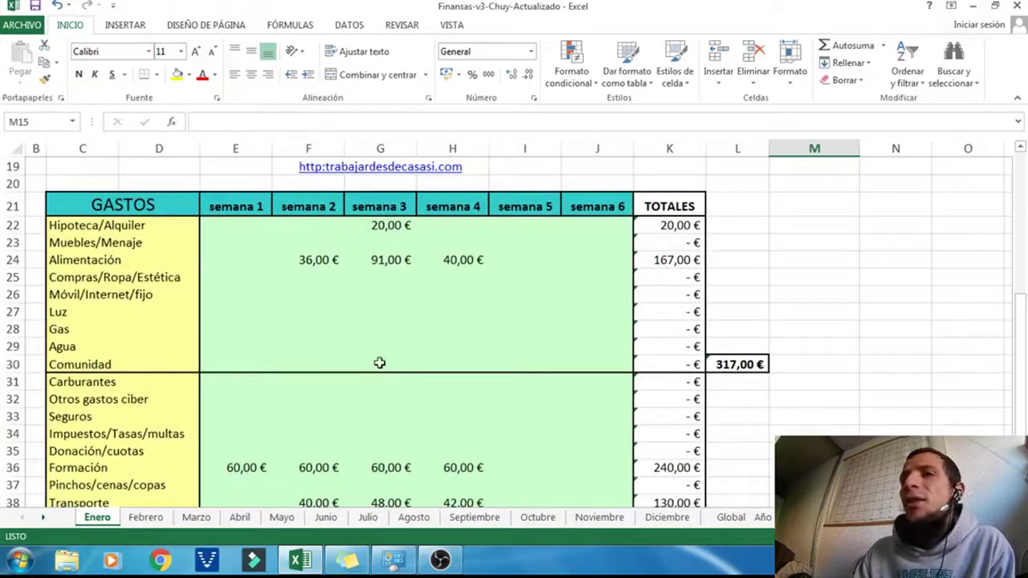
drag(140, 225, 482, 354)
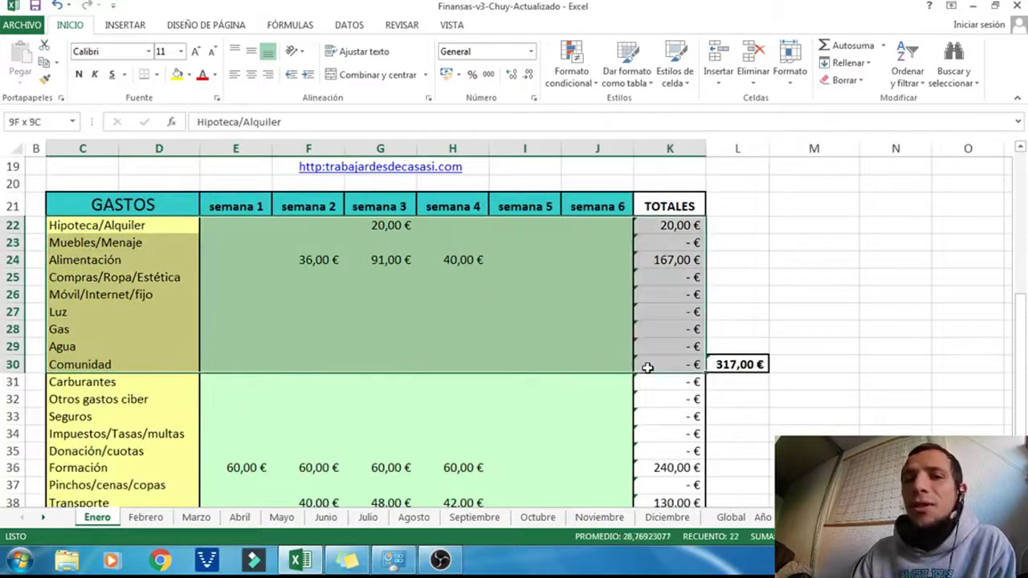
drag(483, 353, 647, 367)
click(513, 350)
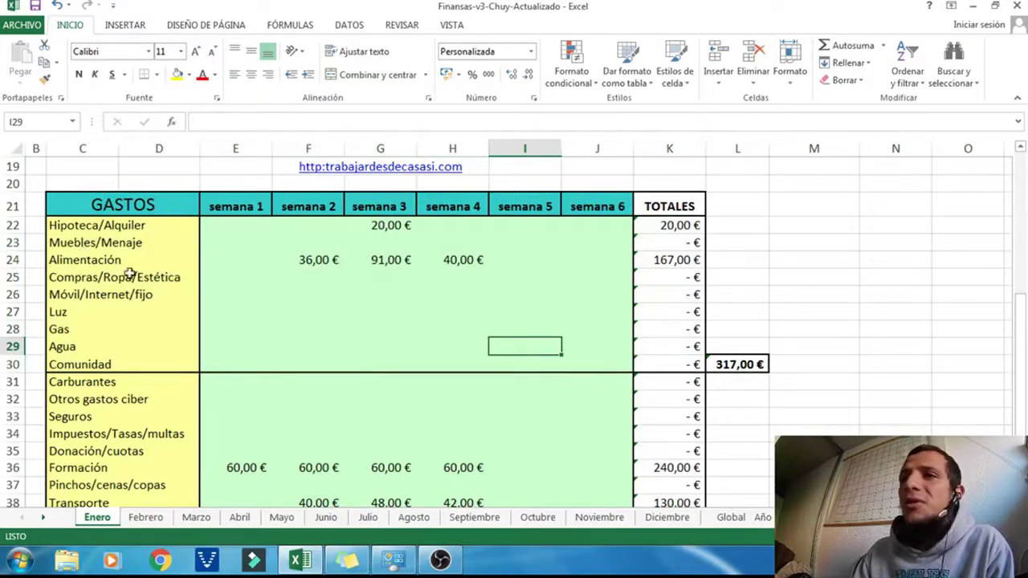
scroll(165, 291, down, 1)
scroll(165, 291, down, 1)
mouse_move(149, 273)
mouse_down()
mouse_move(585, 458)
mouse_move(673, 475)
mouse_up()
click(601, 390)
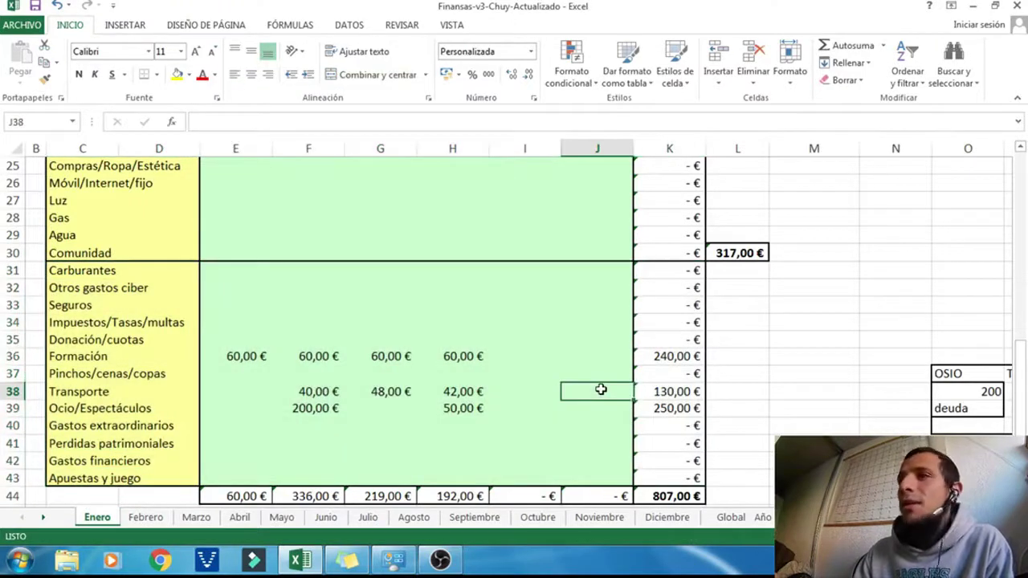
click(137, 359)
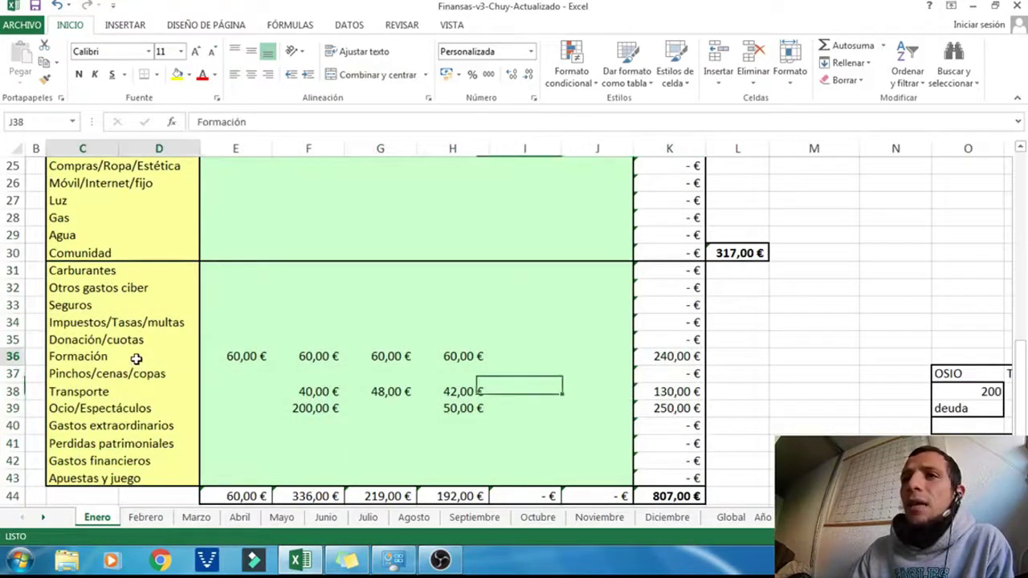
click(171, 393)
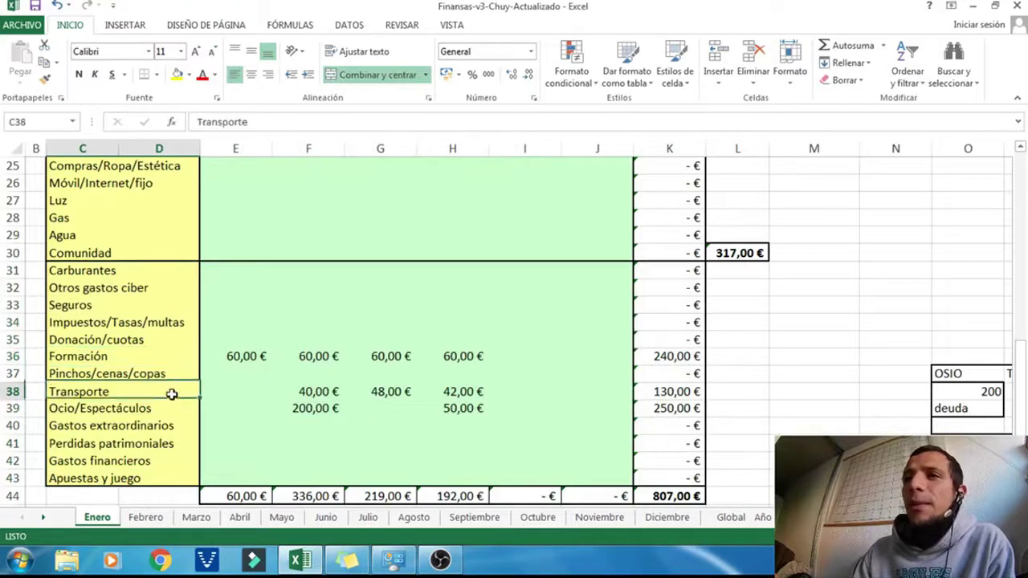
click(179, 421)
click(320, 396)
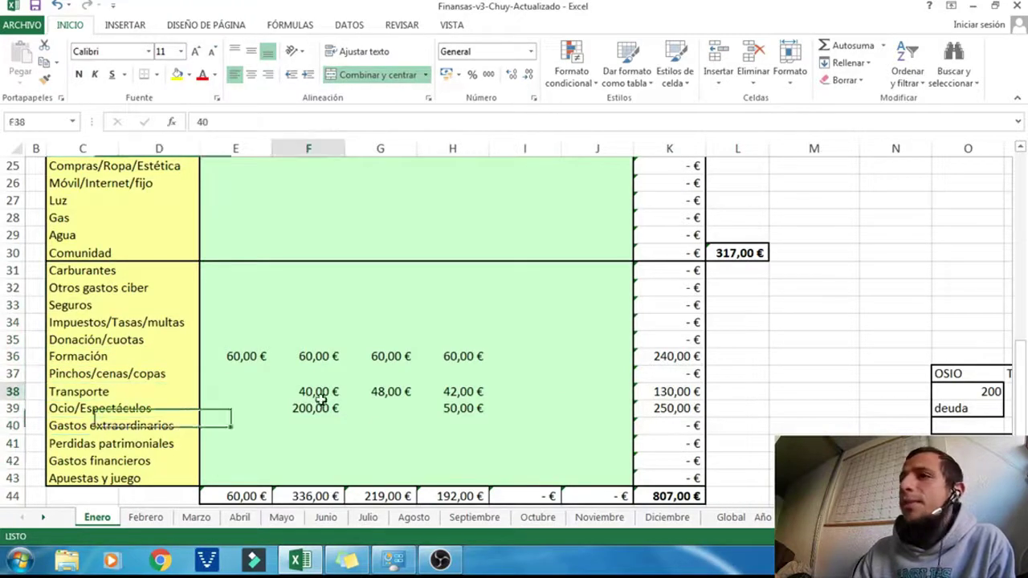
scroll(560, 369, up, 1)
scroll(562, 375, up, 6)
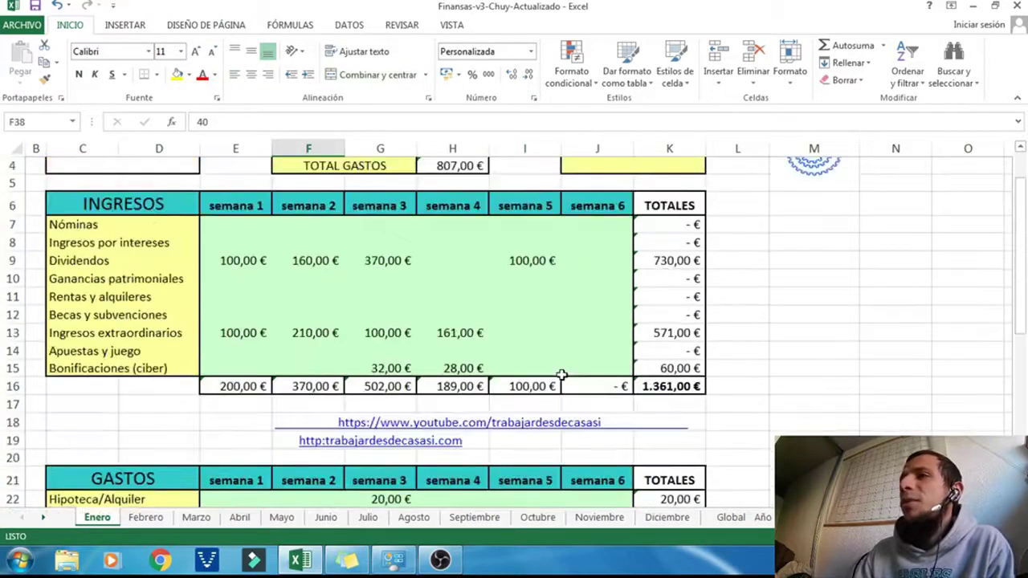
scroll(559, 376, up, 1)
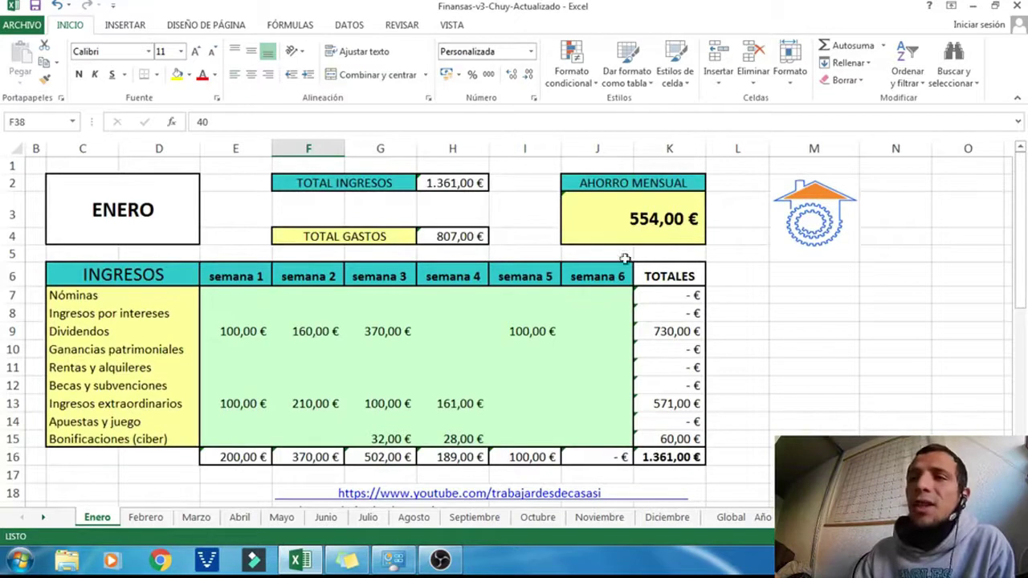
- Enter a 100 € test Alimentación amount for week 5 in cell I24
click(992, 561)
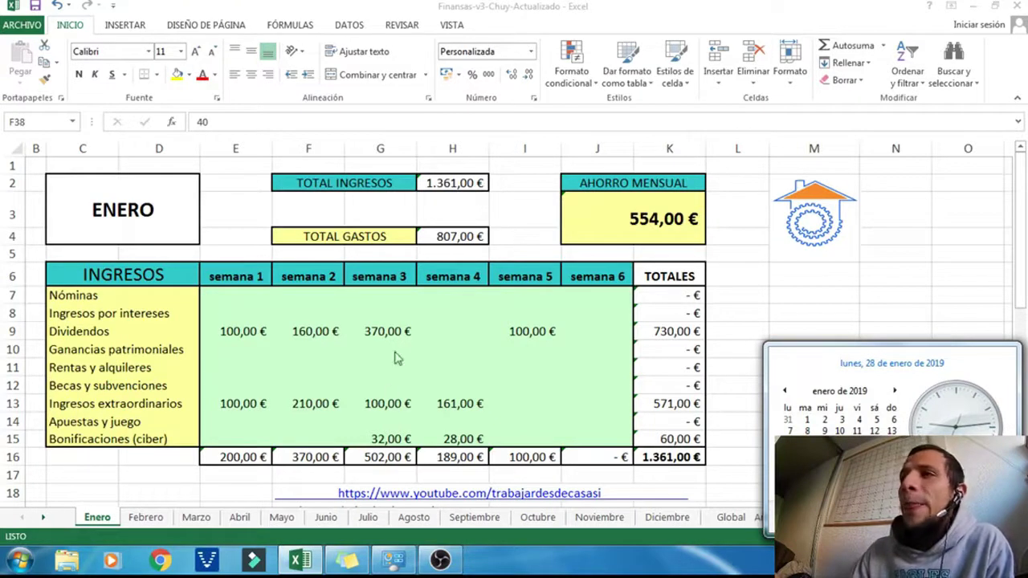
click(517, 328)
click(528, 332)
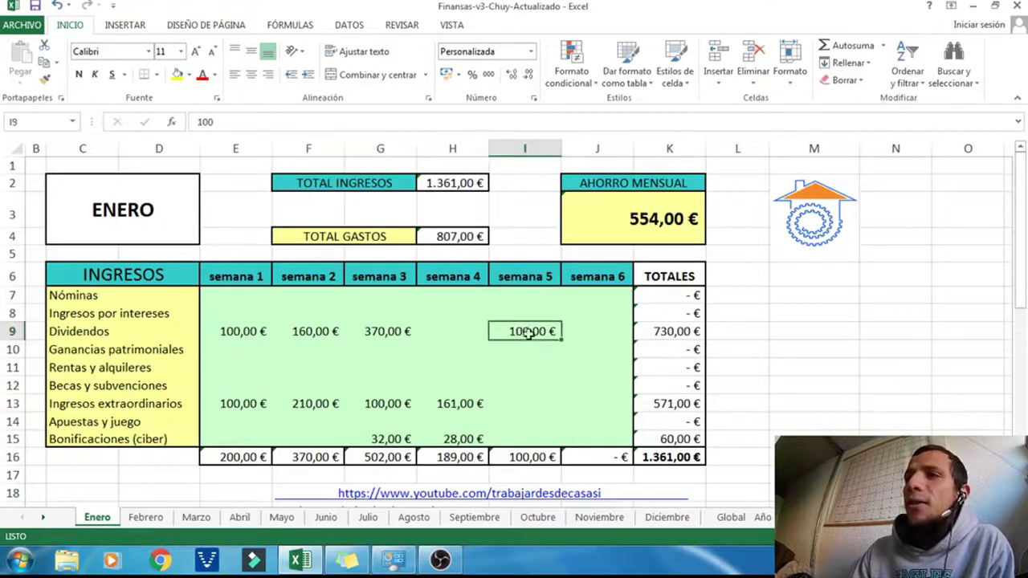
click(543, 363)
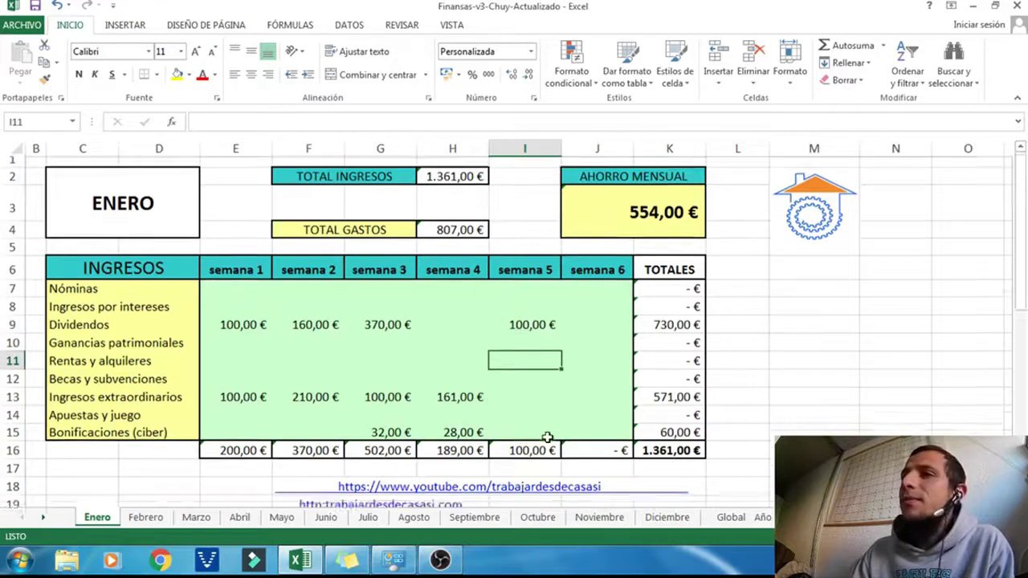
scroll(544, 434, down, 5)
click(524, 352)
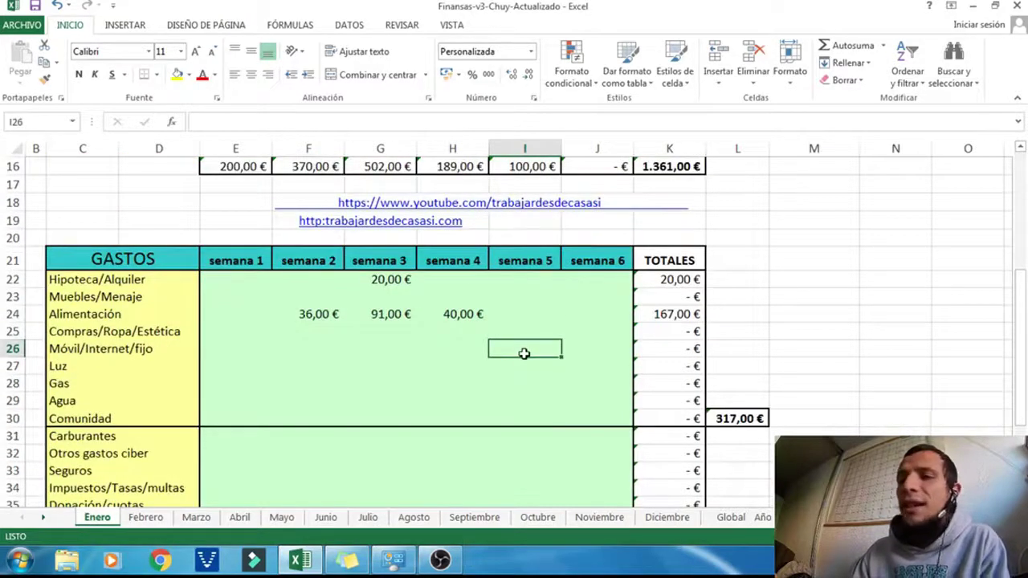
click(520, 314)
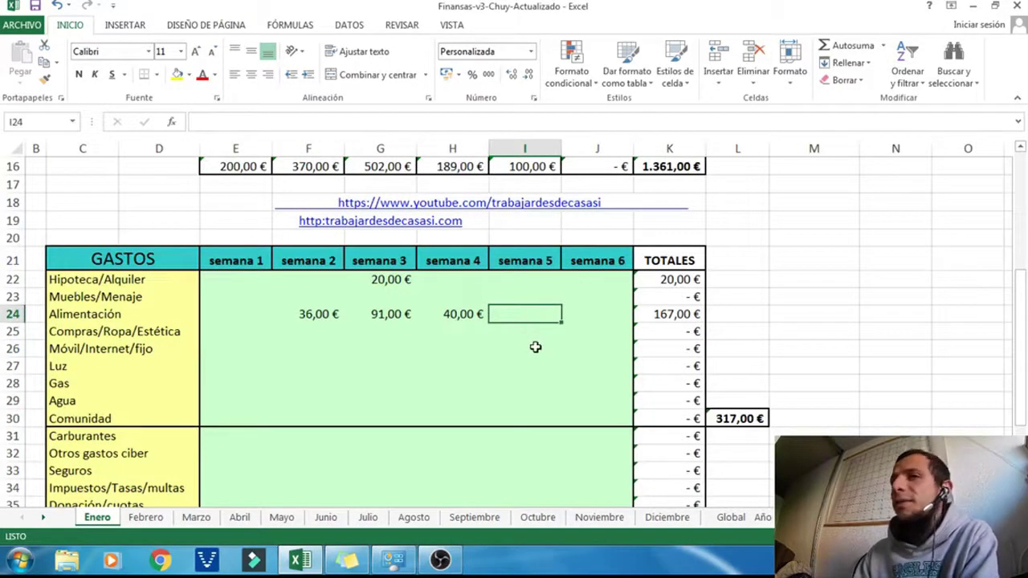
text(100)
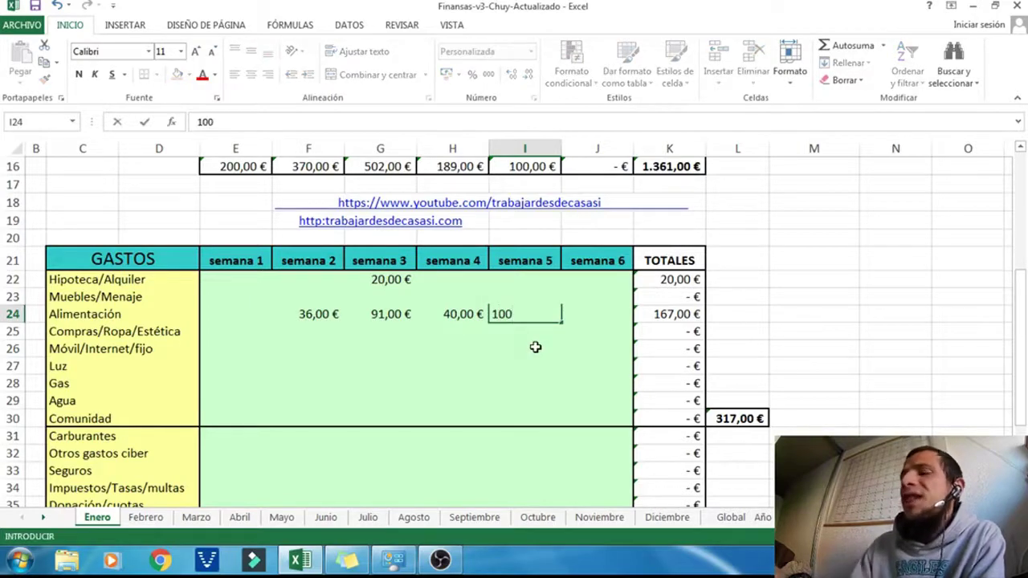
click(821, 333)
scroll(827, 333, up, 5)
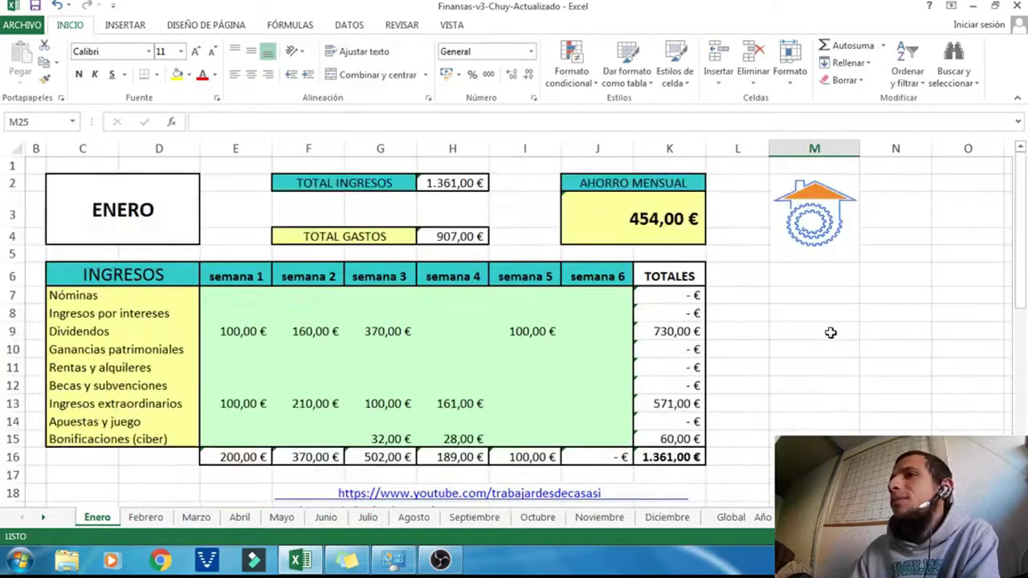
scroll(836, 338, down, 2)
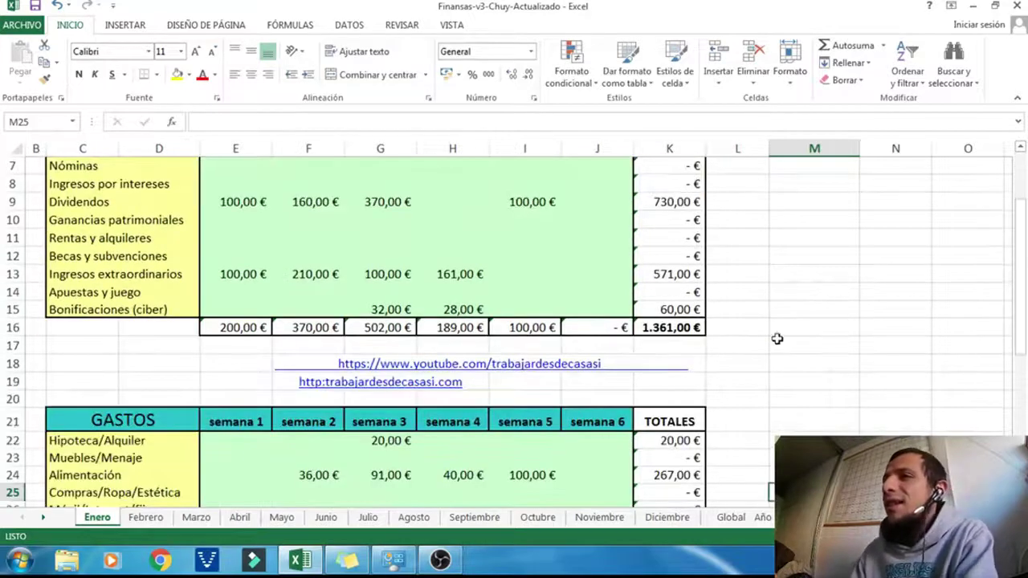
- Delete the week 5 test values in I9 and I24, restoring 1.261,00 € income and 807,00 € expenses
click(517, 207)
key(Delete)
scroll(554, 305, down, 2)
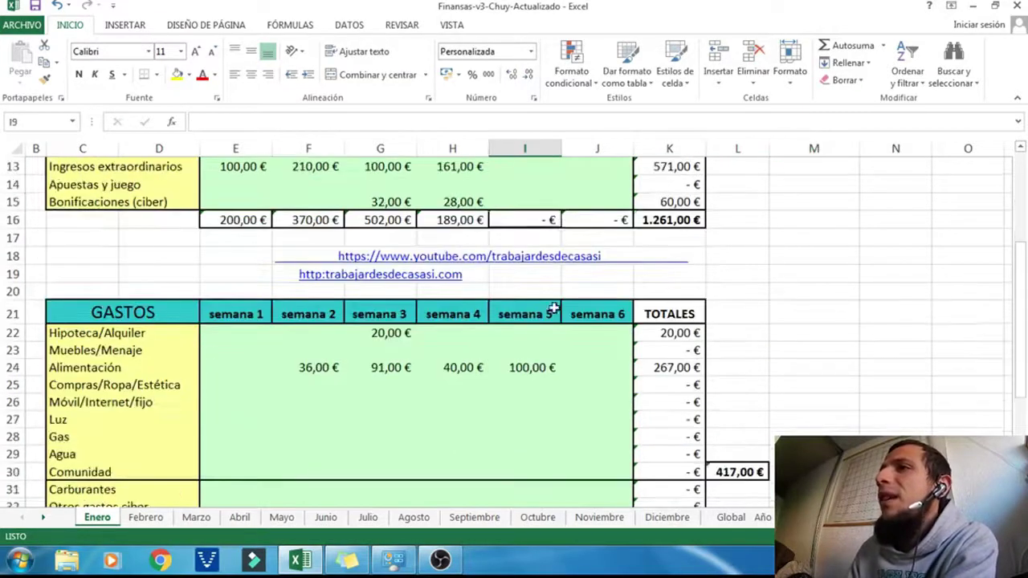
click(546, 367)
key(Delete)
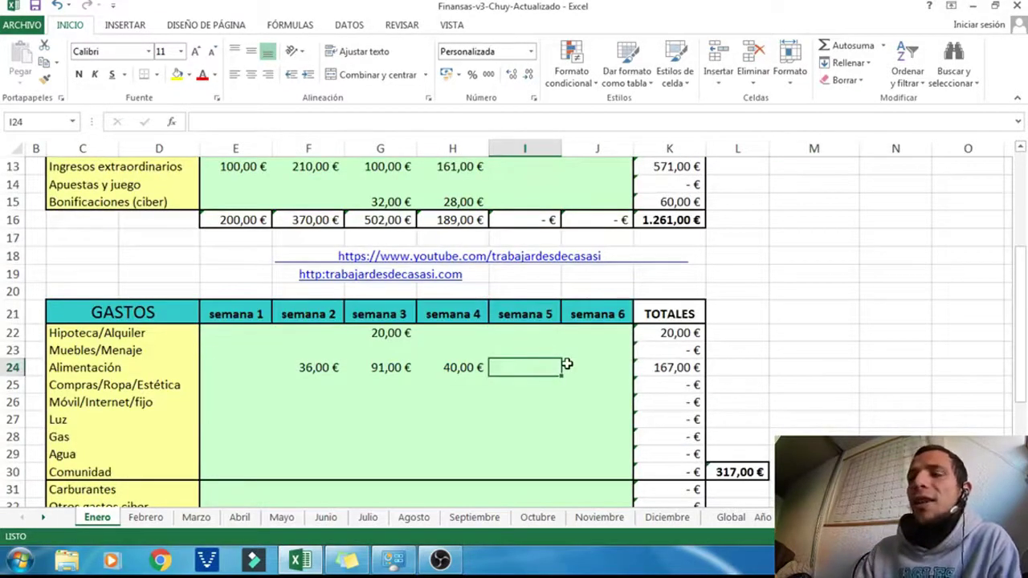
scroll(567, 366, up, 4)
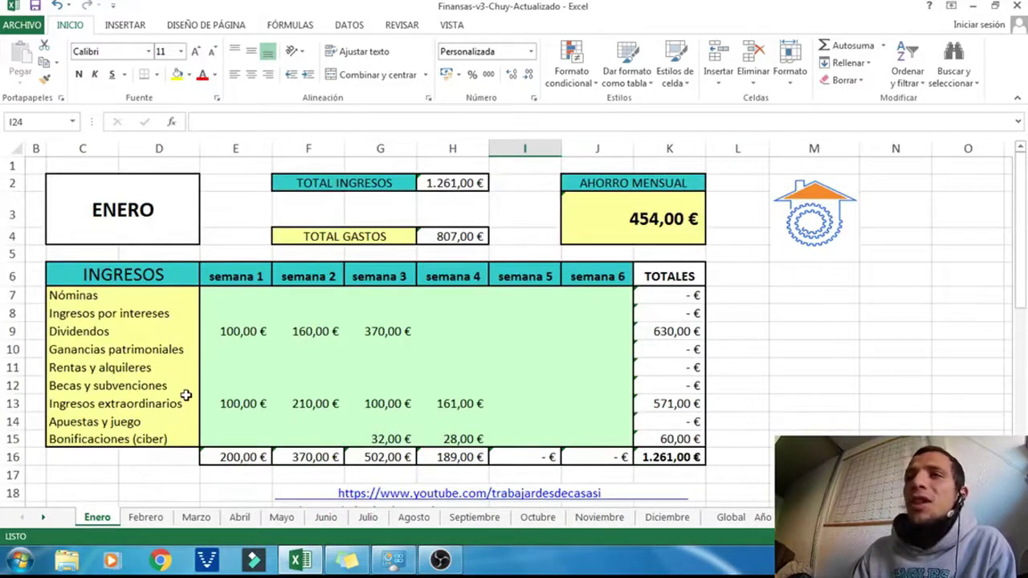
scroll(523, 450, down, 2)
scroll(501, 439, down, 2)
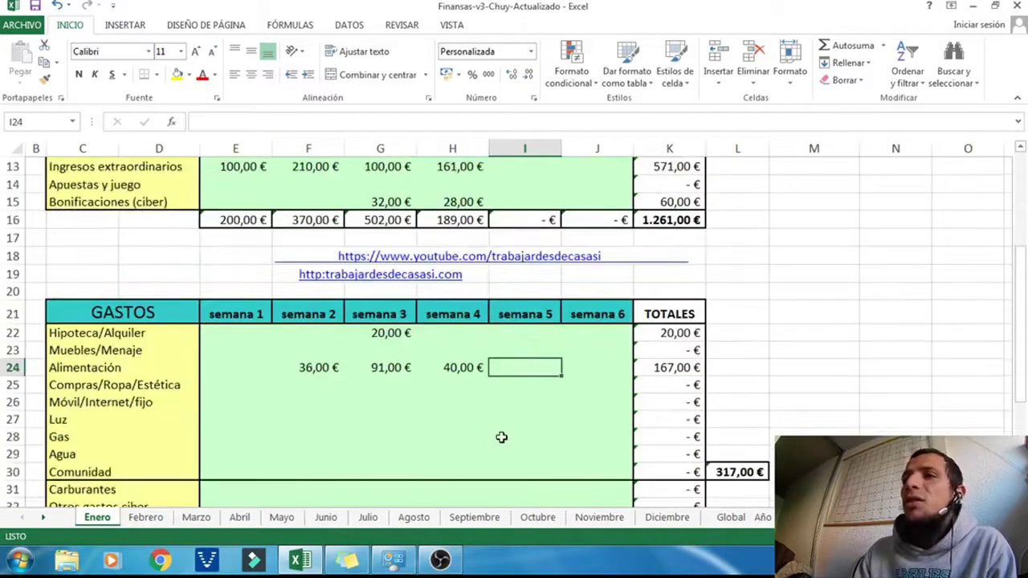
scroll(502, 437, up, 3)
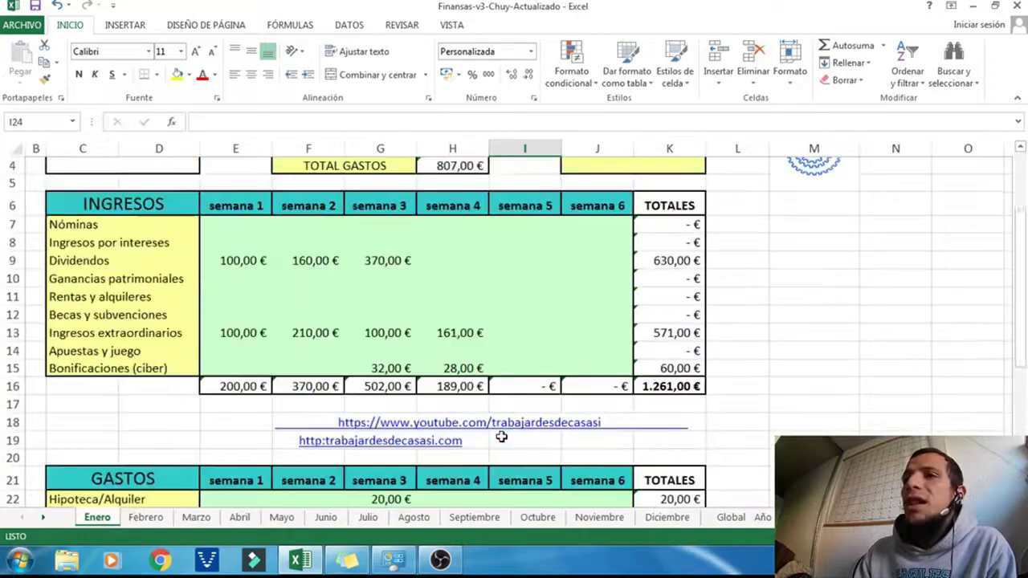
- Switch to the Febrero sheet and mark its weekly income area E7:J15
click(146, 519)
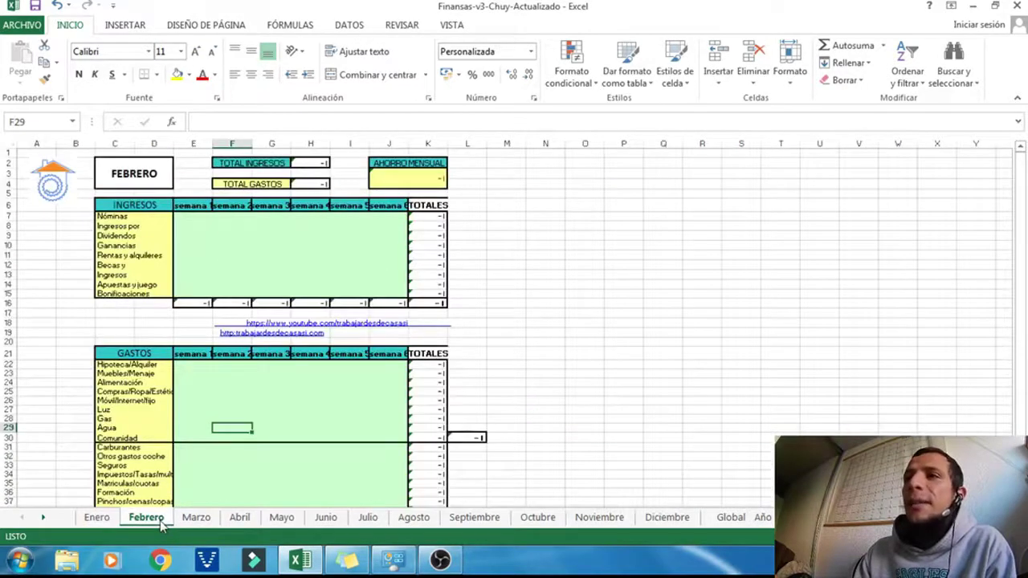
click(265, 255)
click(197, 217)
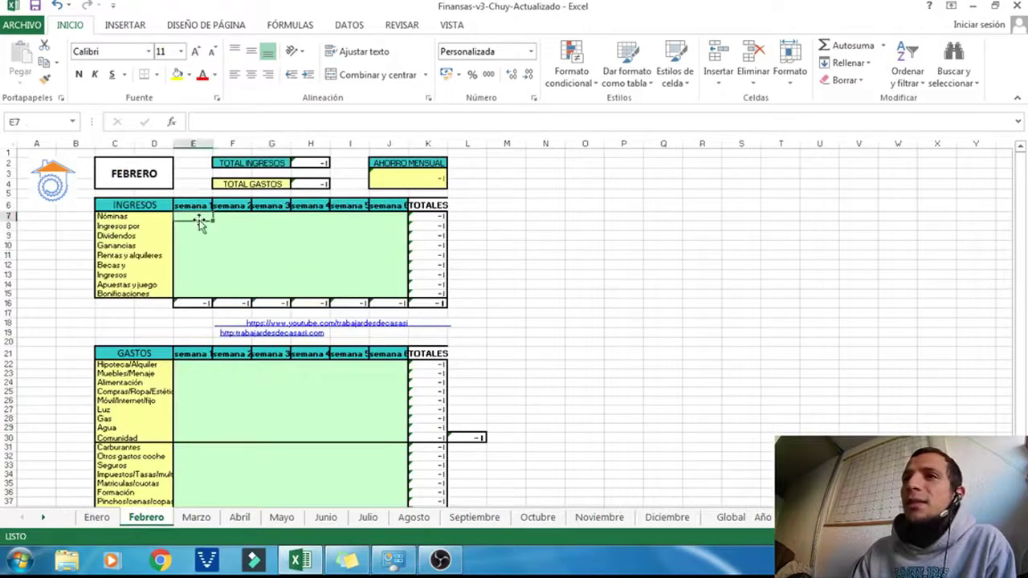
click(216, 233)
drag(197, 217, 391, 300)
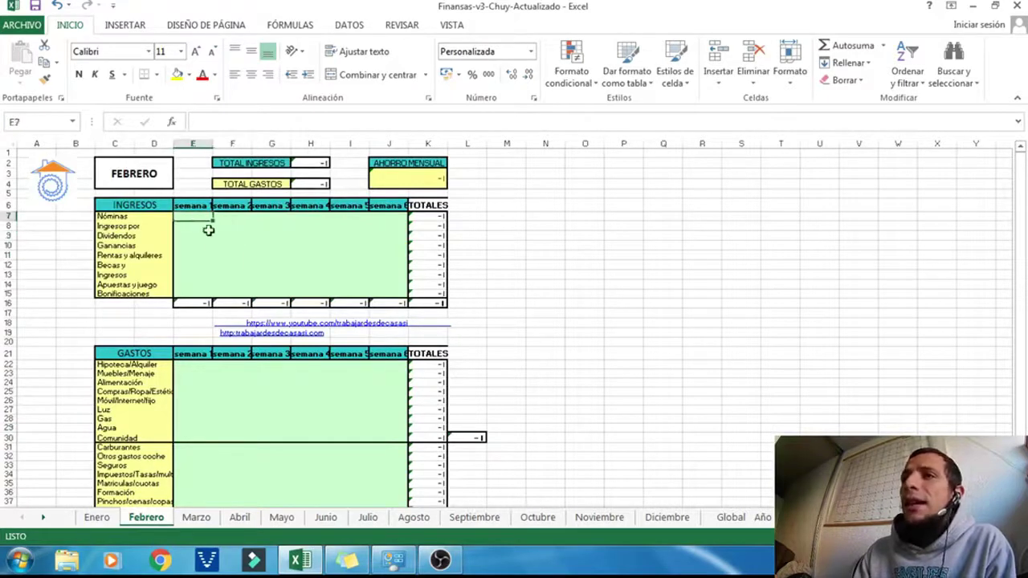
click(321, 241)
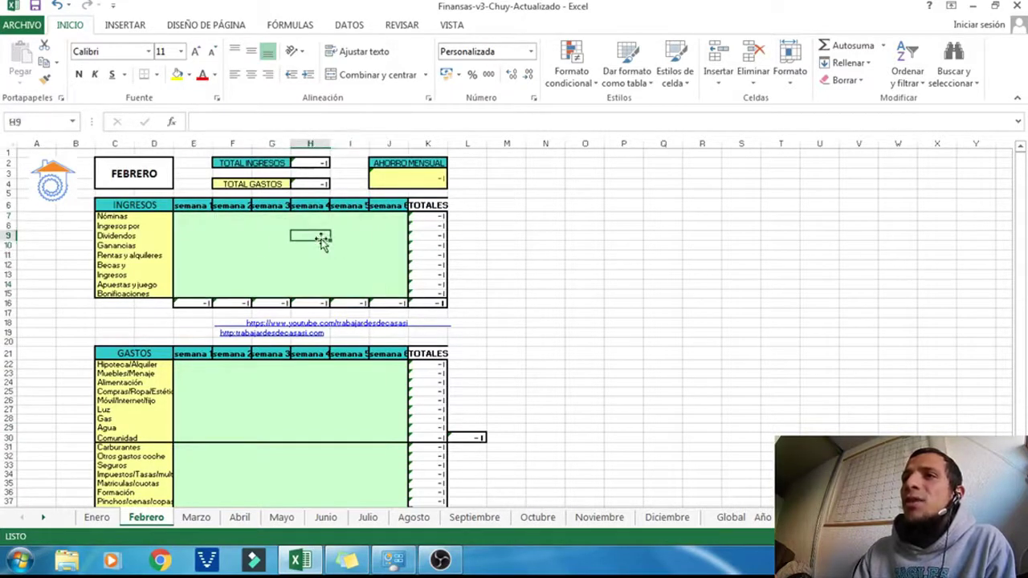
- Enter 123 in Rentas y alquileres E11 and G11, Gas G28 and Luz J27
click(197, 256)
text(123)
click(252, 259)
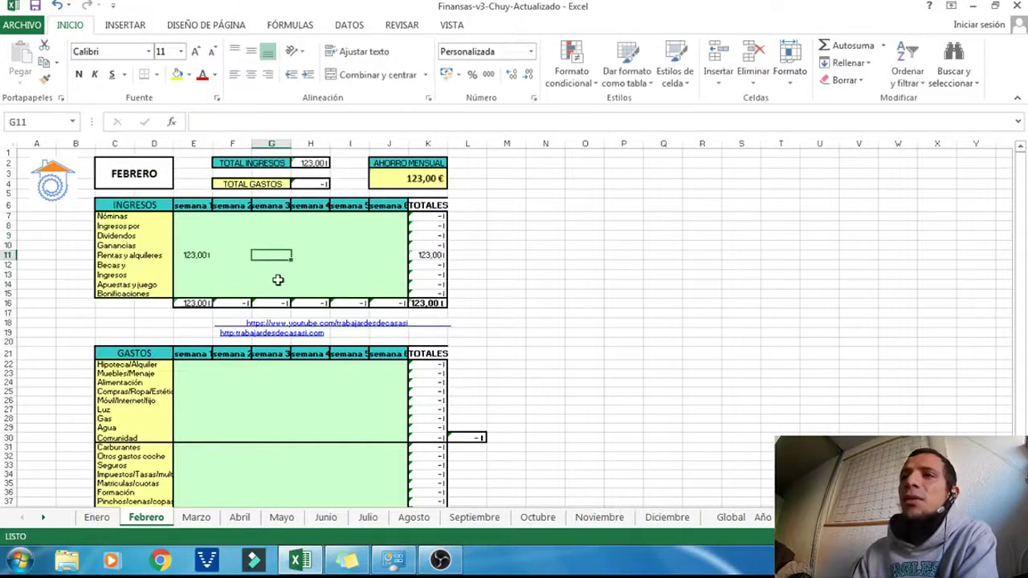
text(123)
click(279, 302)
click(266, 420)
text(123)
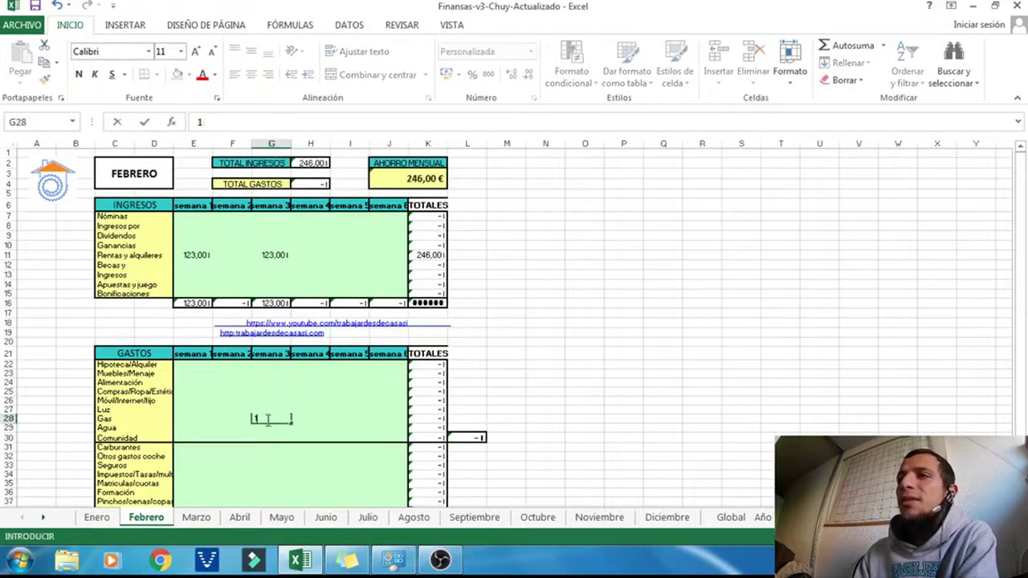
click(386, 409)
text(123)
click(325, 439)
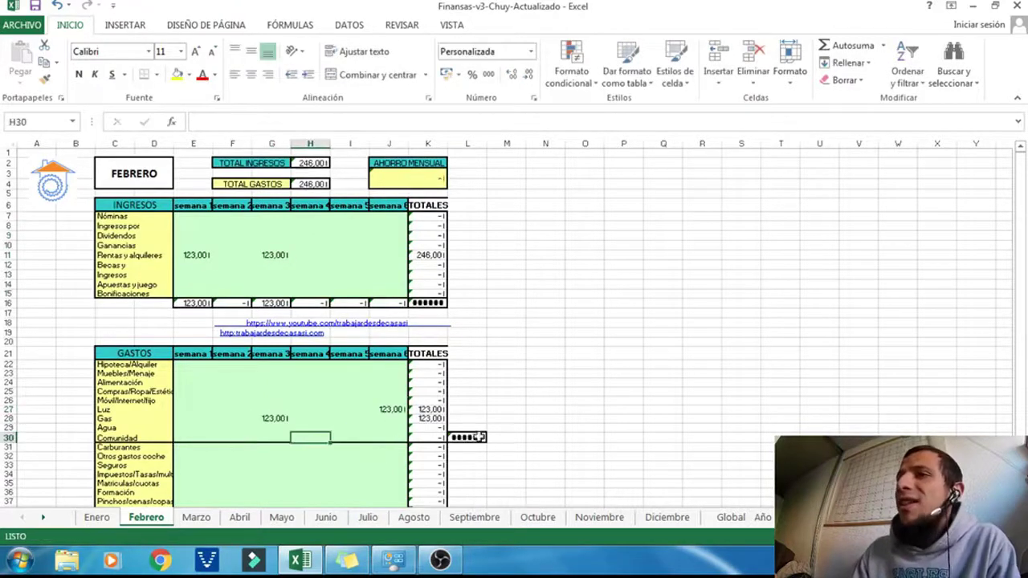
- Inspect the SUMA income total formula in K16 and scroll through the sheet
click(430, 304)
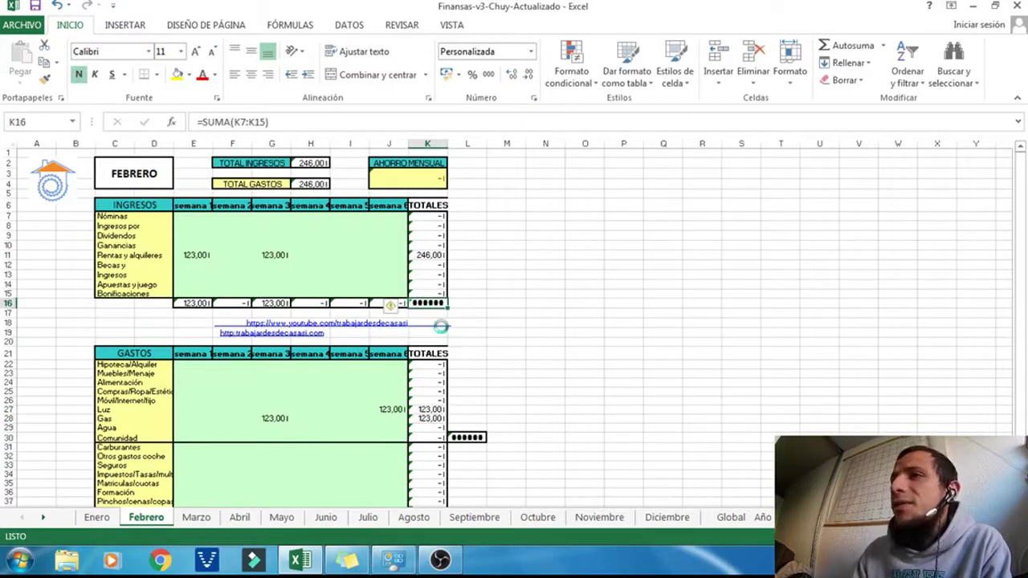
ctrl+scroll(442, 326, up, 3)
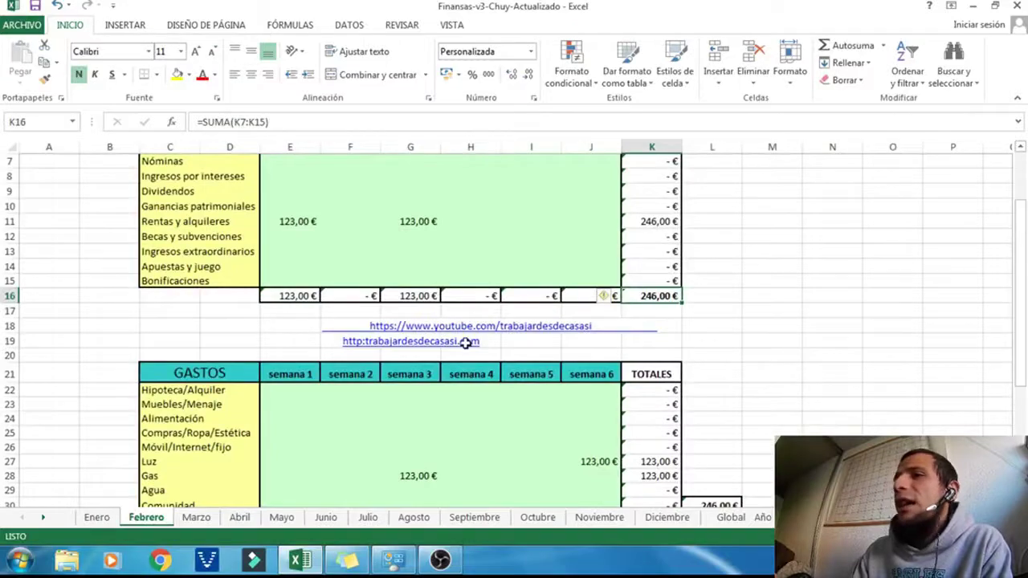
ctrl+scroll(468, 358, down, 1)
ctrl+scroll(468, 356, down, 2)
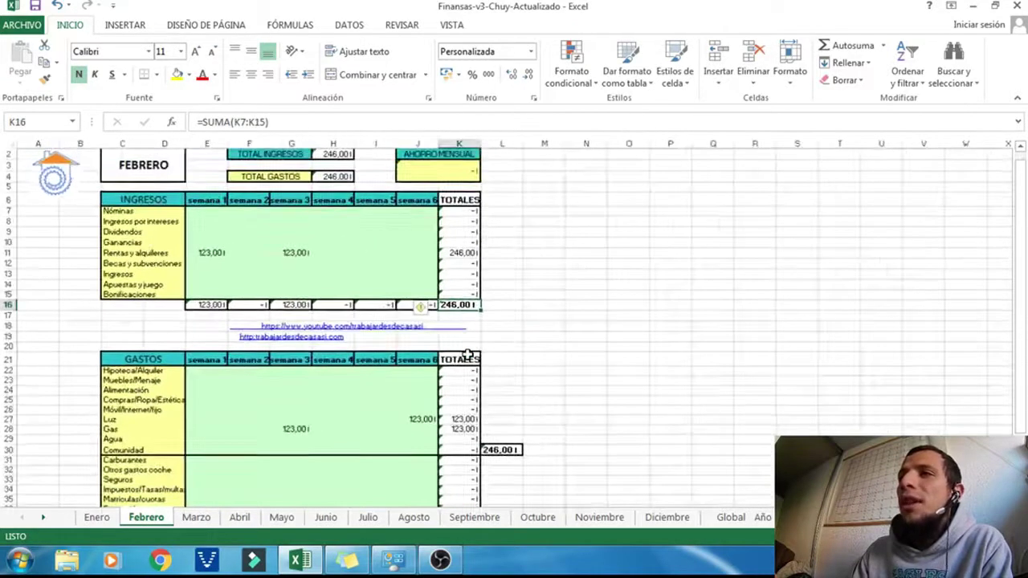
ctrl+scroll(468, 356, down, 2)
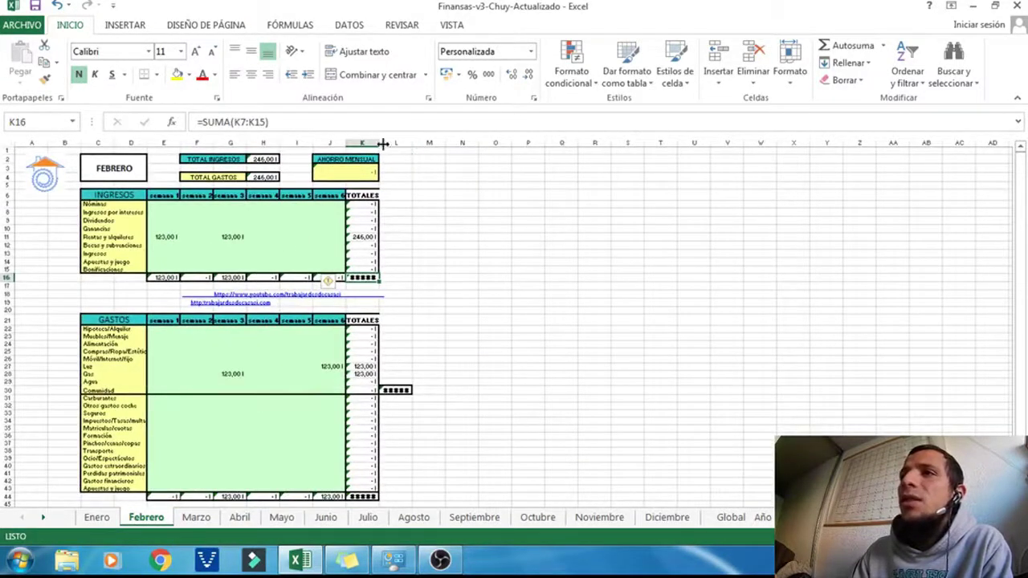
- Widen columns K and L, then undo both width changes
drag(381, 143, 390, 145)
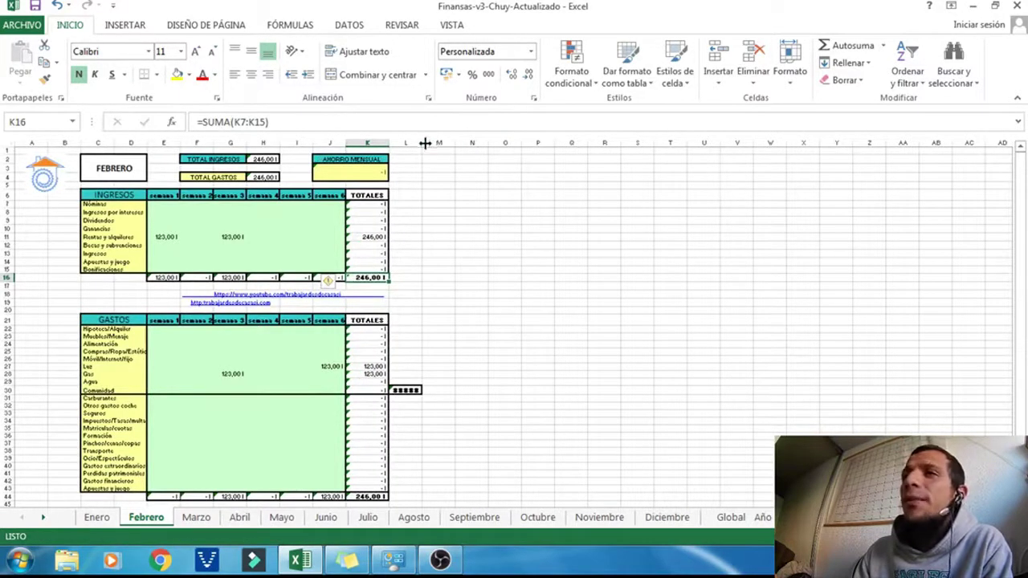
drag(424, 143, 431, 143)
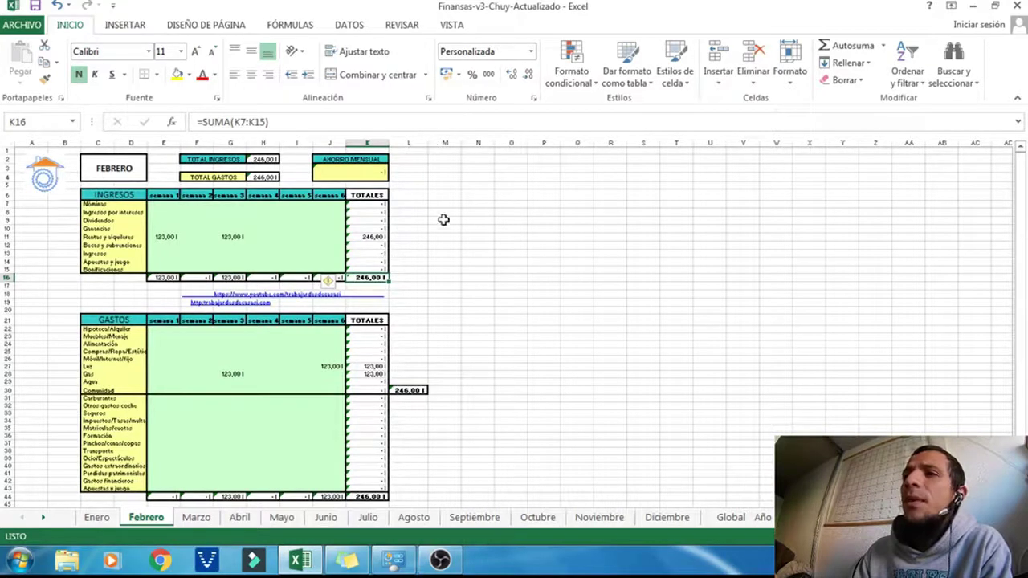
click(57, 6)
click(57, 6)
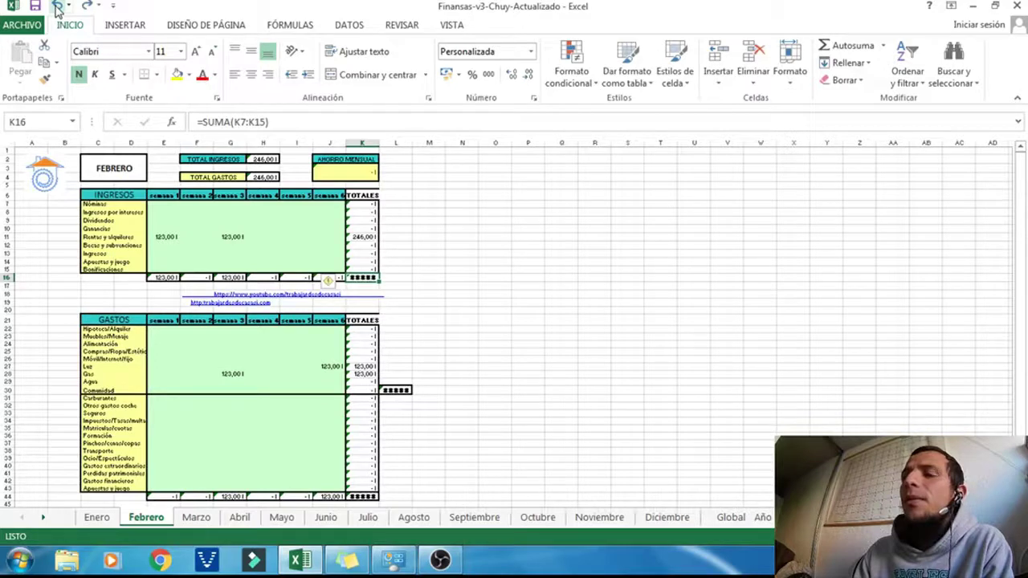
- Delete the 123 test amounts in G11, E11, G28 and J27
ctrl+scroll(317, 339, up, 2)
ctrl+scroll(318, 339, up, 1)
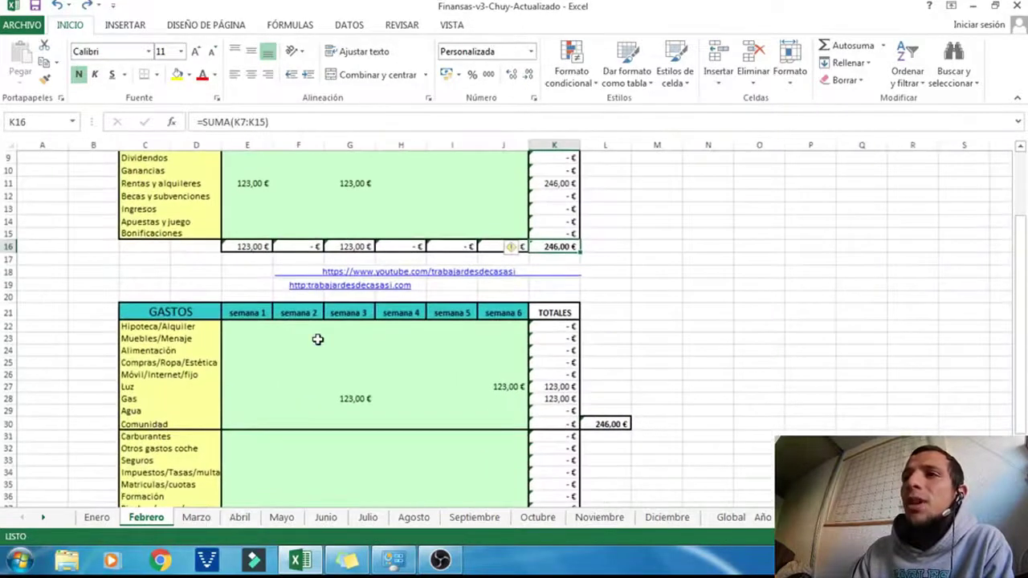
scroll(359, 372, up, 3)
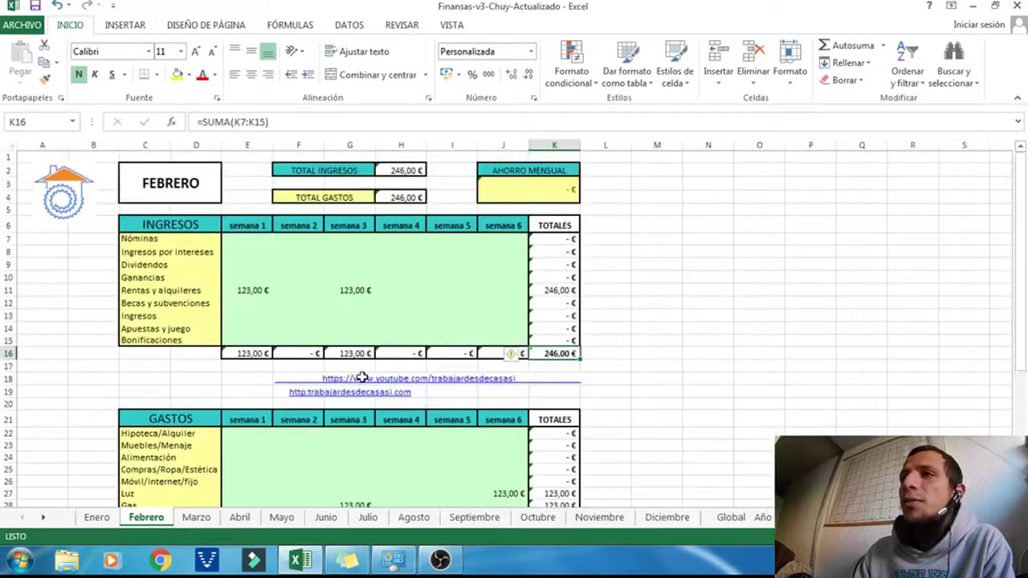
click(345, 291)
key(Delete)
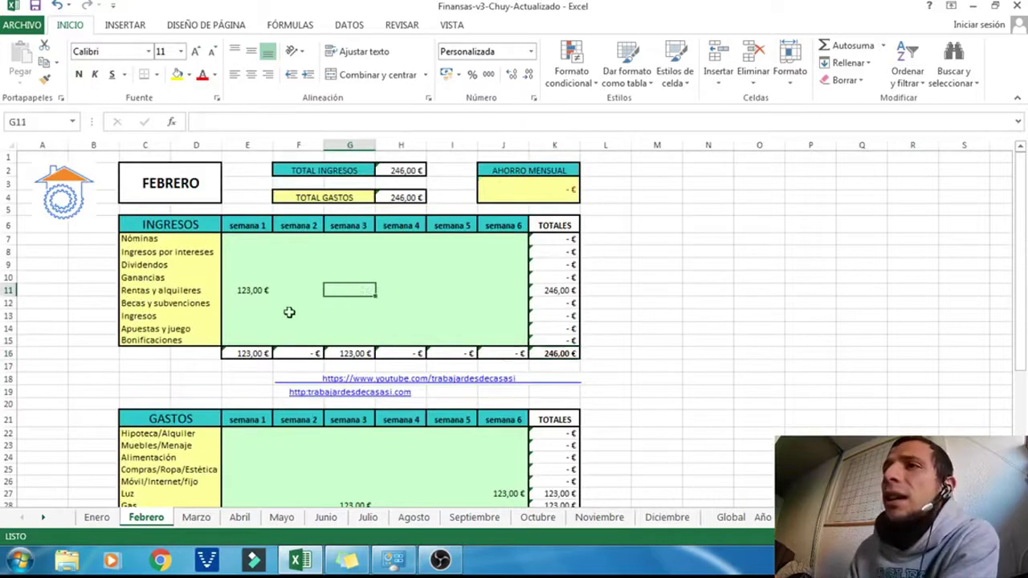
click(255, 294)
key(Delete)
scroll(284, 321, down, 2)
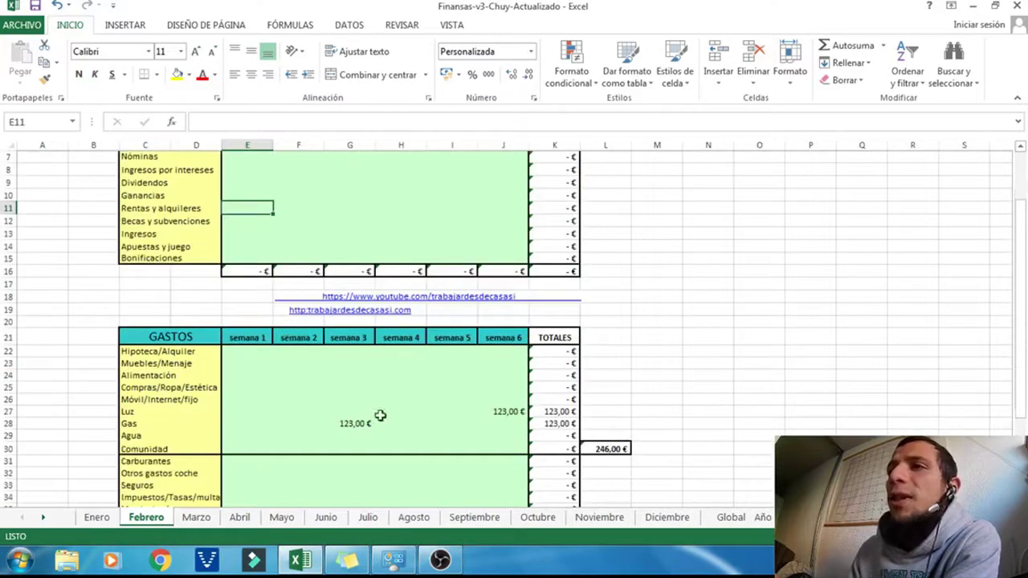
click(360, 423)
key(Delete)
click(492, 413)
key(Delete)
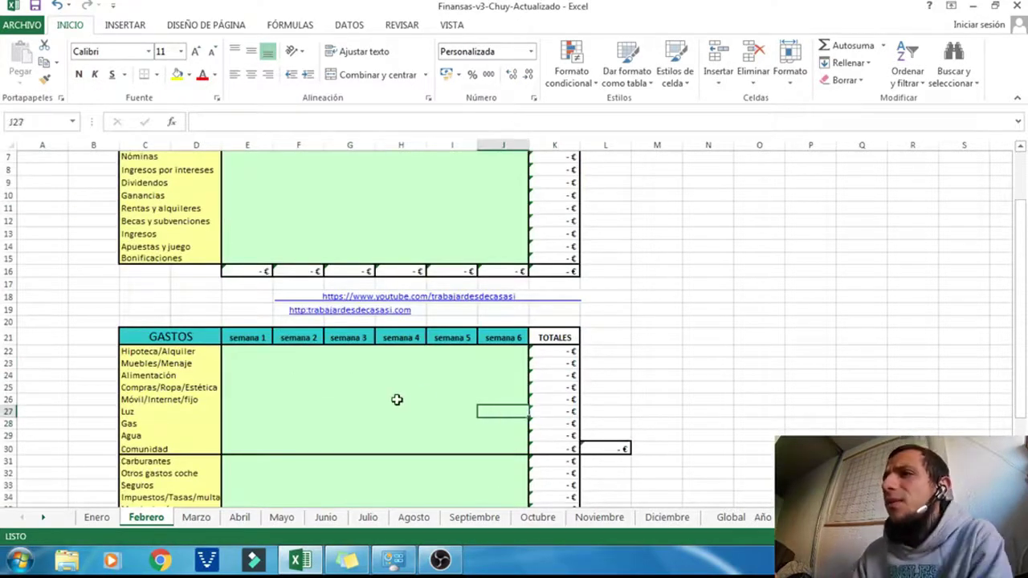
scroll(395, 400, up, 2)
click(401, 277)
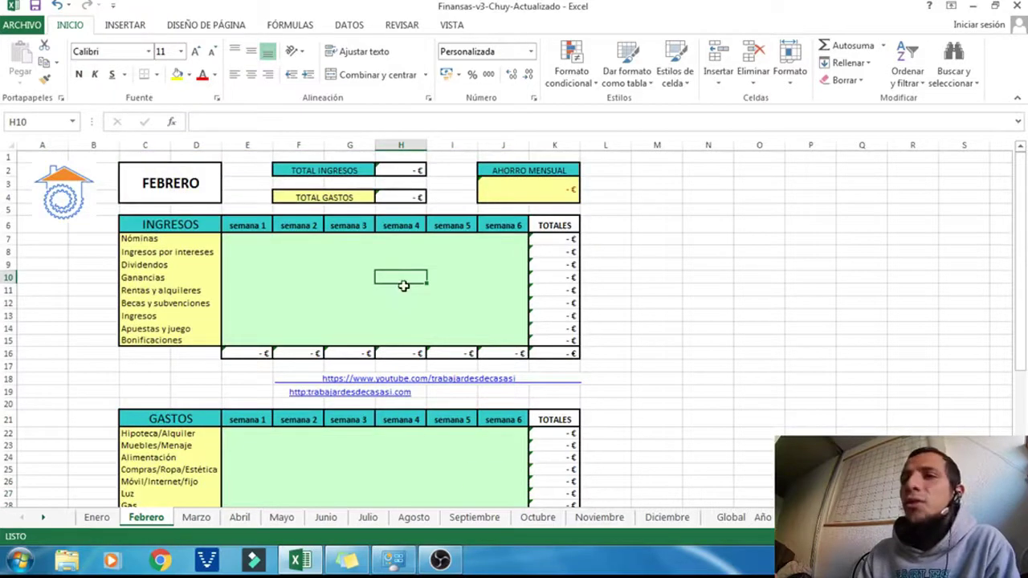
click(196, 517)
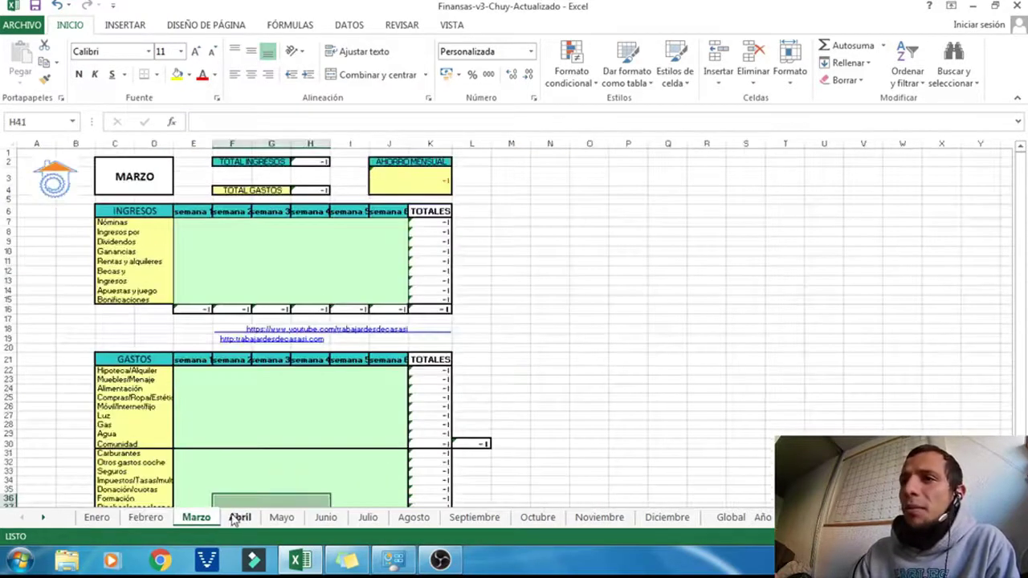
click(240, 517)
click(282, 517)
scroll(338, 413, up, 2)
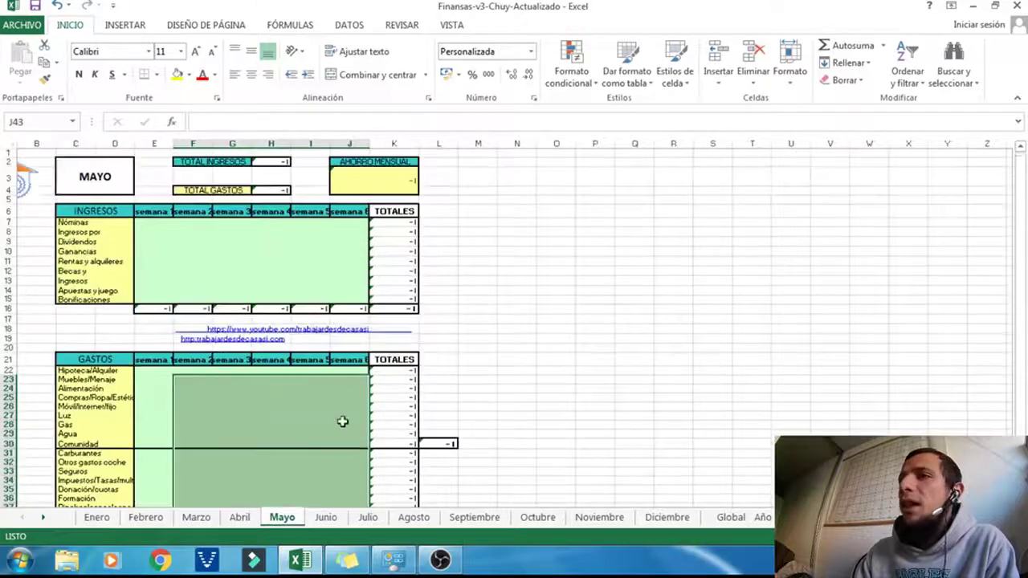
click(643, 472)
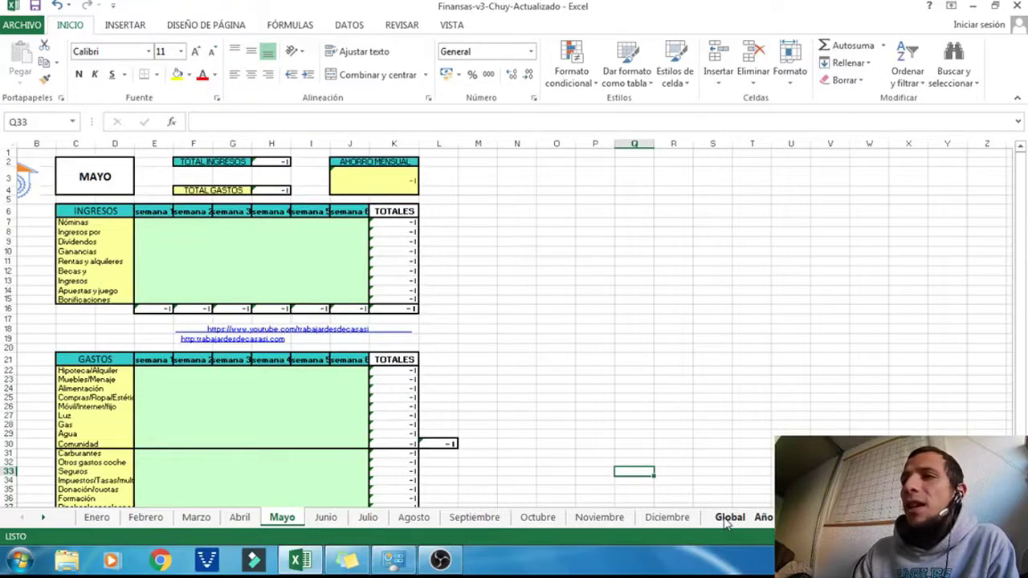
click(729, 518)
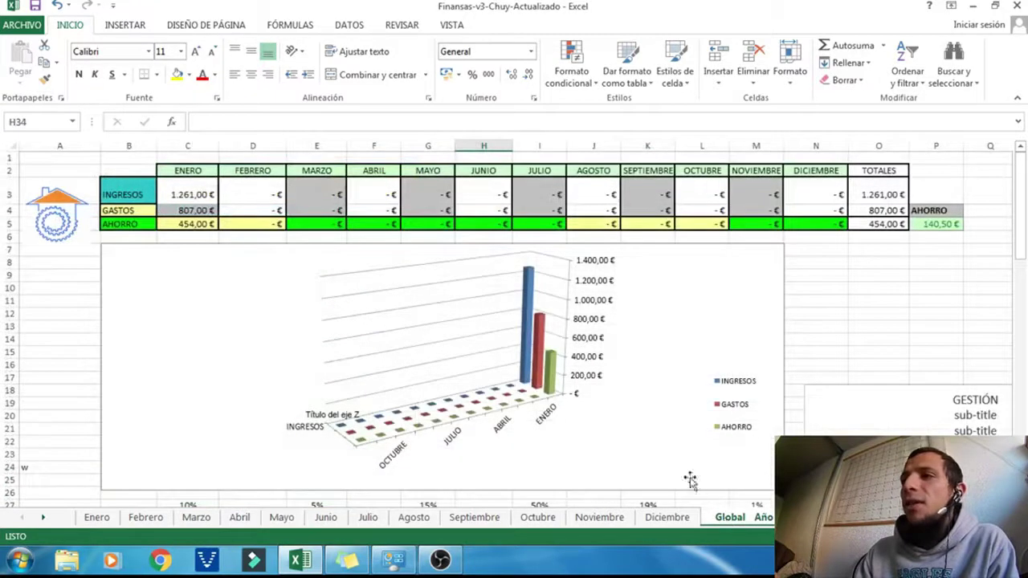
click(112, 170)
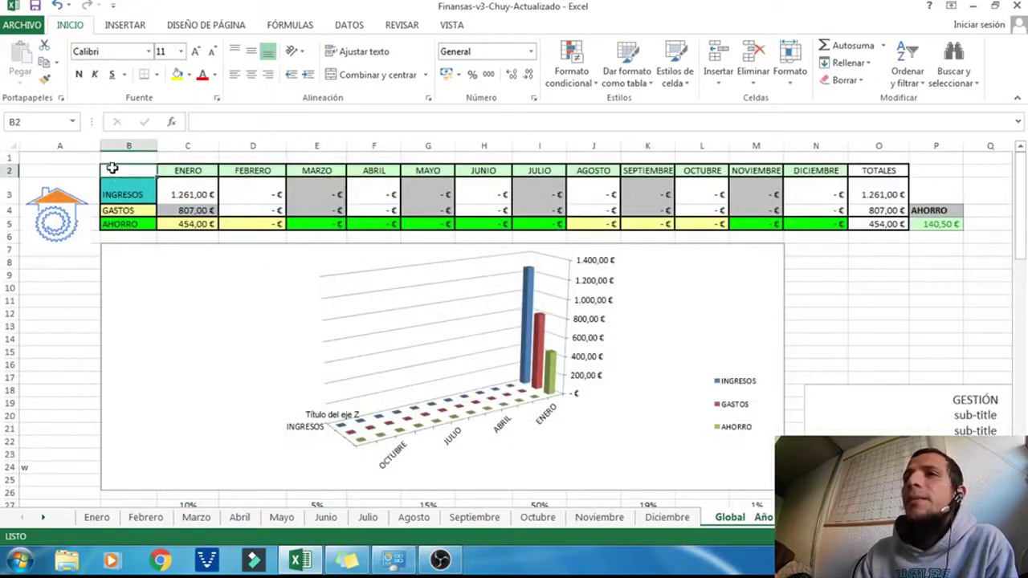
click(57, 215)
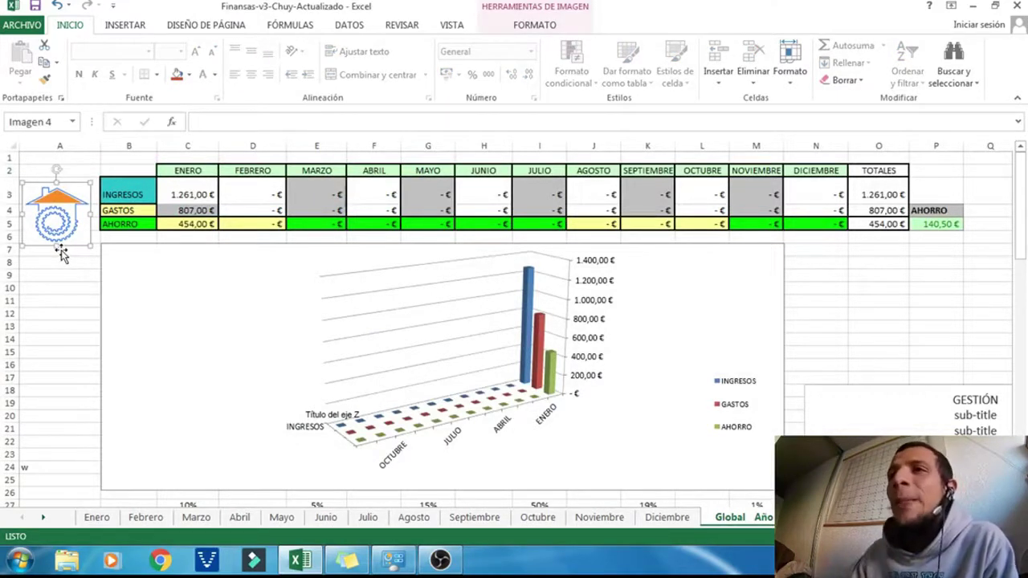
click(59, 300)
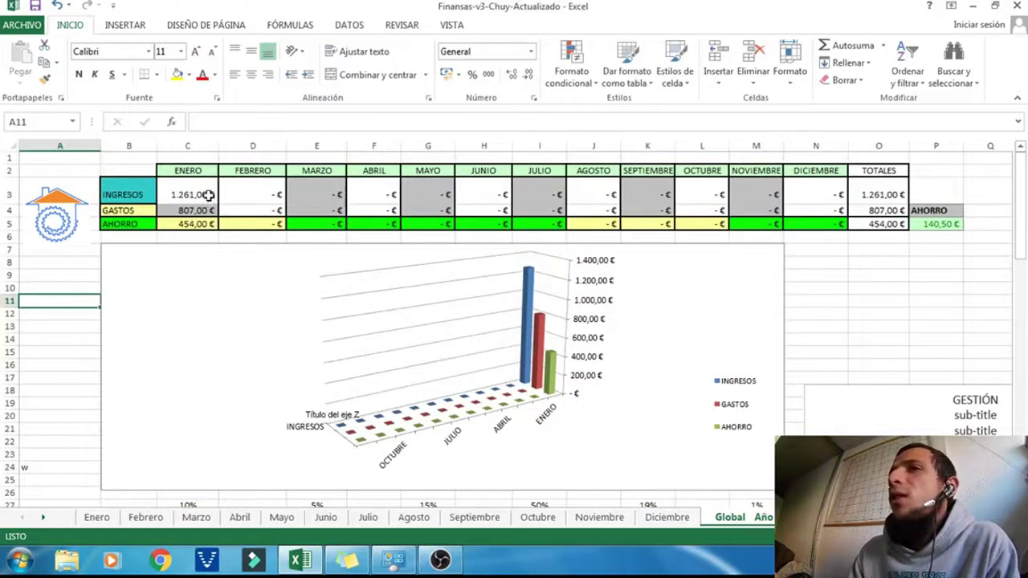
drag(207, 195, 211, 220)
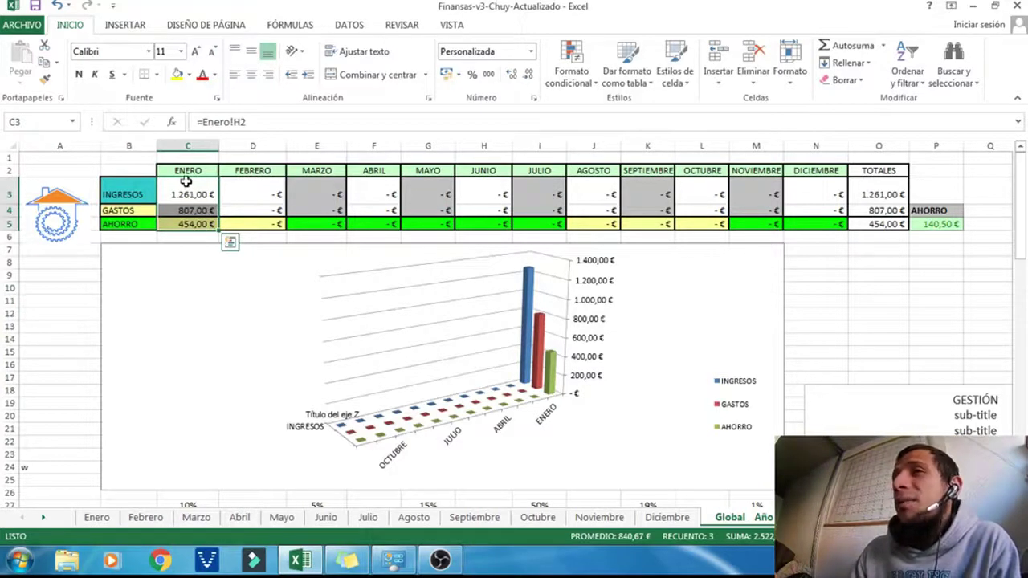
click(58, 313)
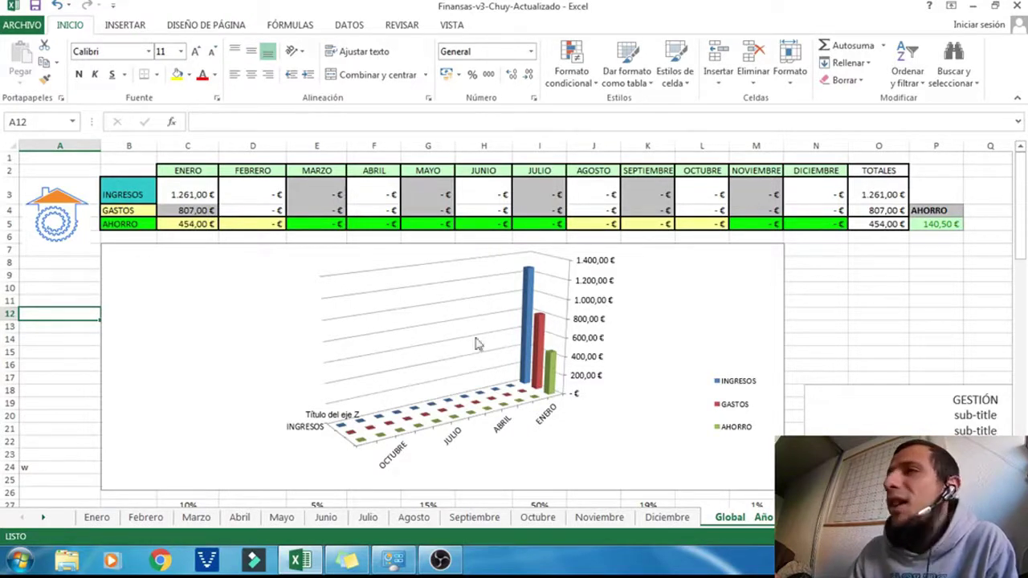
- Delete the stray 'w' from cell A24 on the Global sheet
scroll(476, 344, down, 2)
scroll(450, 365, down, 2)
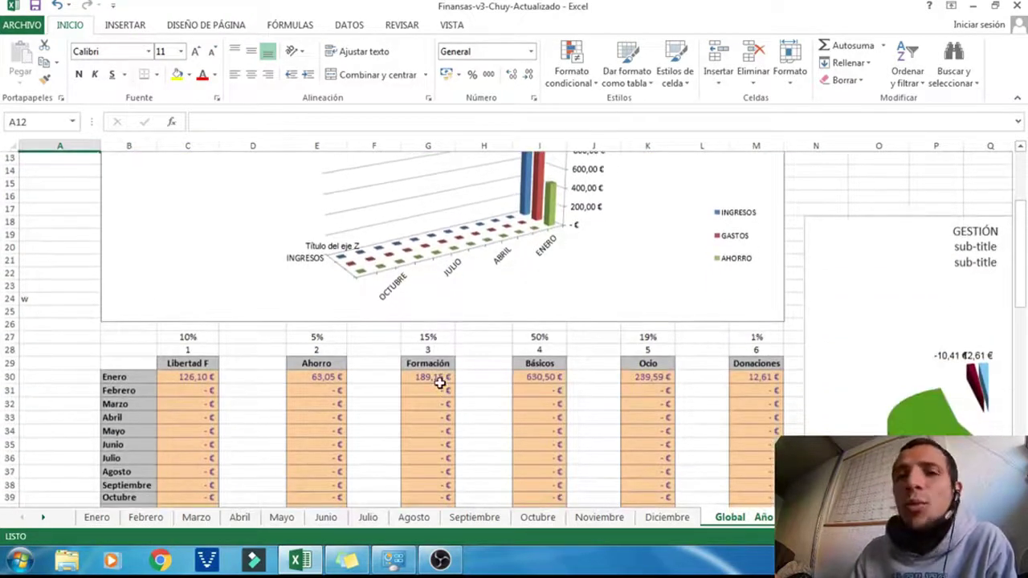
scroll(442, 394, down, 2)
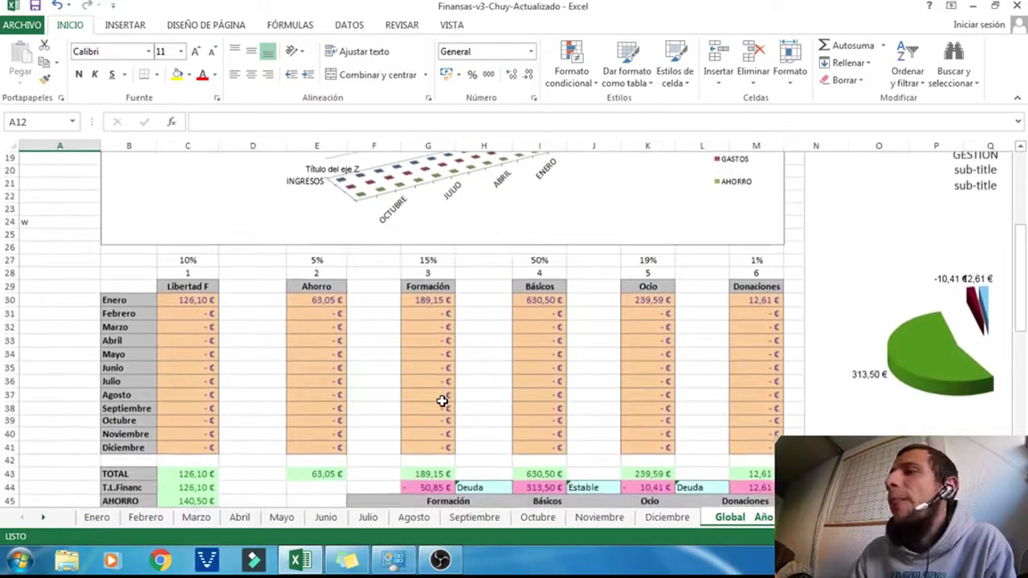
scroll(442, 402, up, 1)
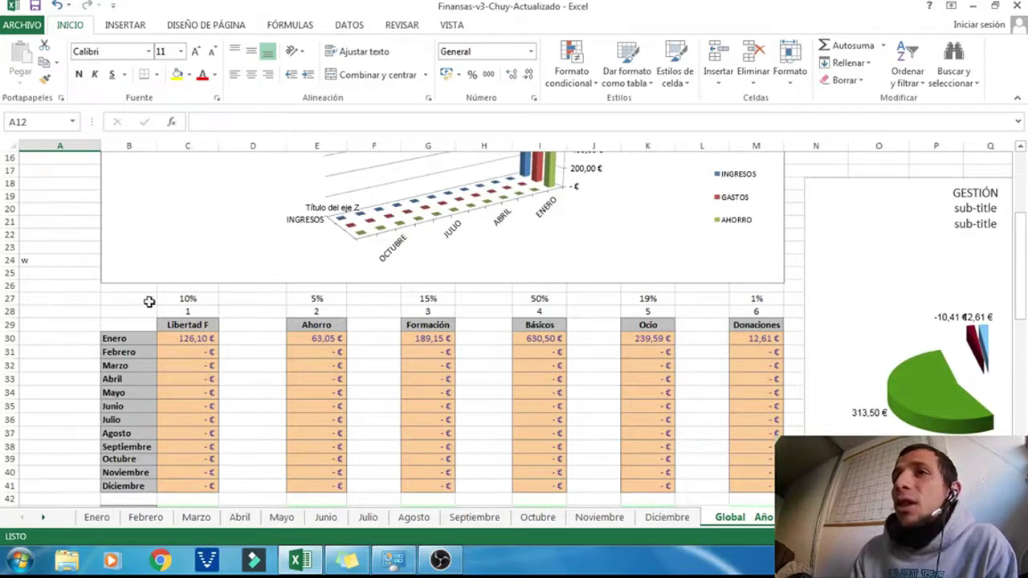
click(80, 271)
click(76, 259)
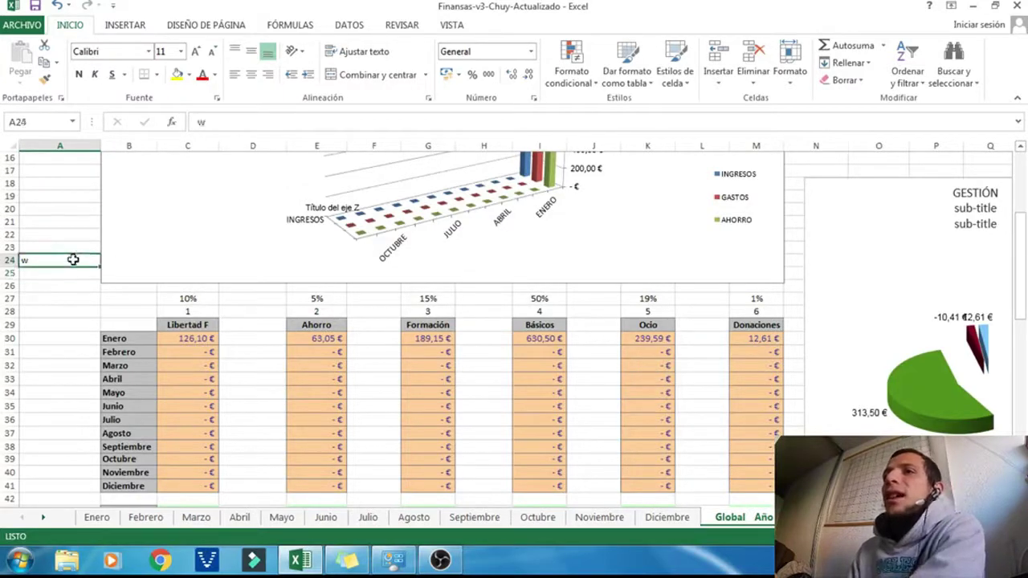
key(Delete)
- Review the Global tables and the Enero income formula in C3
scroll(102, 284, up, 5)
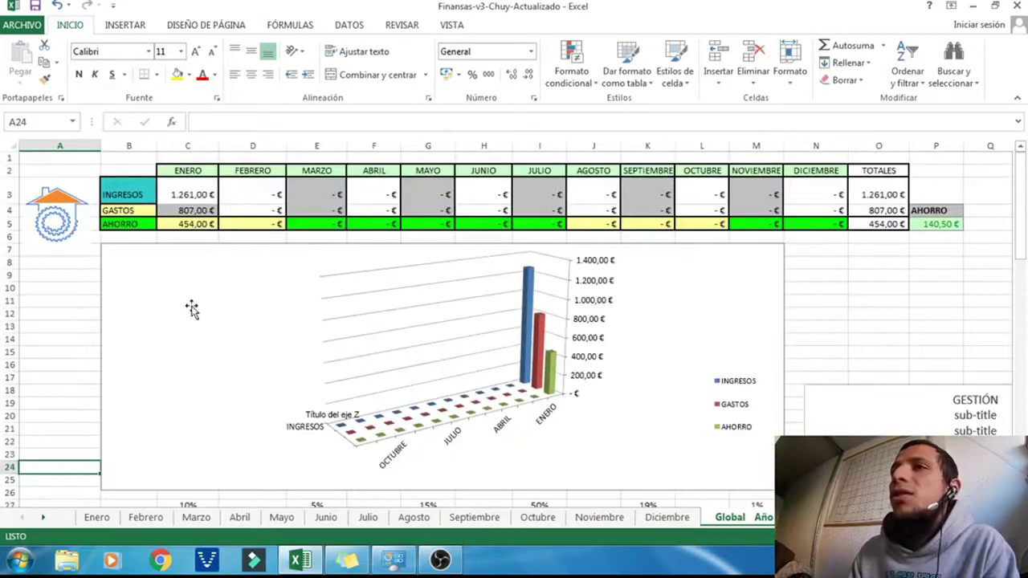
scroll(186, 297, down, 5)
click(85, 327)
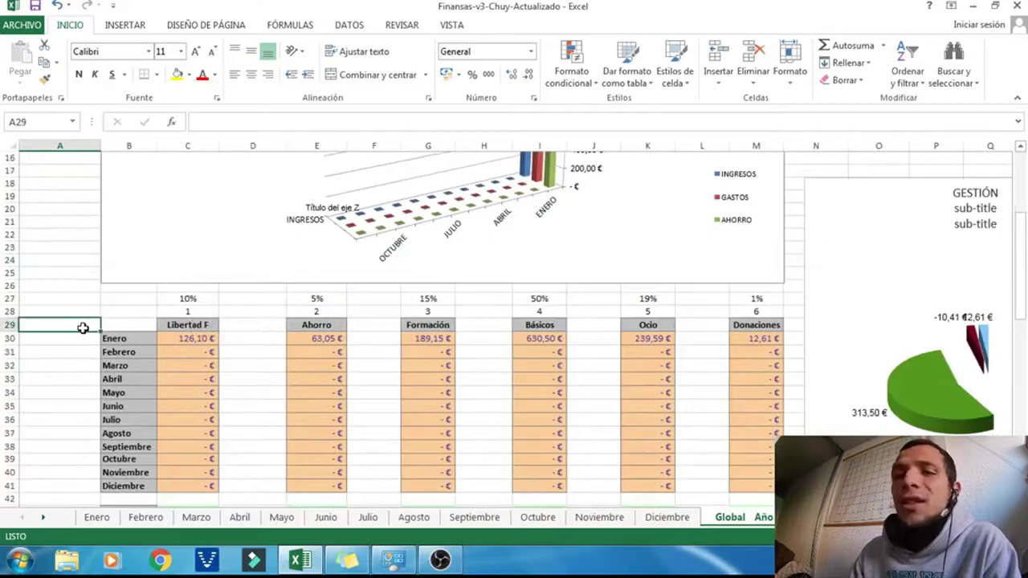
scroll(84, 327, down, 1)
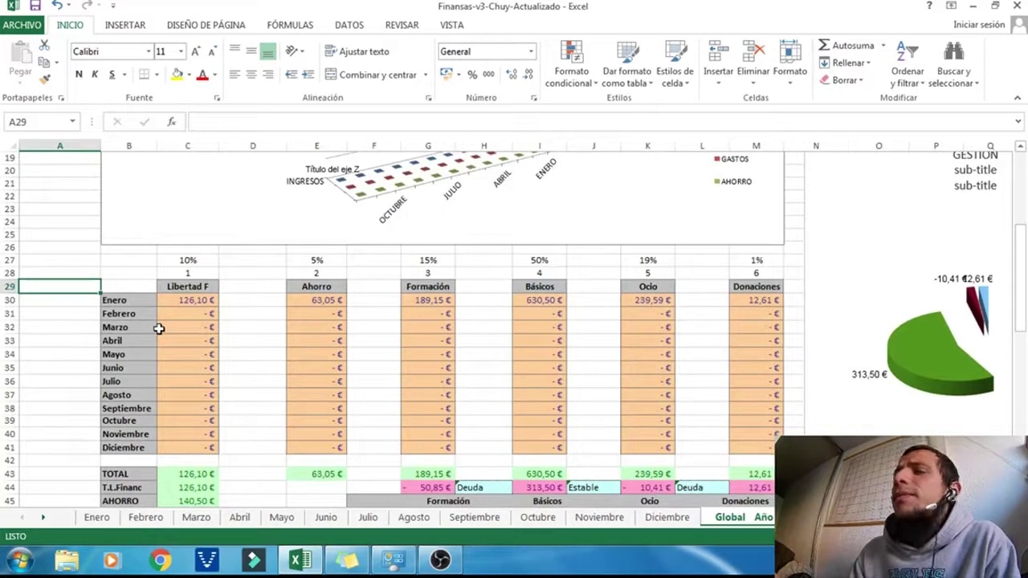
scroll(159, 328, up, 6)
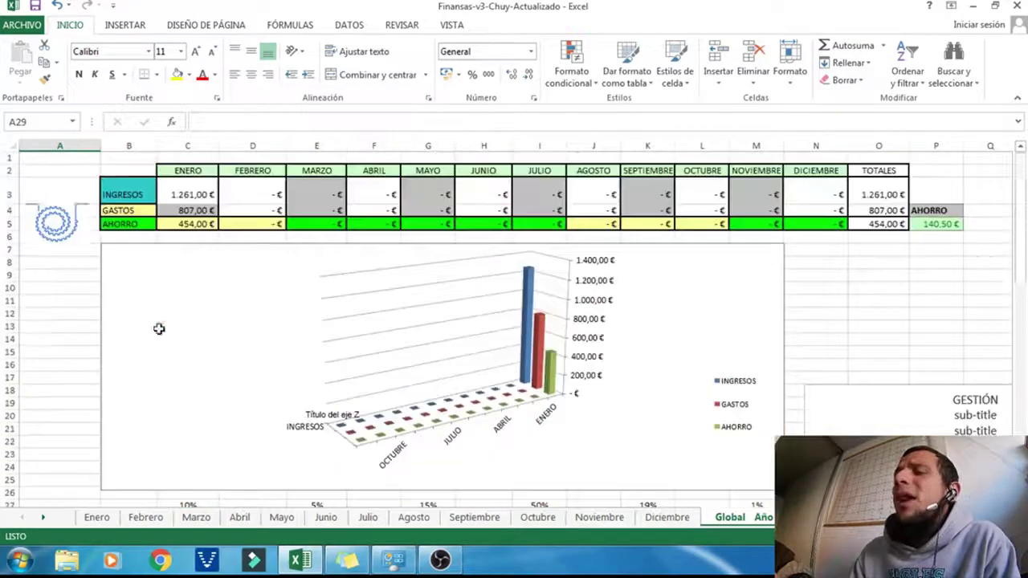
click(215, 195)
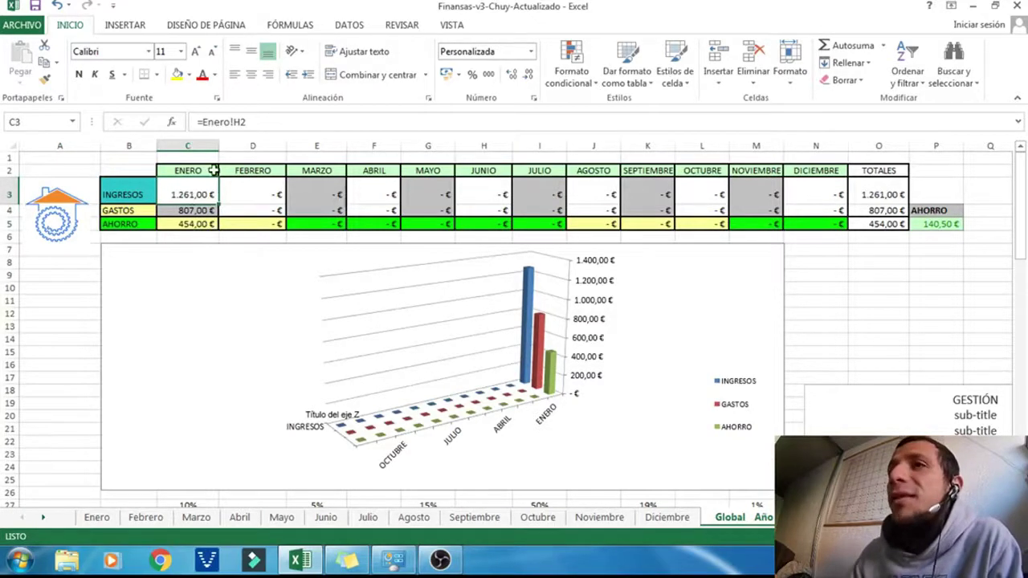
scroll(184, 248, down, 4)
scroll(198, 266, down, 1)
scroll(201, 266, down, 2)
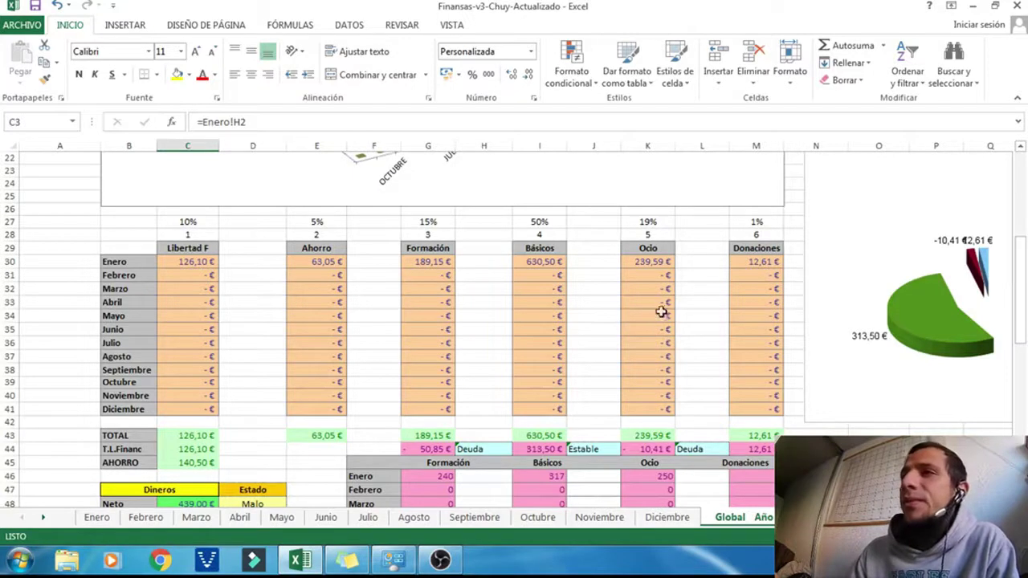
click(759, 356)
click(768, 409)
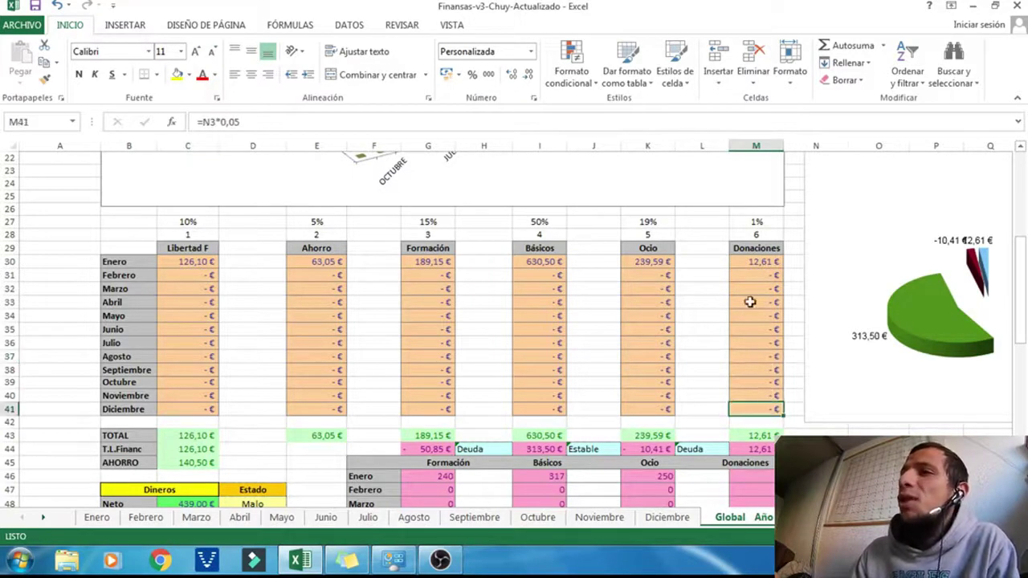
click(755, 223)
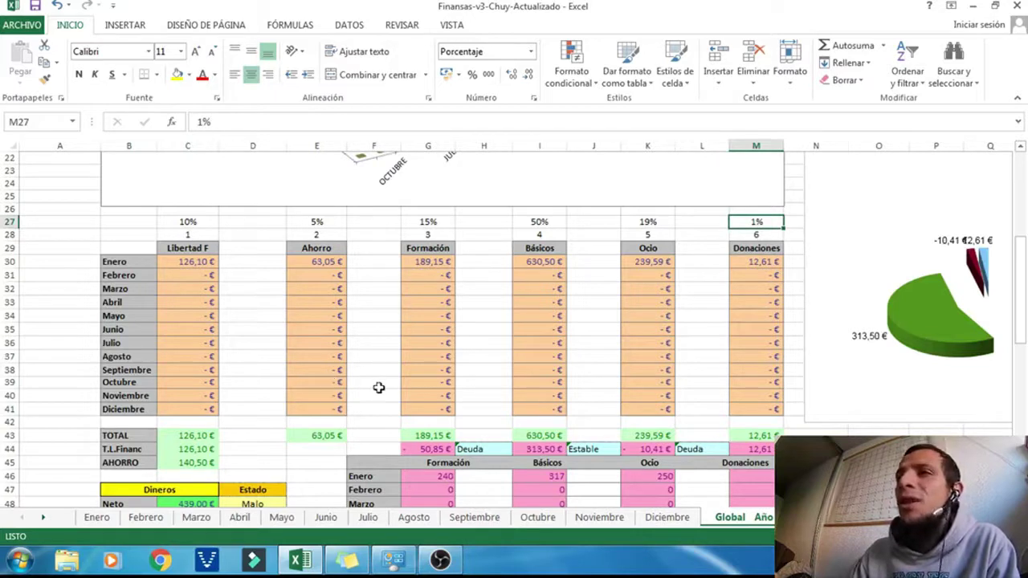
click(206, 250)
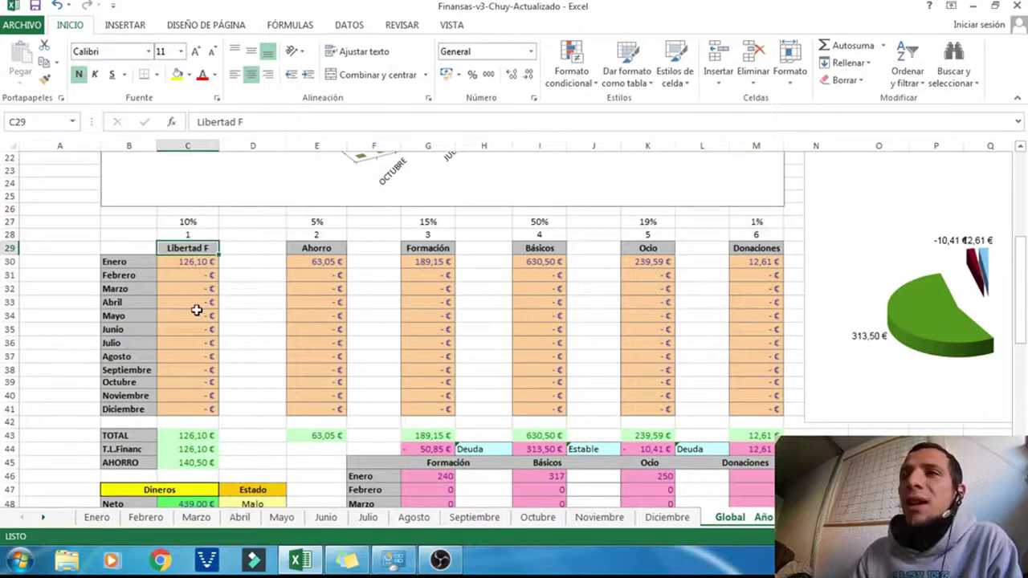
click(323, 249)
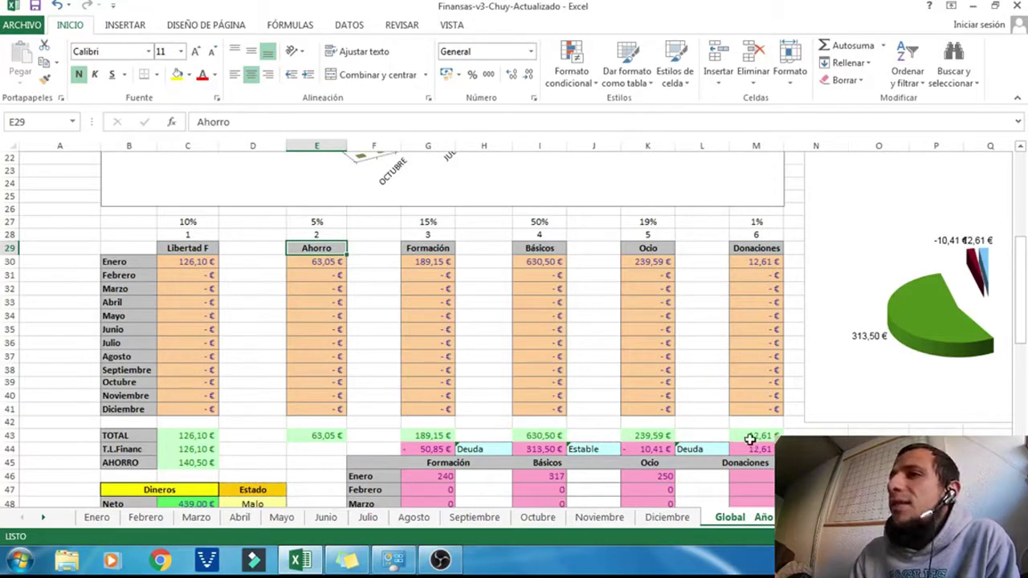
drag(749, 439, 243, 437)
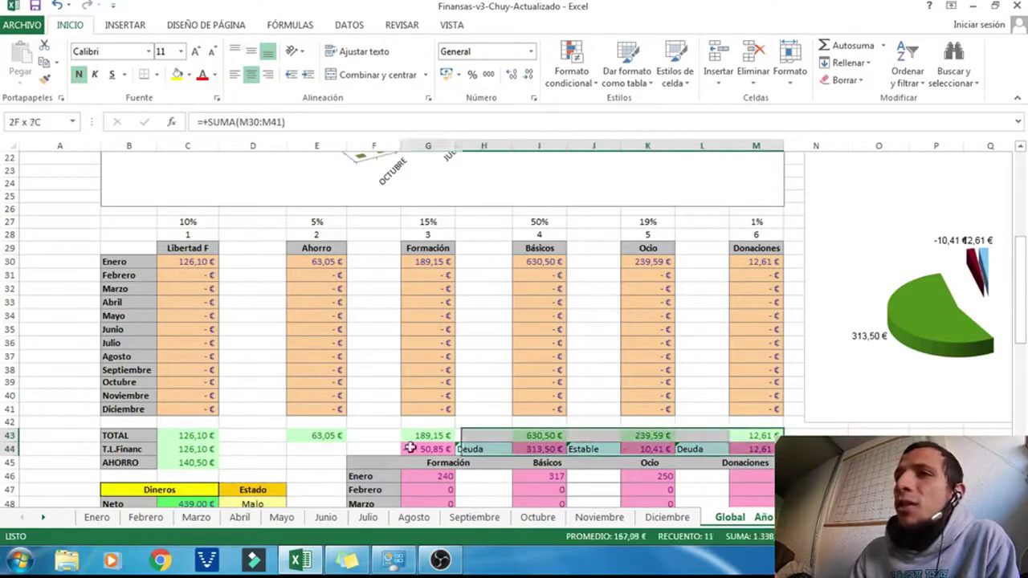
scroll(604, 413, up, 5)
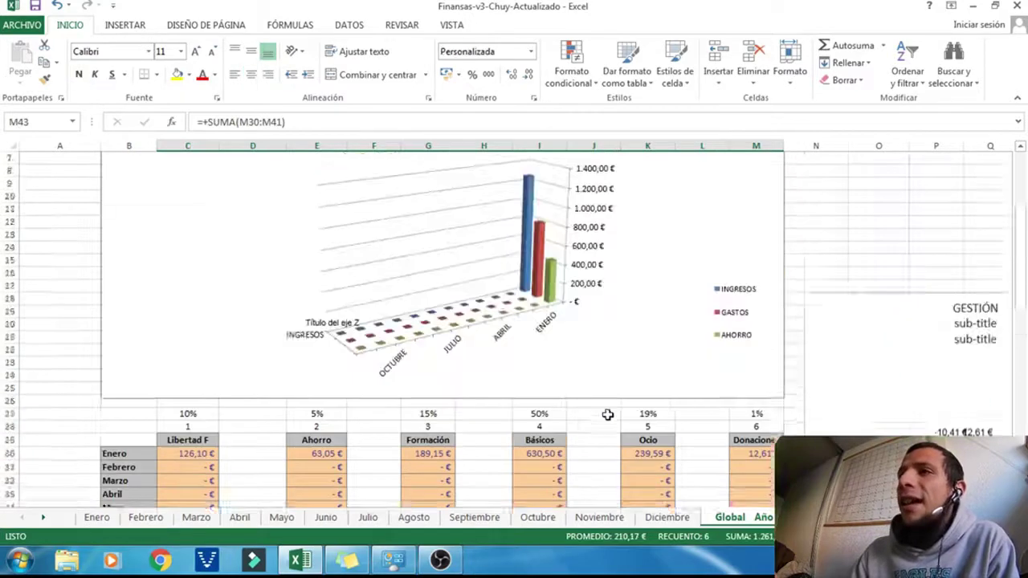
scroll(302, 314, up, 2)
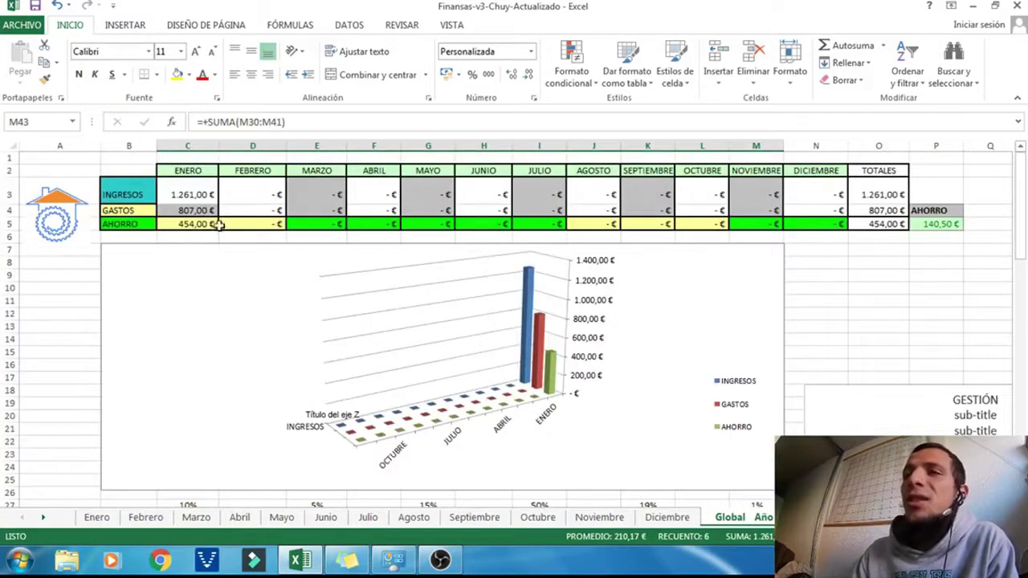
scroll(209, 351, down, 6)
scroll(269, 372, down, 1)
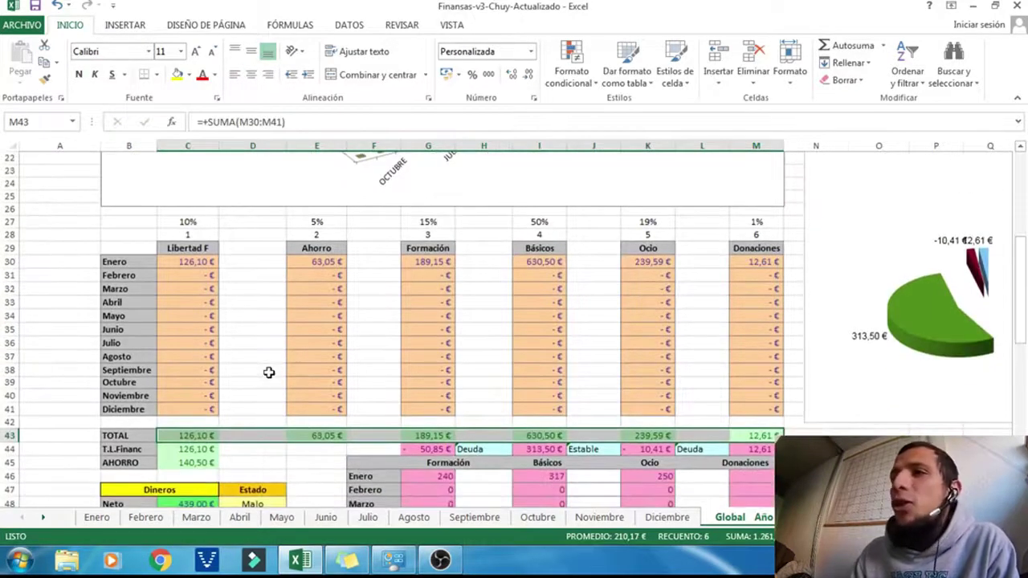
click(305, 465)
- Select the monthly category amounts table and trace January's Básicos value
scroll(325, 417, down, 1)
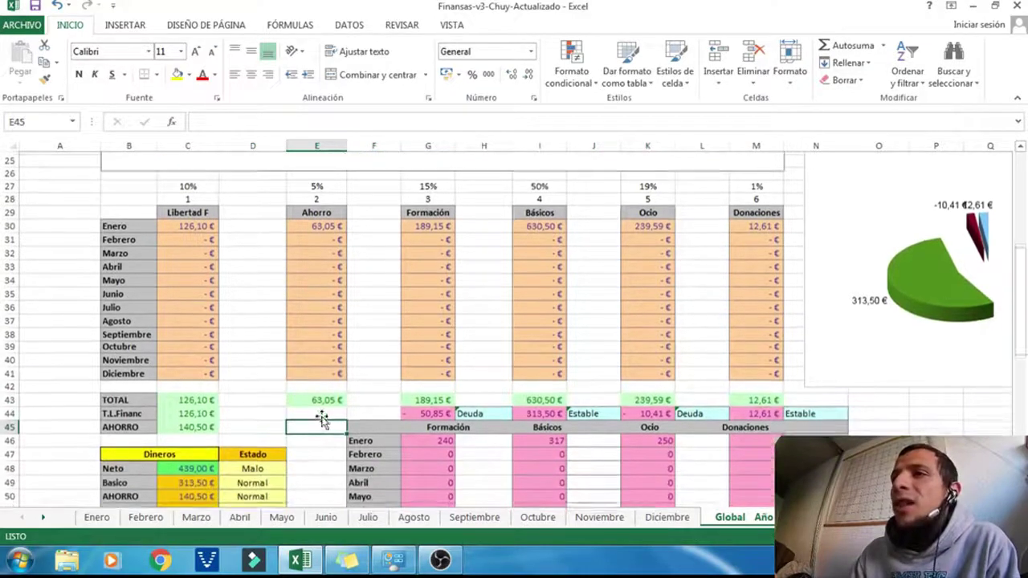
scroll(319, 411, down, 1)
scroll(319, 412, down, 1)
scroll(310, 394, down, 1)
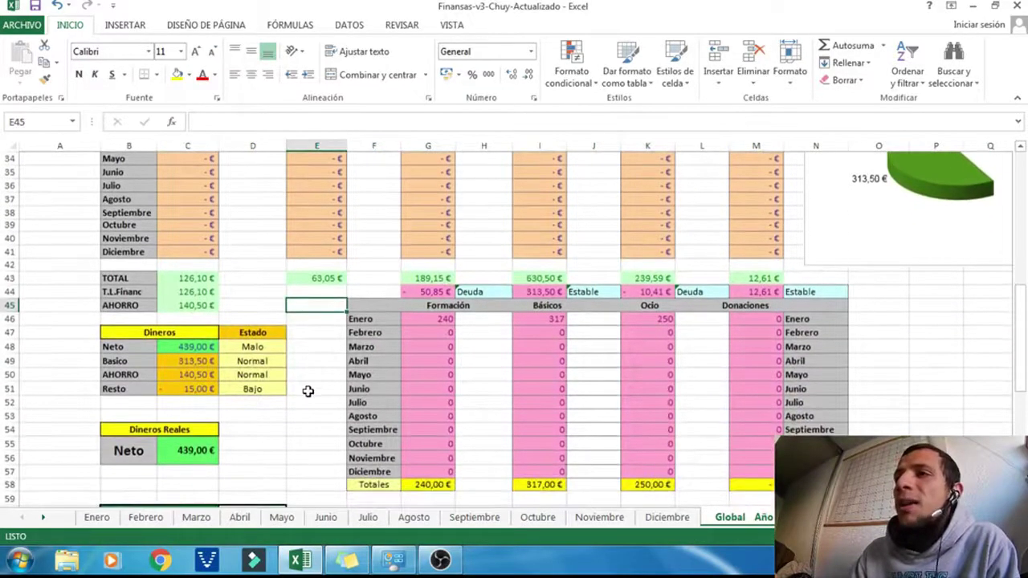
click(373, 320)
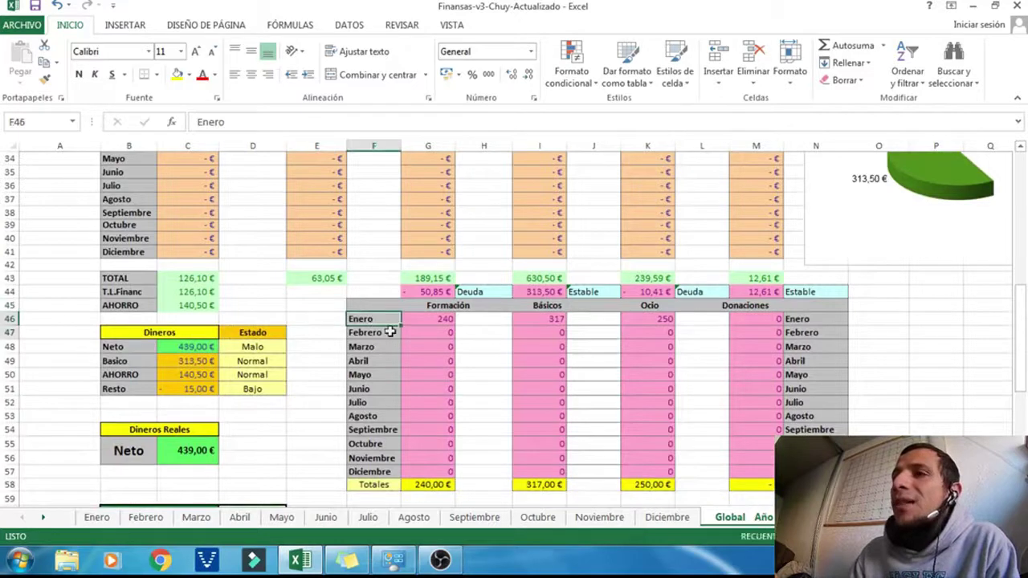
drag(390, 331, 699, 458)
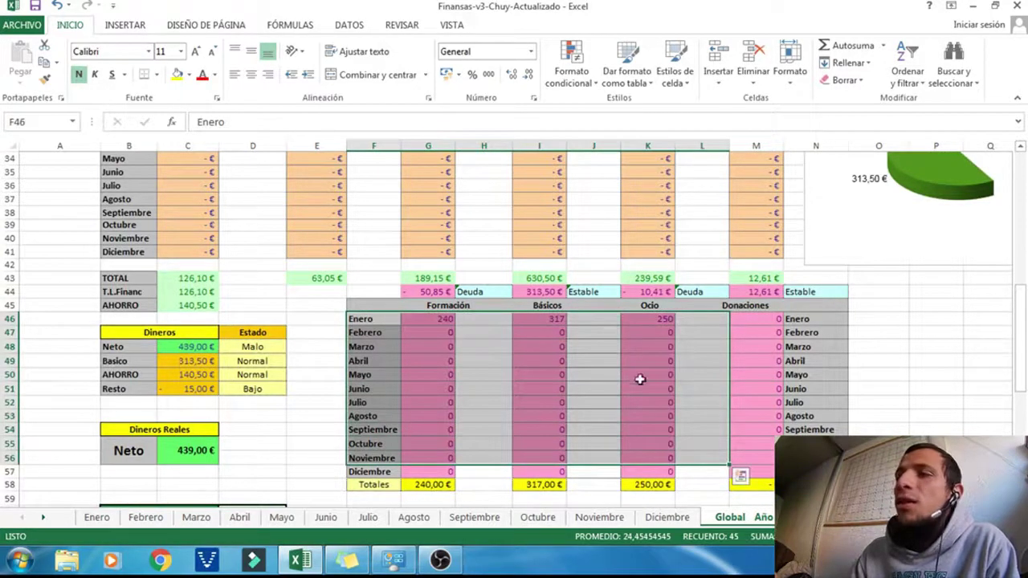
click(693, 378)
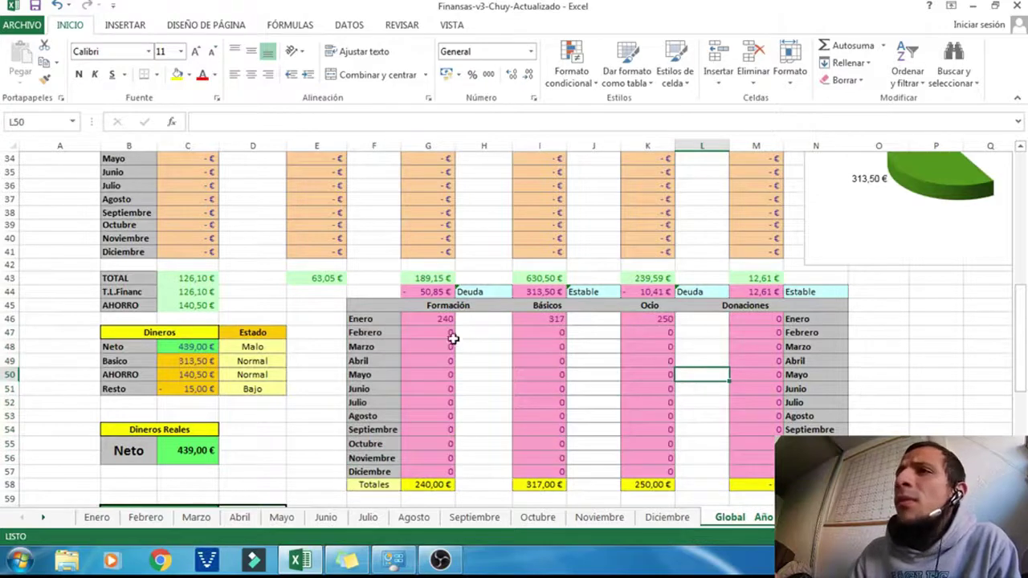
drag(434, 319, 746, 470)
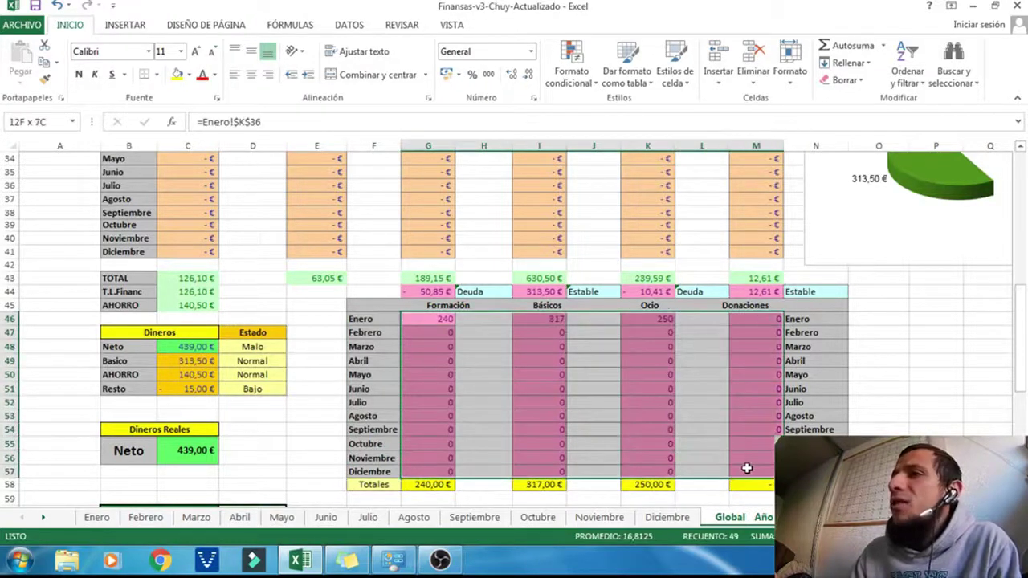
click(686, 368)
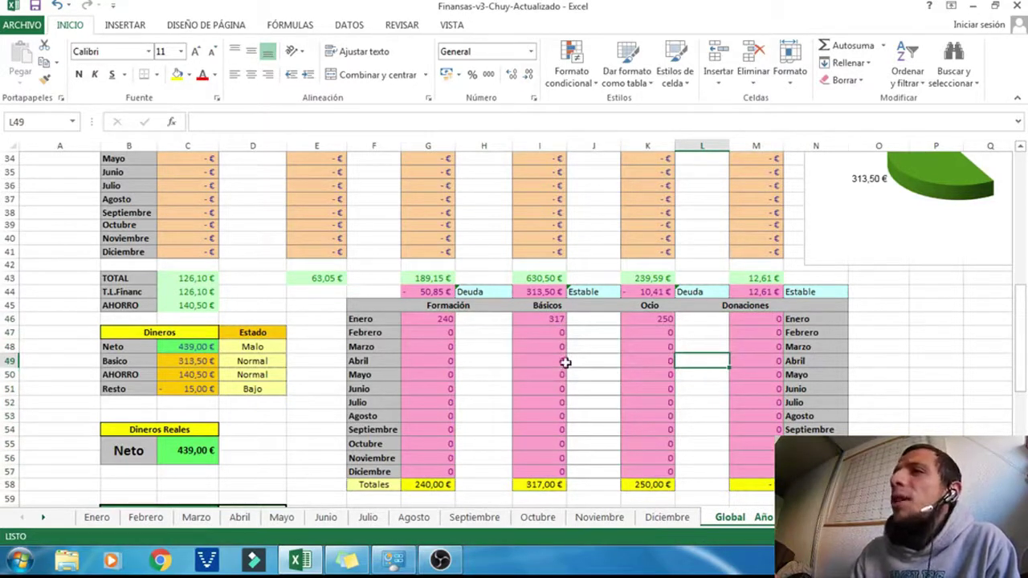
click(549, 322)
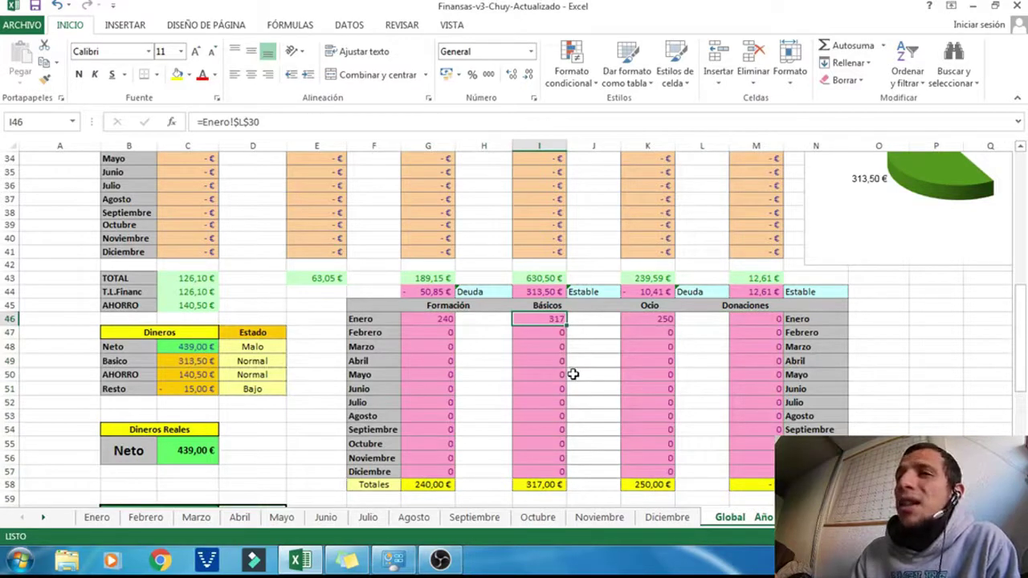
- Inspect the Básicos and Ocio total, balance and Deuda/Estable formulas and monthly Ocio sources
click(552, 278)
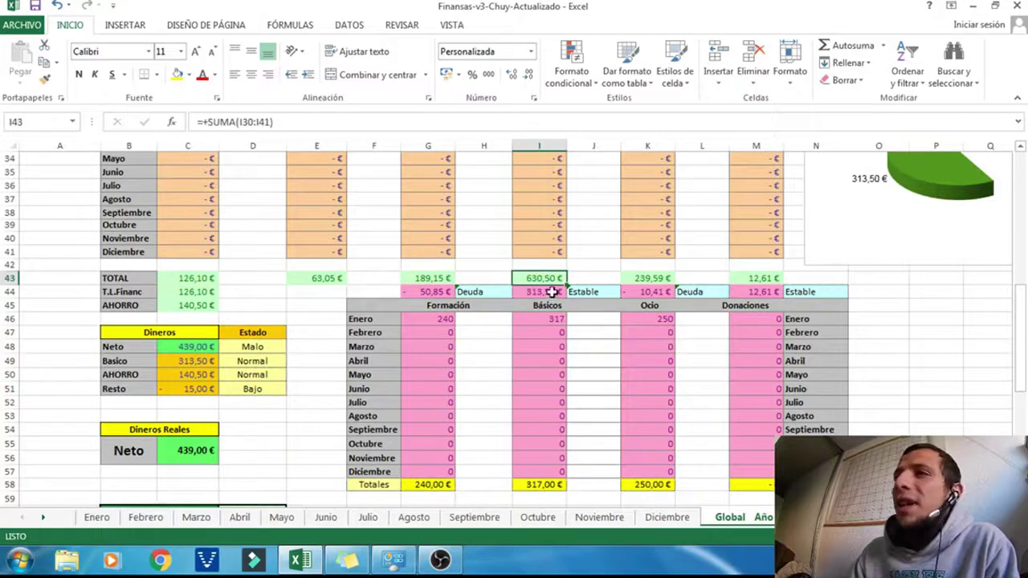
click(552, 292)
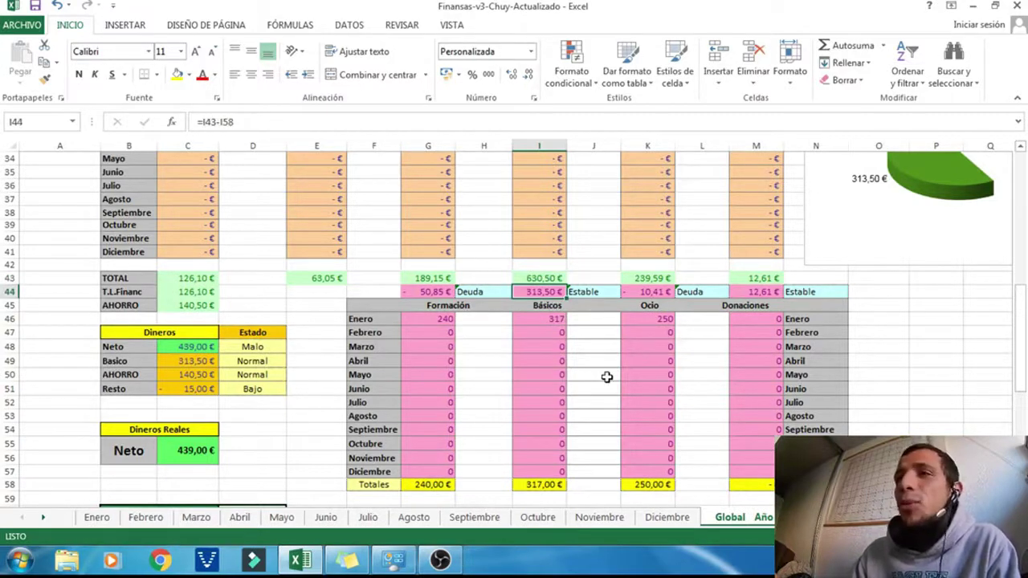
click(651, 289)
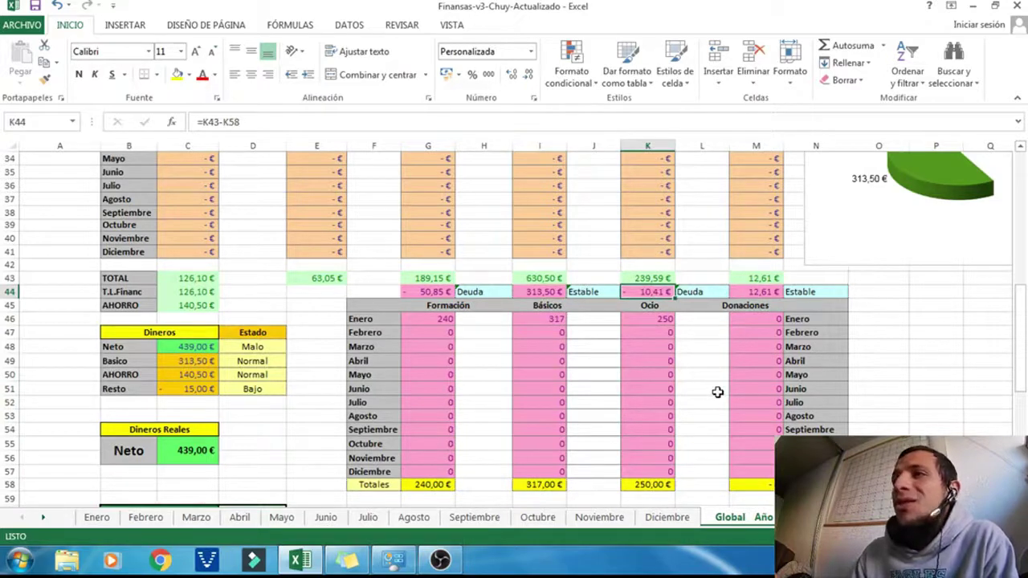
click(691, 292)
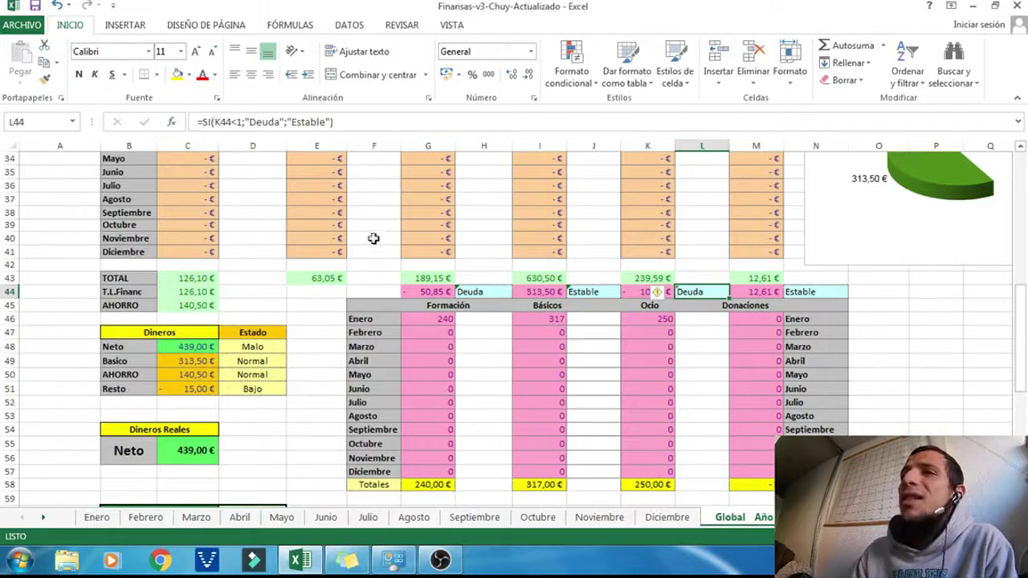
click(712, 360)
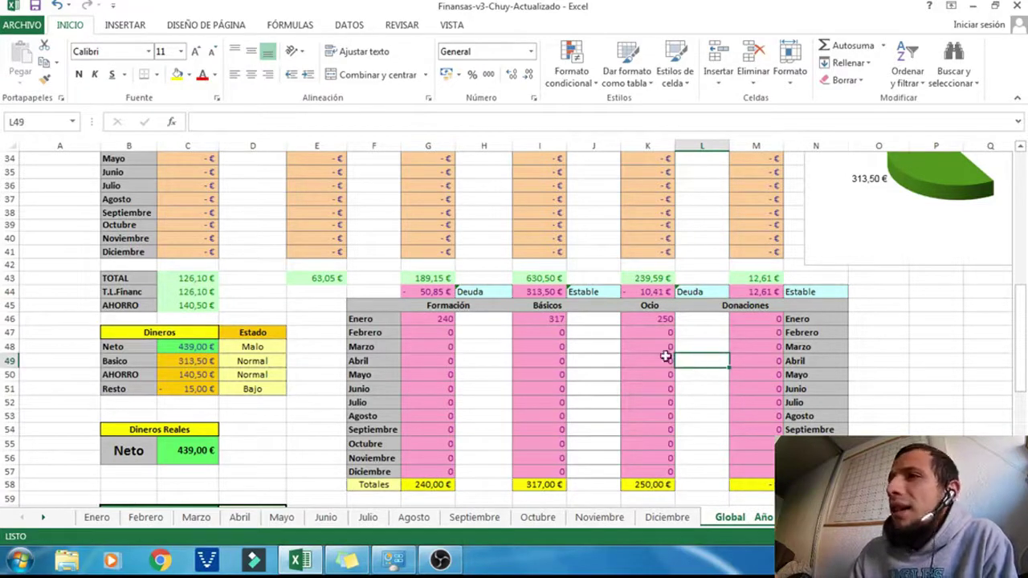
click(659, 292)
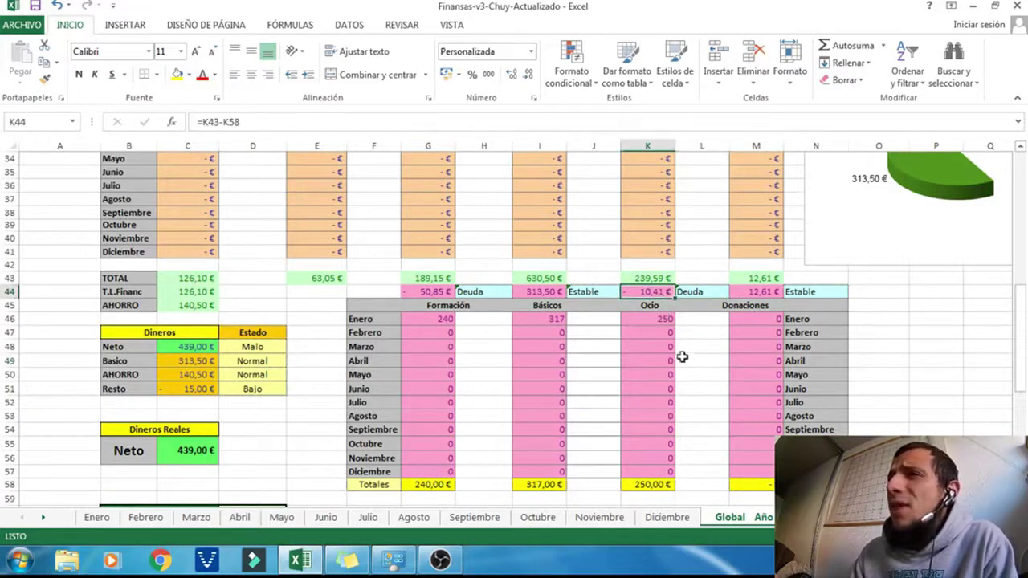
click(713, 352)
click(663, 332)
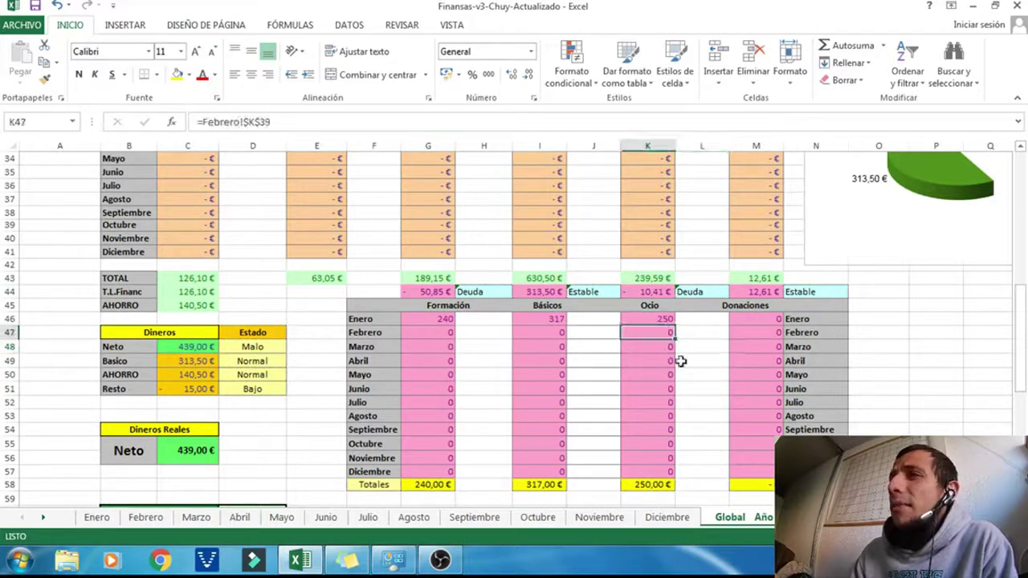
click(668, 320)
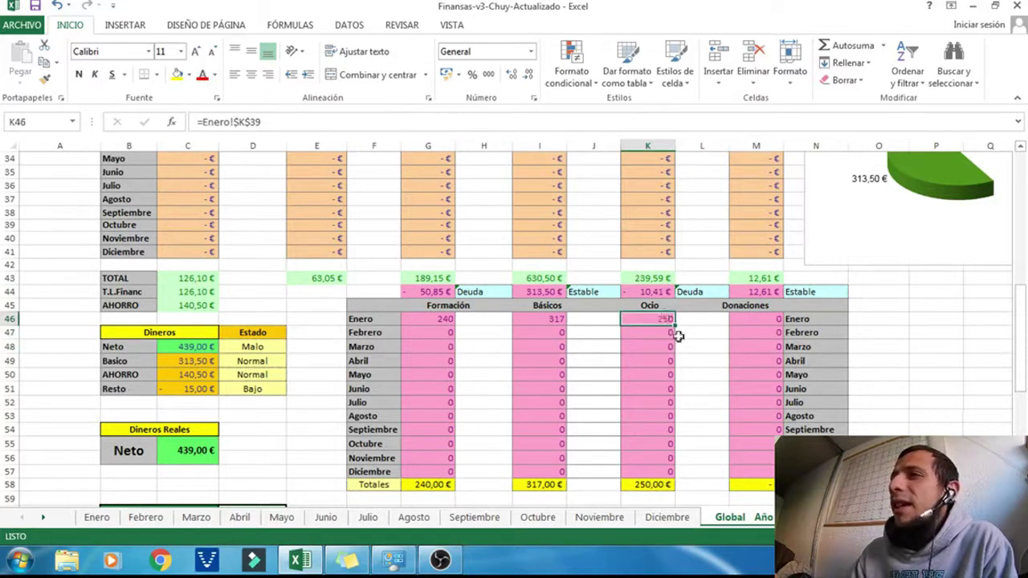
click(703, 389)
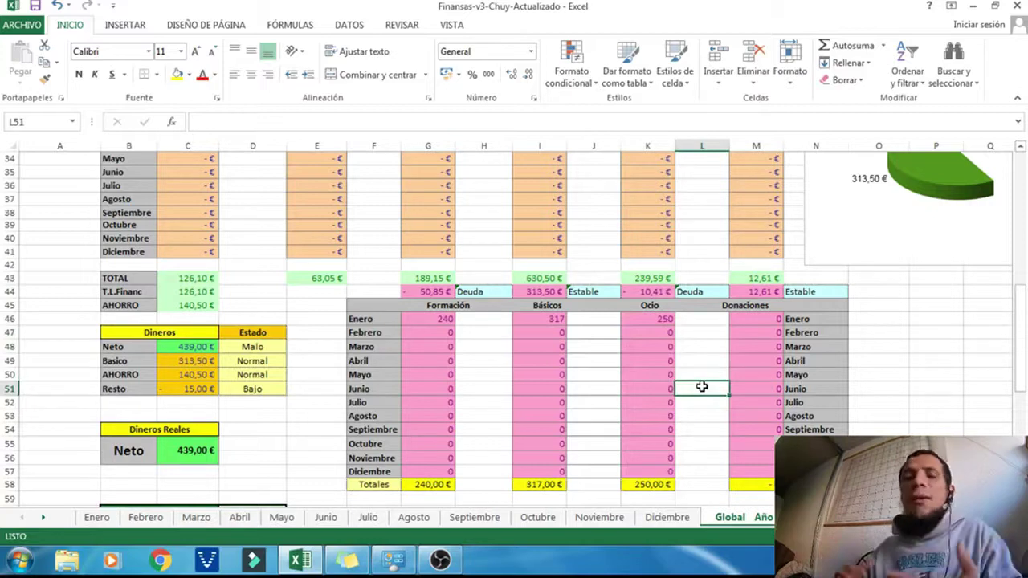
- Compare the Formación total and remaining-balance formulas, then return to the Enero sheet
scroll(698, 369, up, 3)
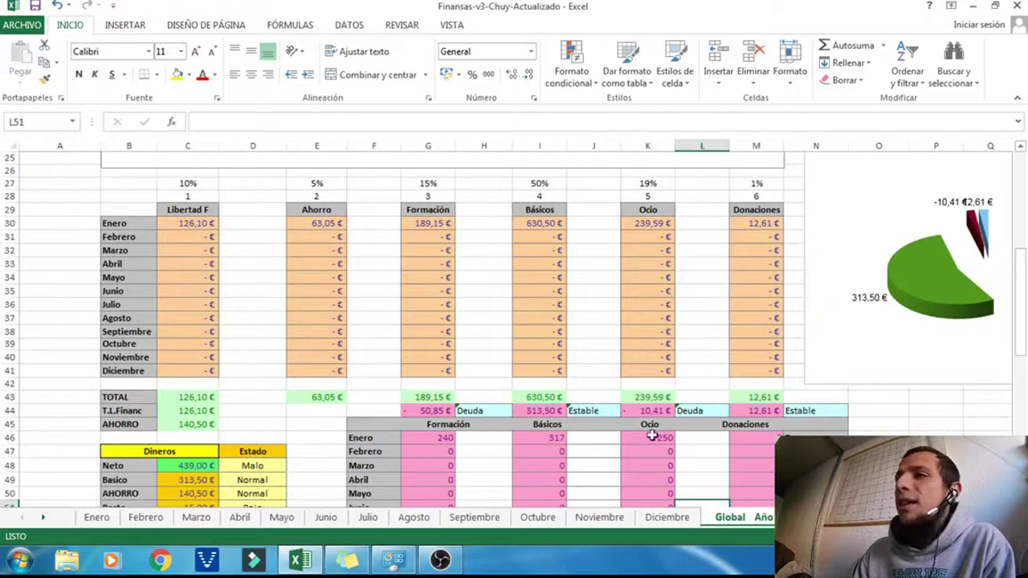
scroll(651, 436, down, 1)
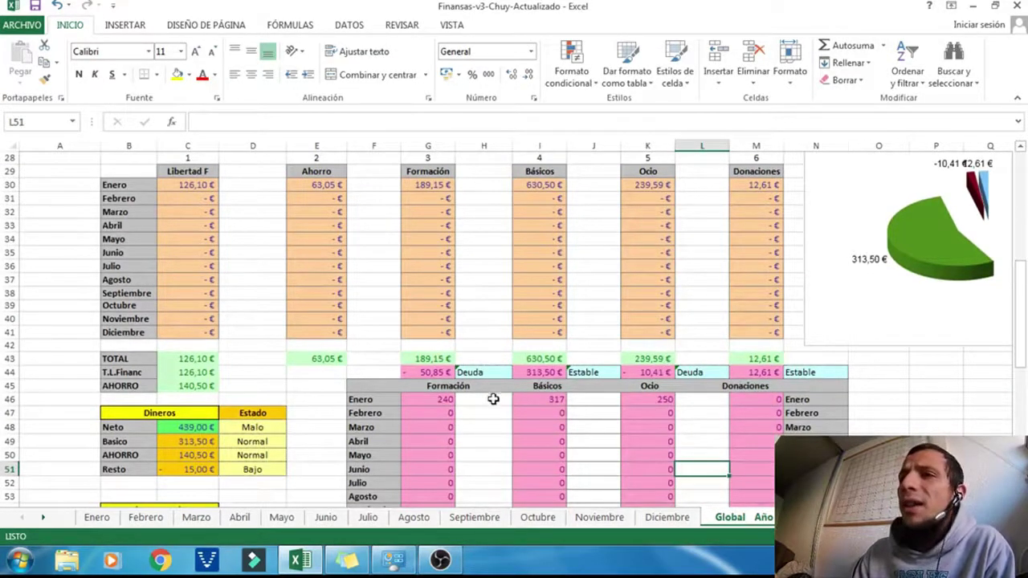
click(441, 374)
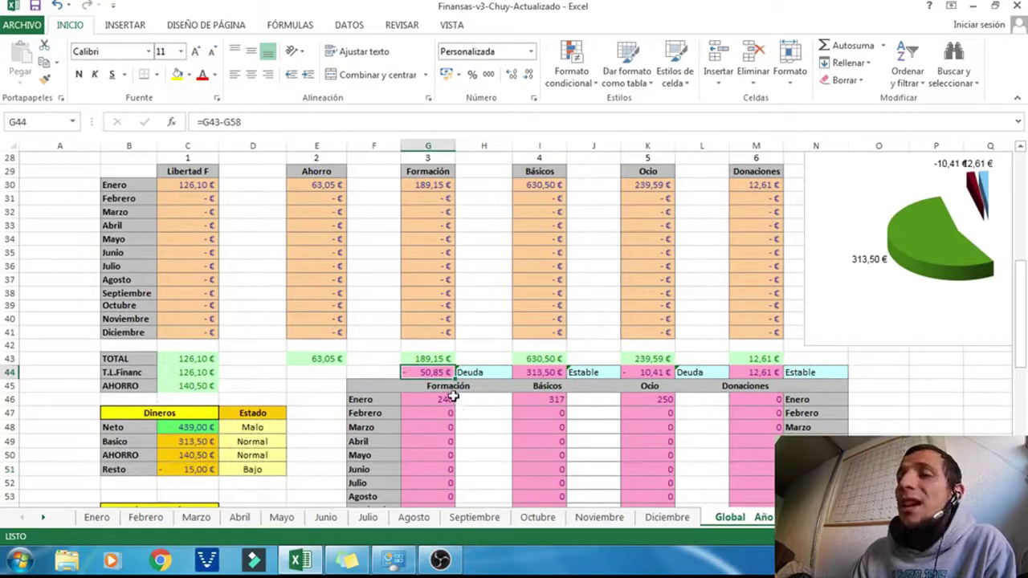
click(436, 356)
click(446, 374)
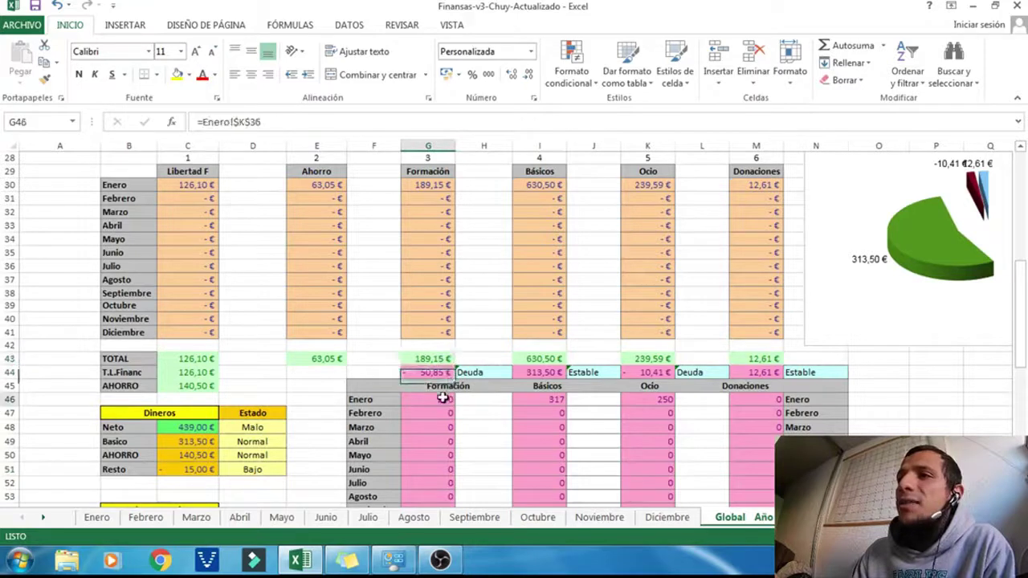
click(443, 361)
click(442, 373)
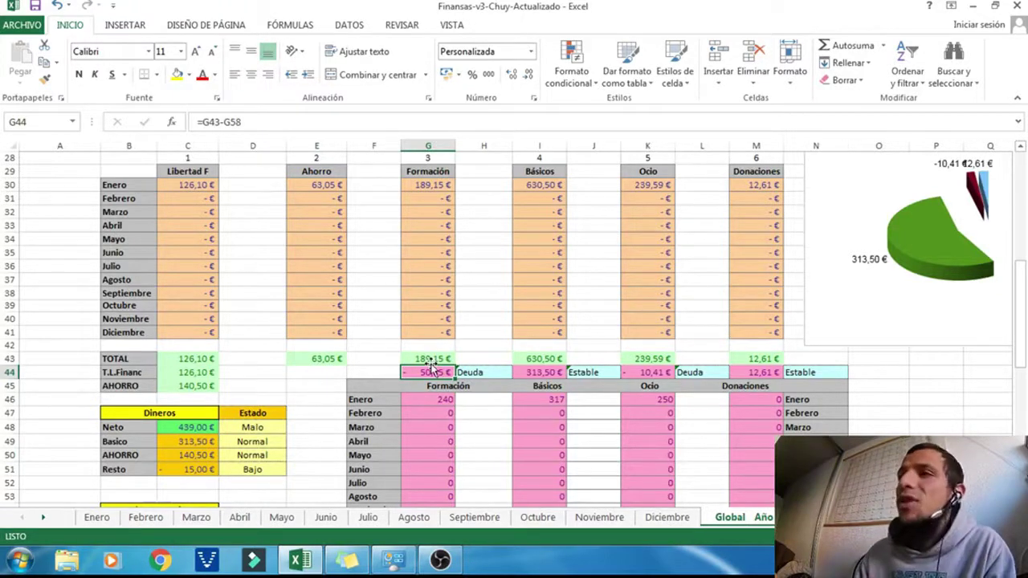
click(97, 518)
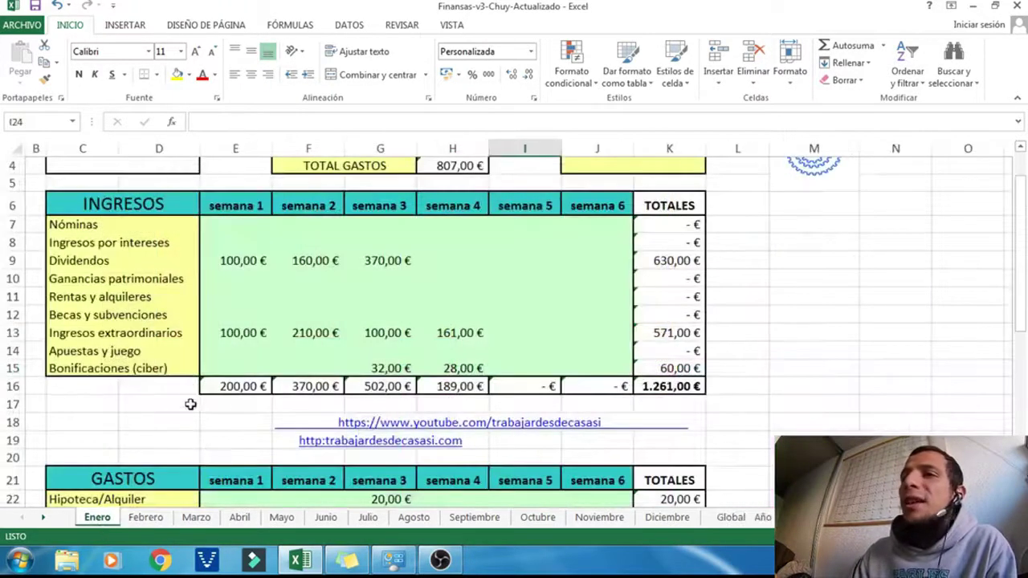
scroll(190, 404, down, 1)
scroll(245, 405, down, 4)
scroll(241, 405, down, 1)
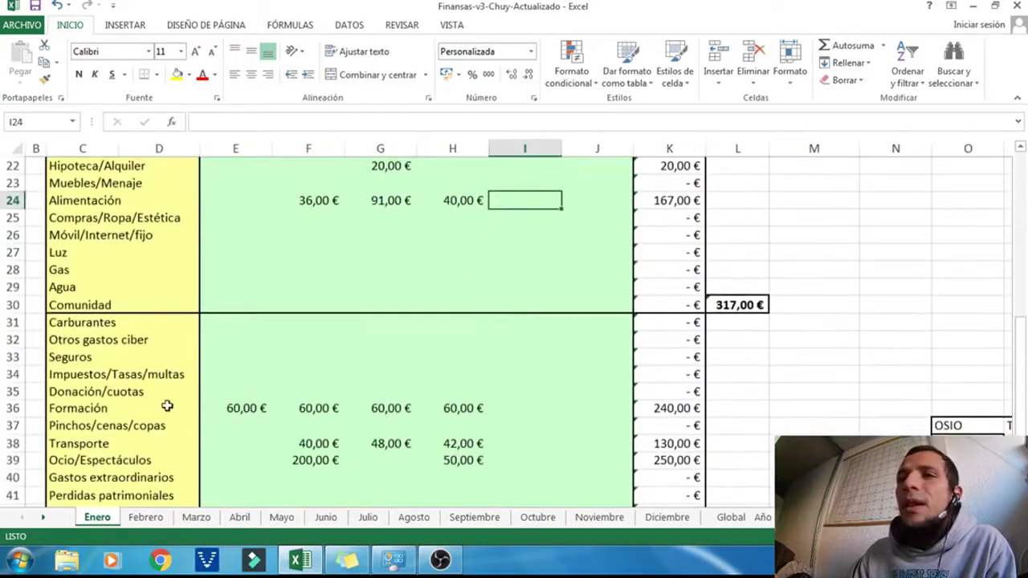
click(167, 407)
click(233, 410)
drag(241, 408, 310, 411)
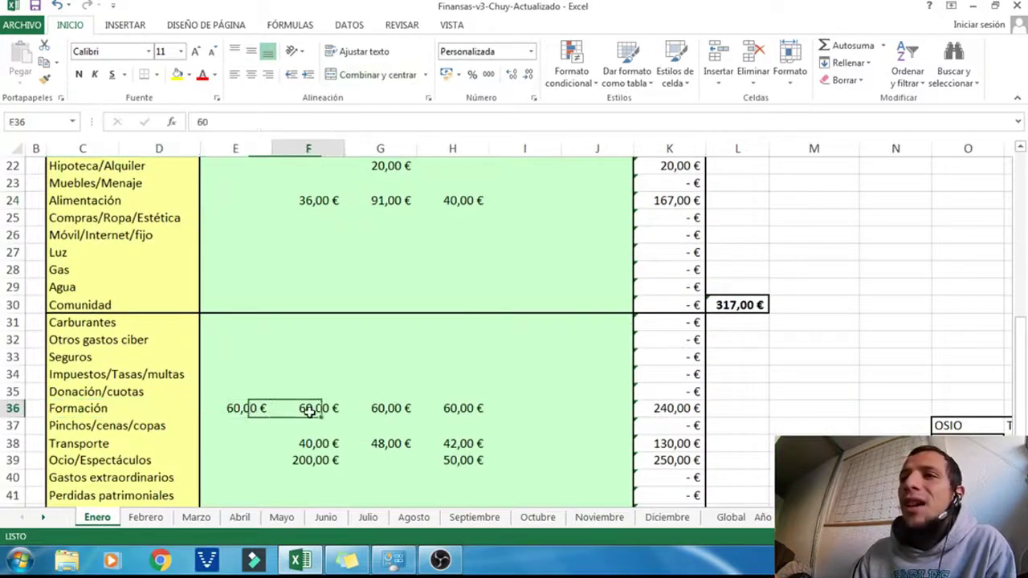
click(310, 409)
click(390, 410)
click(453, 410)
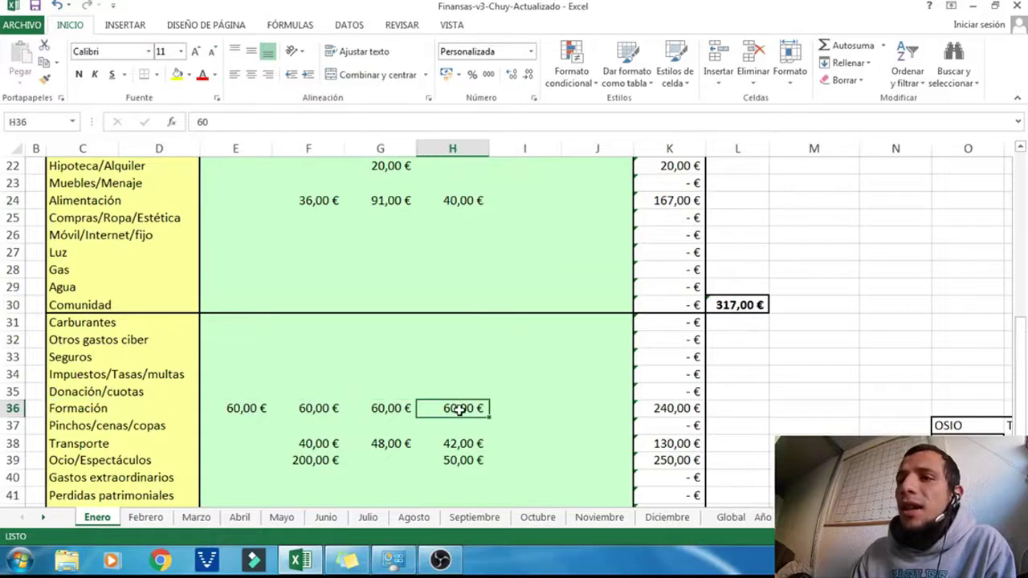
click(466, 374)
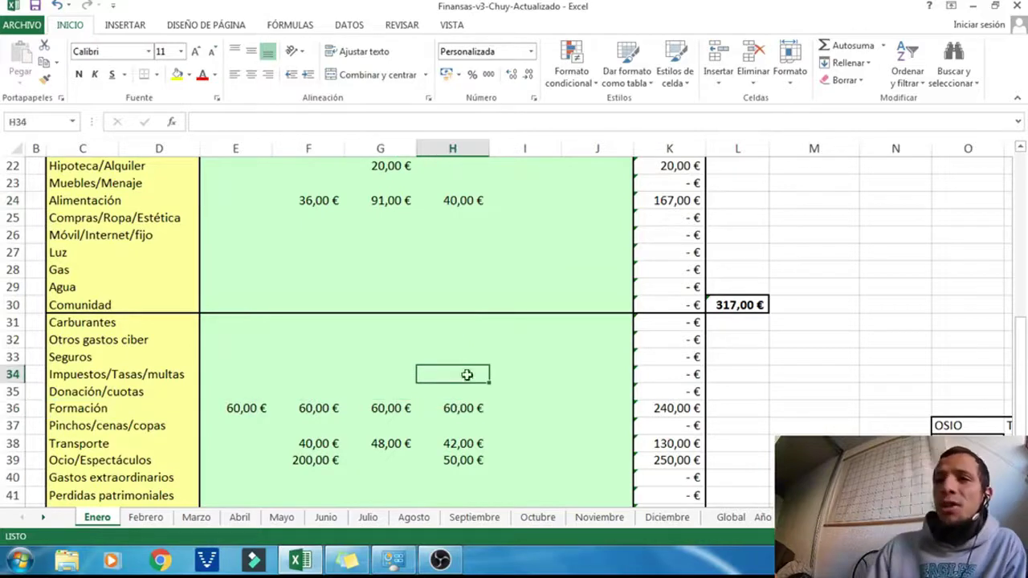
click(508, 414)
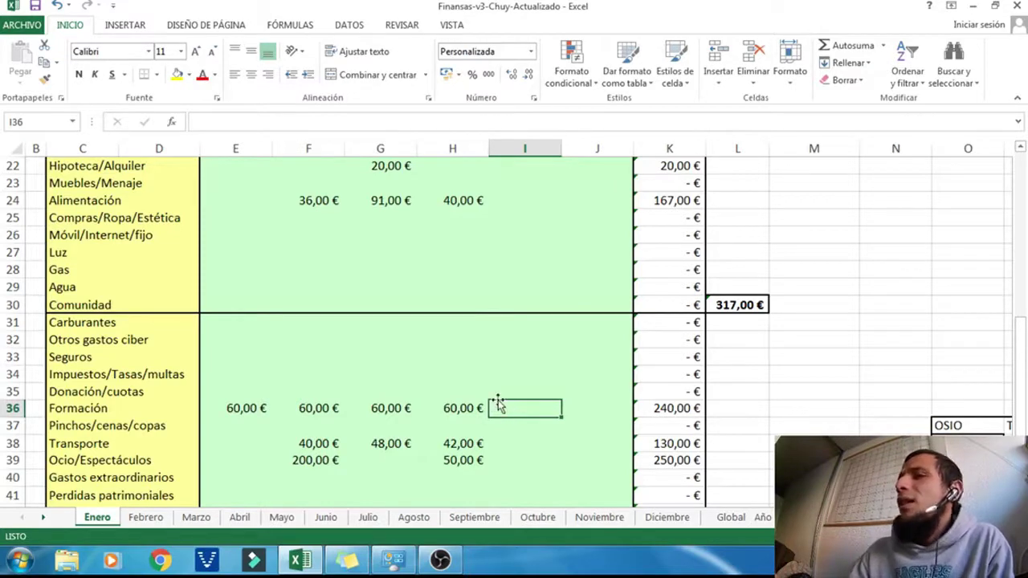
- Review the Global monthly category table and trace April's Básicos value
click(731, 517)
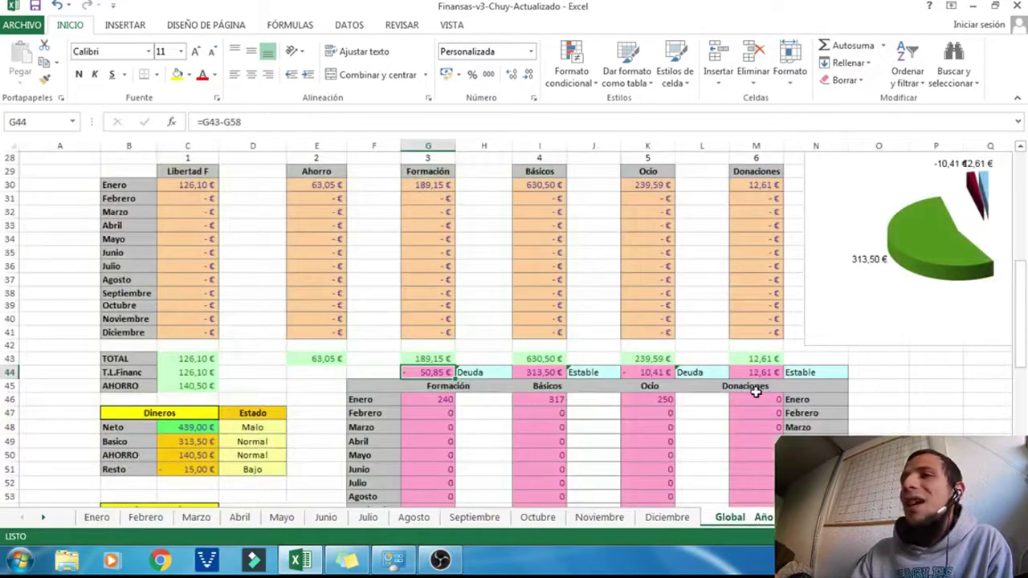
scroll(756, 392, down, 2)
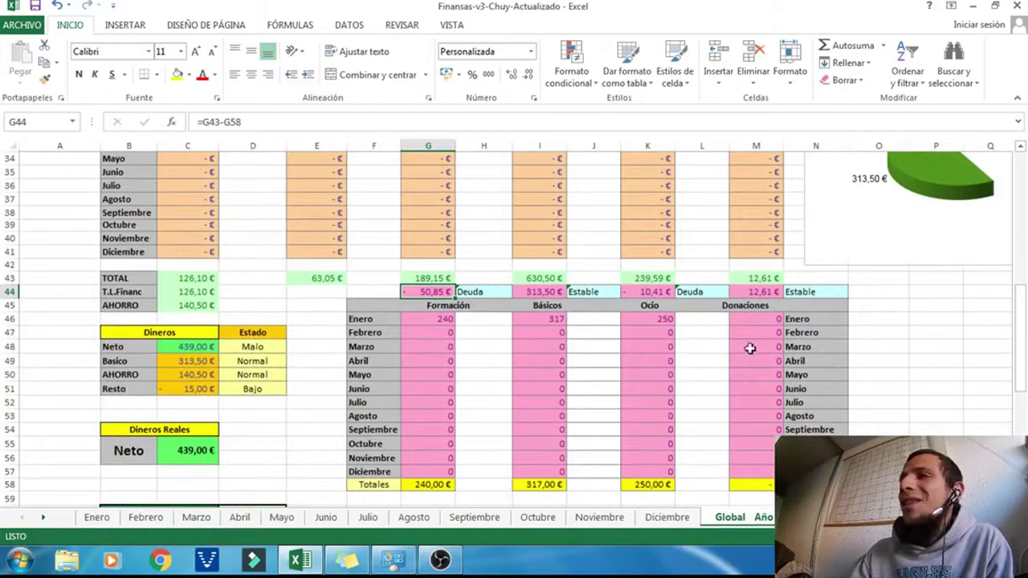
drag(445, 319, 750, 453)
click(557, 361)
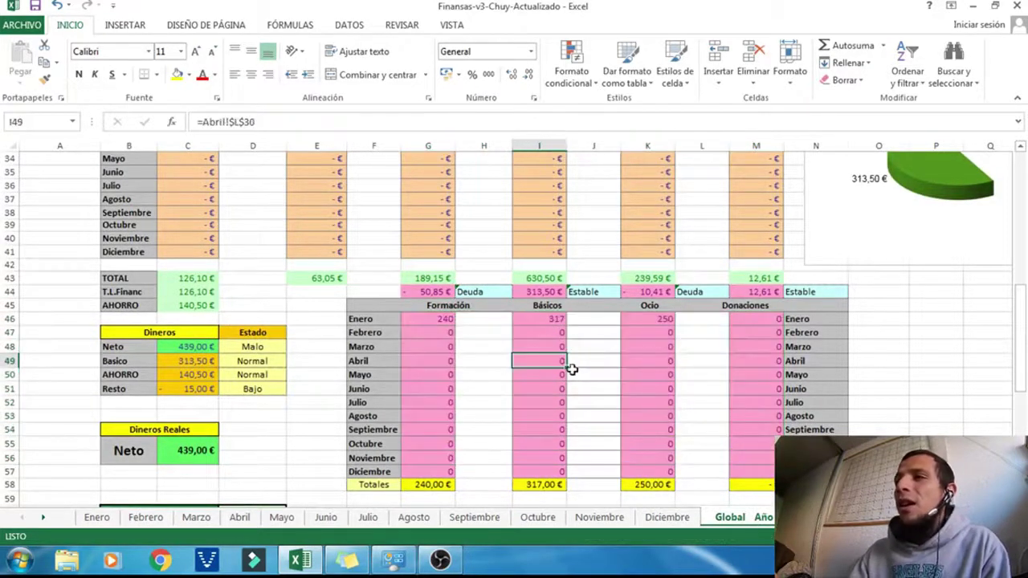
click(97, 518)
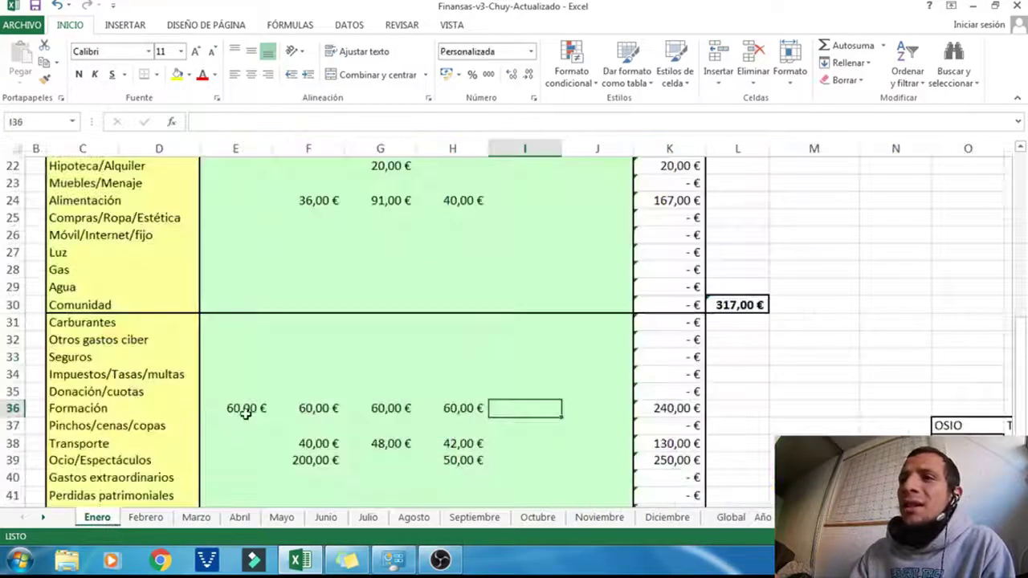
- Add a 500 € week-5 Ocio/Espectáculos expense and confirm the =SUMA(E39:J39) row total
click(520, 464)
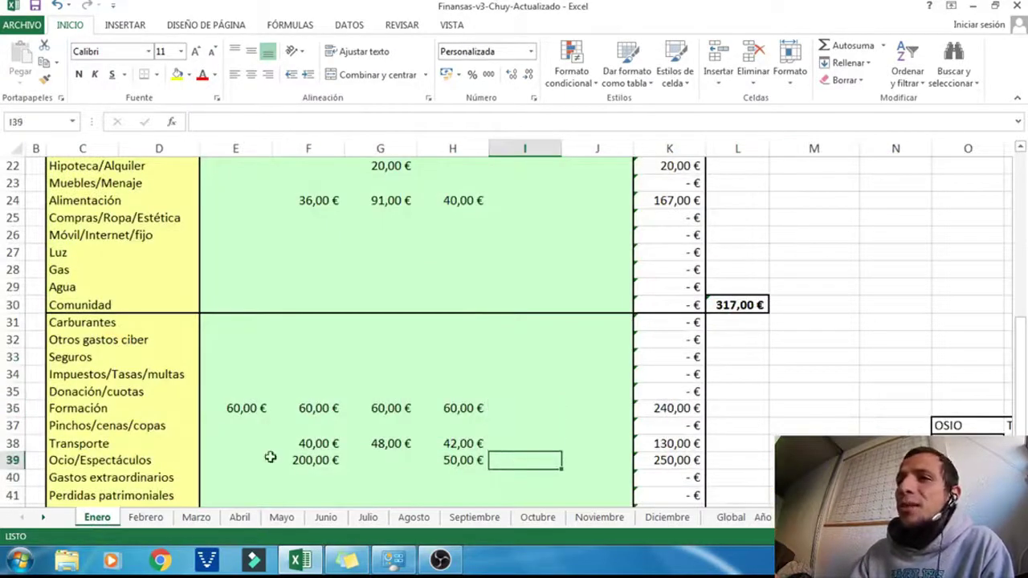
text(50)
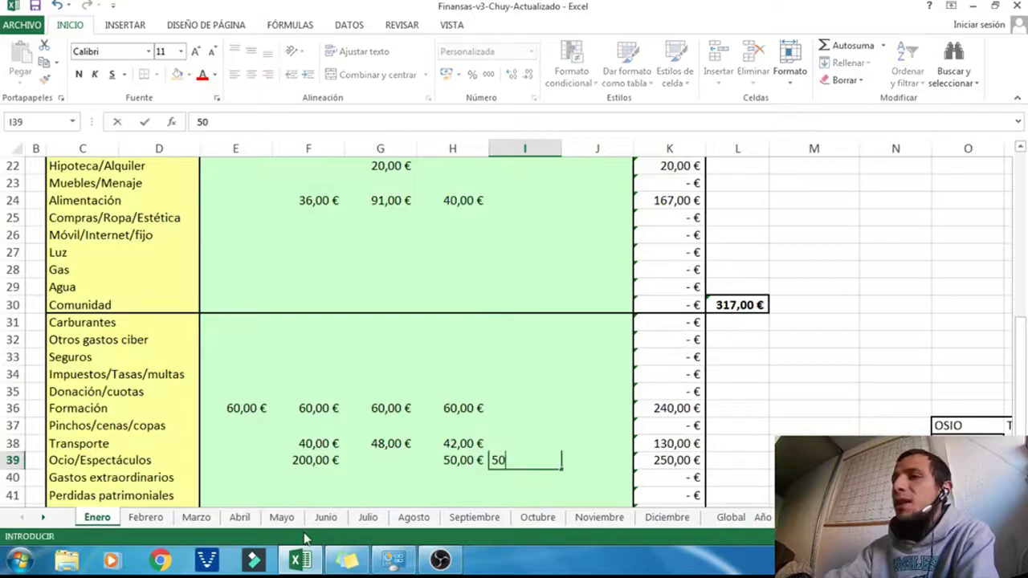
text(0)
click(777, 427)
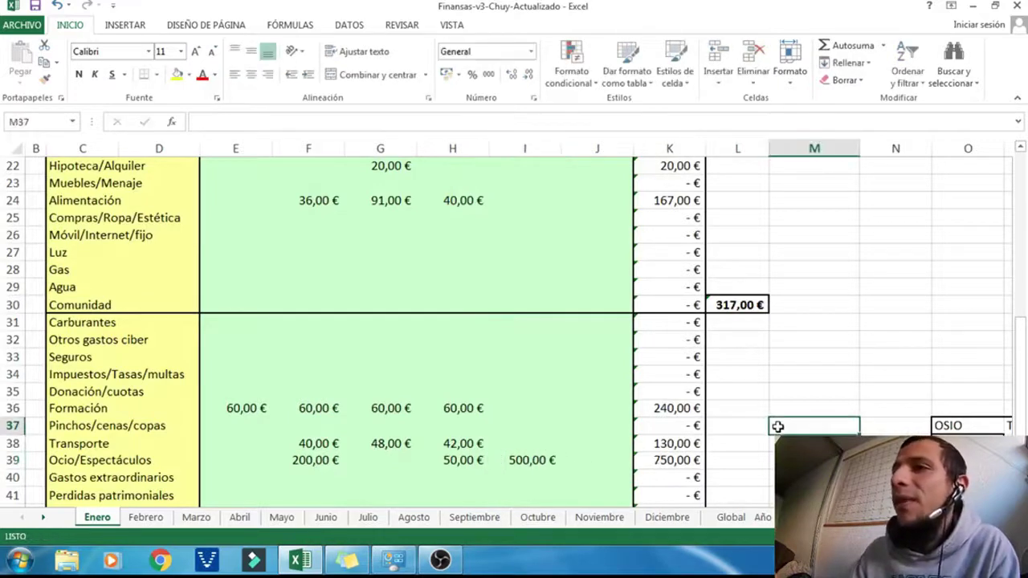
click(693, 459)
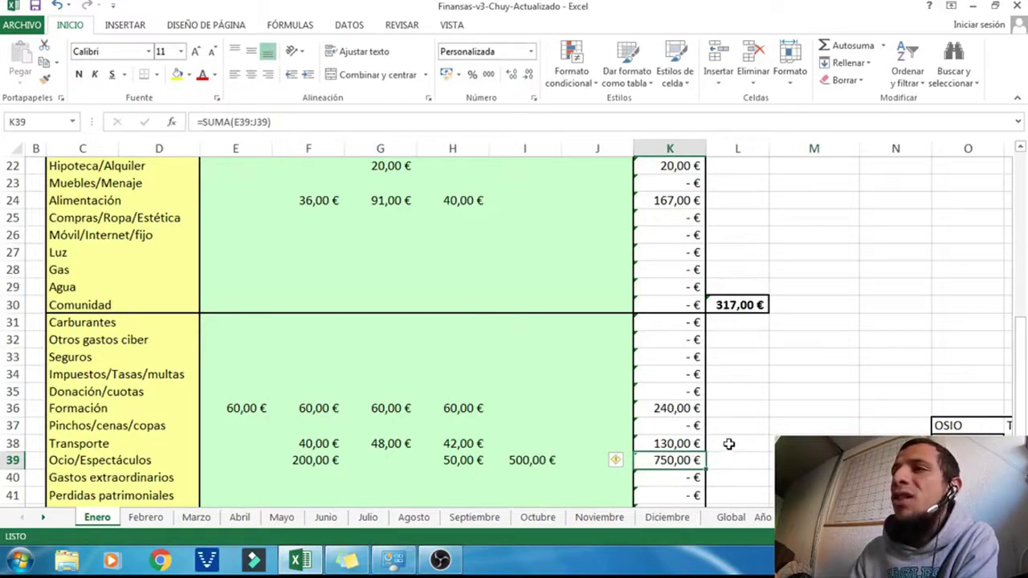
key(F2)
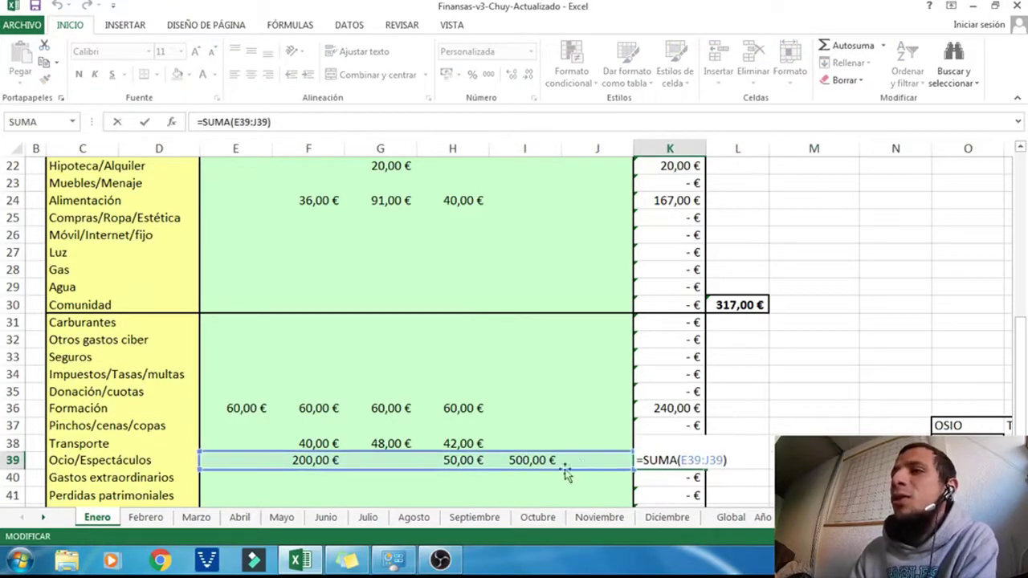
key(Return)
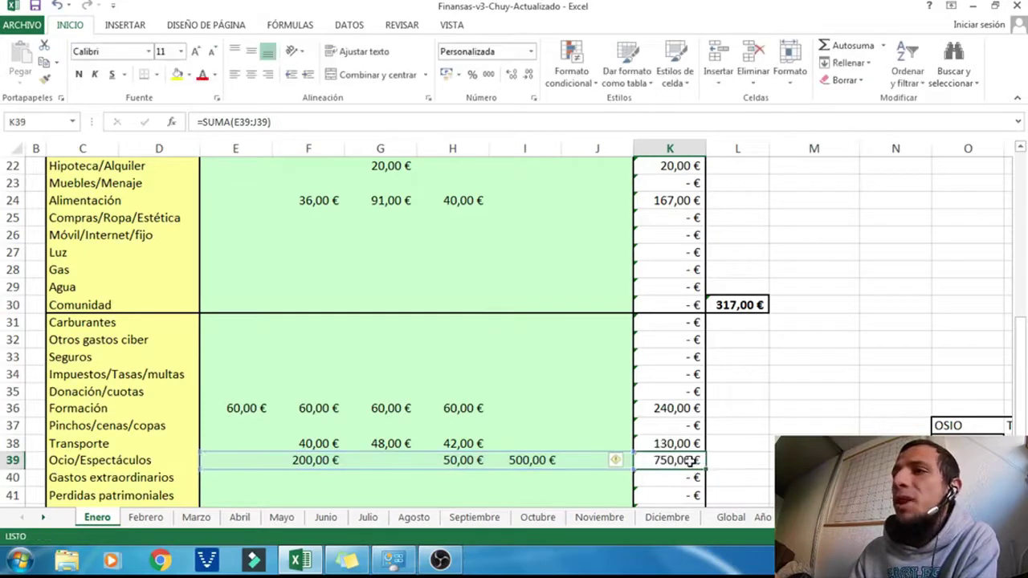
click(748, 520)
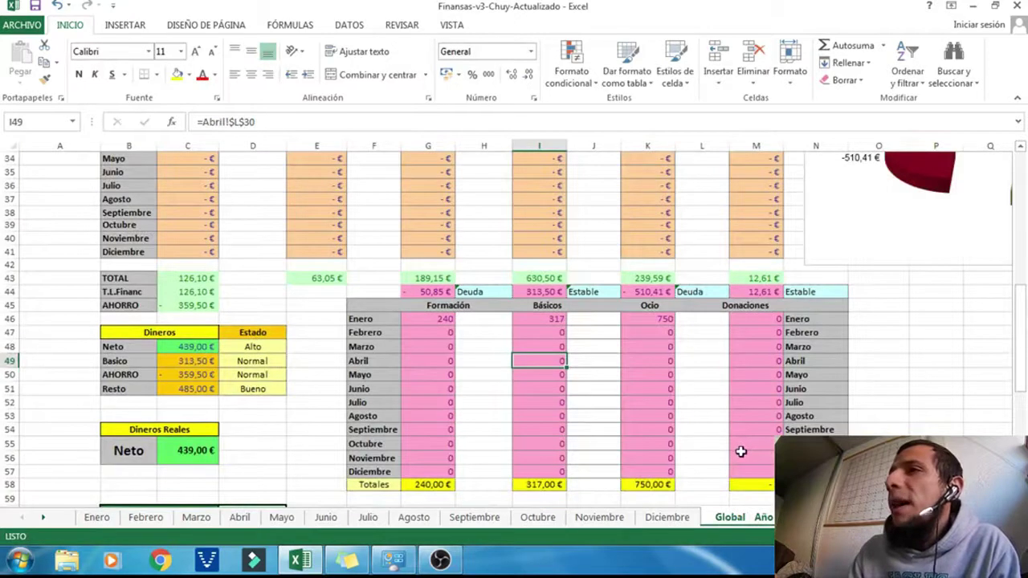
click(667, 320)
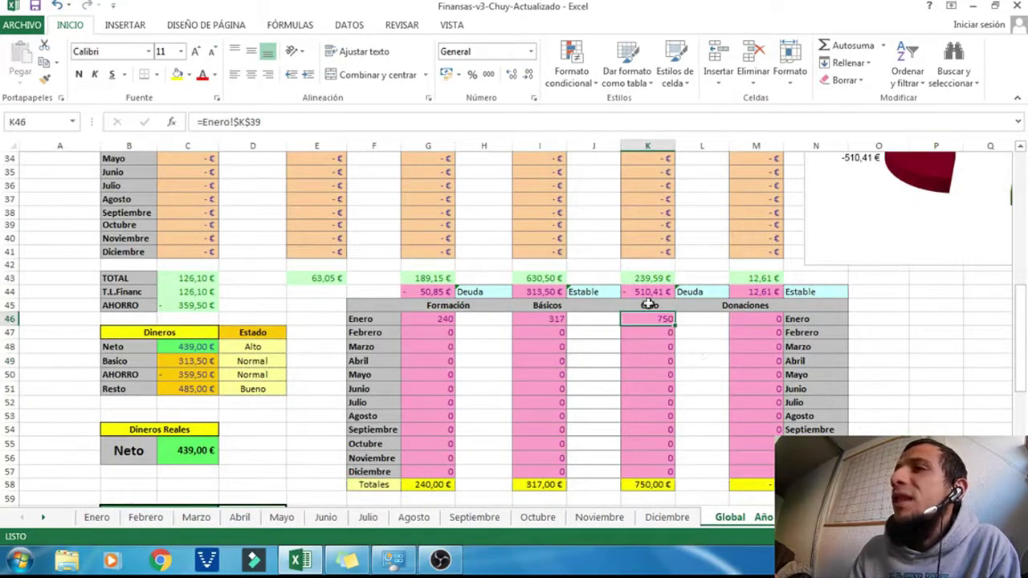
click(653, 293)
click(660, 319)
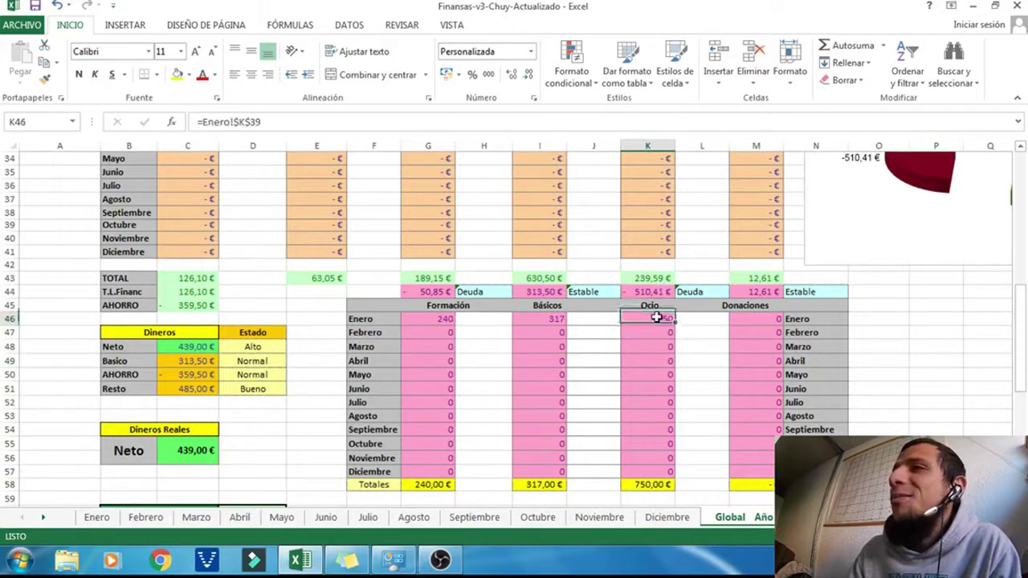
click(660, 279)
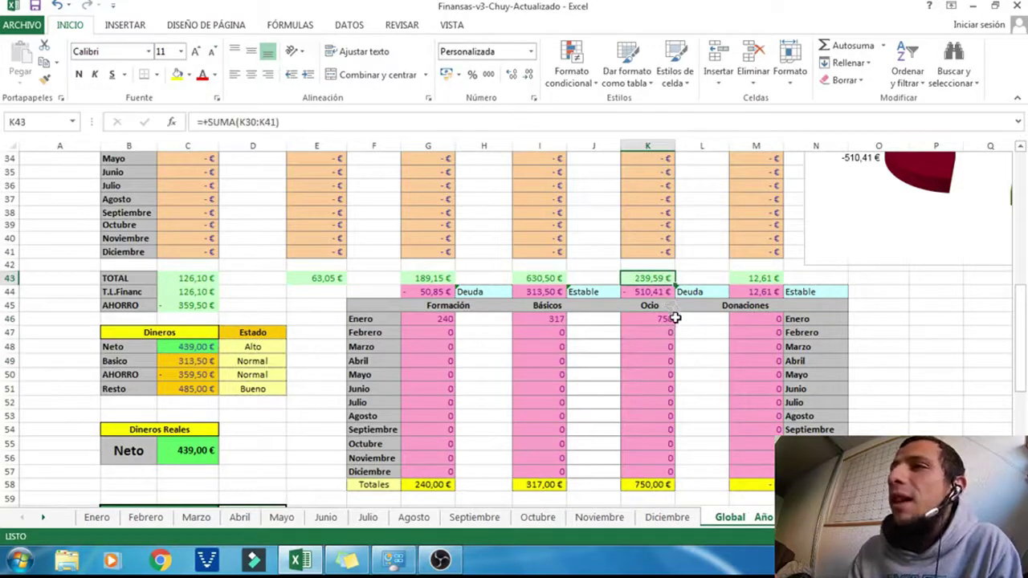
click(661, 320)
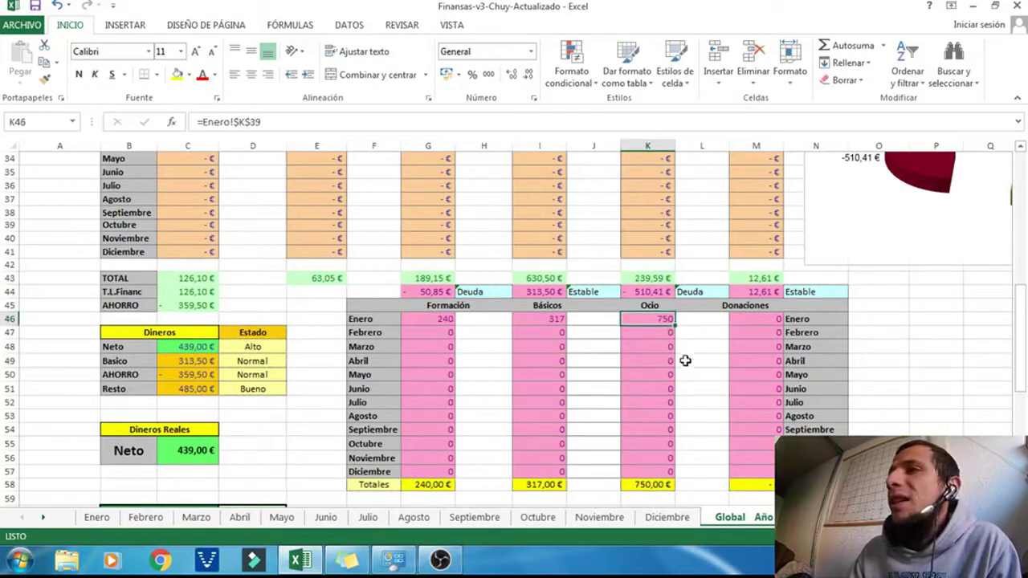
click(665, 484)
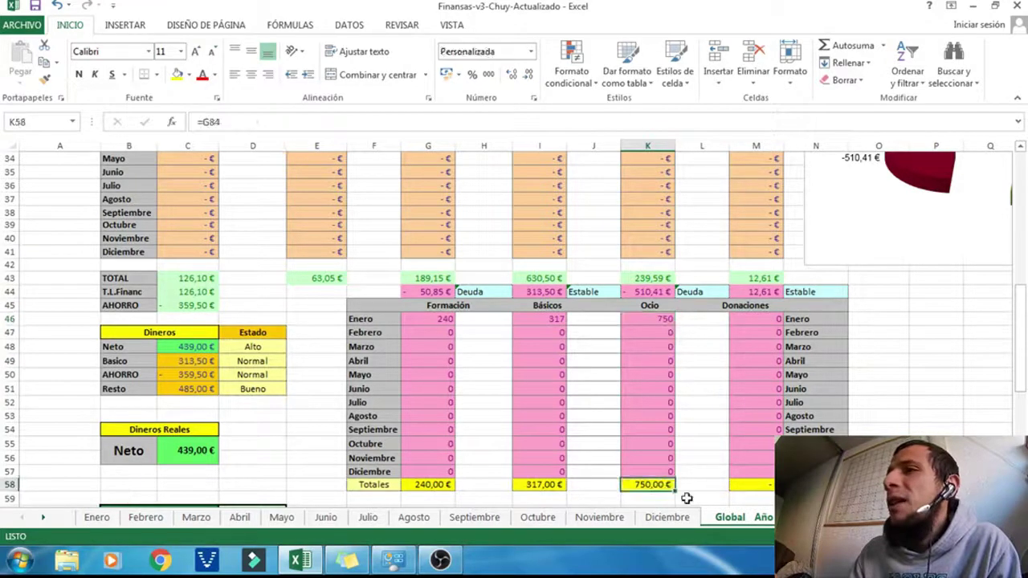
key(F2)
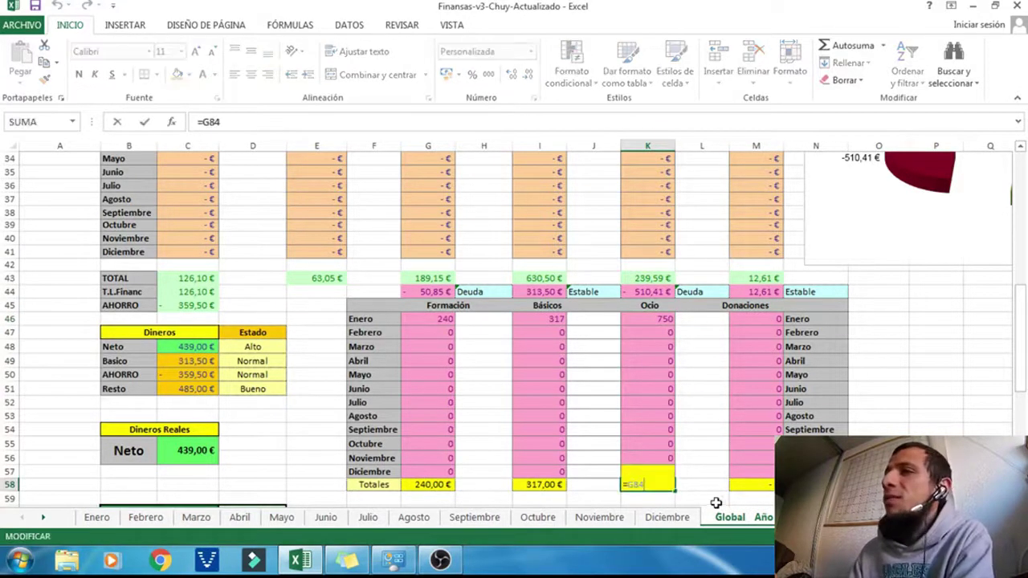
scroll(643, 373, down, 1)
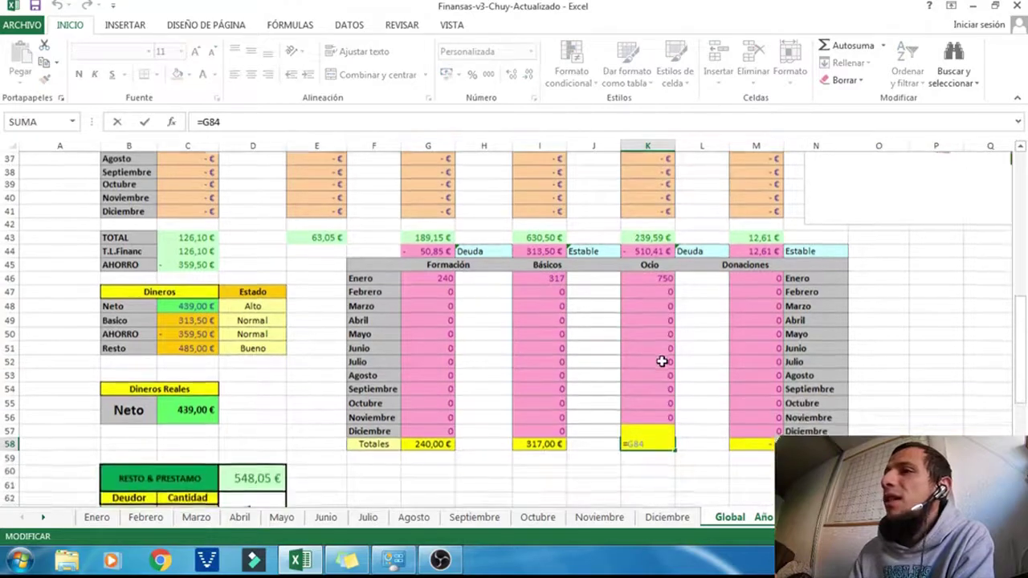
scroll(662, 365, down, 5)
scroll(662, 366, down, 5)
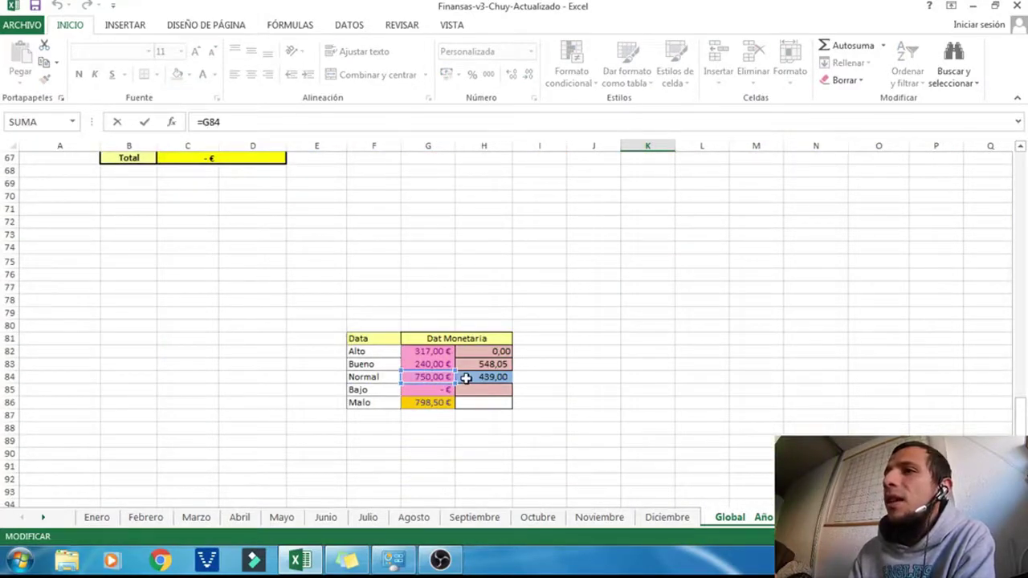
key(Return)
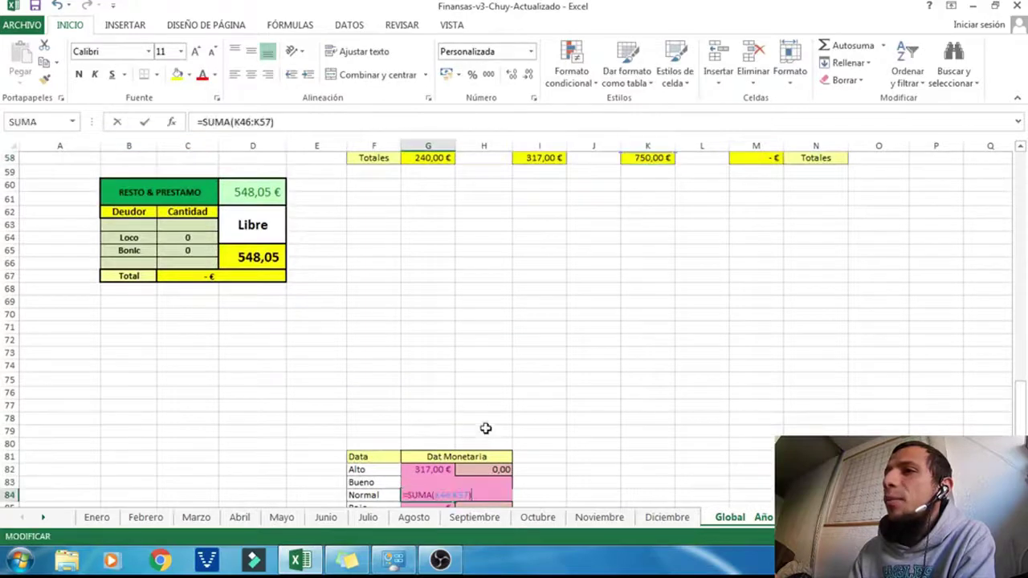
key(F2)
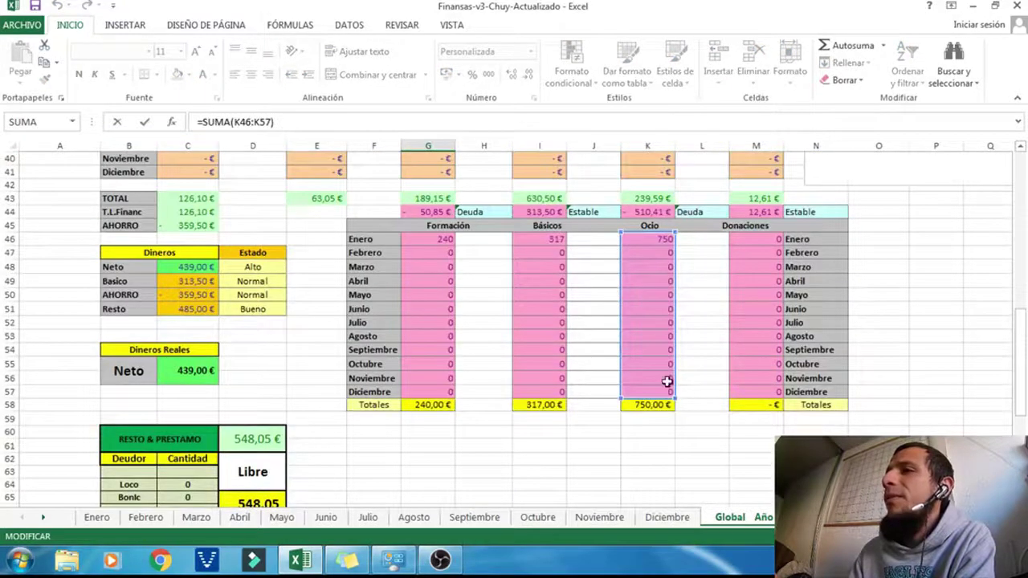
key(Escape)
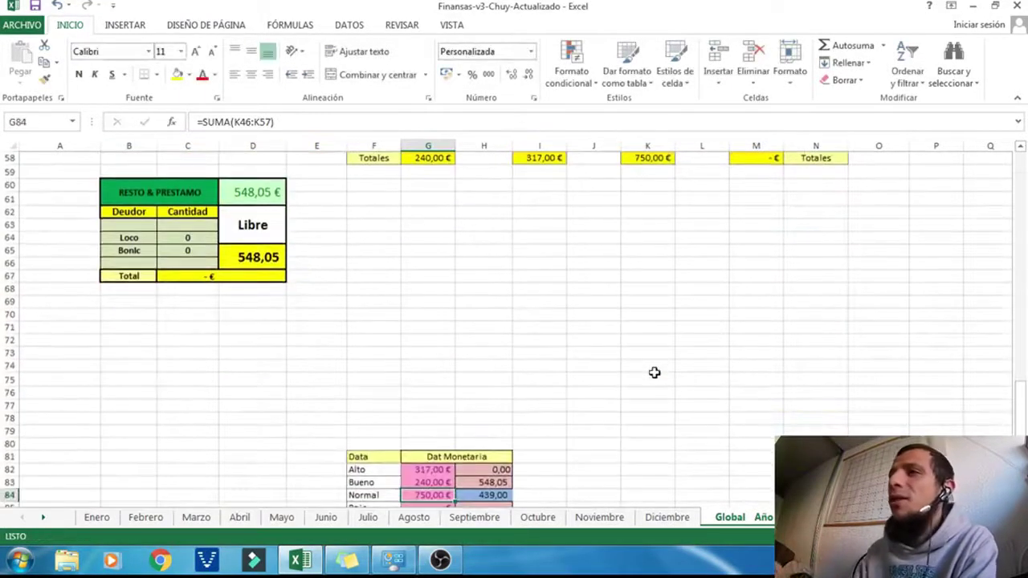
scroll(655, 373, up, 3)
click(660, 395)
scroll(662, 394, up, 5)
scroll(664, 403, up, 7)
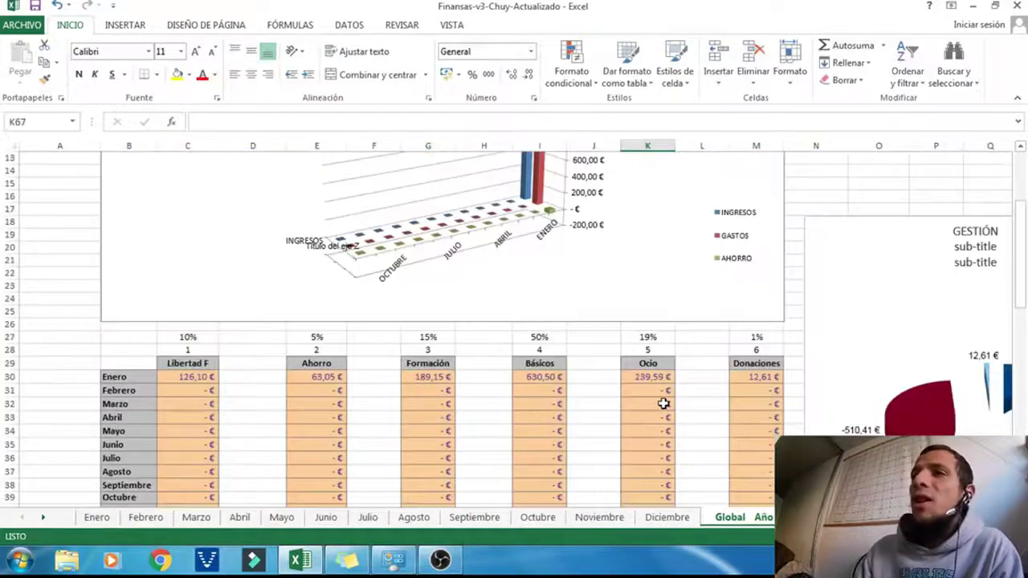
scroll(664, 403, down, 5)
scroll(664, 404, down, 1)
scroll(664, 405, down, 2)
scroll(663, 407, down, 1)
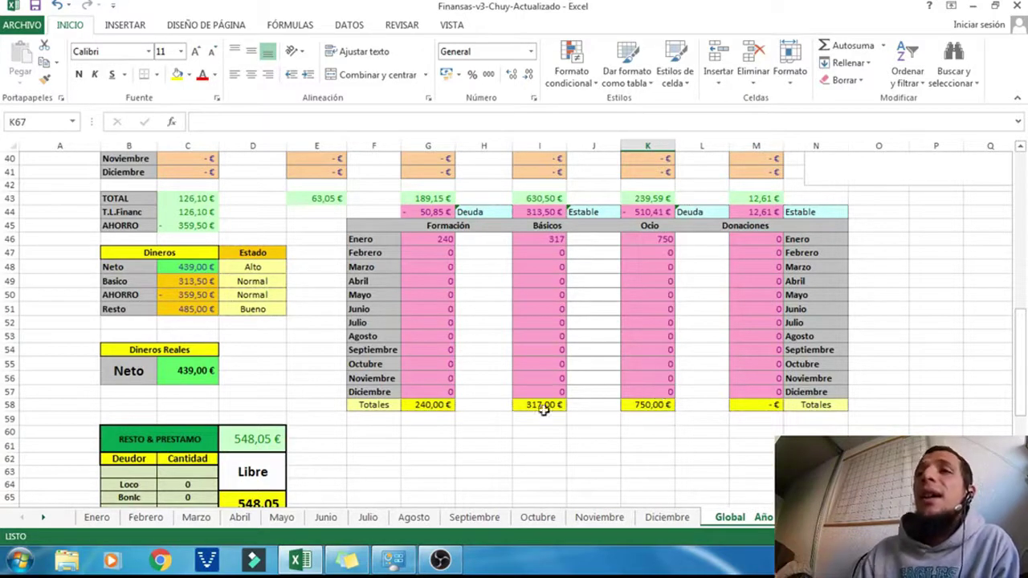
drag(122, 252, 244, 495)
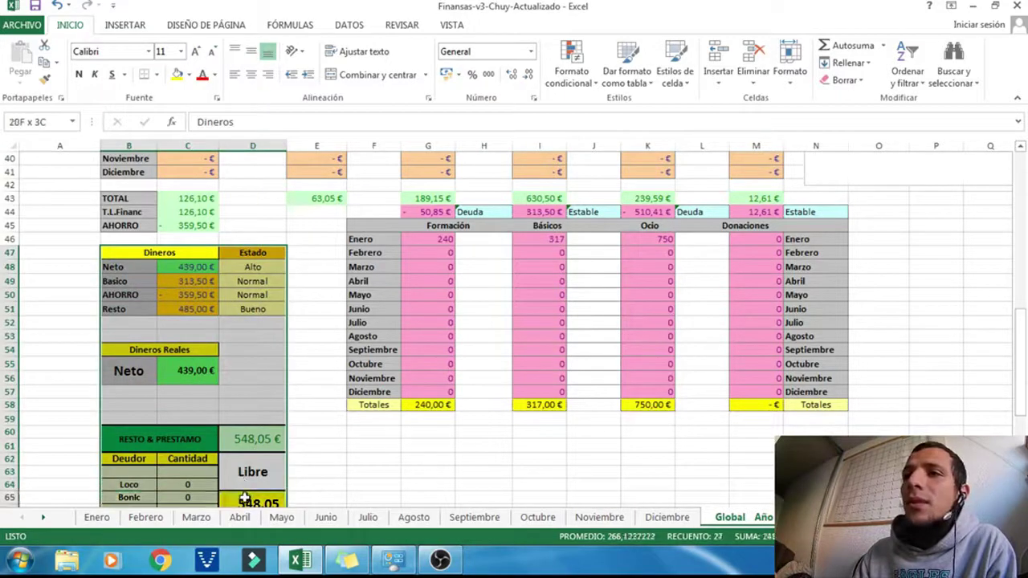
scroll(340, 386, down, 1)
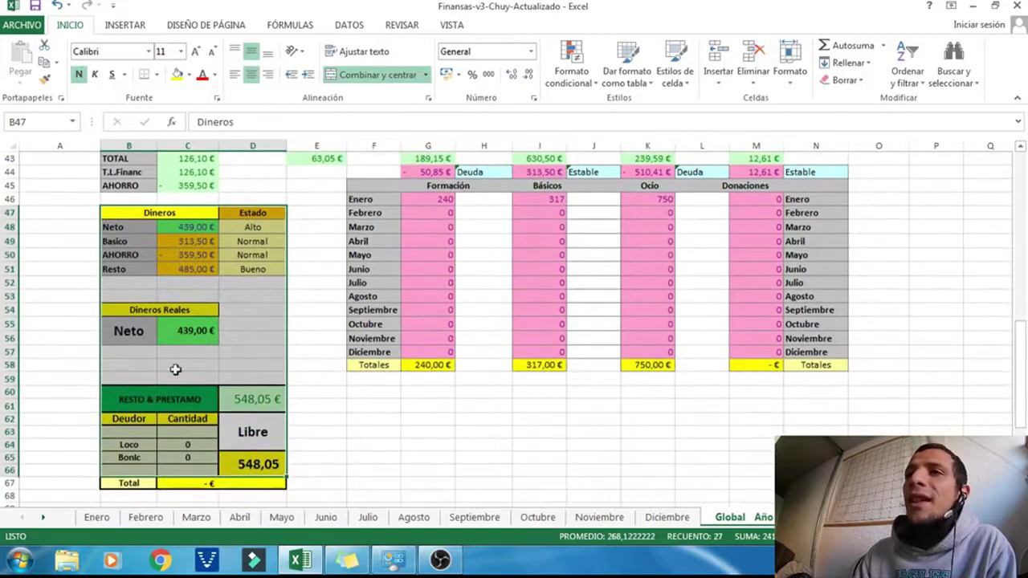
scroll(165, 404, up, 3)
click(281, 306)
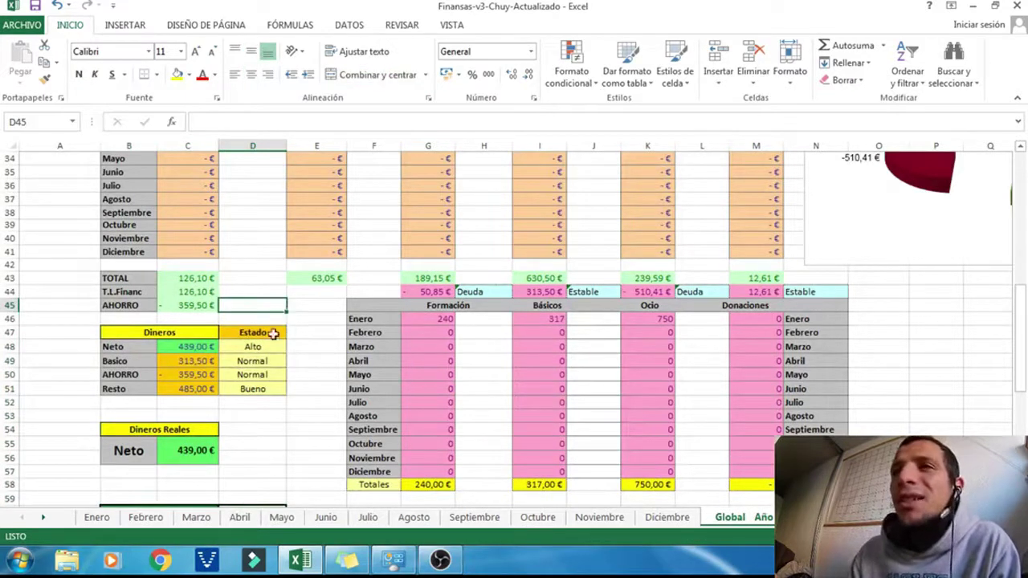
click(197, 347)
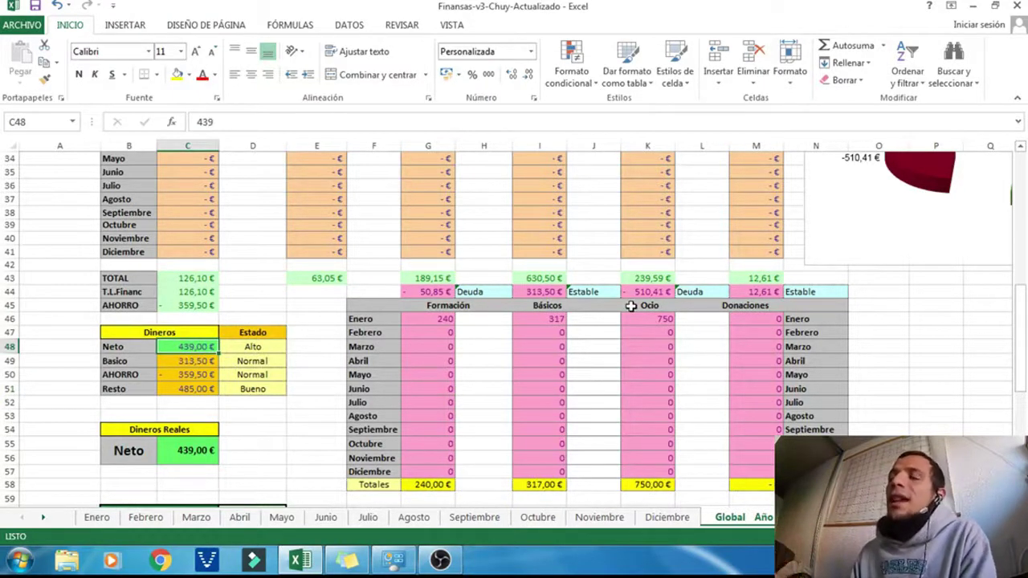
click(621, 344)
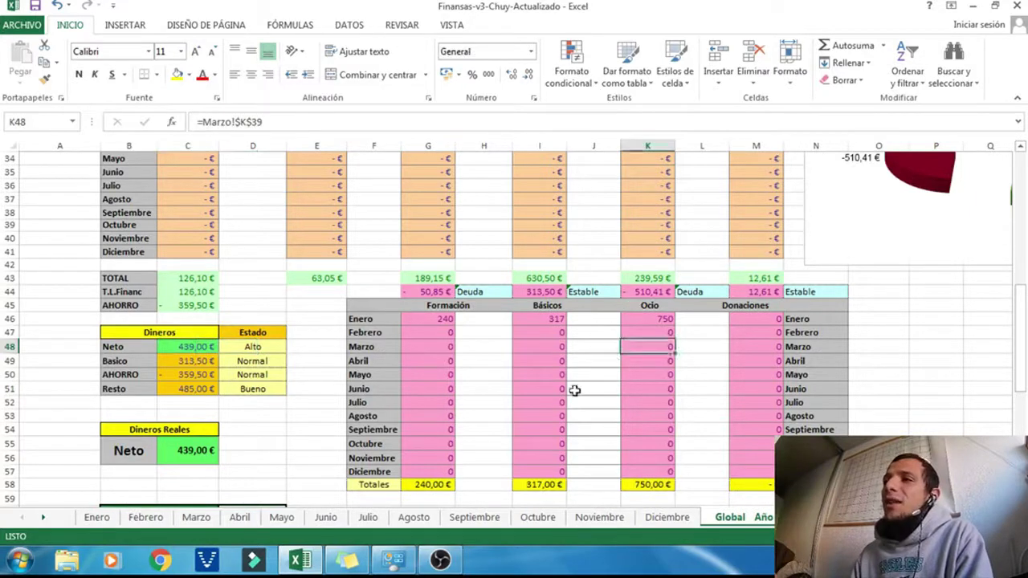
click(168, 347)
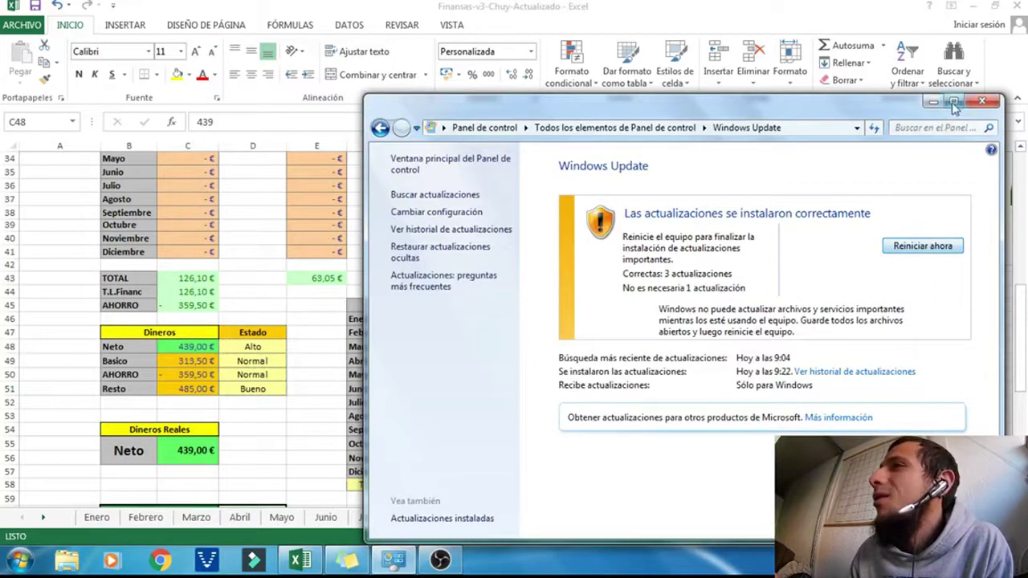
- Minimize the Windows Update window and return focus to the Excel workbook
click(932, 102)
click(940, 372)
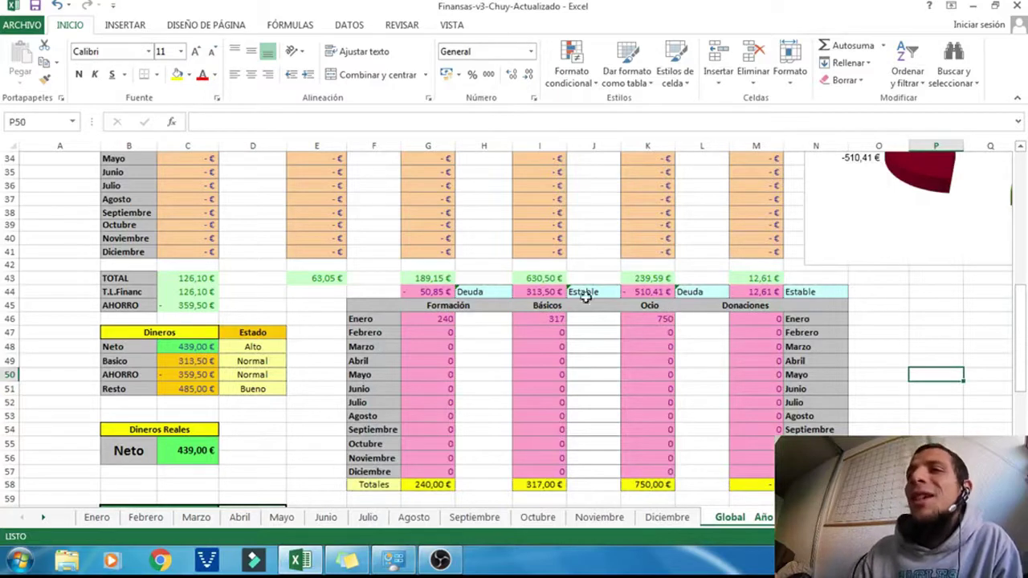
- Inspect the Global Neto amount of 439 and the AHORRO formula
click(203, 348)
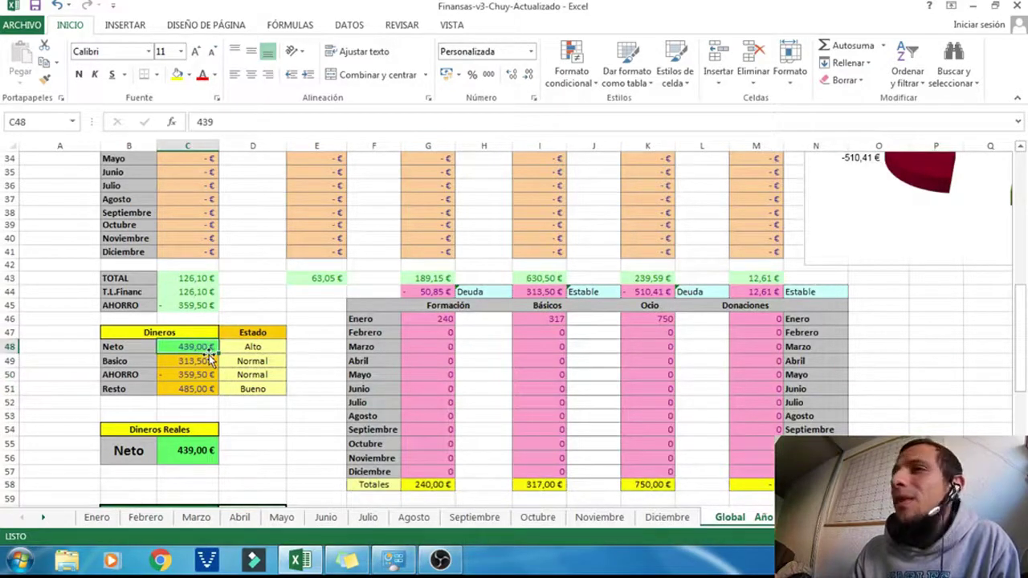
click(205, 361)
click(198, 370)
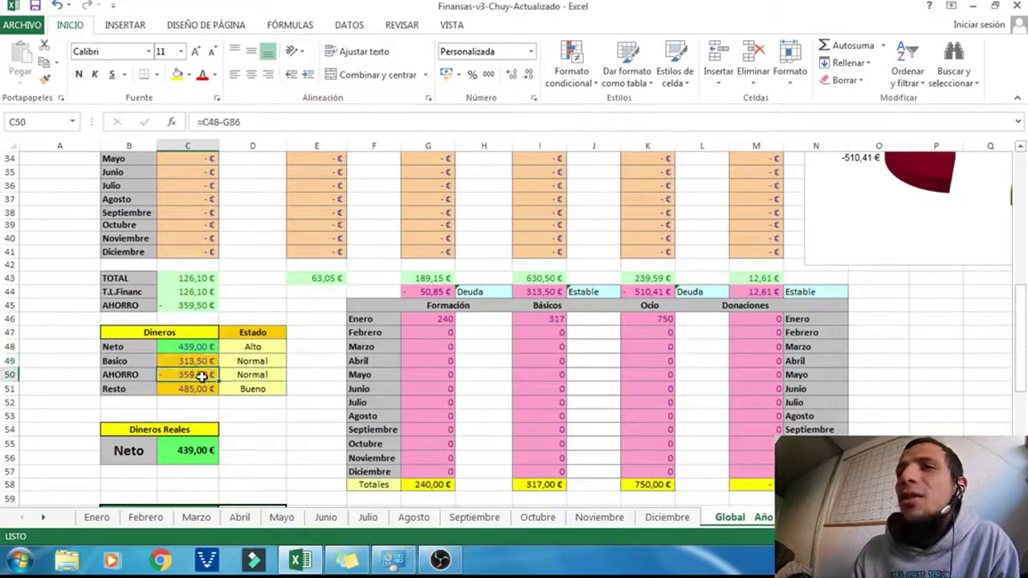
- Delete the 500,00 € week-5 Ocio/Espectáculos entry in Enero I39 and review Global
click(112, 518)
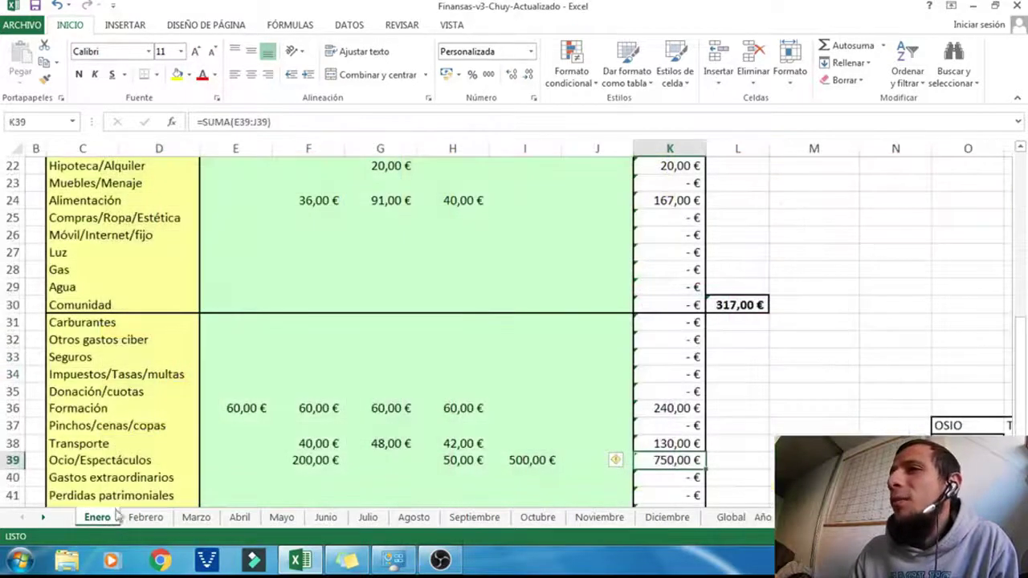
click(536, 458)
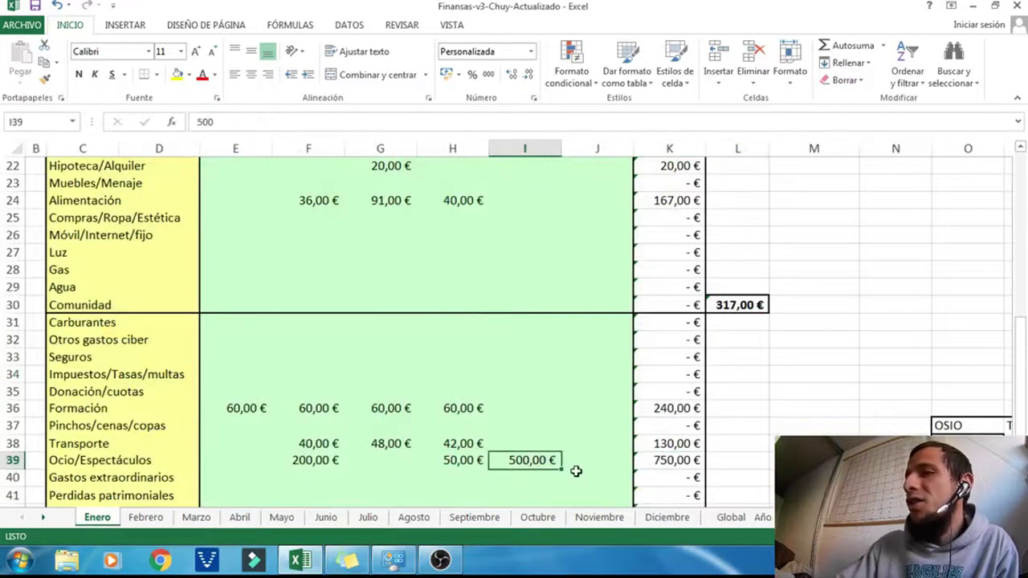
key(Delete)
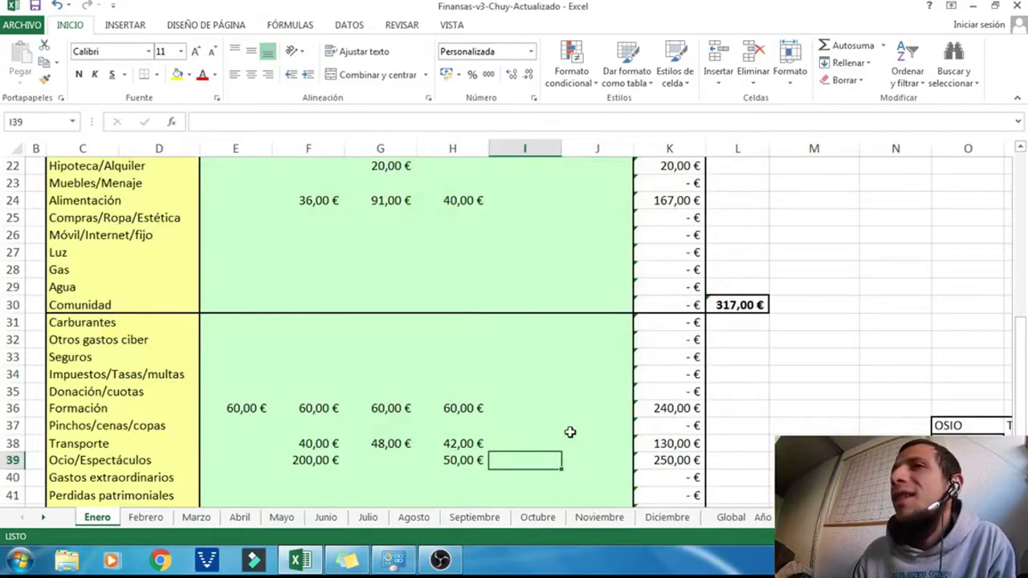
click(730, 518)
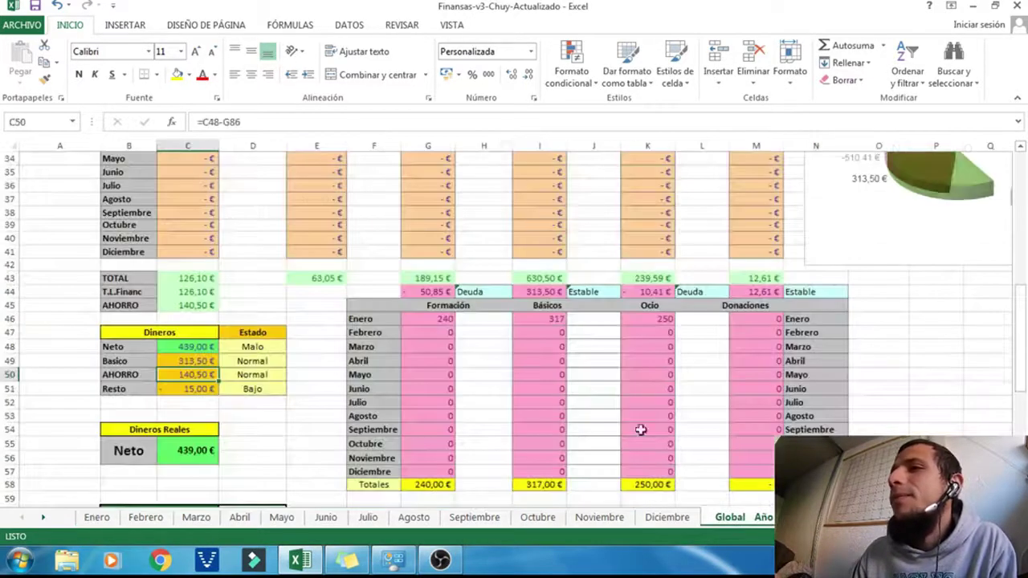
click(336, 391)
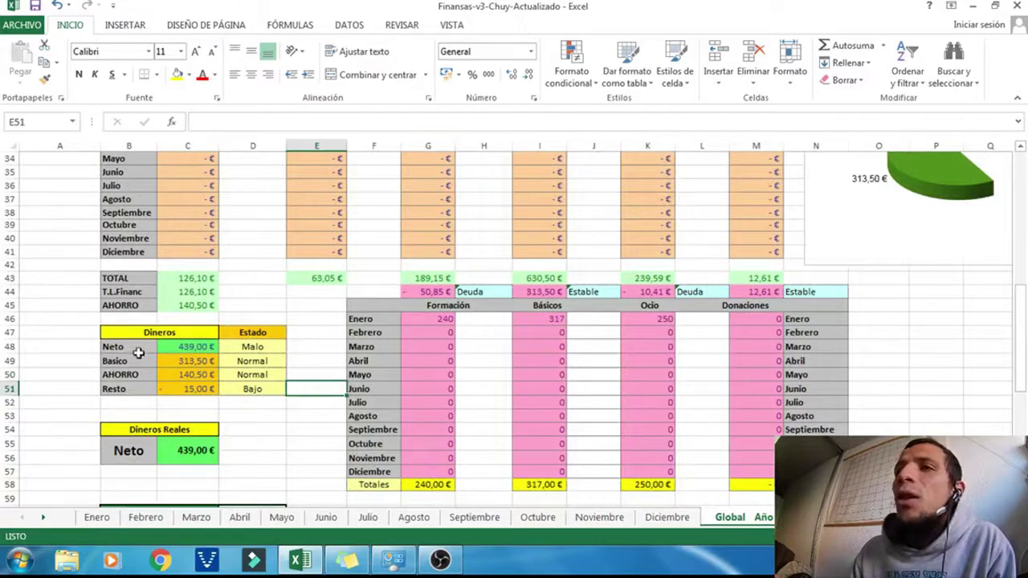
click(203, 346)
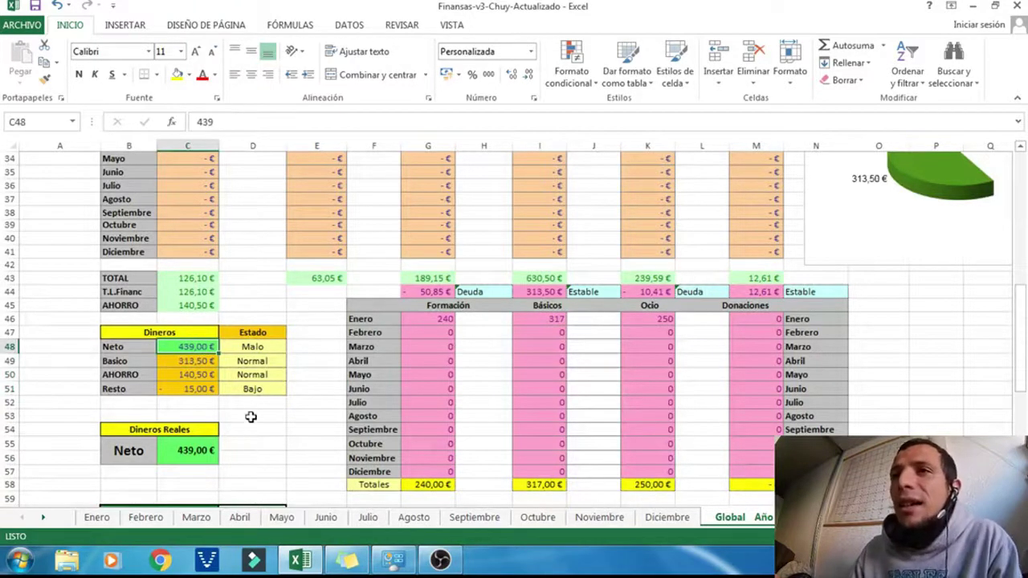
click(199, 360)
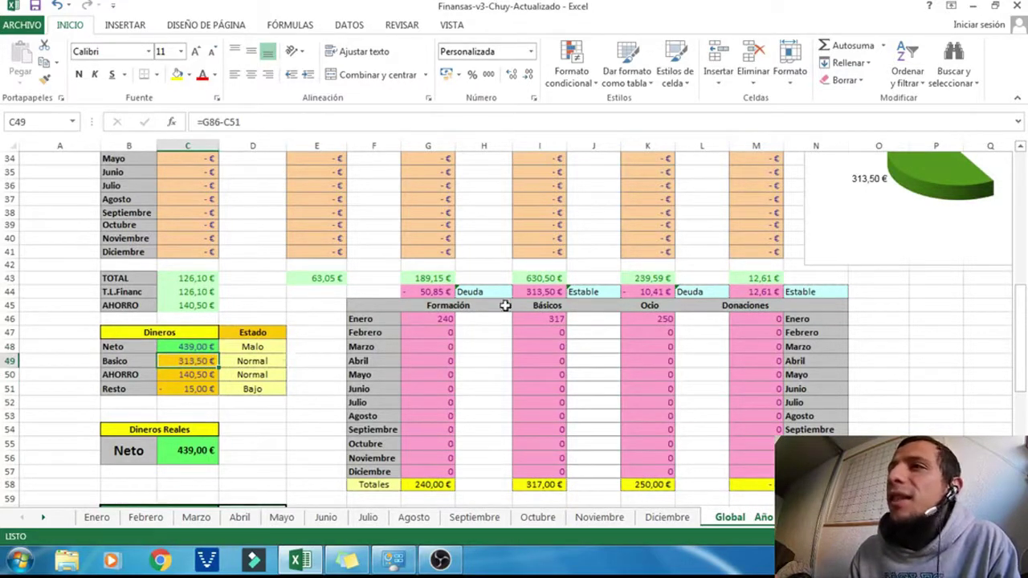
click(554, 291)
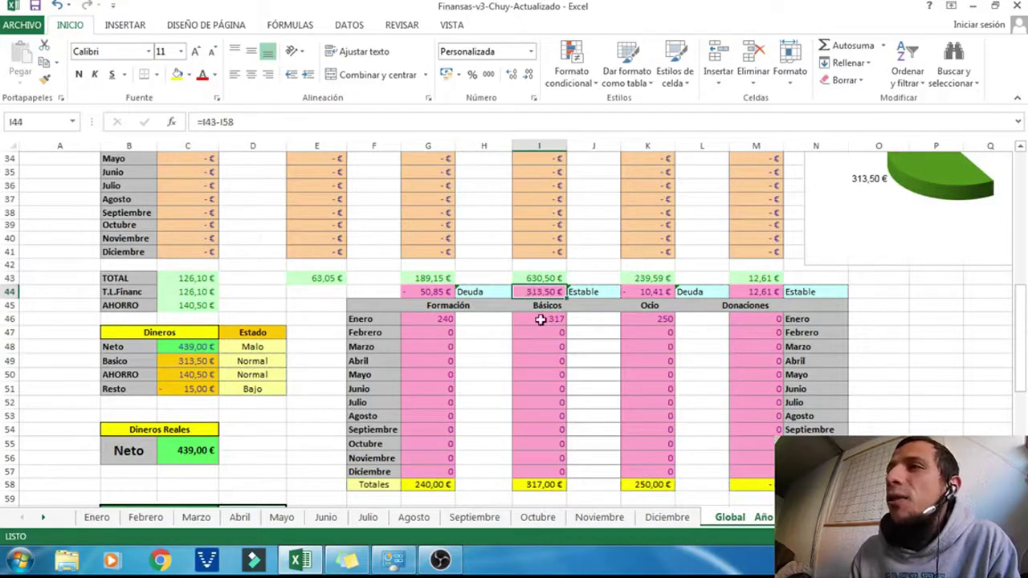
click(537, 276)
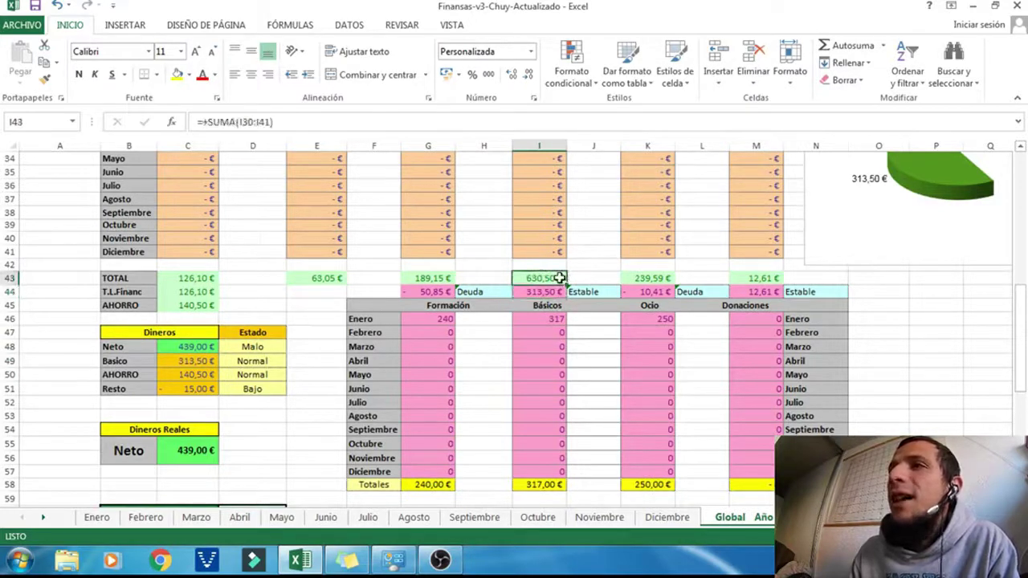
click(205, 363)
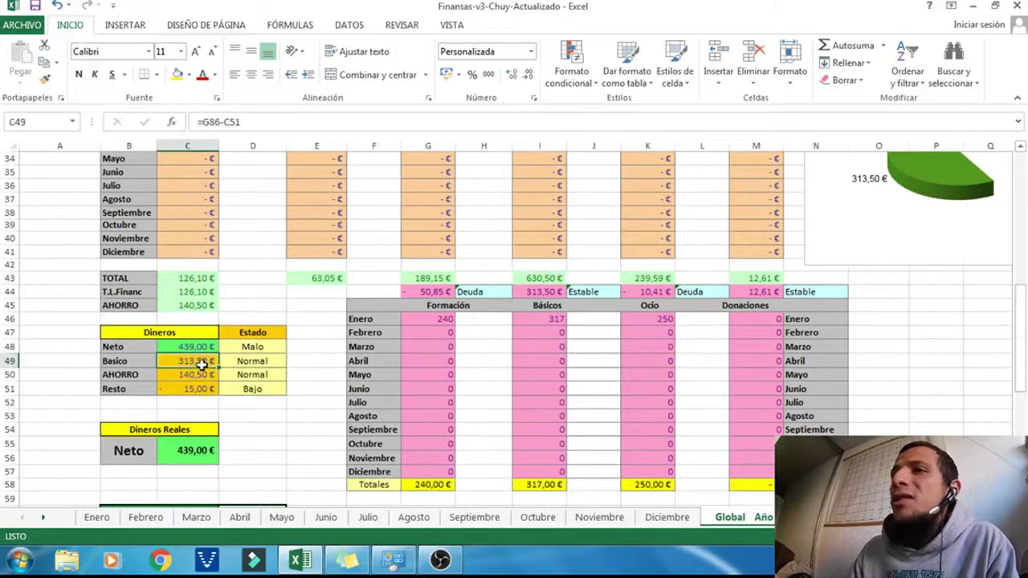
click(202, 375)
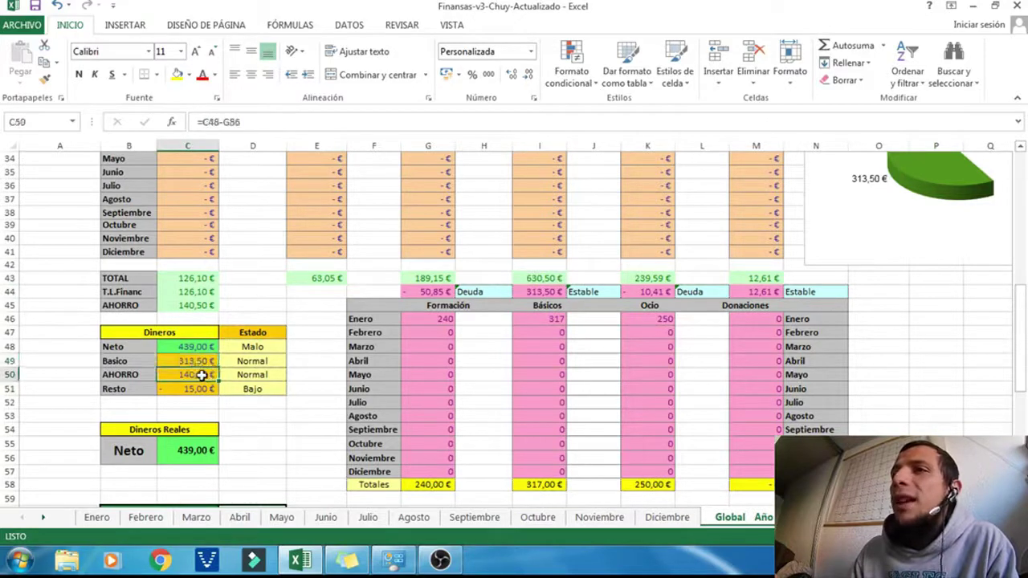
click(197, 306)
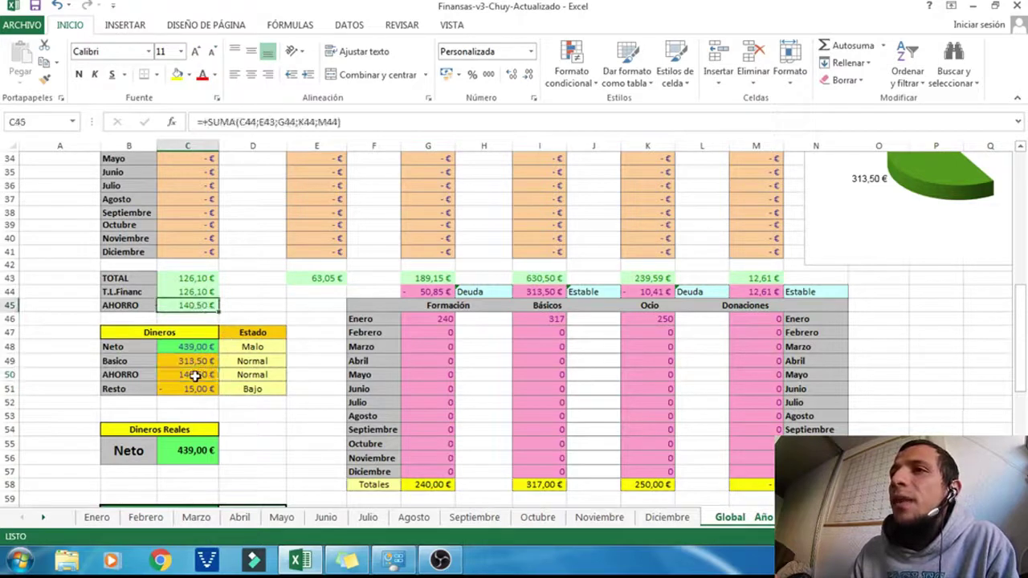
click(206, 347)
click(200, 361)
click(199, 376)
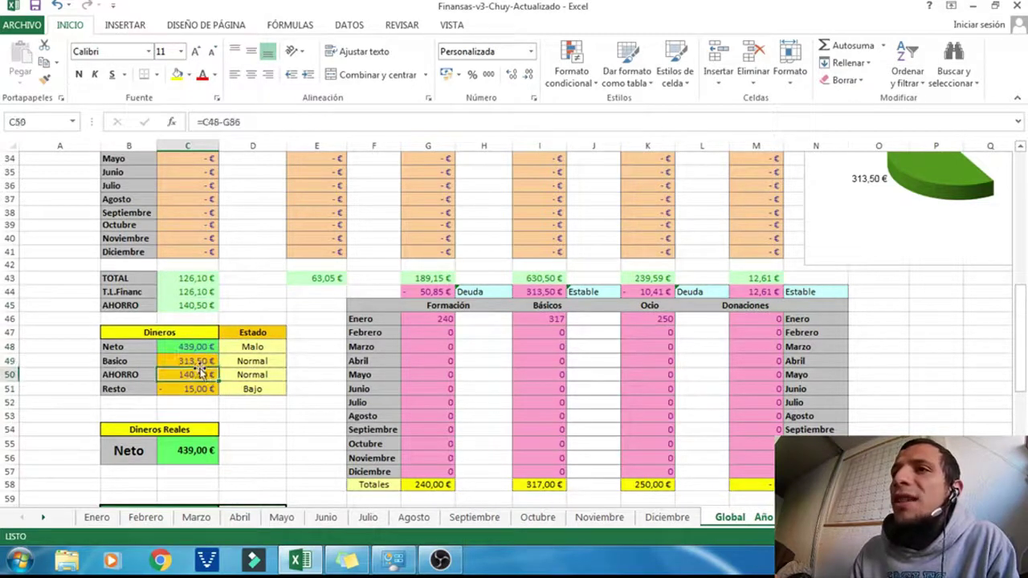
click(199, 364)
click(199, 375)
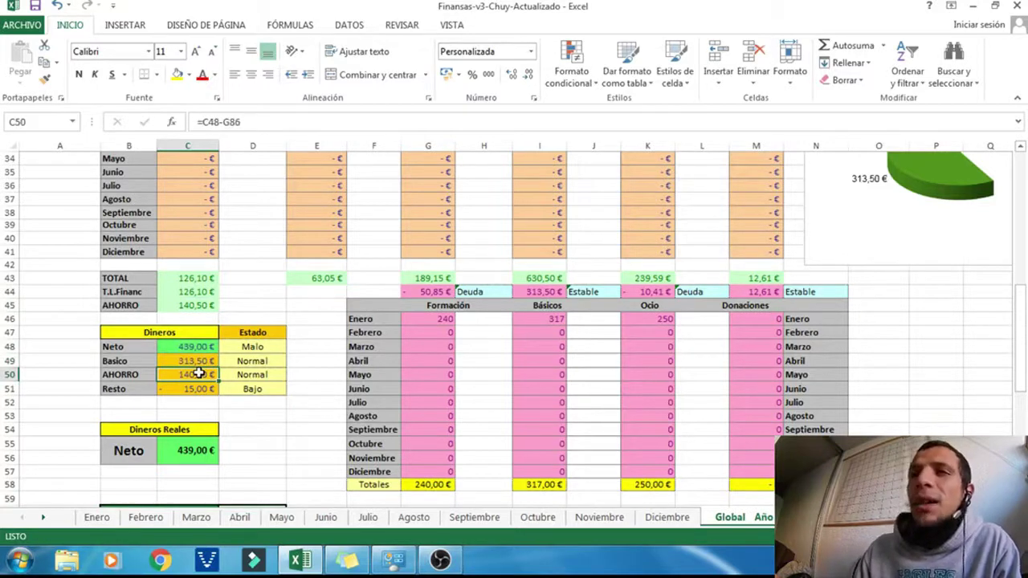
click(200, 363)
click(199, 375)
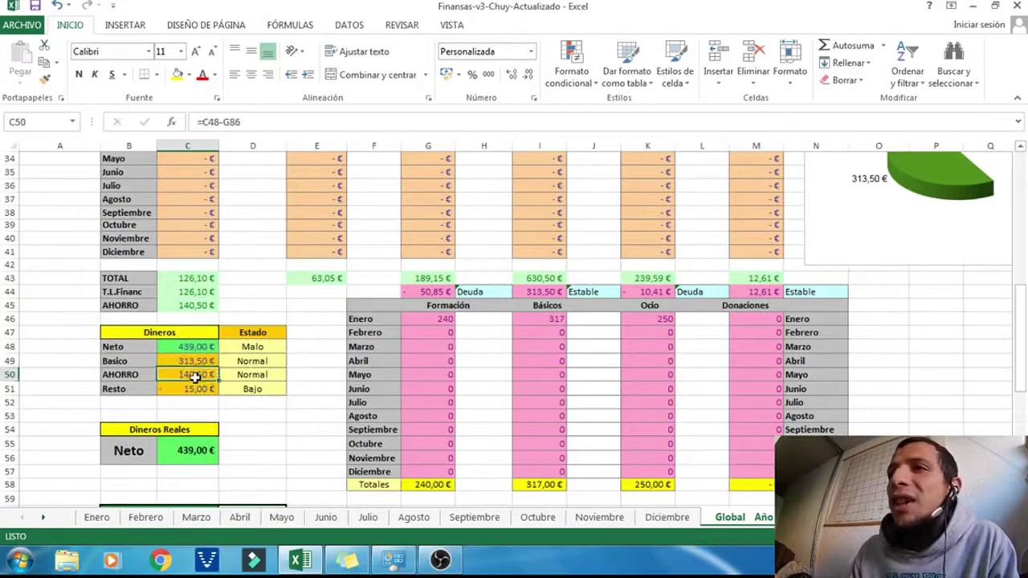
click(202, 390)
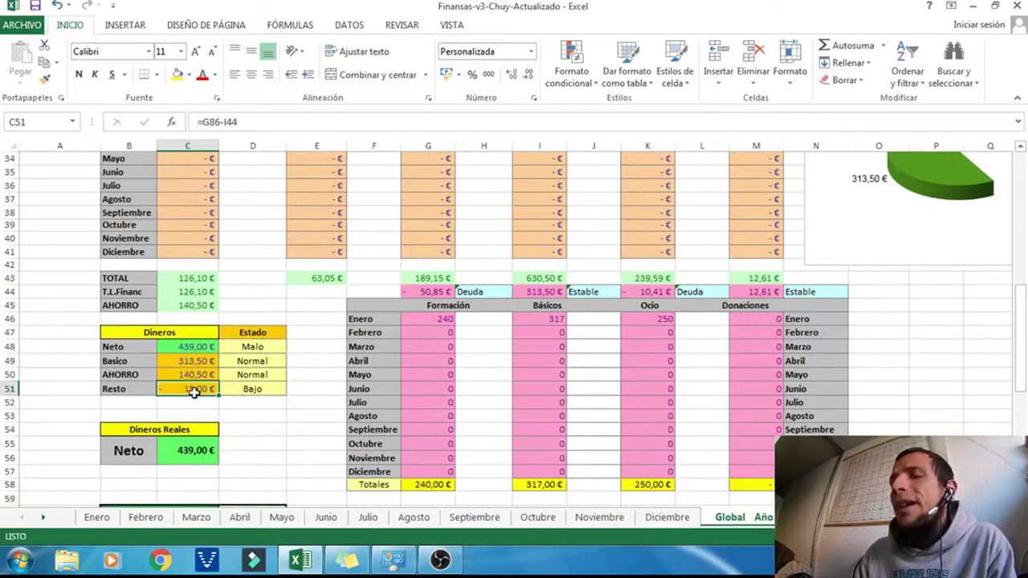
click(197, 348)
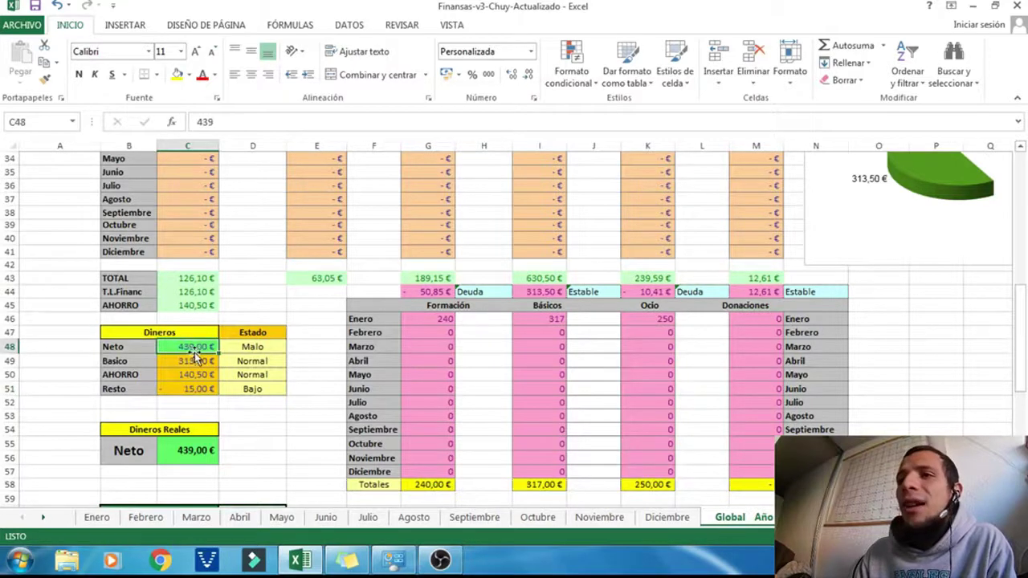
scroll(249, 402, down, 3)
scroll(251, 406, up, 3)
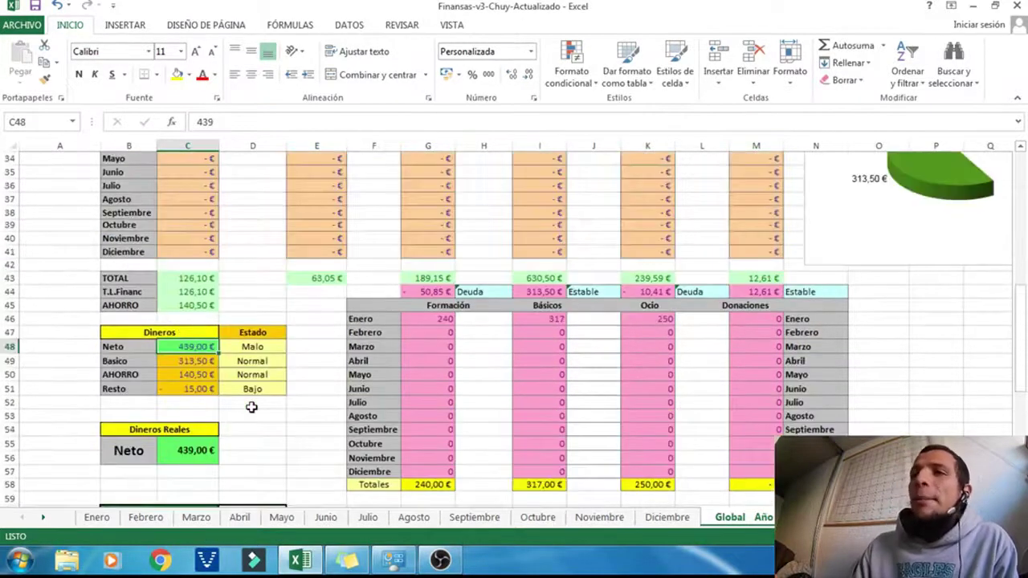
click(201, 390)
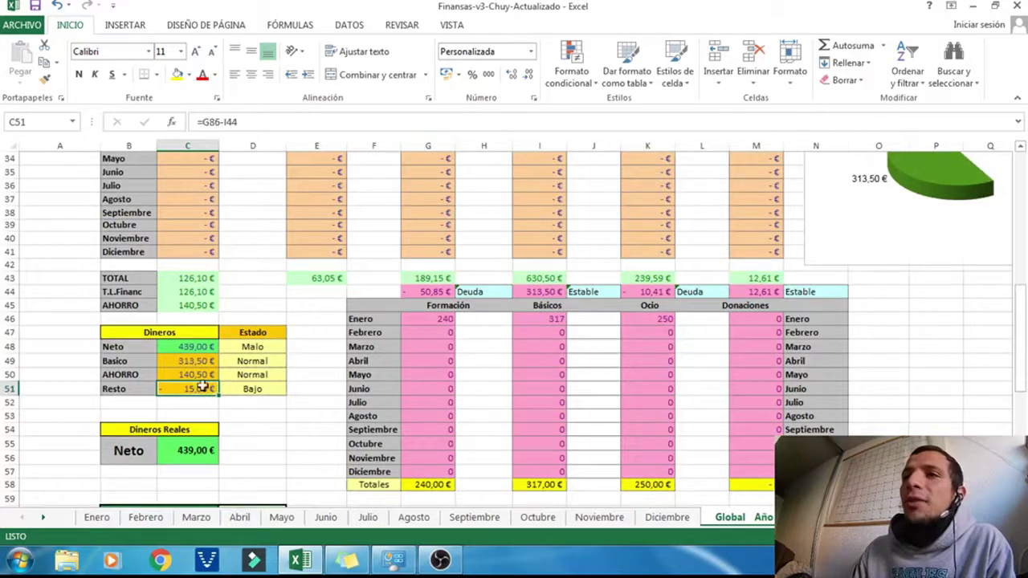
scroll(218, 408, up, 2)
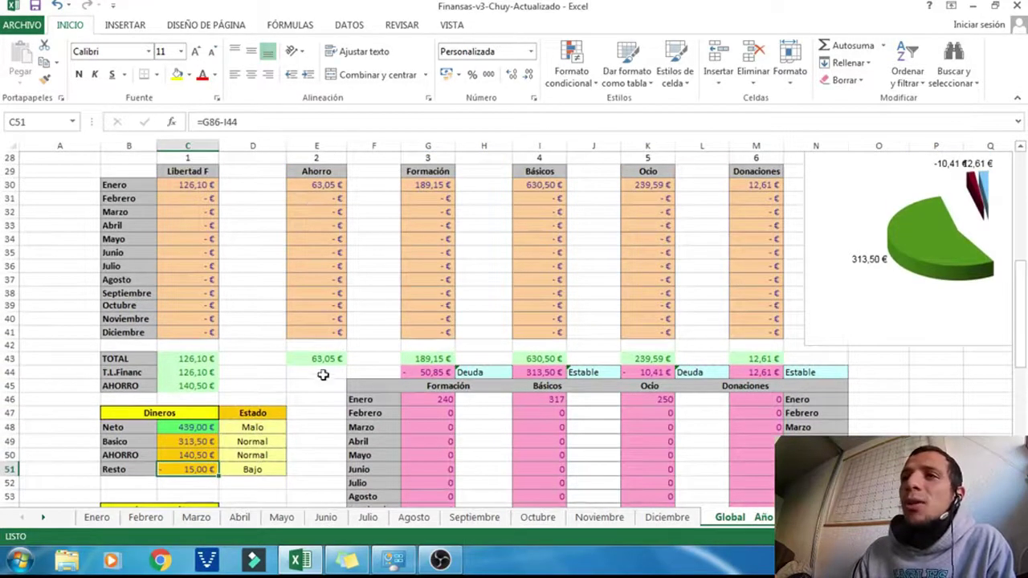
- Scroll down to the RESTO & PRESTAMO table and select its block B60:D67
click(322, 373)
scroll(321, 344, down, 4)
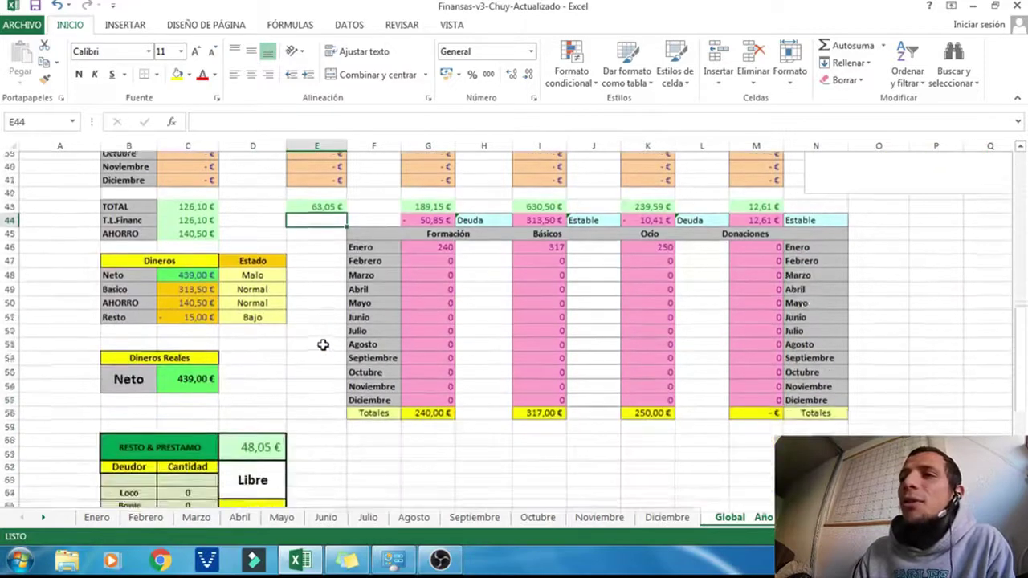
scroll(305, 386, down, 2)
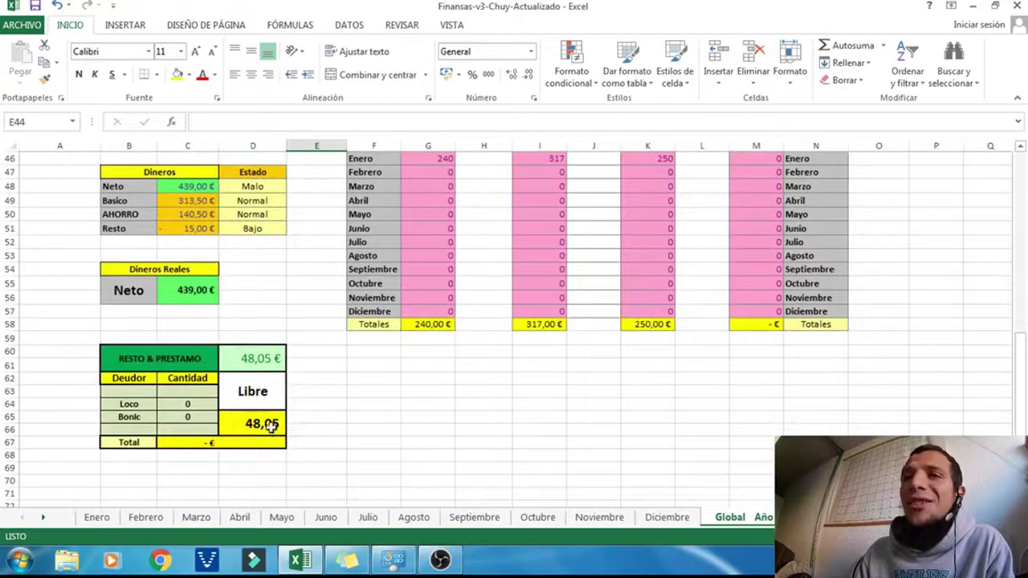
click(205, 361)
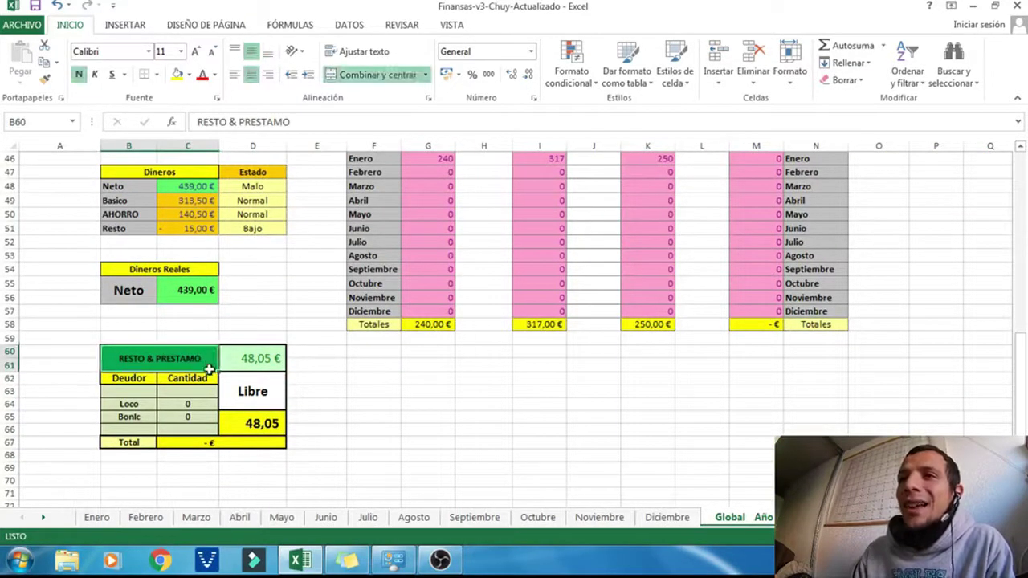
drag(208, 365, 273, 444)
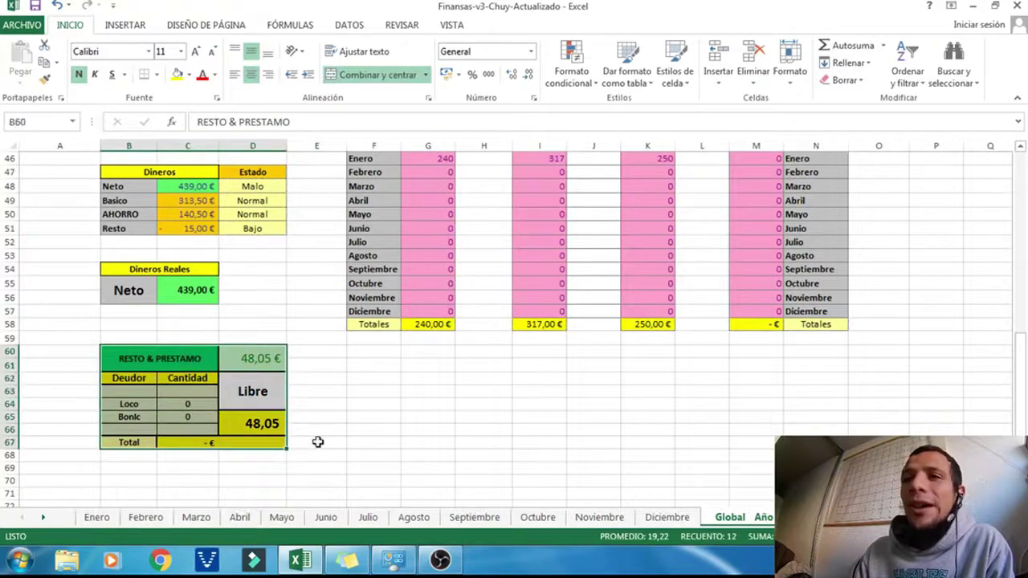
- Inspect the Libre cell D65, whose formula =H83-H82 gives 48,05
click(384, 433)
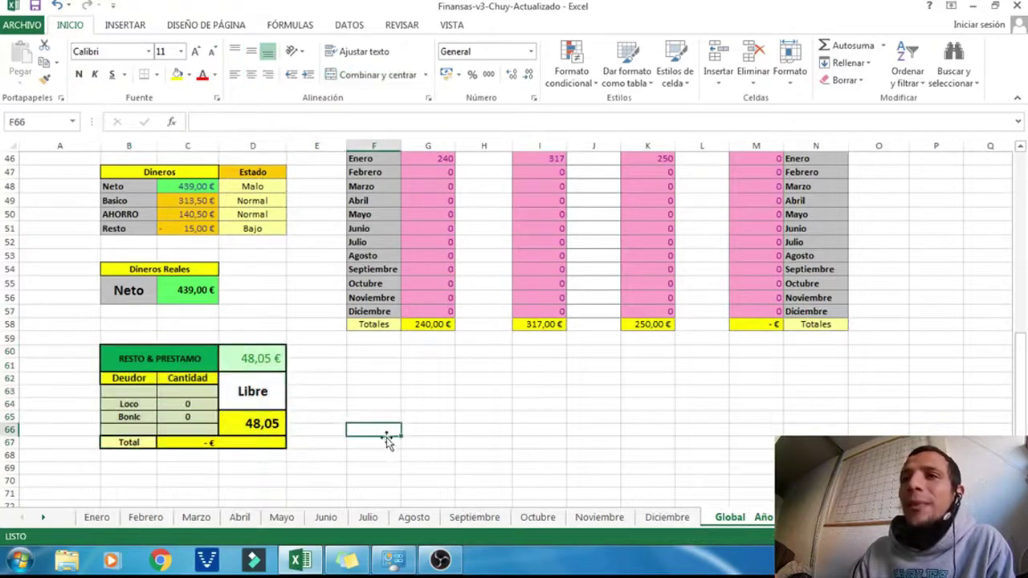
click(249, 423)
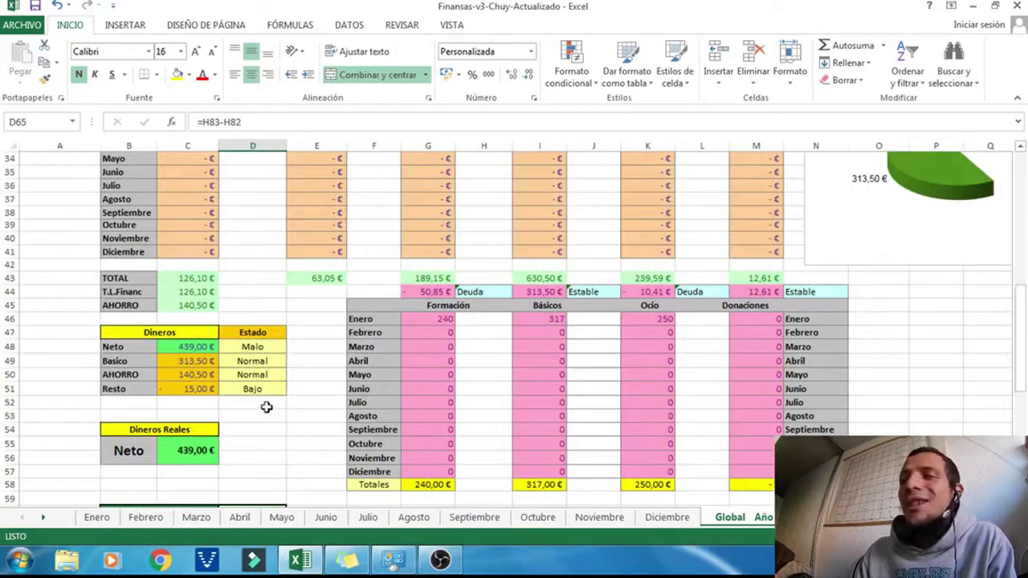
scroll(345, 401, up, 1)
scroll(361, 367, up, 3)
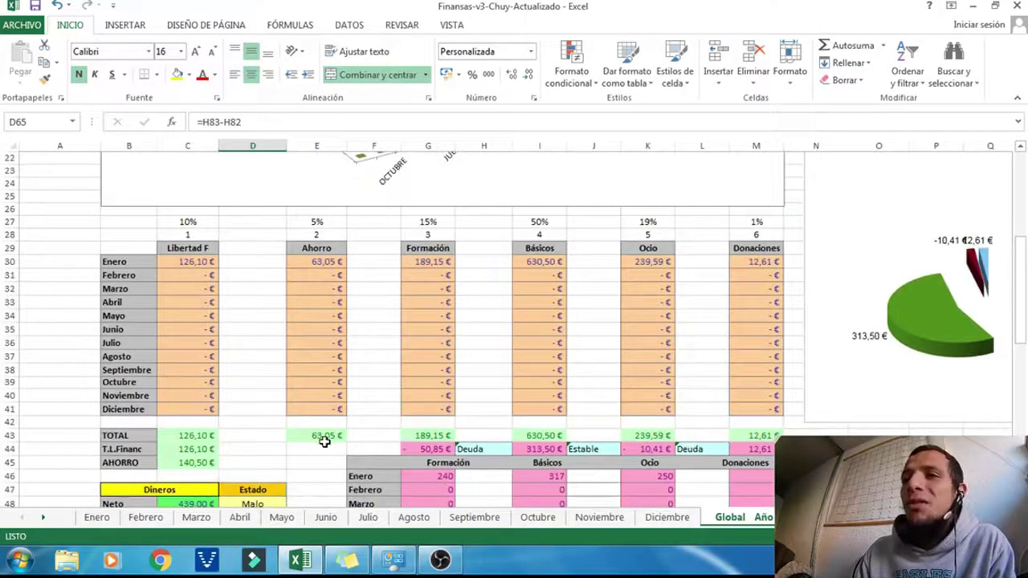
scroll(324, 440, down, 6)
scroll(325, 442, down, 1)
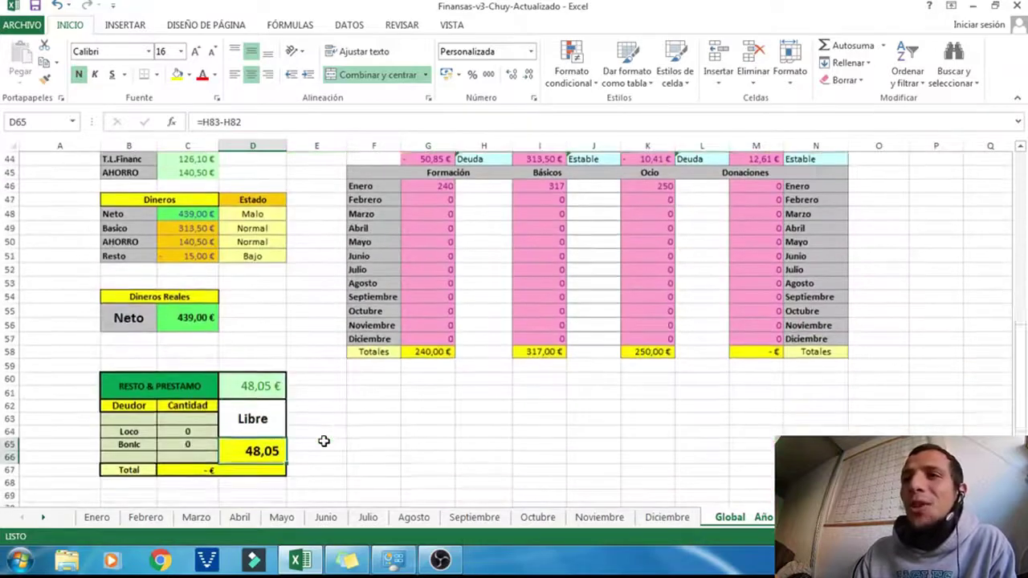
scroll(246, 420, down, 1)
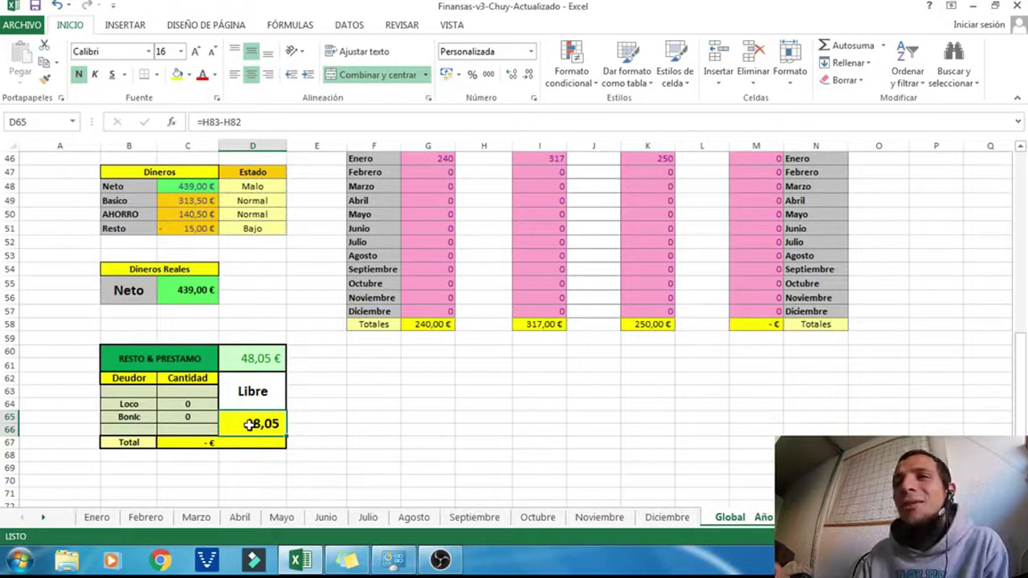
- Try 41 as the first debtor's amount, watch Libre drop to 7,05, then reset it to 0
click(201, 404)
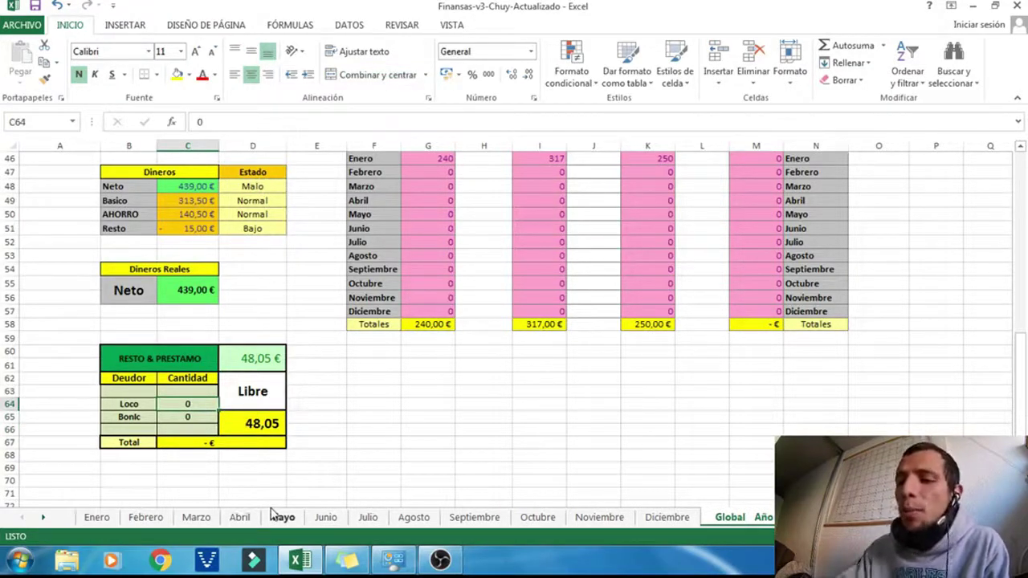
text(41)
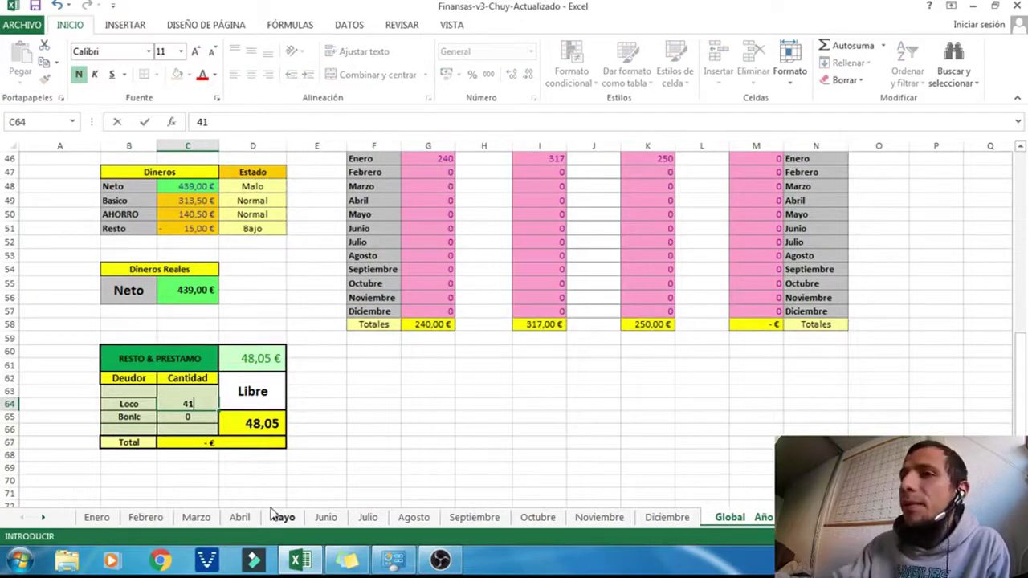
key(ctrl+Return)
key(Return)
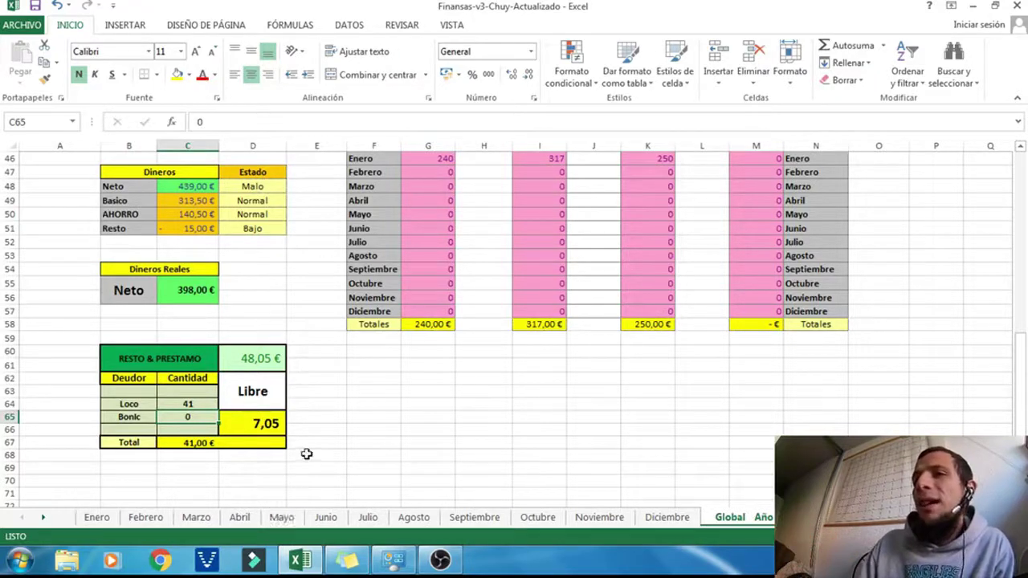
click(266, 425)
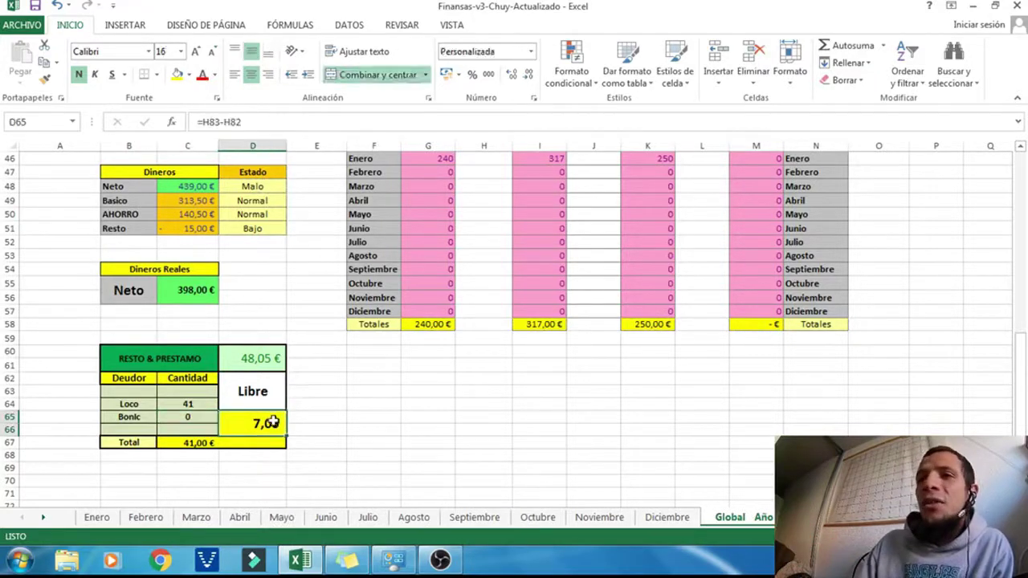
click(211, 410)
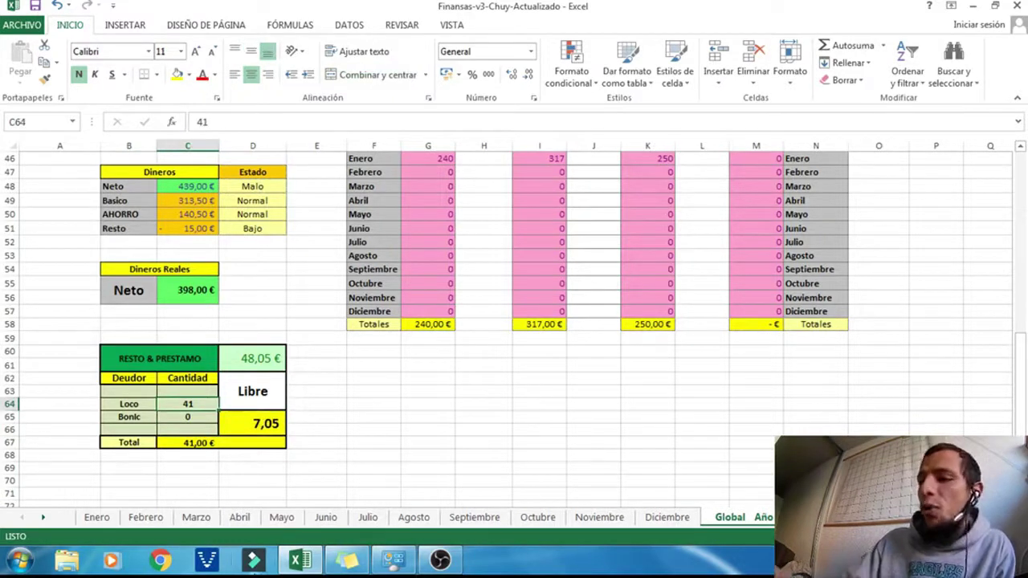
text(0)
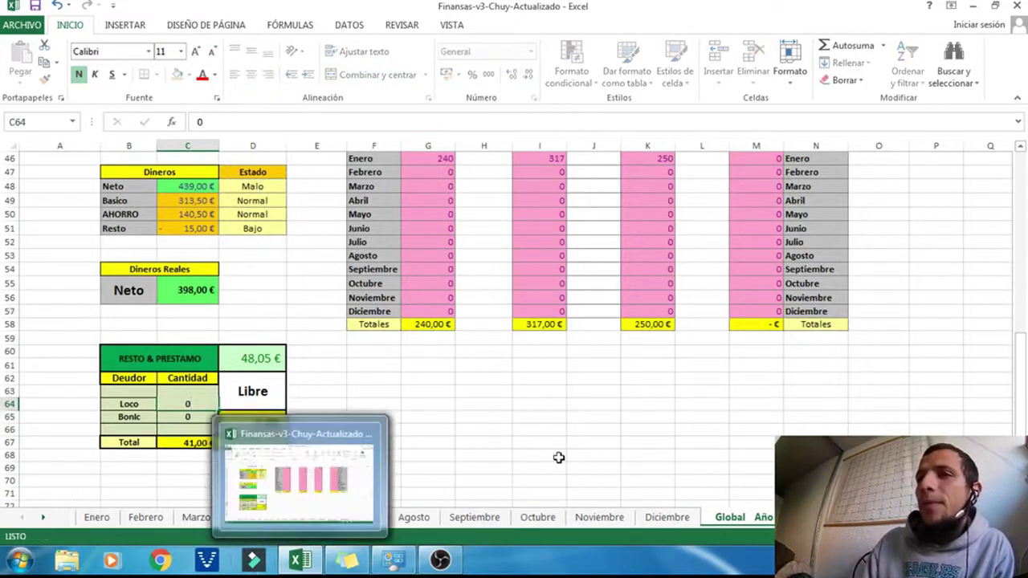
click(559, 458)
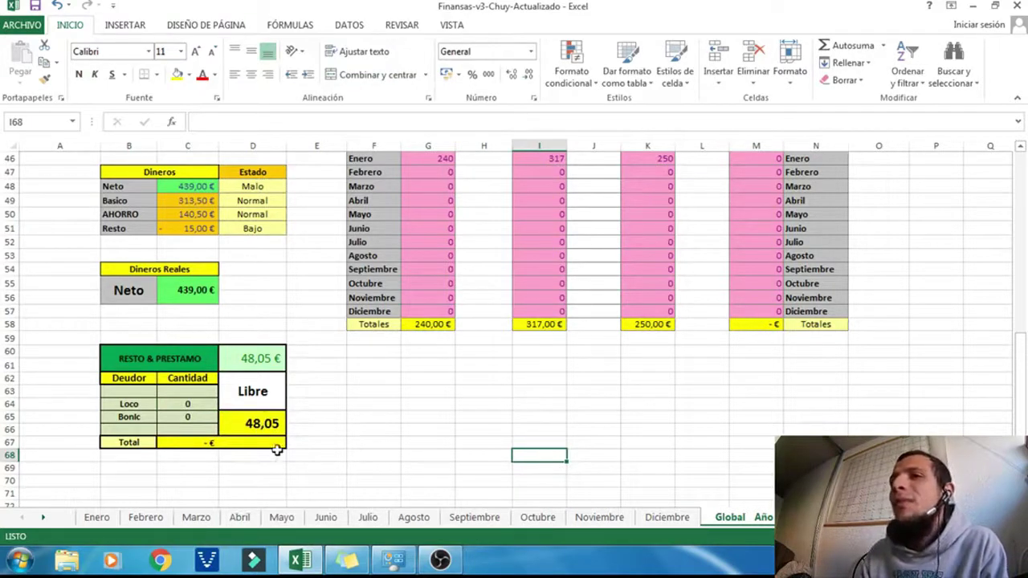
- Enter a 50 test loan for the first debtor in C64, then delete it again
click(200, 406)
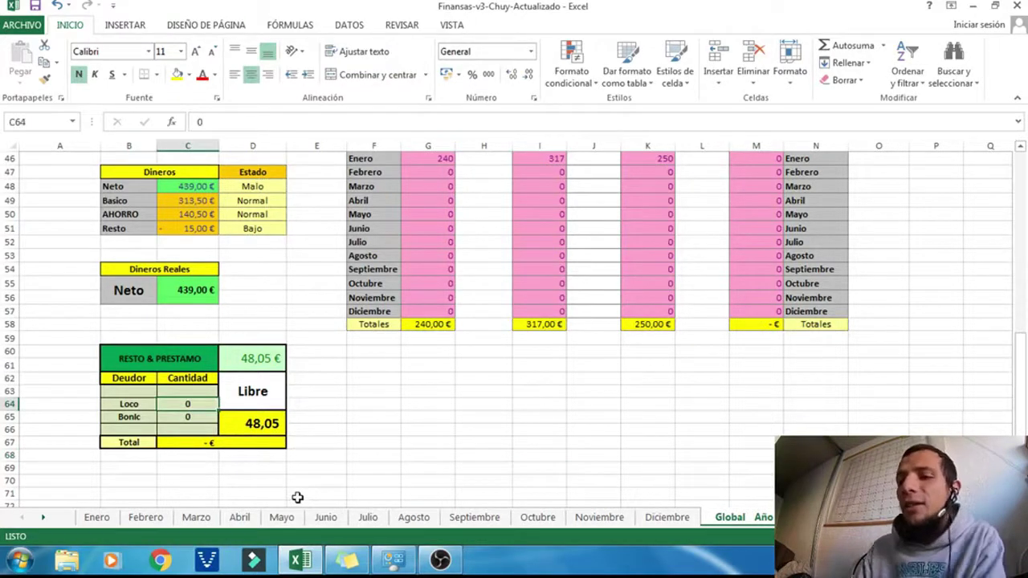
text(50)
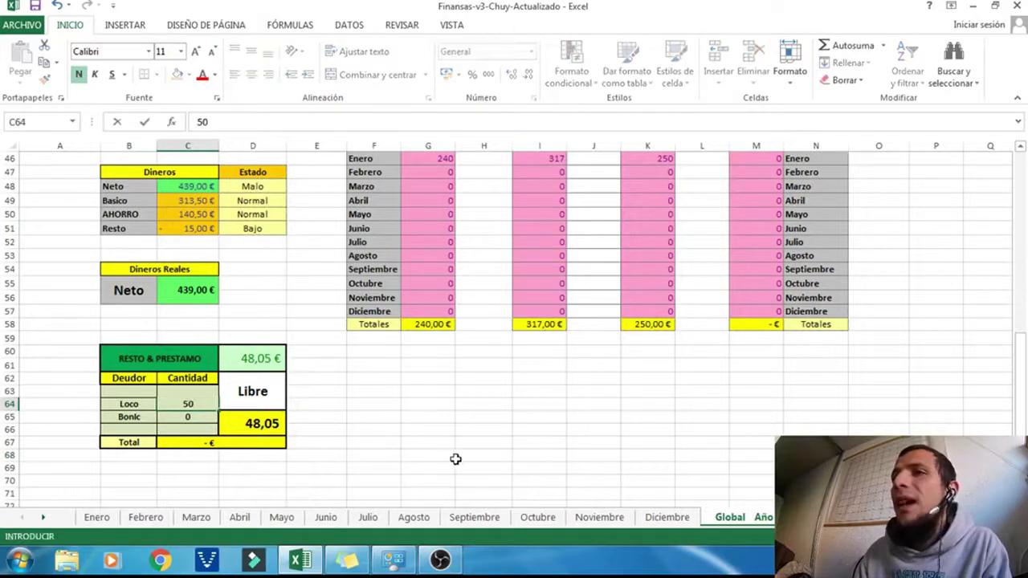
click(456, 457)
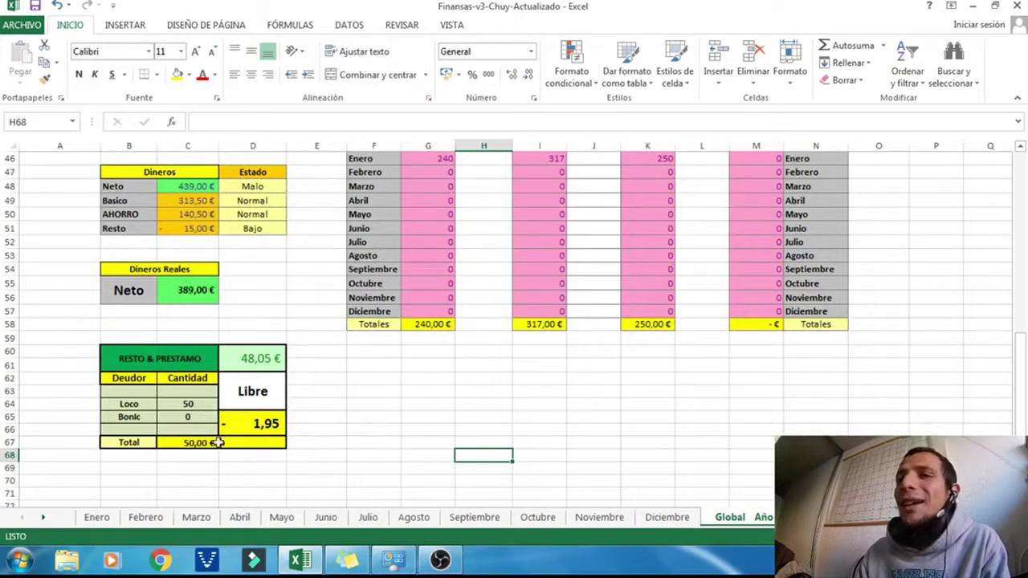
click(192, 404)
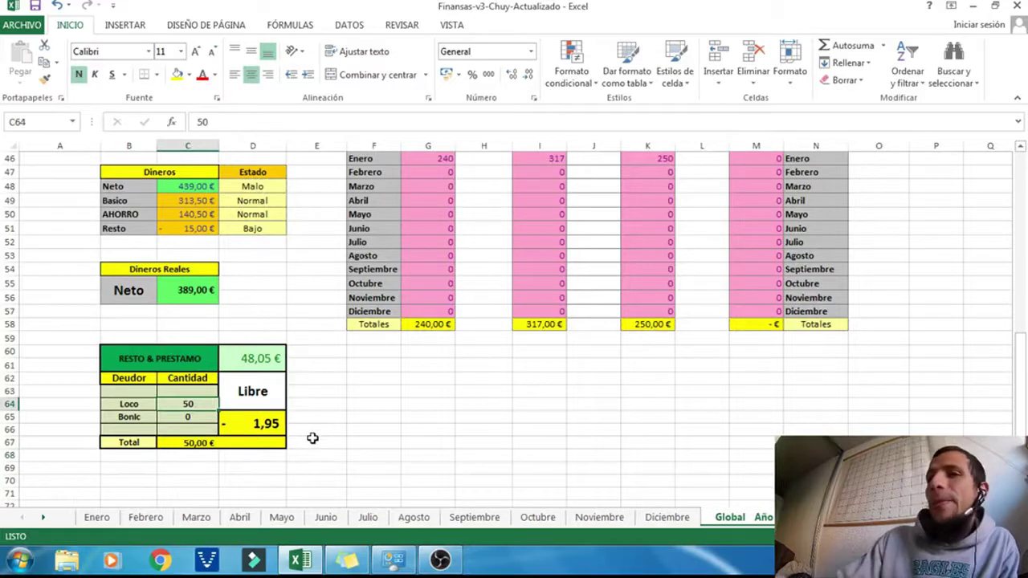
key(Delete)
click(329, 416)
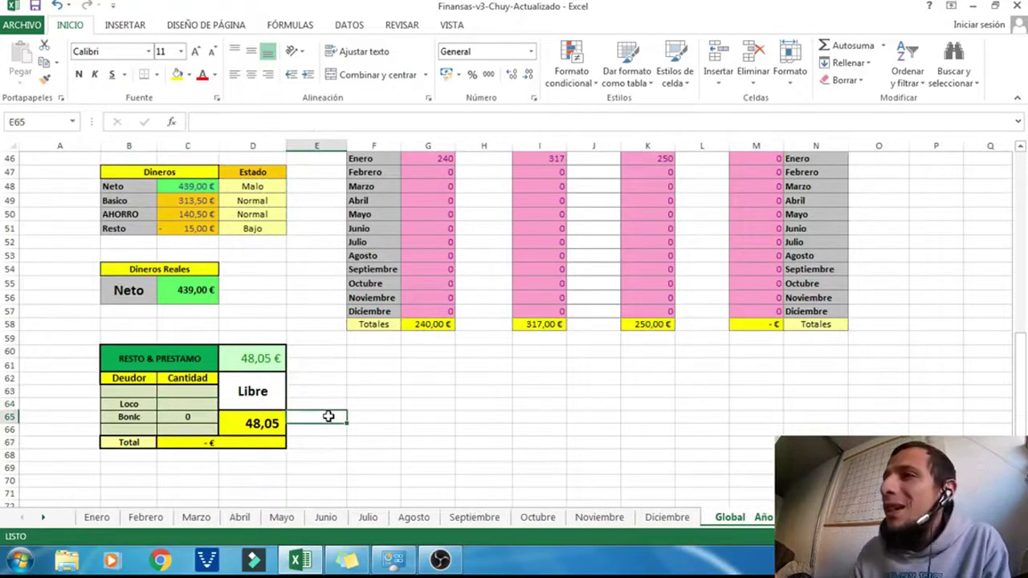
- Scroll back up to the monthly columns and select the Libertad F heading
scroll(328, 416, up, 2)
scroll(327, 415, up, 2)
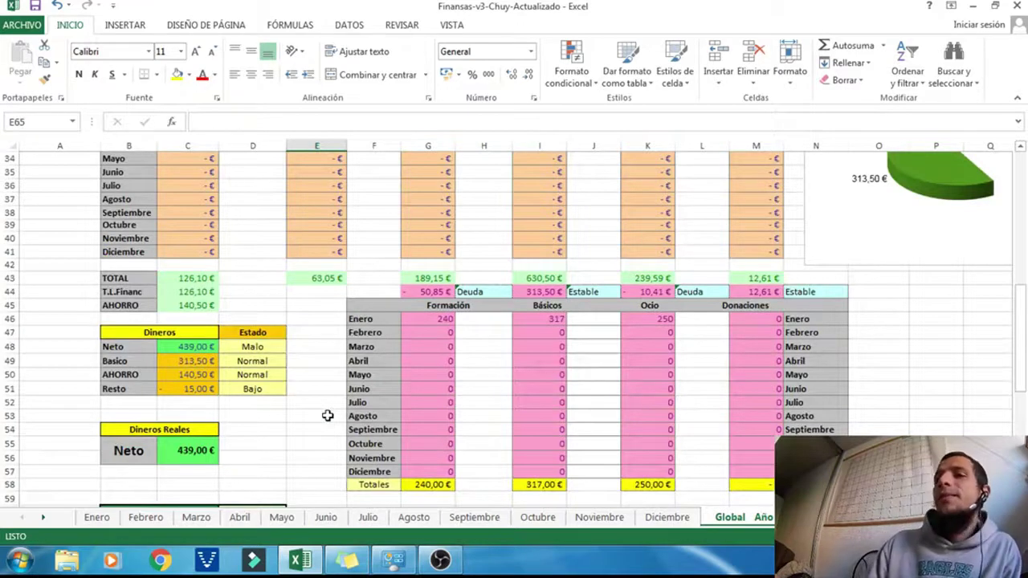
scroll(328, 415, down, 2)
scroll(332, 418, up, 4)
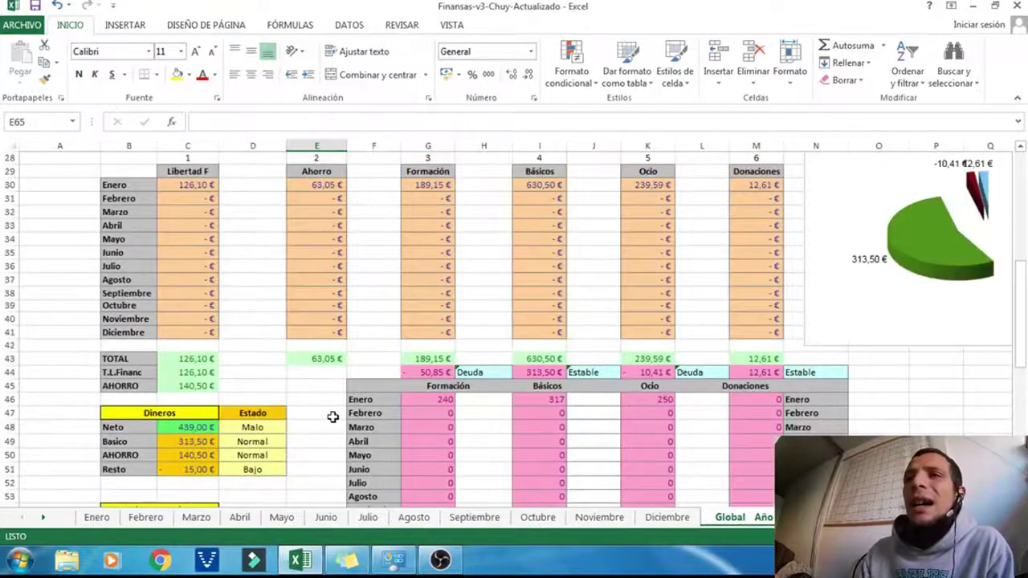
click(210, 170)
scroll(248, 247, up, 1)
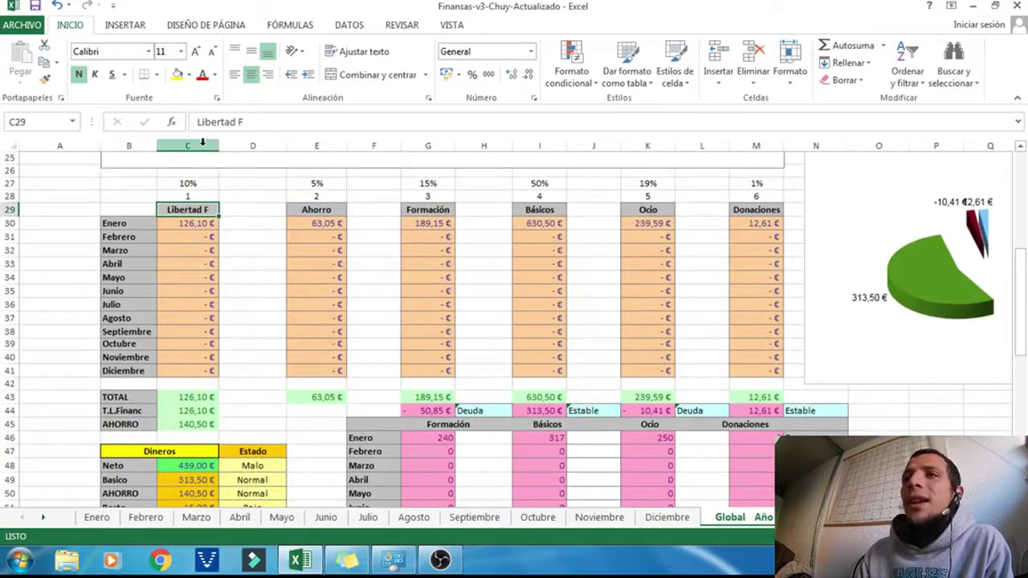
- Read the Libertad F formulas in C30, C43 and C44, then switch to the Activos-Pasivos sheet
click(245, 262)
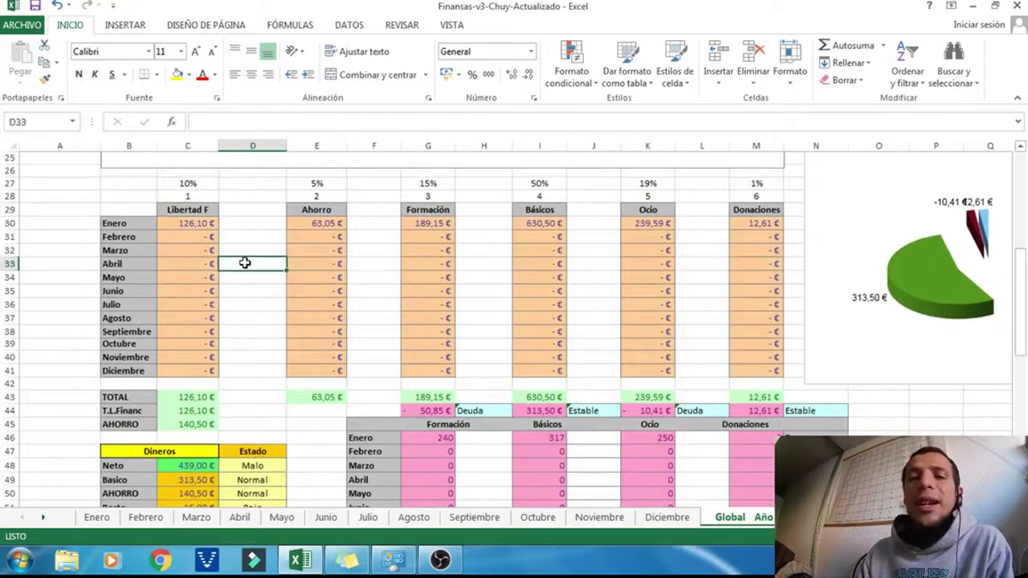
click(204, 224)
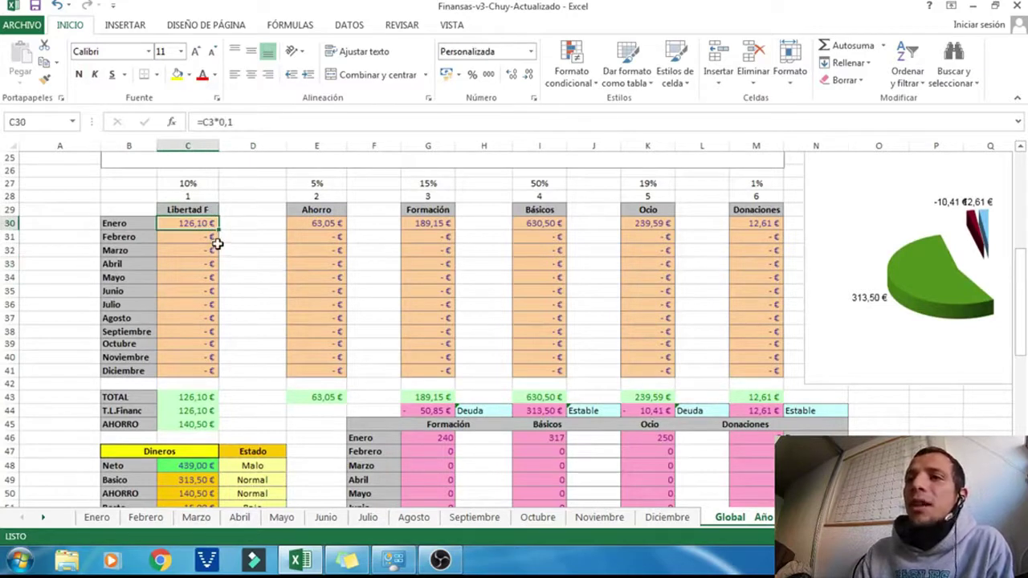
click(197, 397)
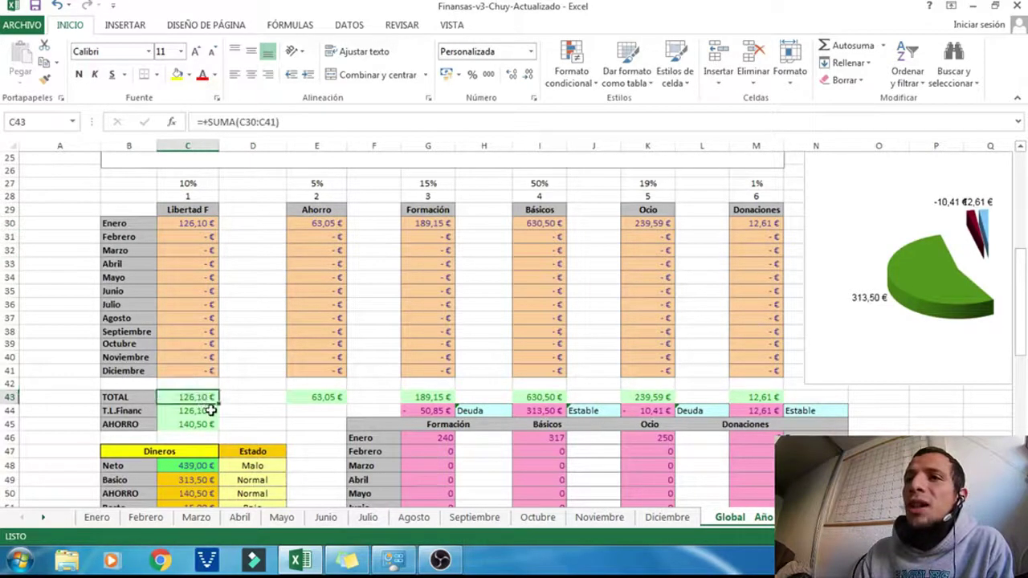
click(207, 413)
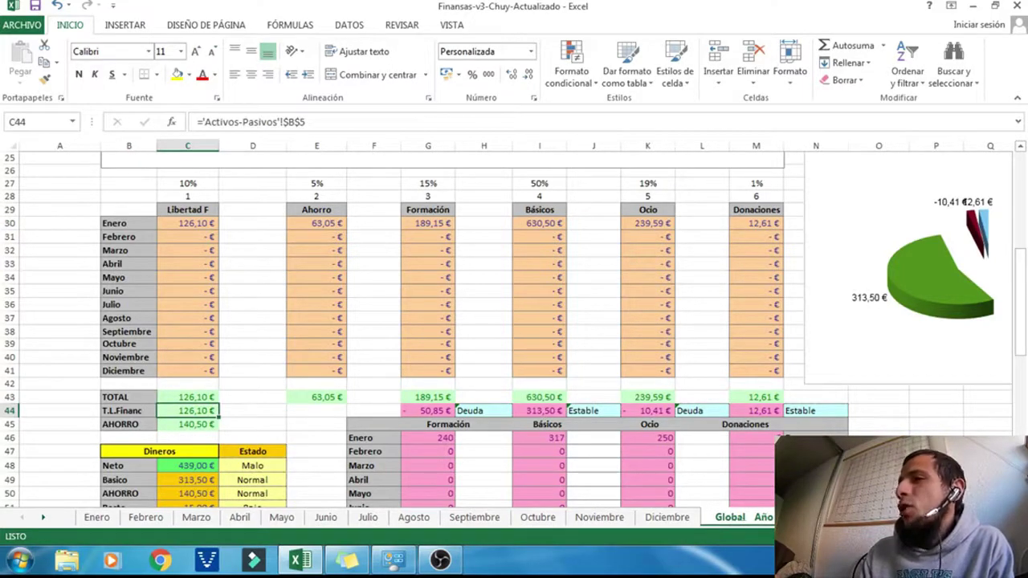
click(803, 517)
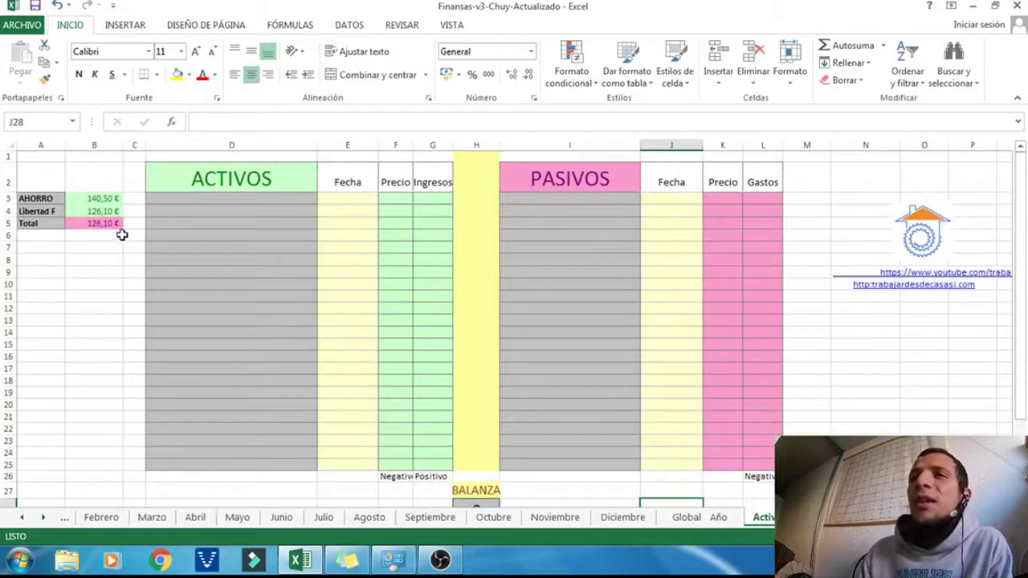
- Check the B4 and B5 formulas, then enter liability plancha in I4 with 1 in J4
click(108, 212)
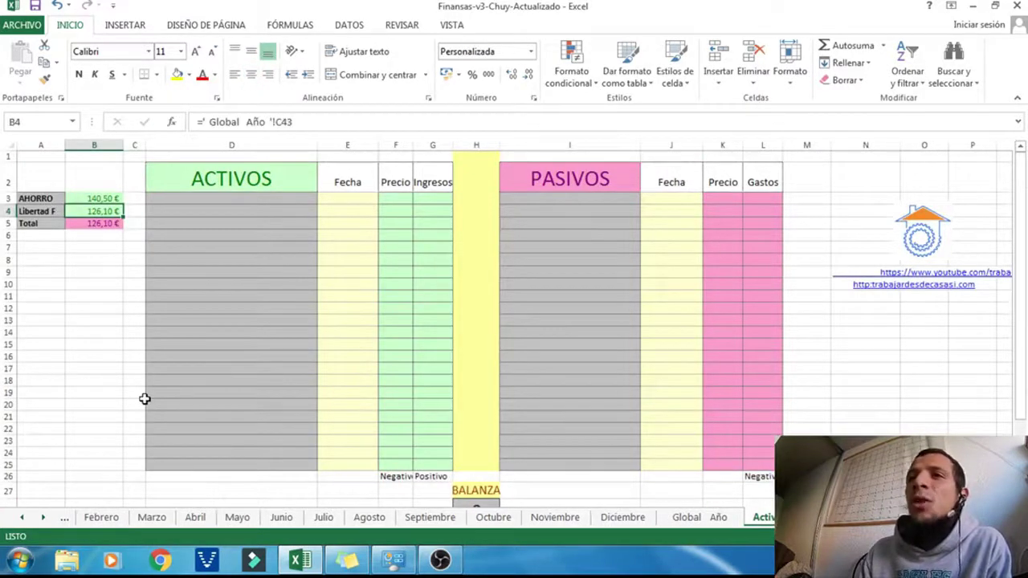
click(100, 224)
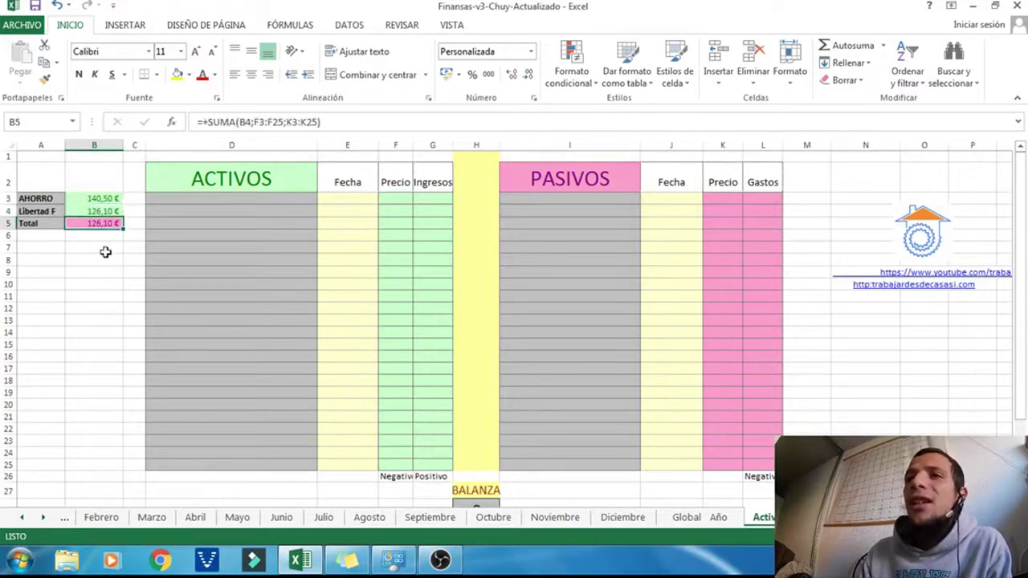
click(523, 212)
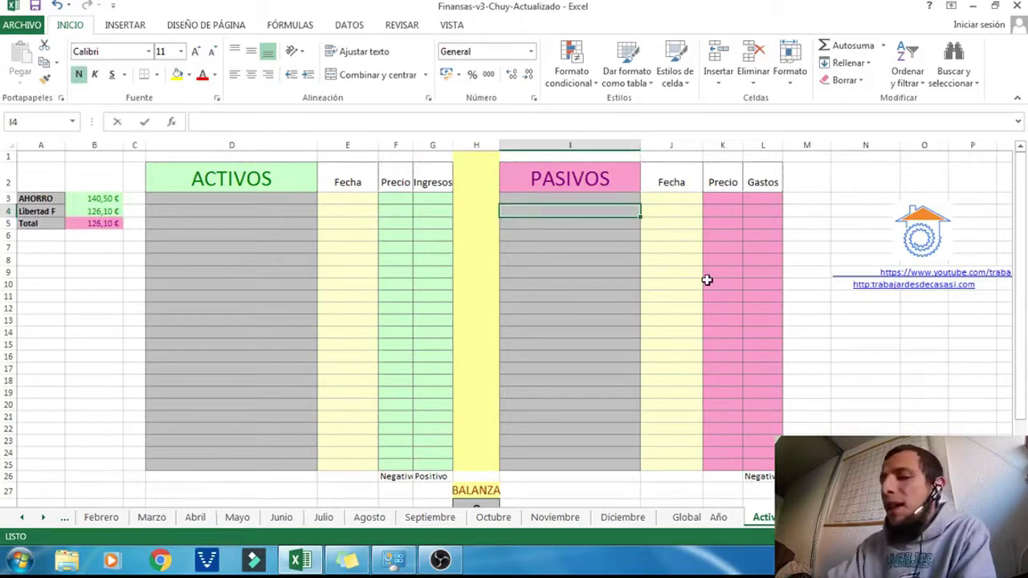
text(plancha)
key(Return)
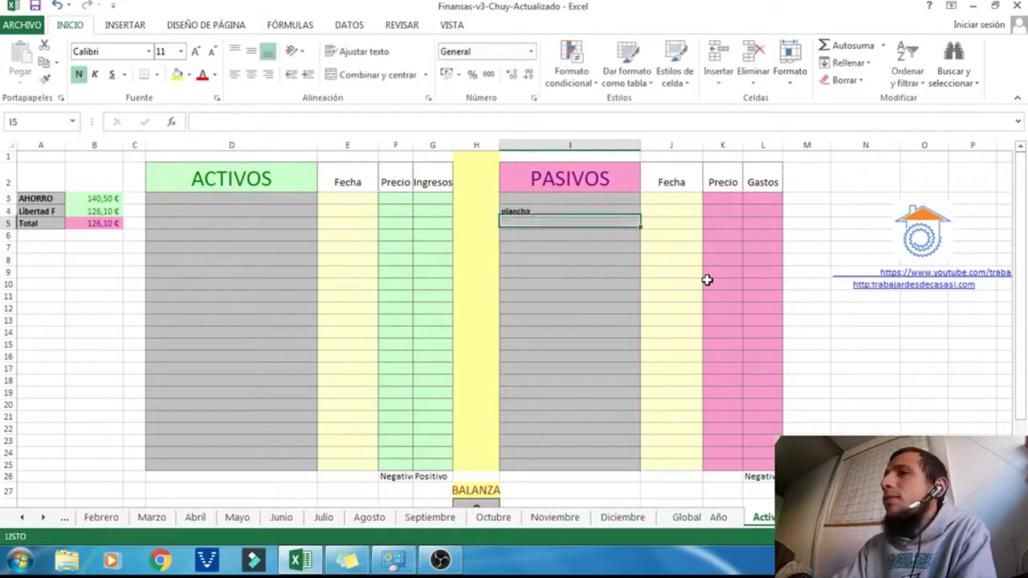
key(Right)
key(Up)
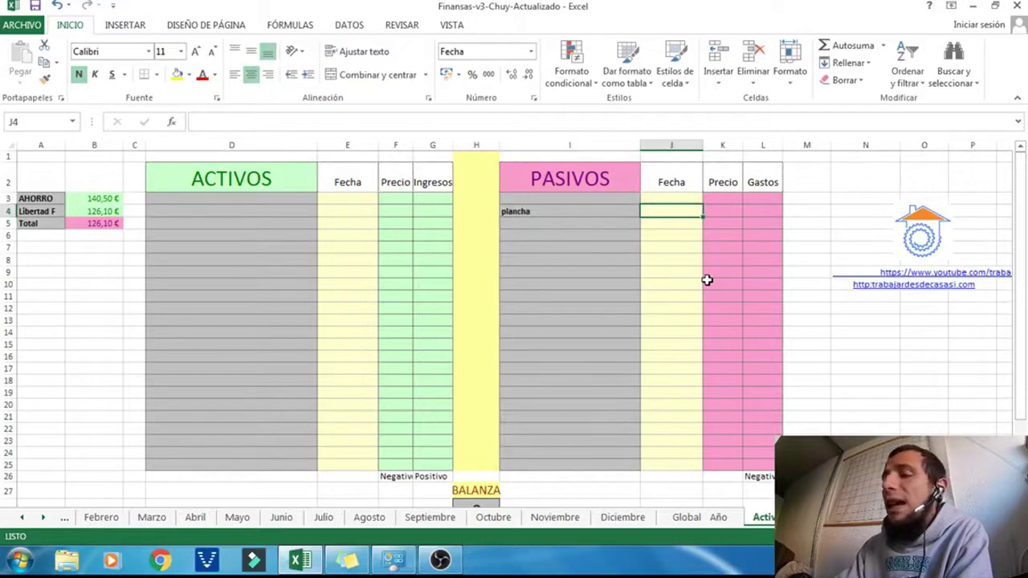
text(1)
key(Return)
- Set the plancha price in K4 to -120 and check the updated Total in B5
key(Up)
key(Right)
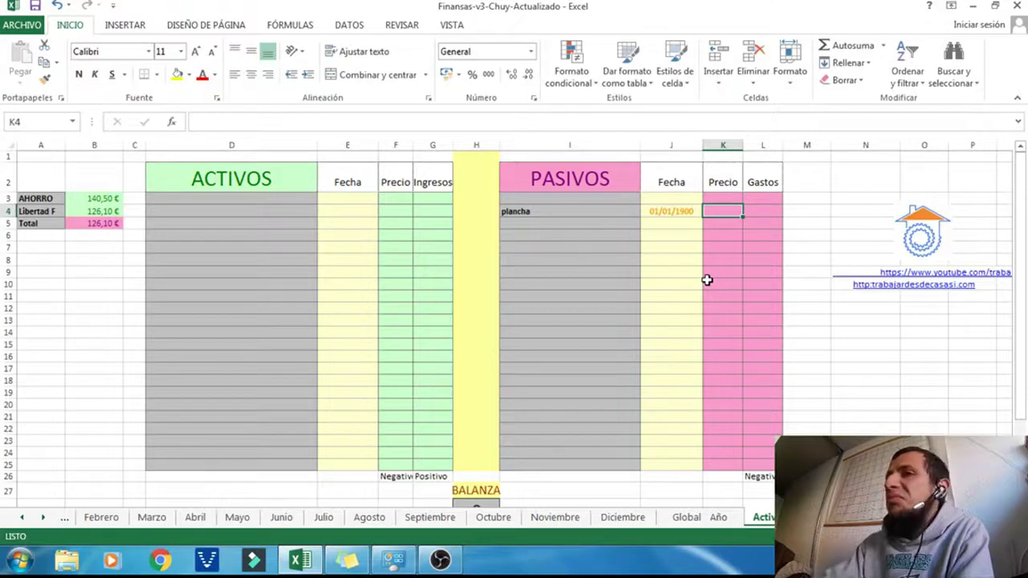
text(10)
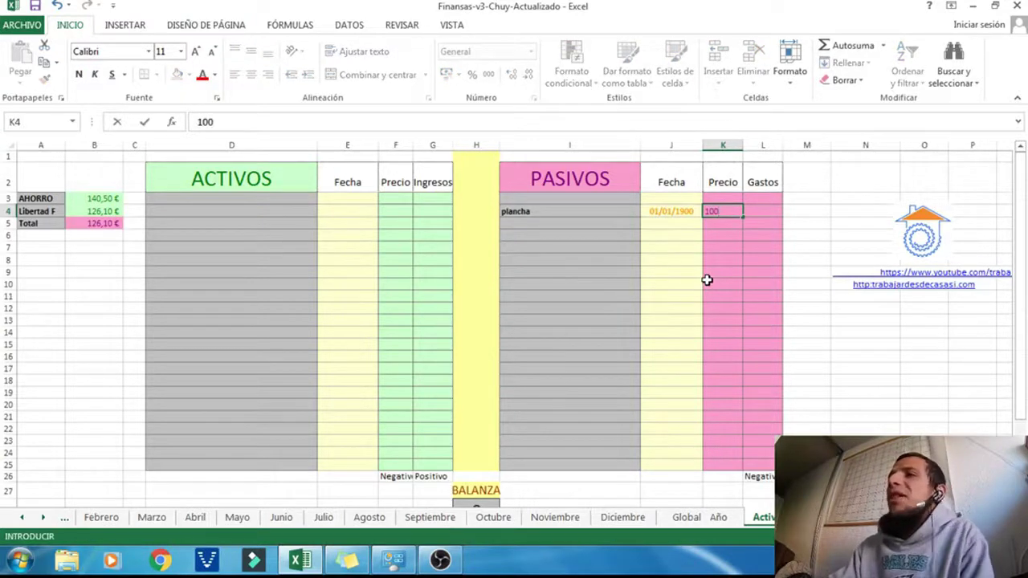
key(BackSpace)
text(2)
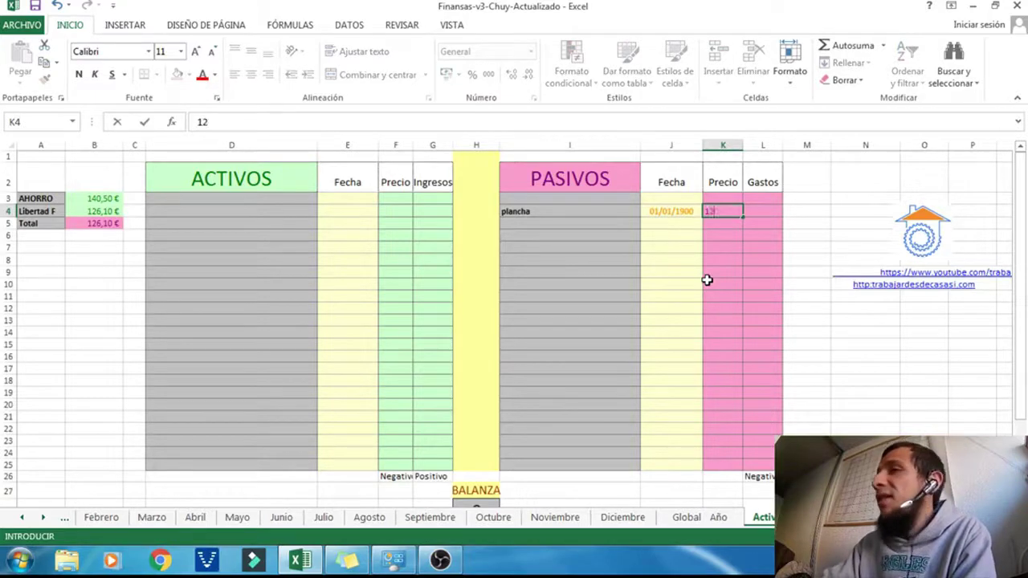
key(ctrl+Return)
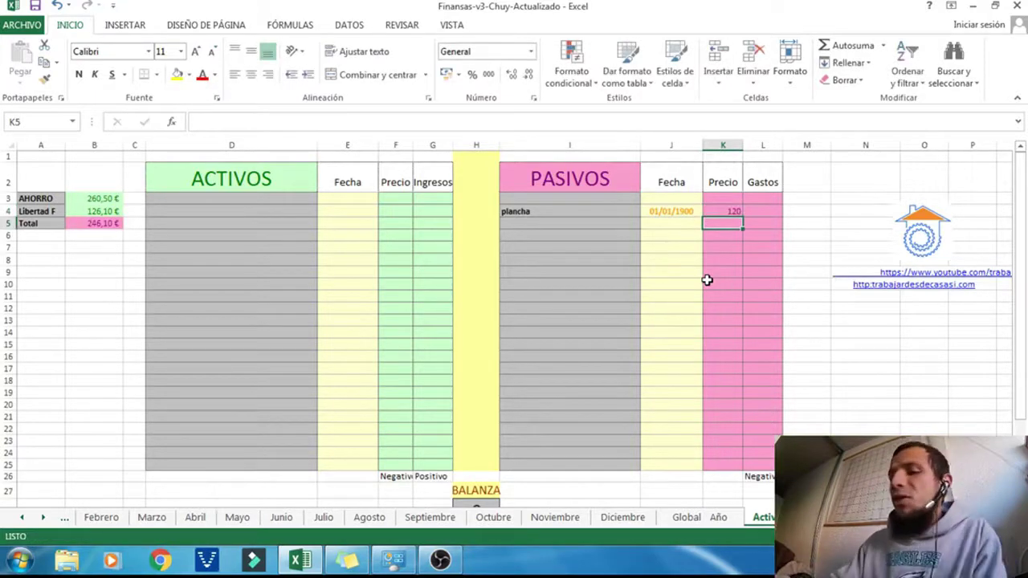
text(-)
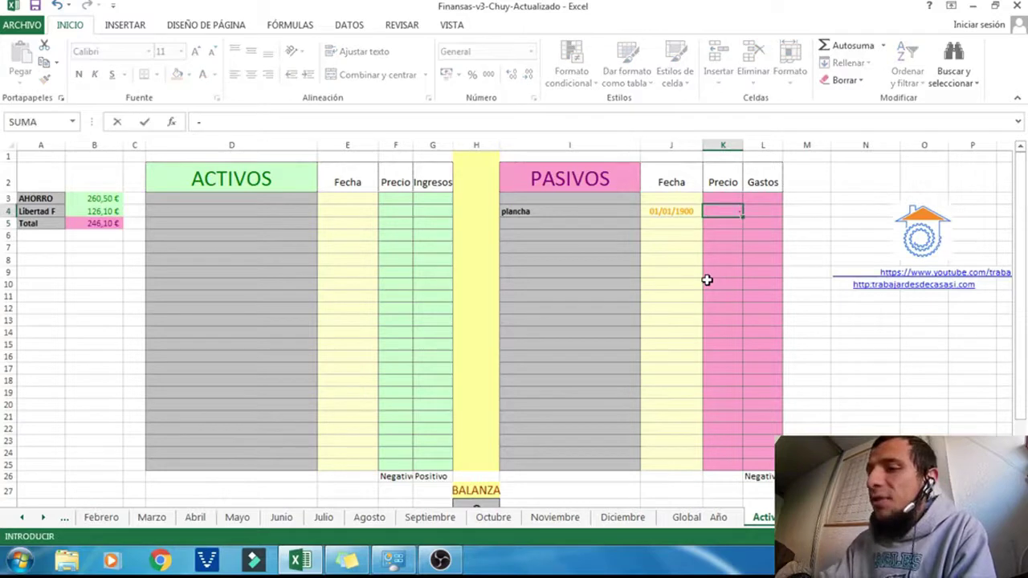
text(120)
key(Return)
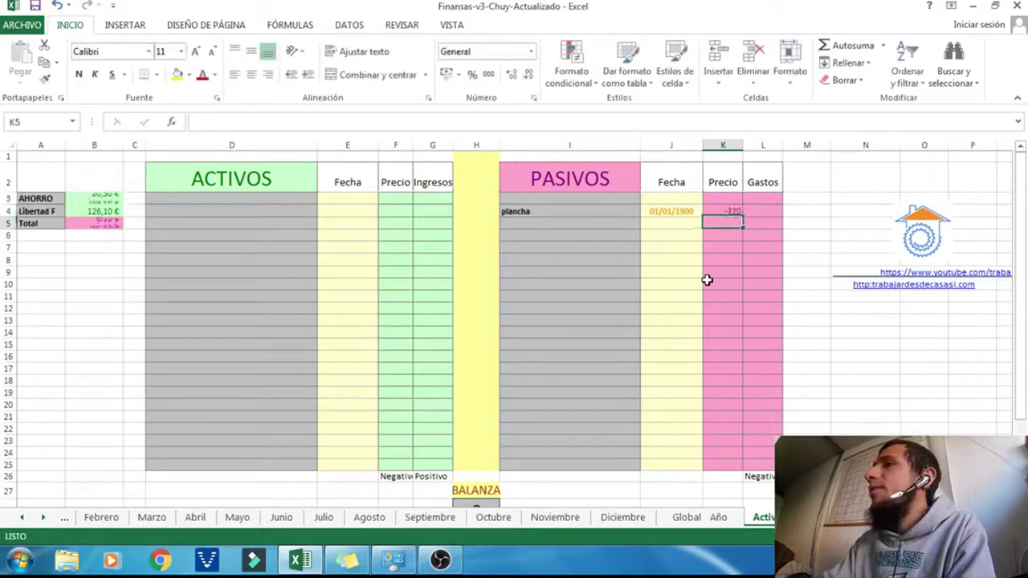
click(101, 223)
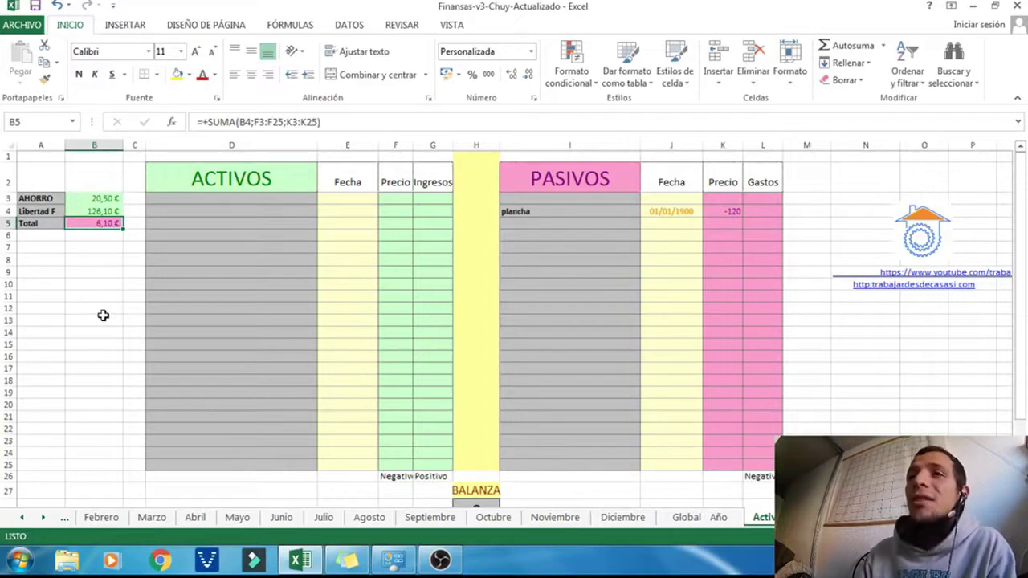
click(721, 212)
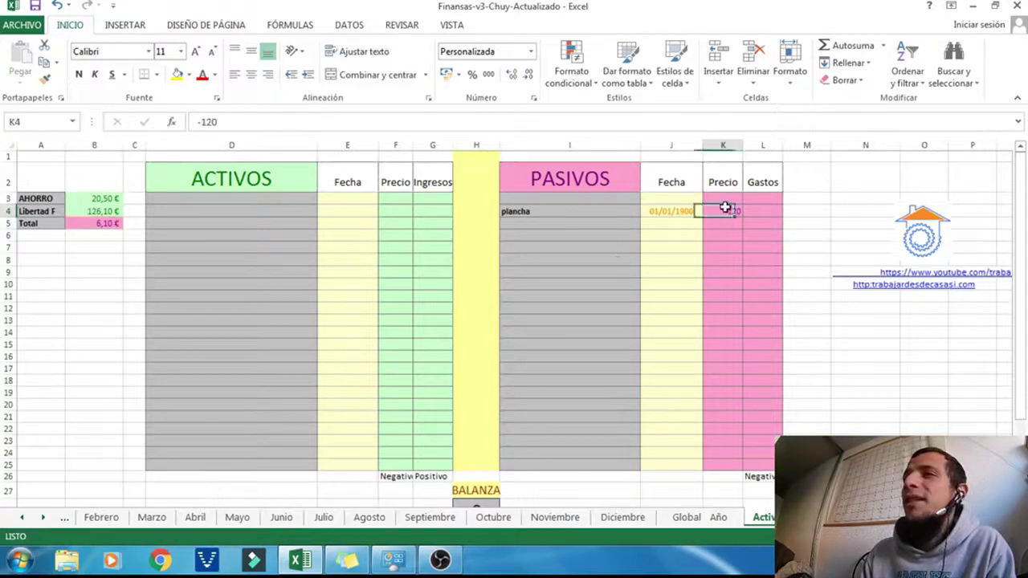
- Add the plancha renta asset in D5, dated 02/01/1900 and priced 33
click(262, 212)
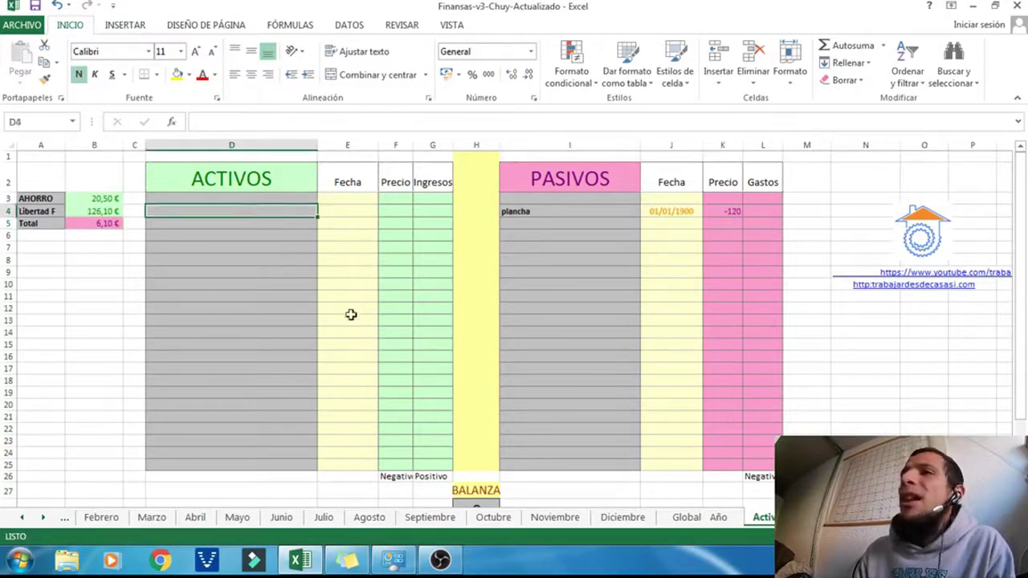
click(239, 224)
text(planch)
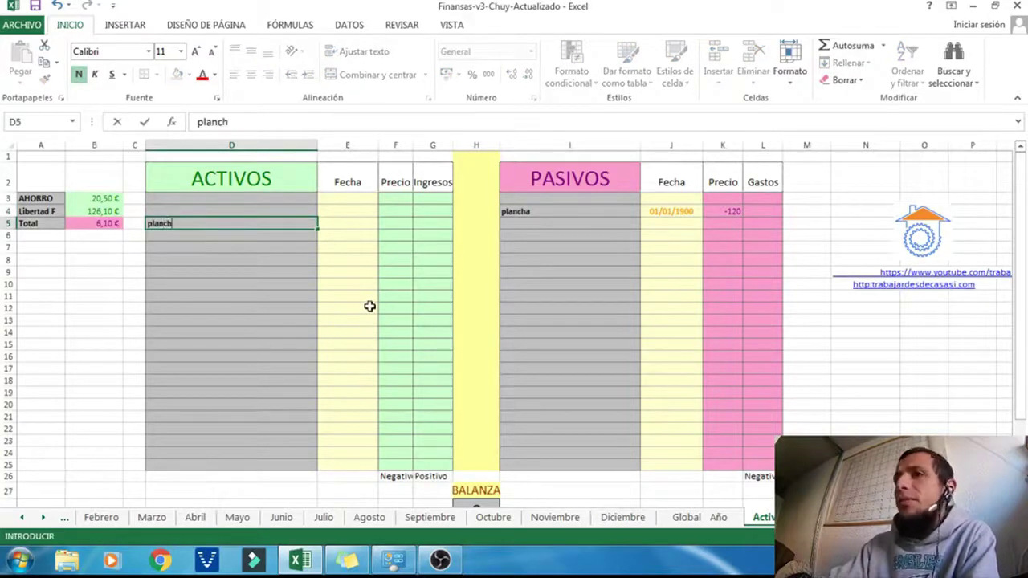
text(a)
key(Tab)
text(1)
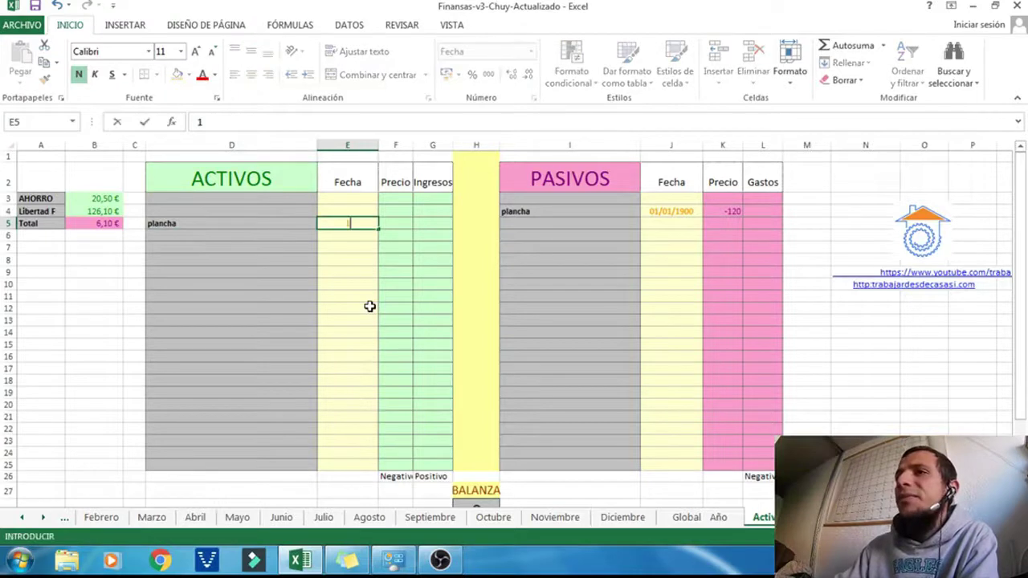
key(Tab)
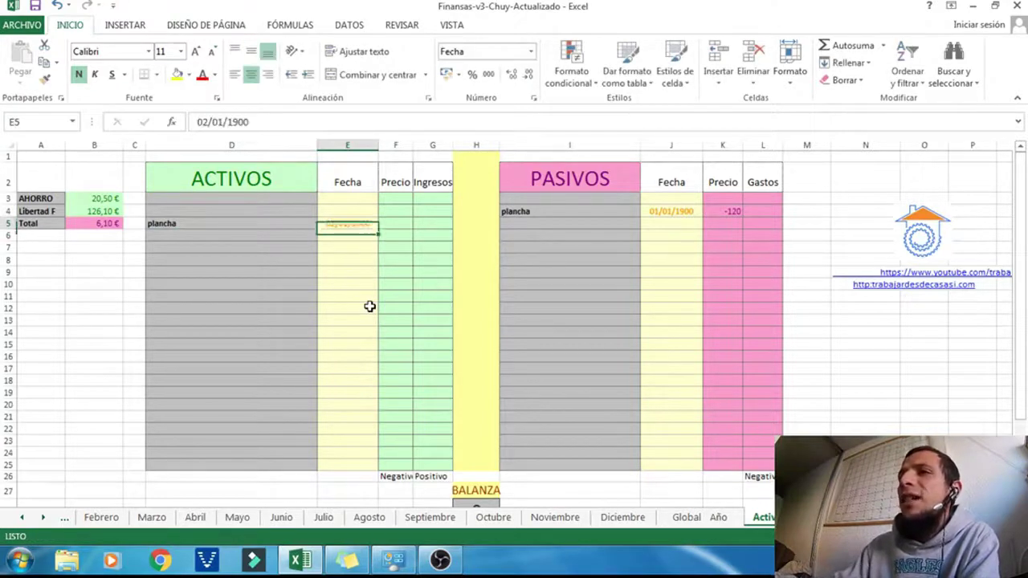
text(33)
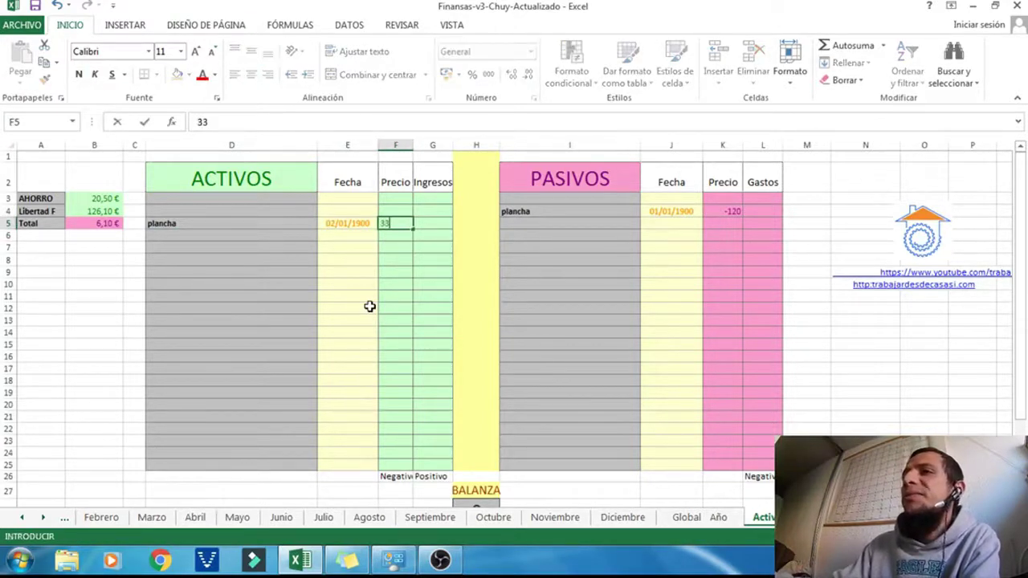
key(Return)
key(Up)
key(Left)
key(Left)
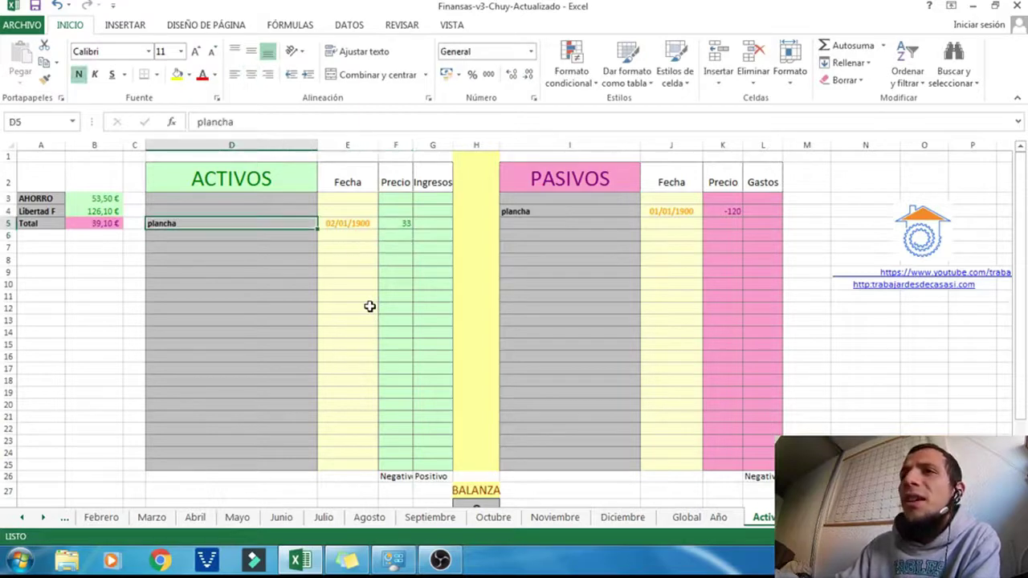
key(F2)
text(rent)
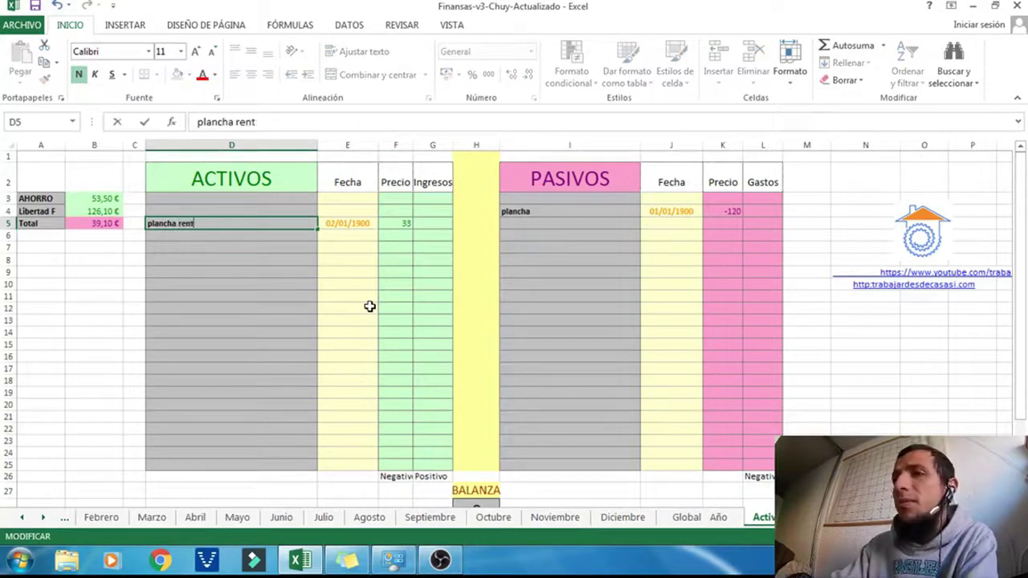
text(a)
key(Return)
- Add three more entries dated 03/01, 04/01 and 05/01/1900 in E6:E8, each priced 33
key(Up)
key(Right)
key(Down)
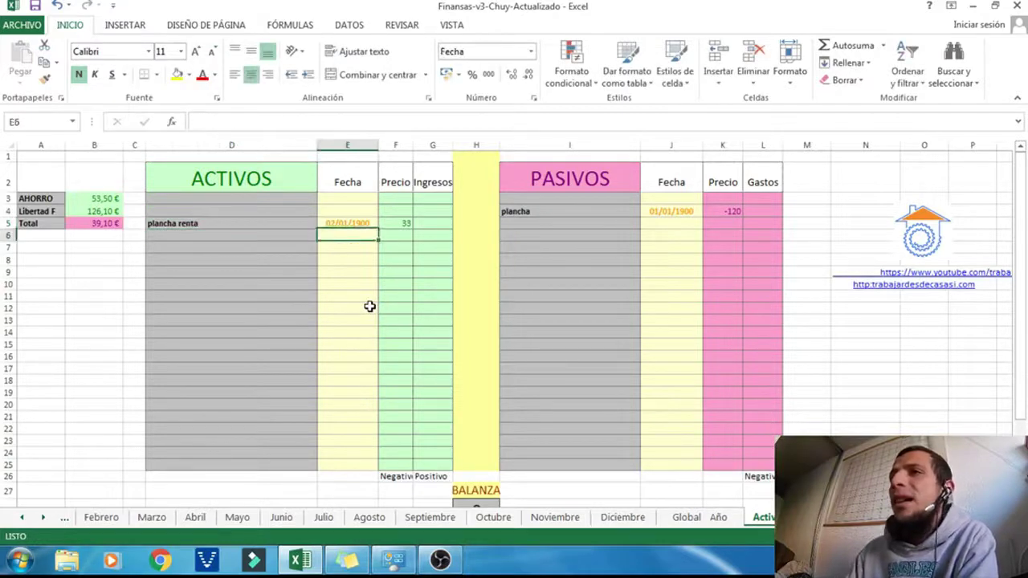
text(3)
key(Return)
key(Up)
key(Right)
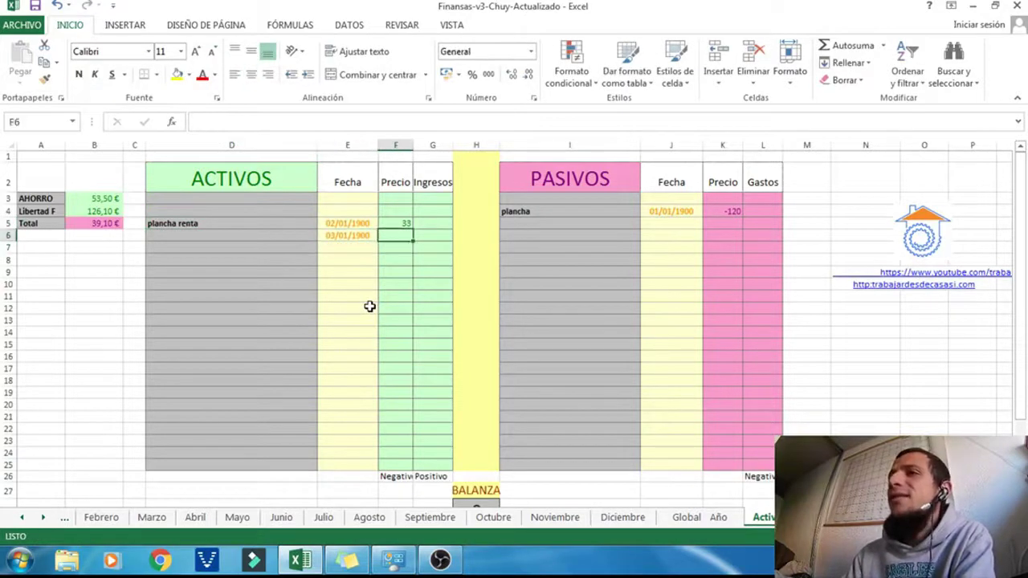
text(33)
key(Return)
key(Left)
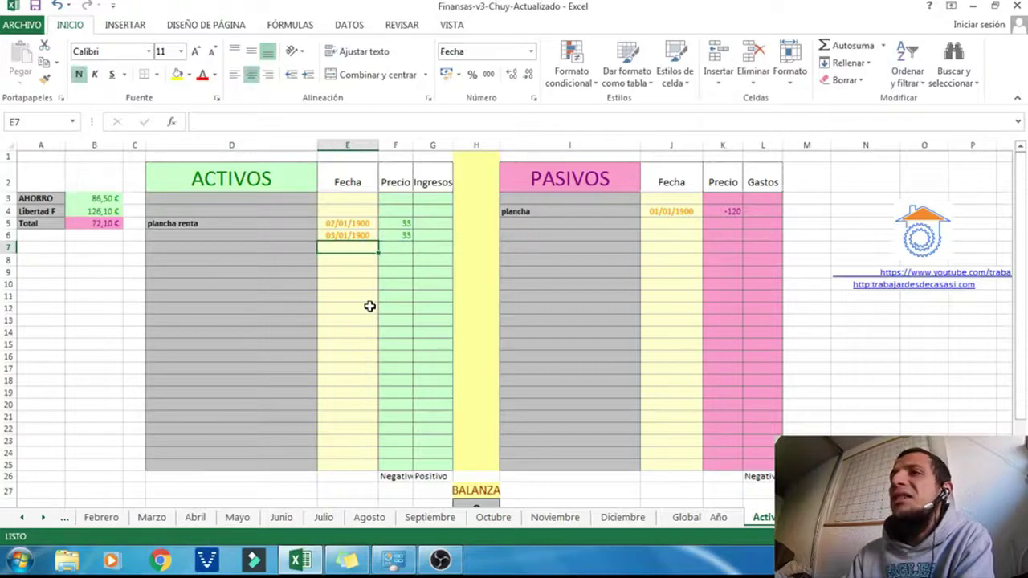
text(4)
key(Return)
key(Up)
key(Right)
text(33)
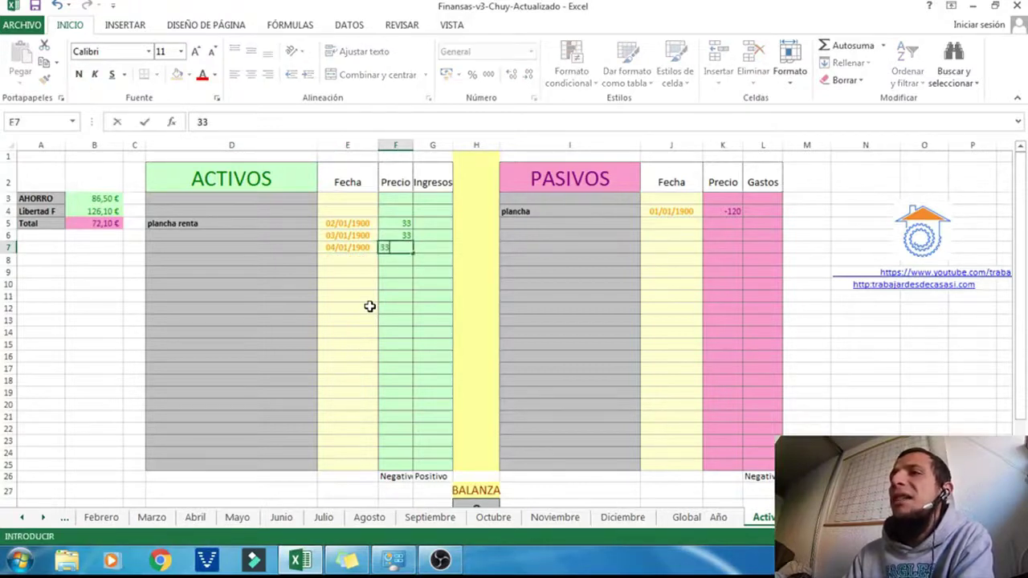
key(Return)
key(Left)
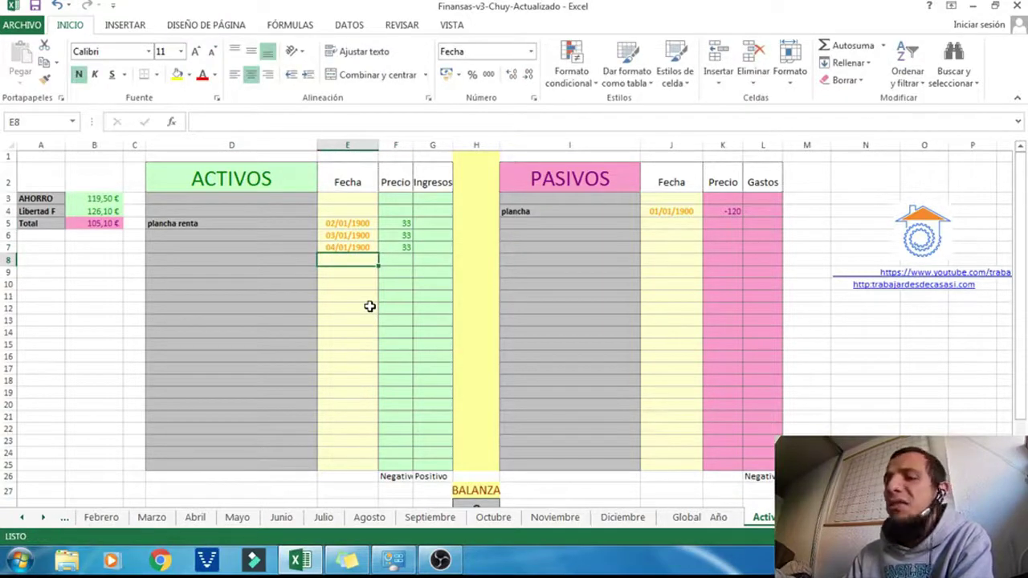
text(5)
key(Return)
key(Up)
key(Right)
text(33)
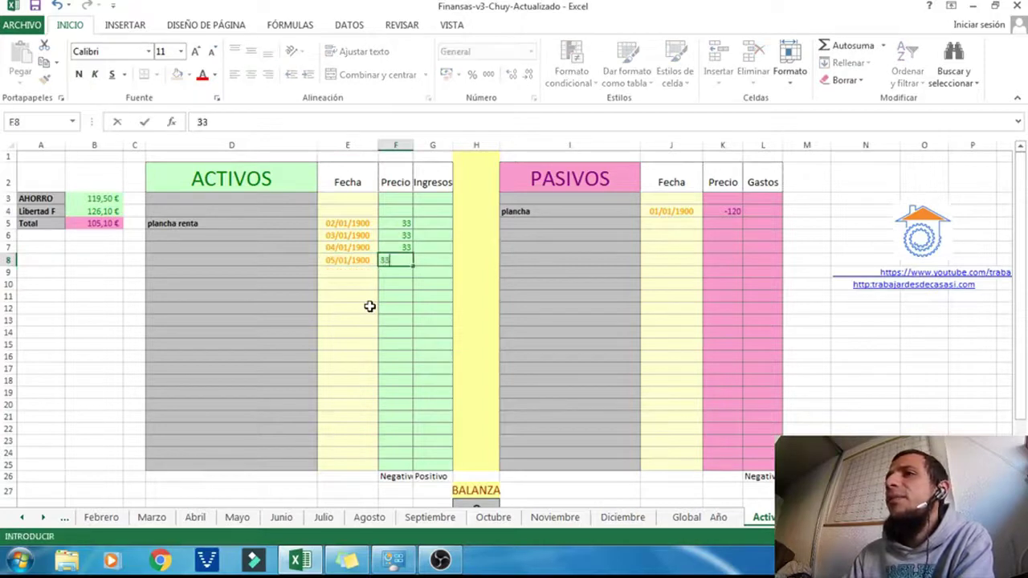
key(Return)
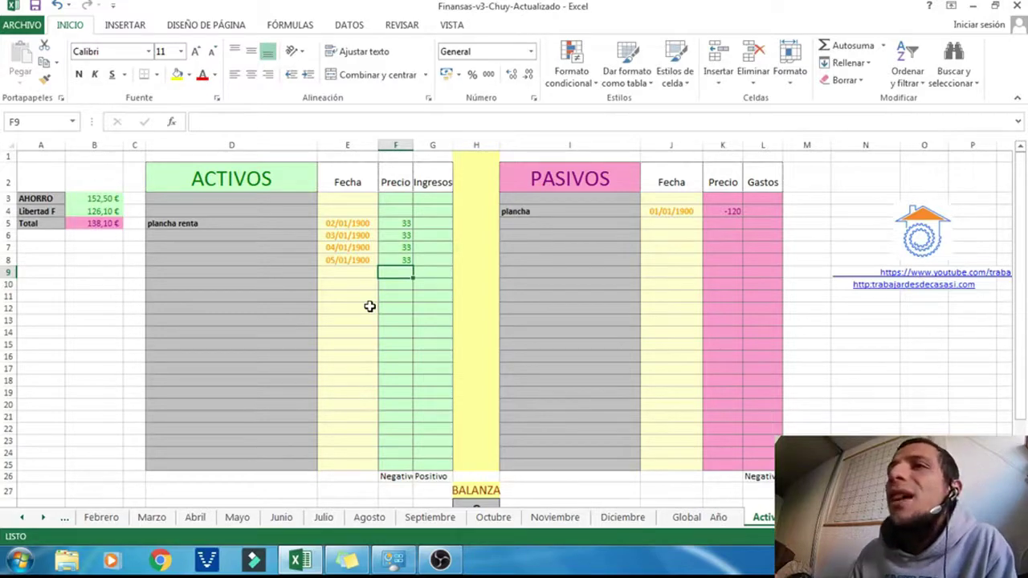
- Inspect the Total formula in B5, the -120 price in K4 and the 33 in F5
scroll(163, 268, down, 1)
scroll(163, 267, up, 1)
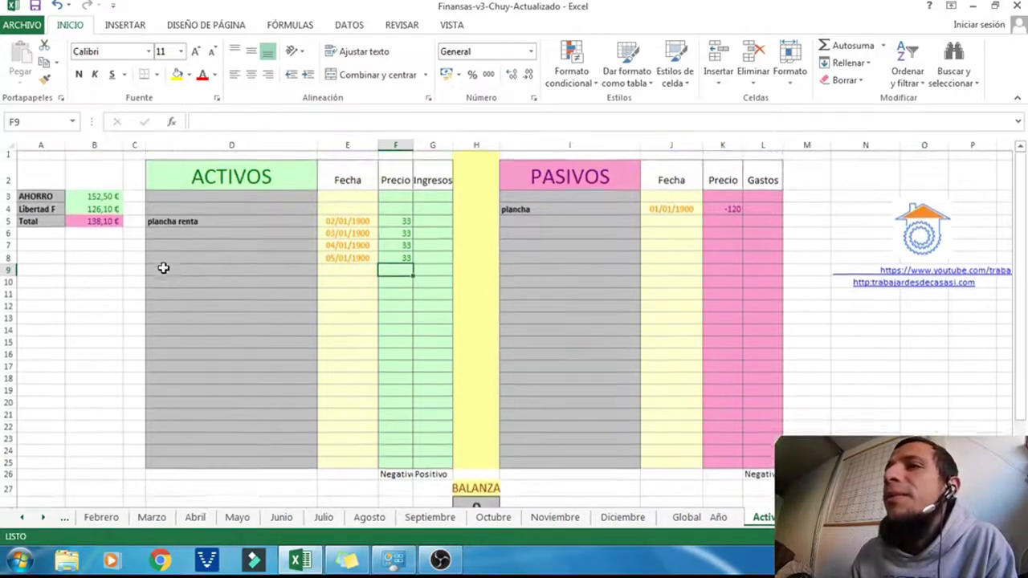
click(103, 223)
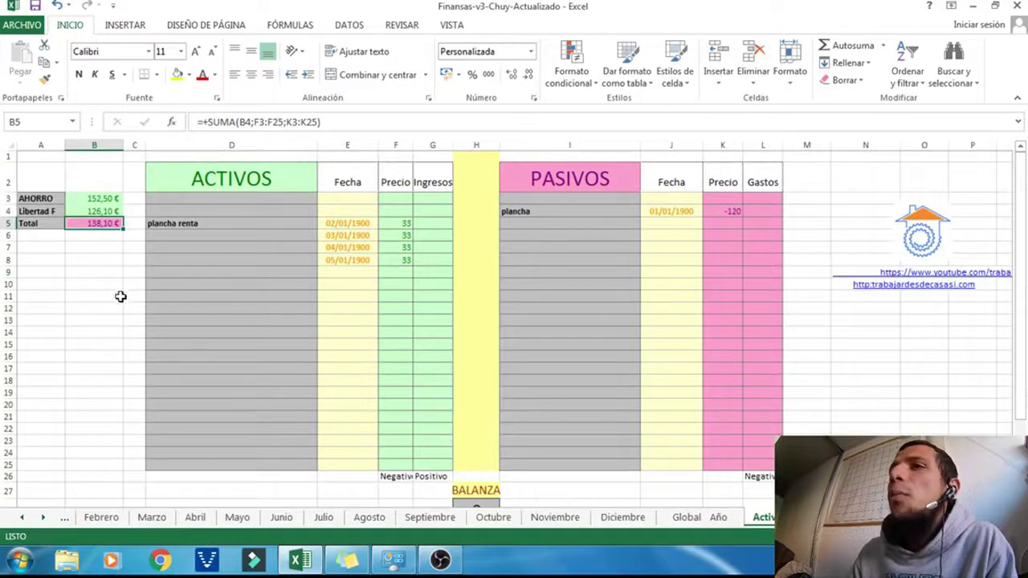
click(728, 211)
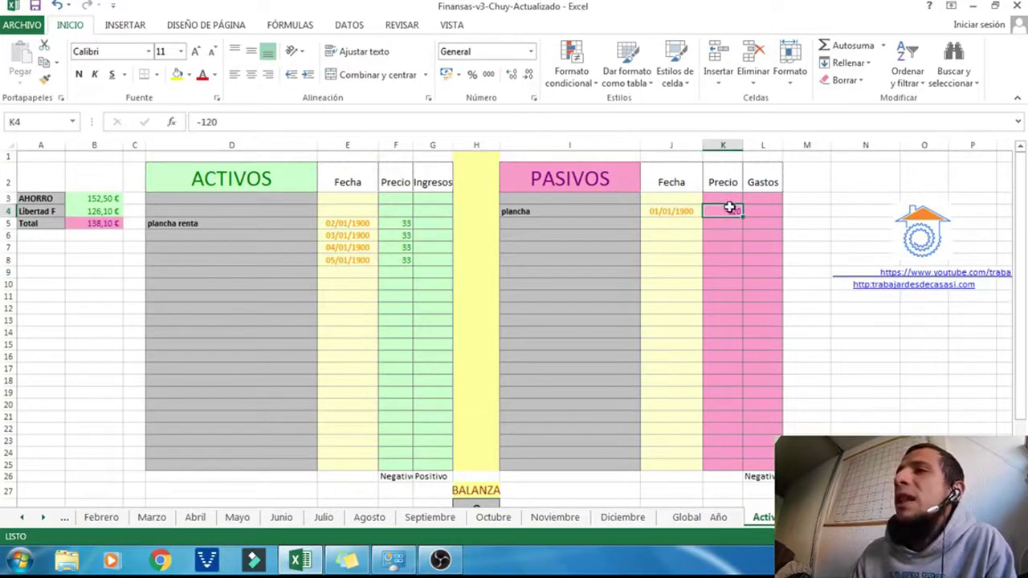
click(389, 226)
- Clear the F8 and F7 prices to test their effect on the Total
click(398, 248)
click(402, 258)
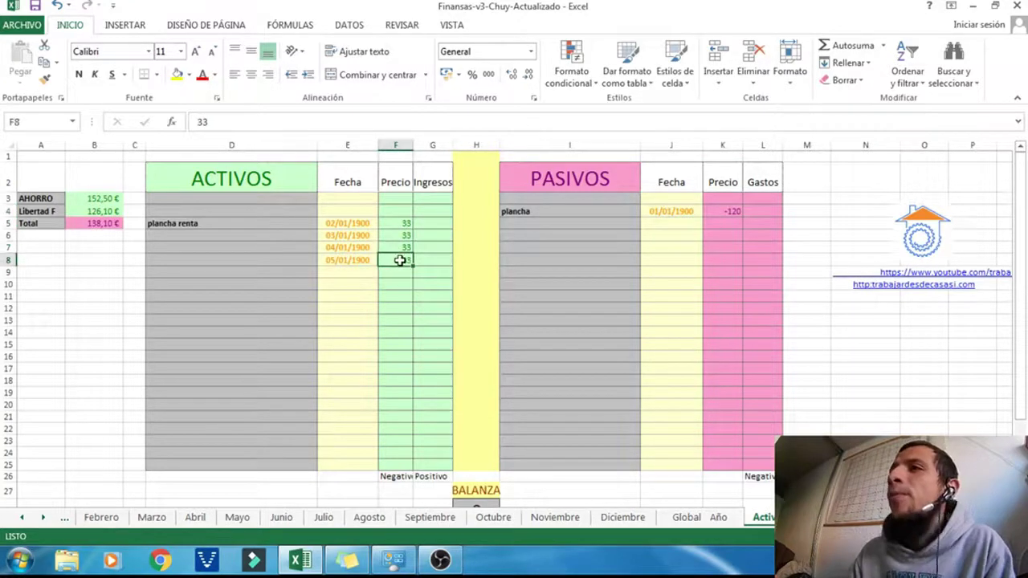
key(Delete)
scroll(632, 307, down, 1)
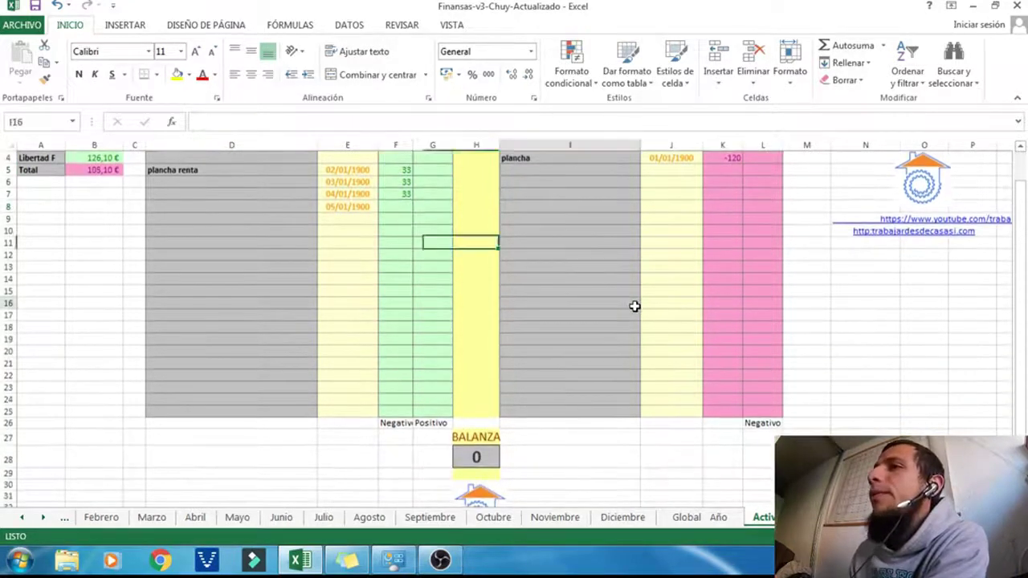
click(631, 305)
click(401, 196)
key(Delete)
click(558, 291)
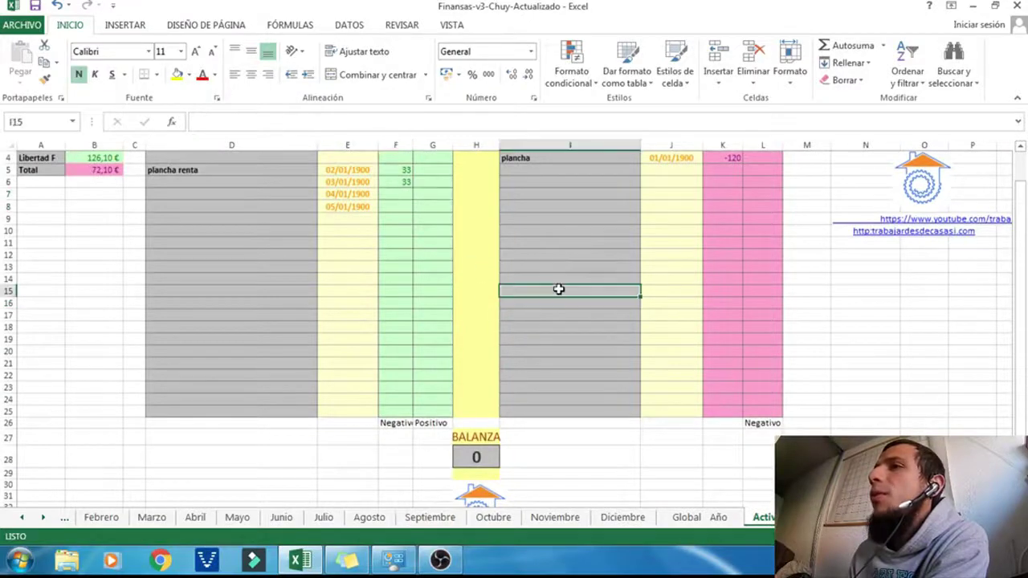
scroll(547, 309, up, 1)
scroll(542, 313, up, 1)
- Re-enter 33 in F7 and F8
click(402, 259)
key(Up)
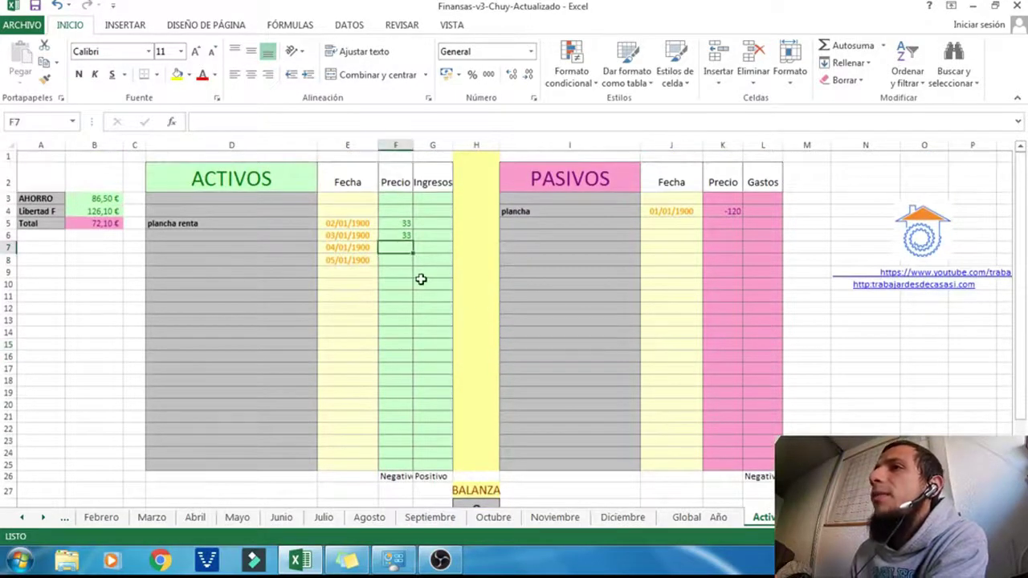
text(33)
key(Return)
text(33)
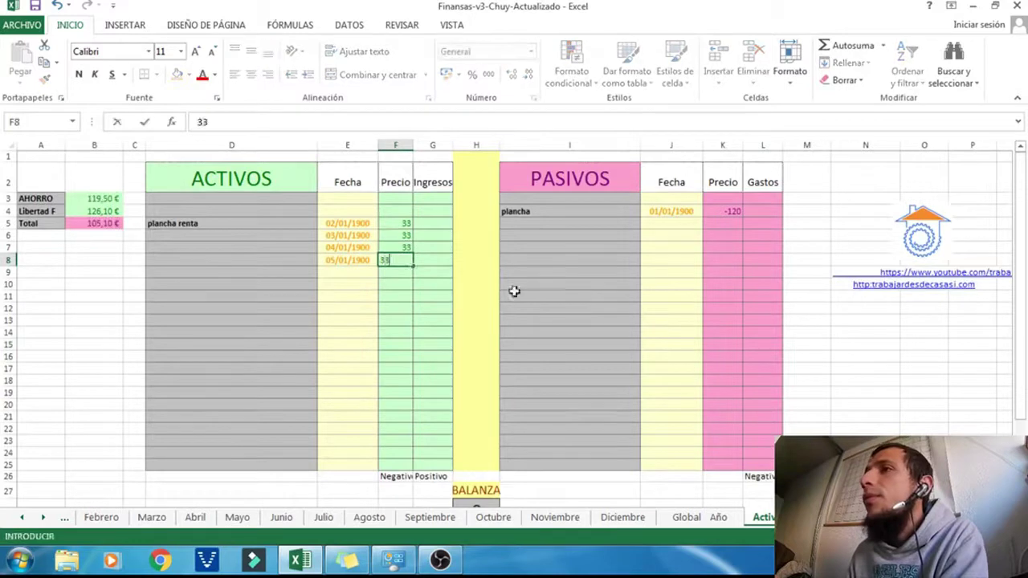
click(544, 286)
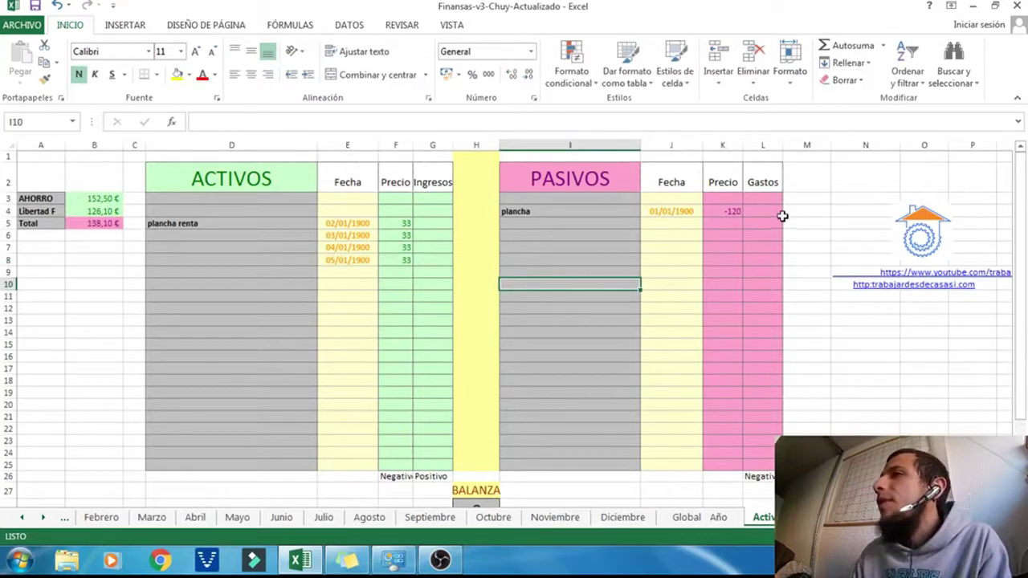
- Open the BALANZA formula =+SUMA(G3:G25;L3:L25) in H28 for editing
scroll(563, 334, down, 1)
click(477, 457)
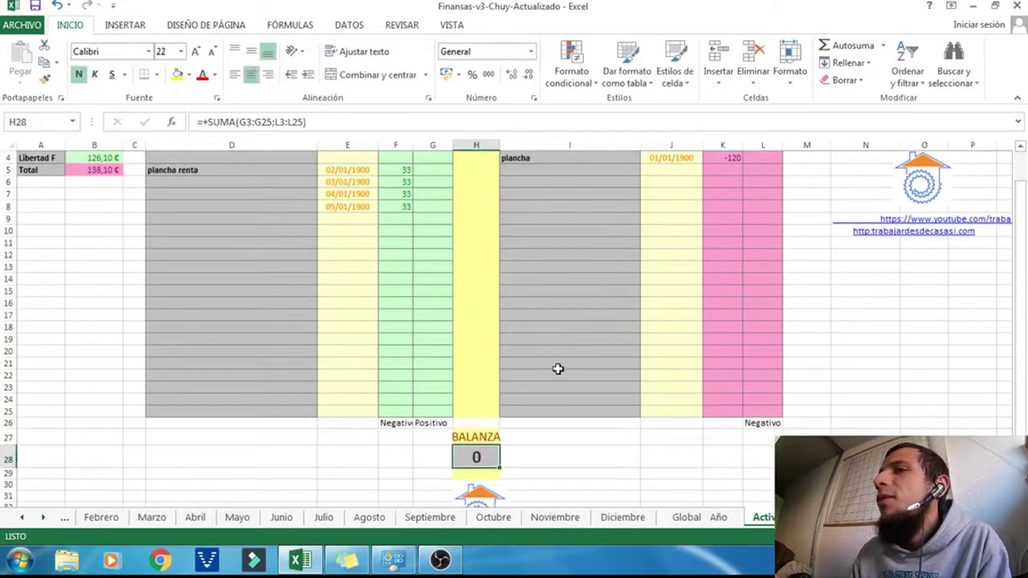
key(F2)
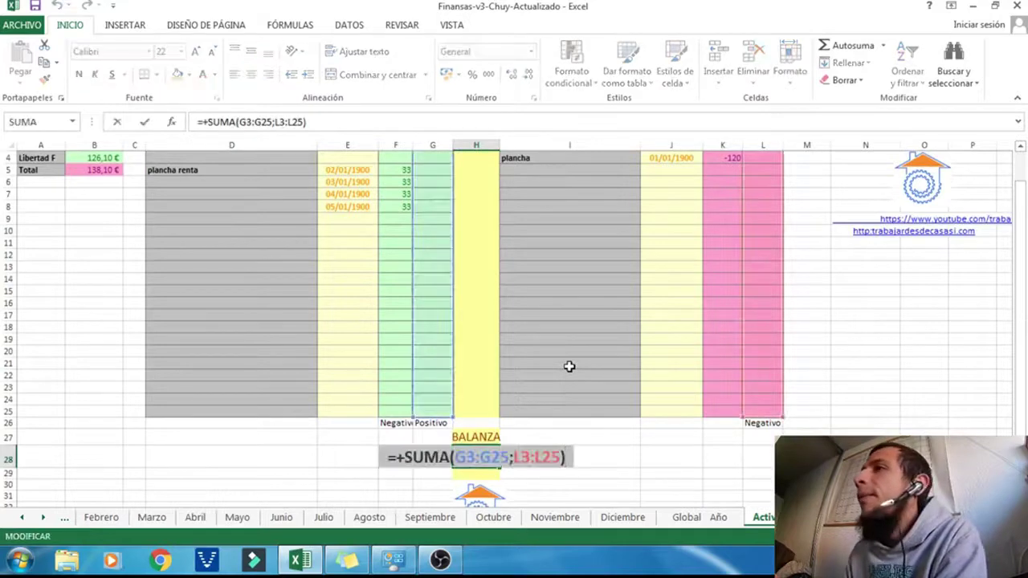
scroll(568, 366, up, 1)
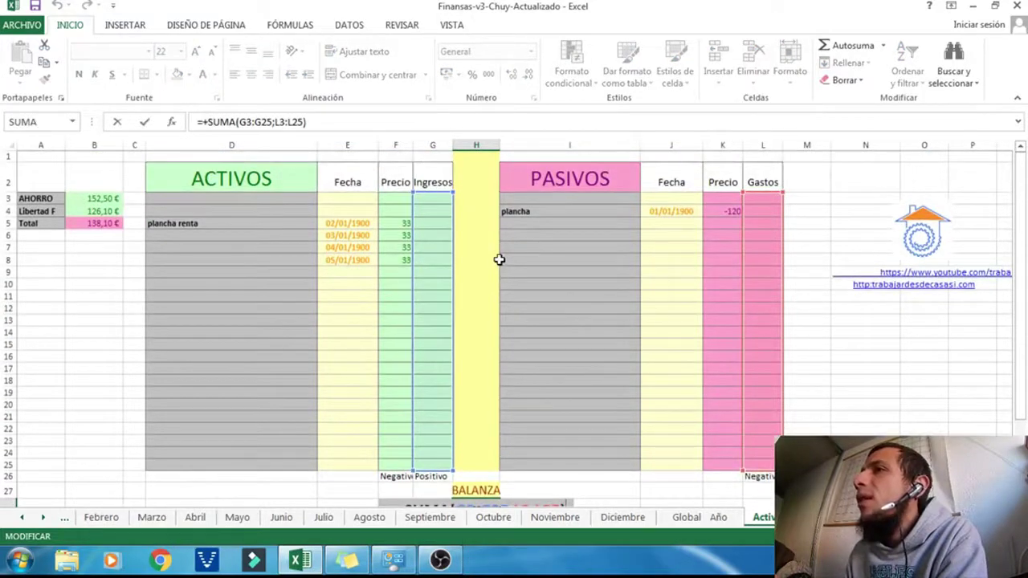
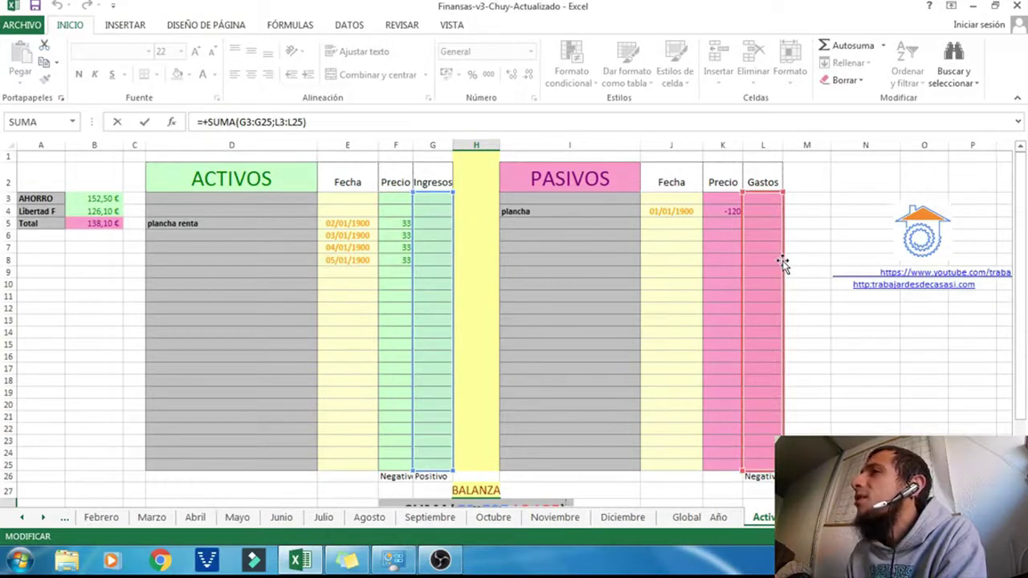
- Change the BALANZA formula to =+SUMA(G3:G25;K3:K25) so it sums Ingresos and Pasivos Precio
drag(748, 264, 735, 262)
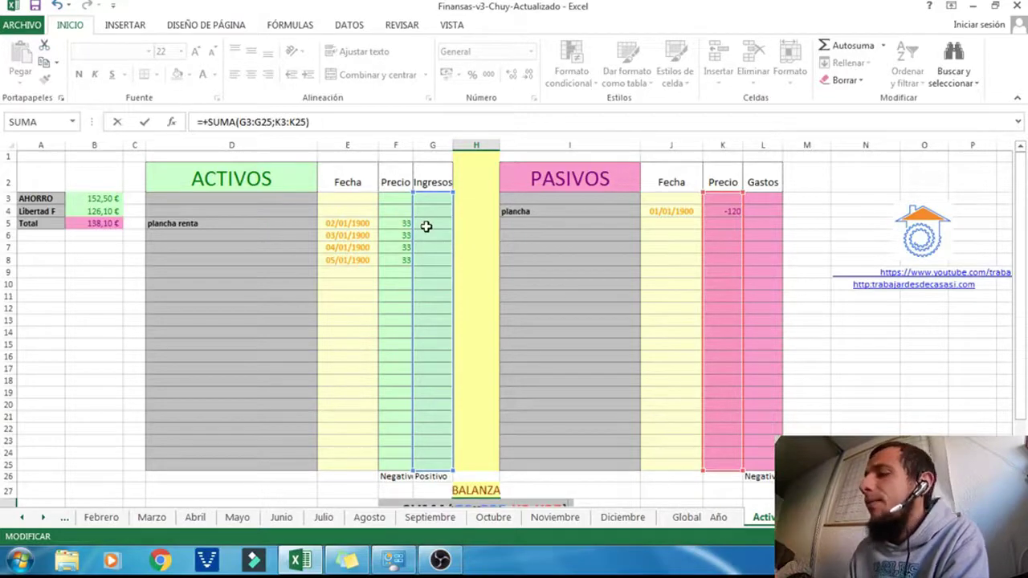
key(Return)
scroll(425, 237, up, 1)
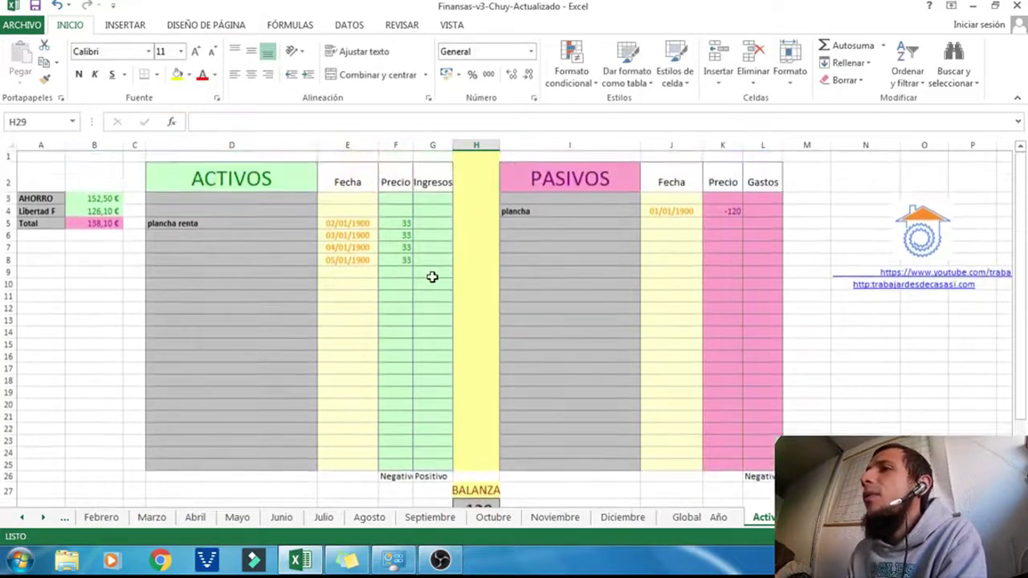
- Clear the four 33 values from the Precio column
click(402, 223)
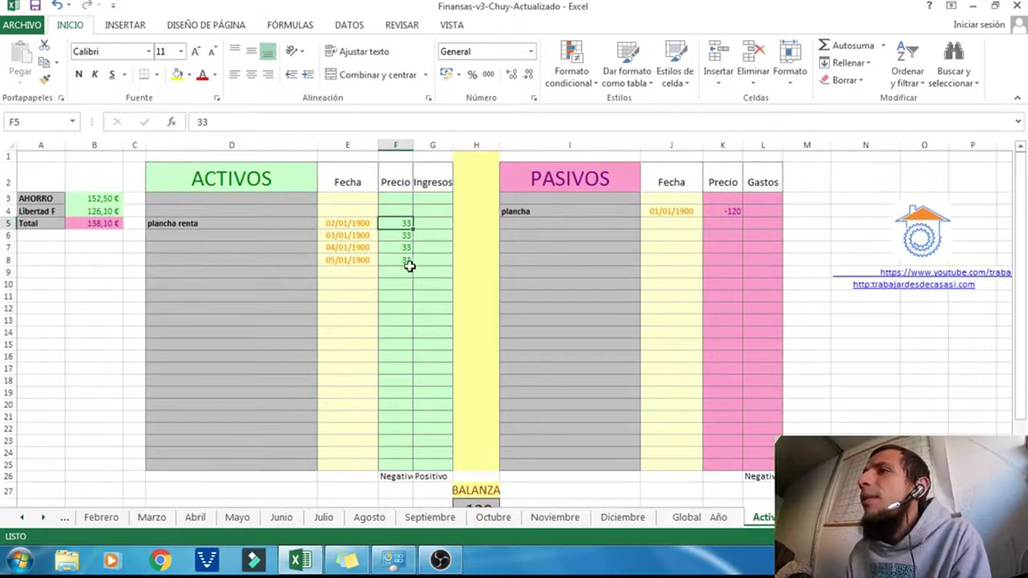
shift+click(409, 259)
drag(415, 229, 432, 231)
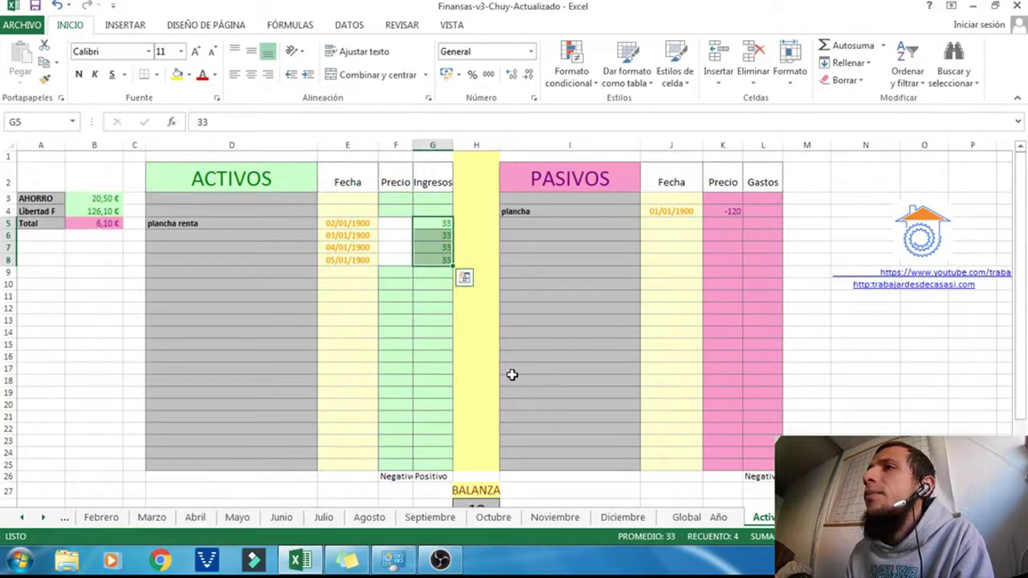
key(ctrl+z)
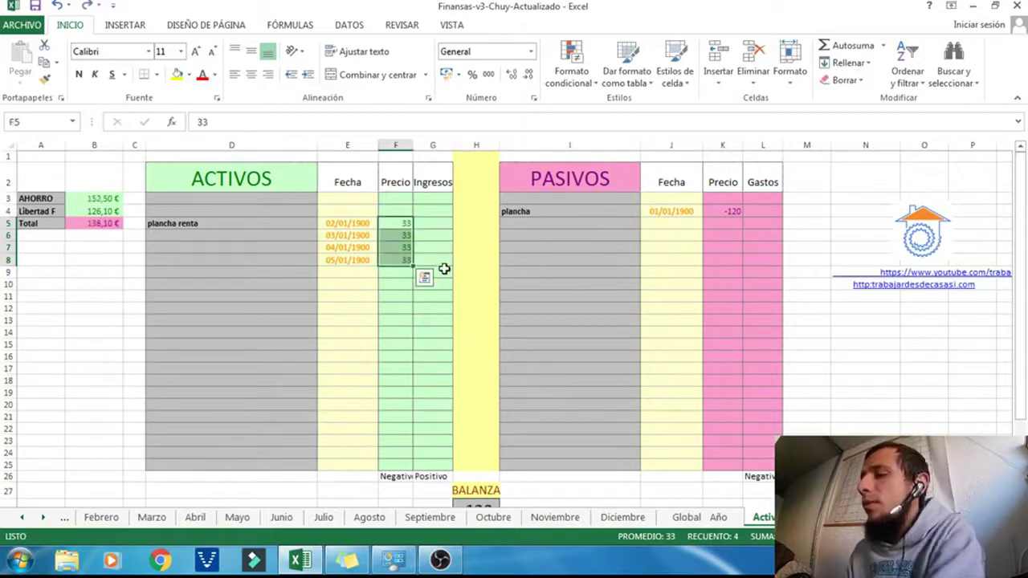
key(Delete)
- Enter 33 in each of G5:G8 under Ingresos
click(436, 217)
text(33)
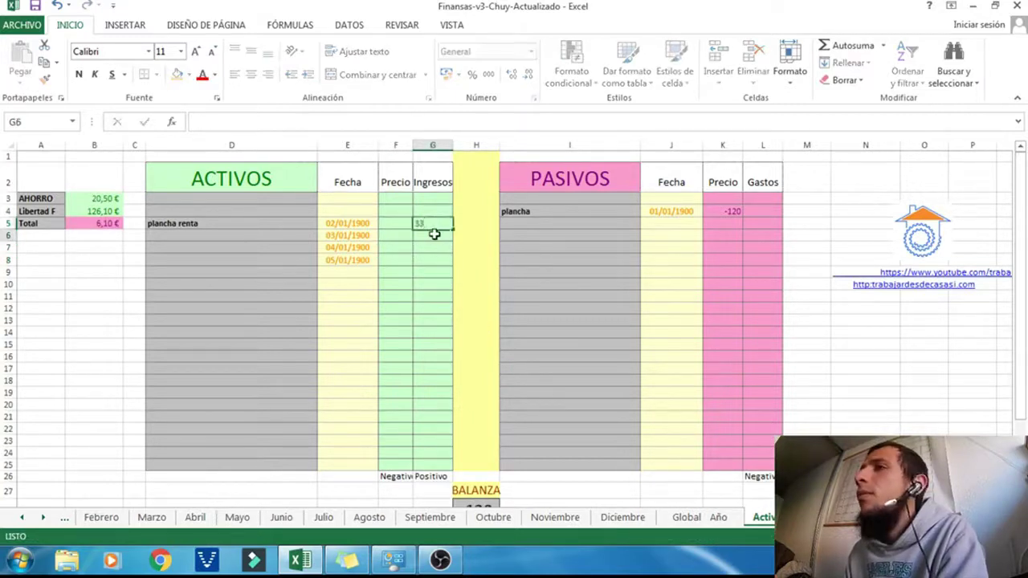
key(Return)
text(33)
key(Return)
text(33)
key(Return)
text(33)
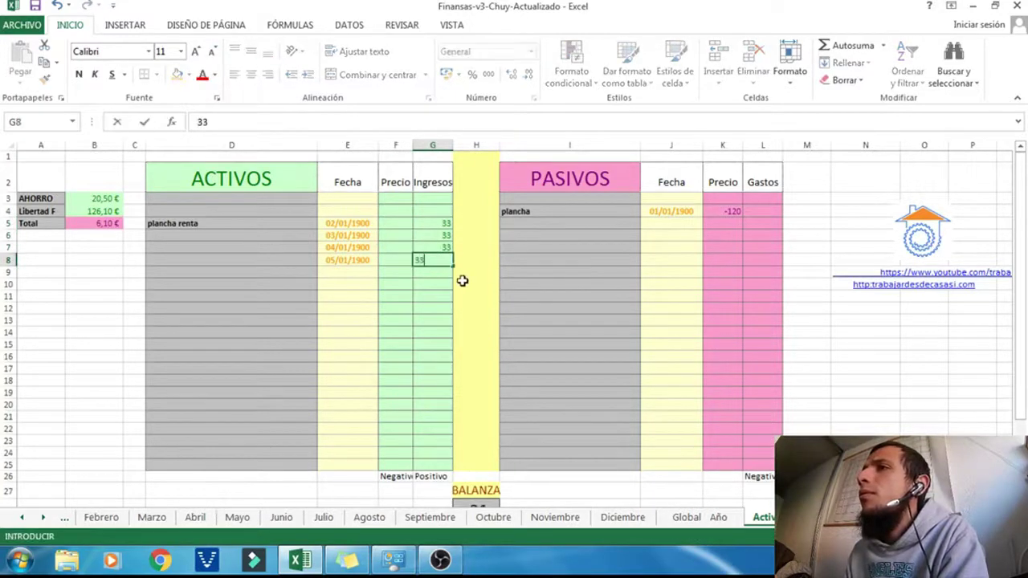
click(466, 284)
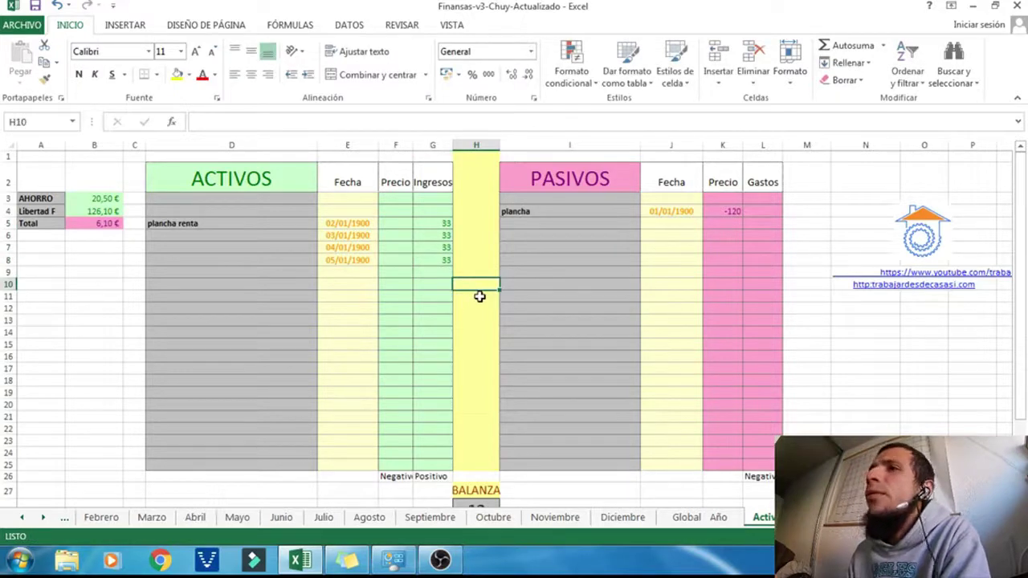
- Repoint the Total formula in B5 from Precio to the Ingresos range G3:G25
double_click(104, 224)
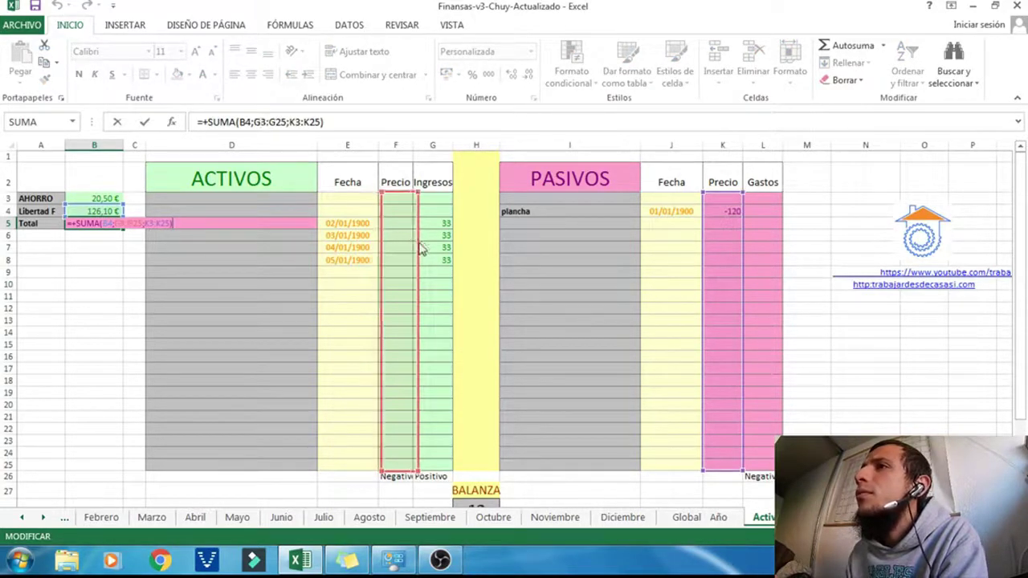
drag(411, 241, 430, 245)
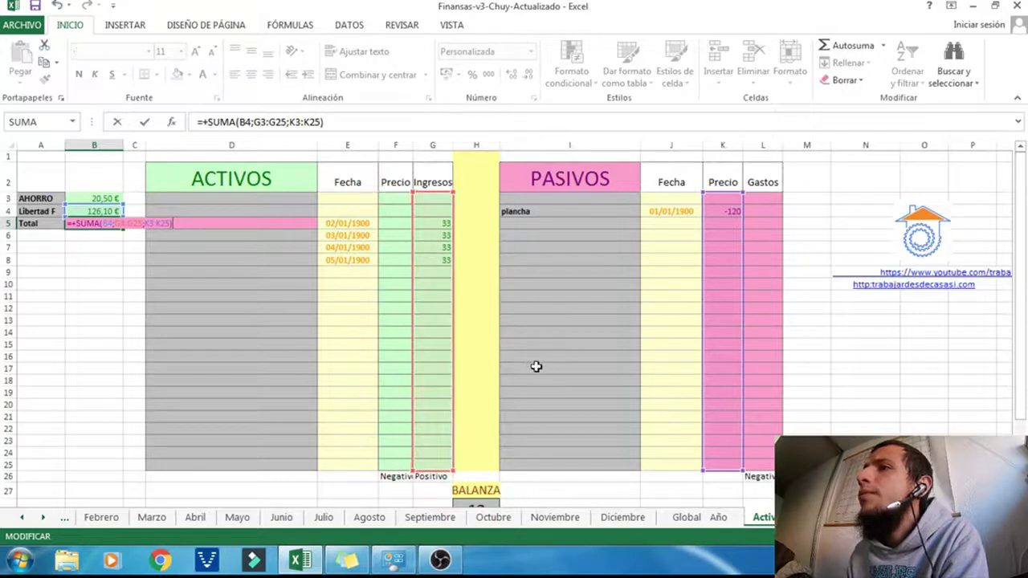
key(Return)
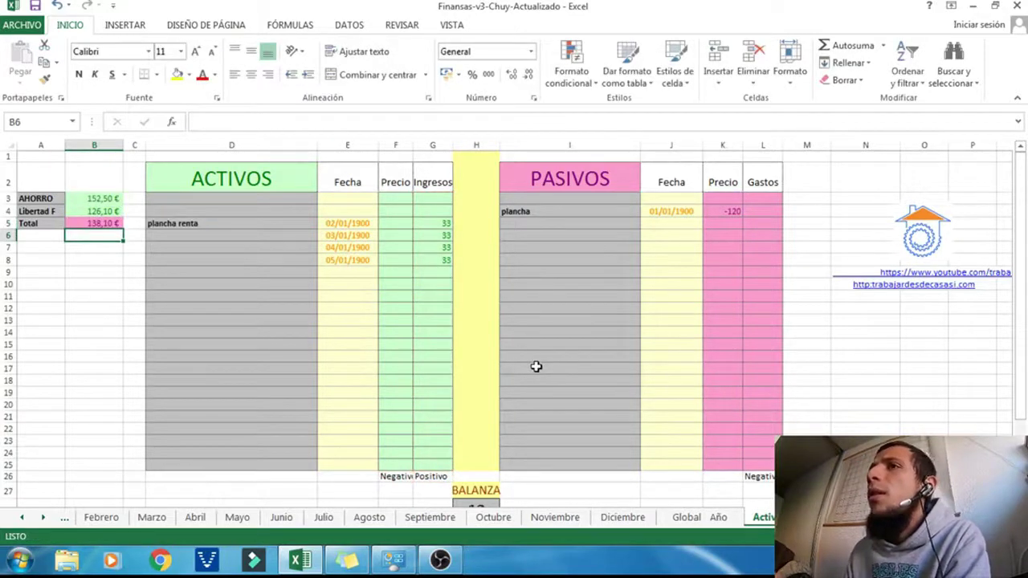
click(571, 346)
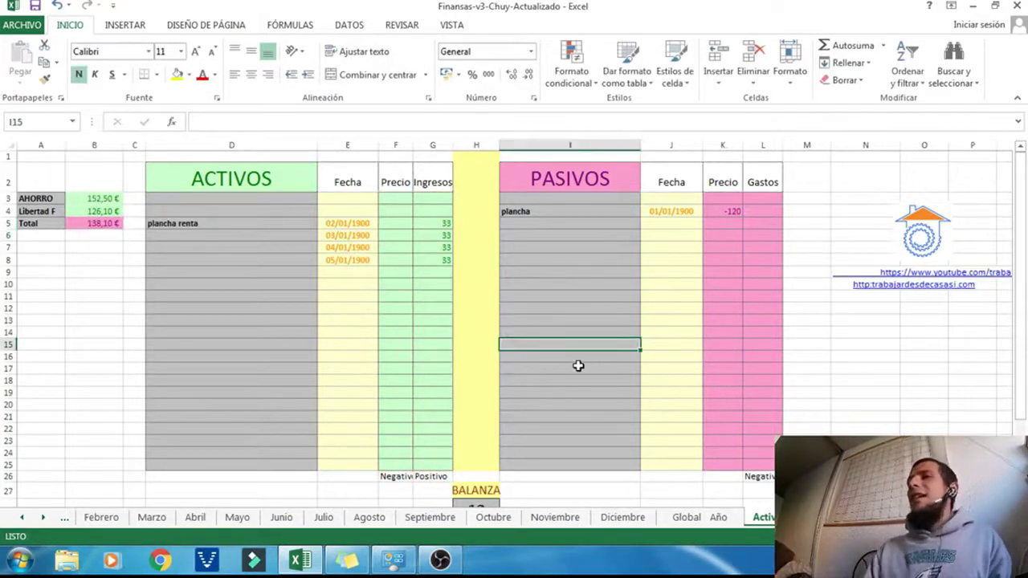
click(575, 211)
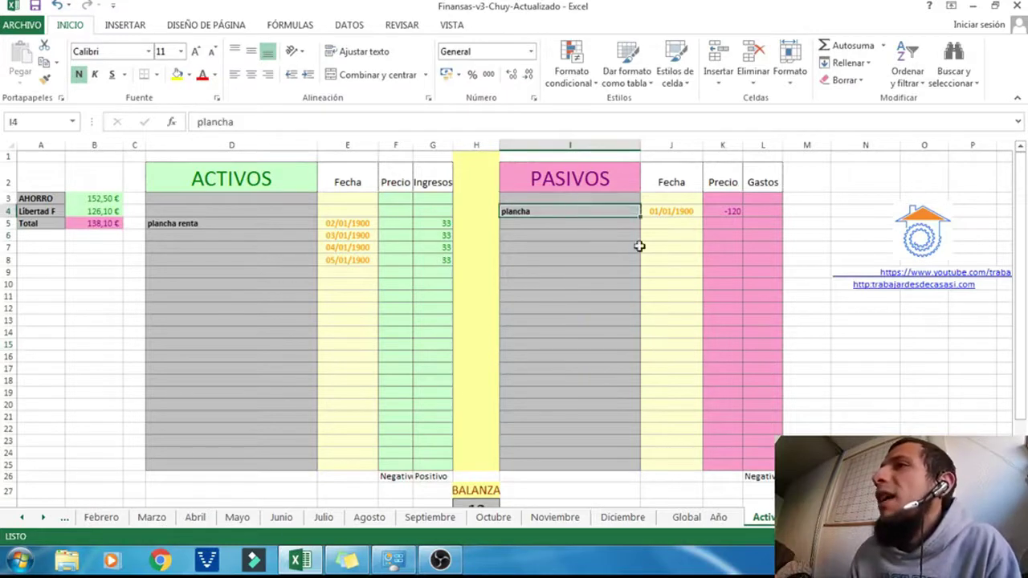
click(728, 213)
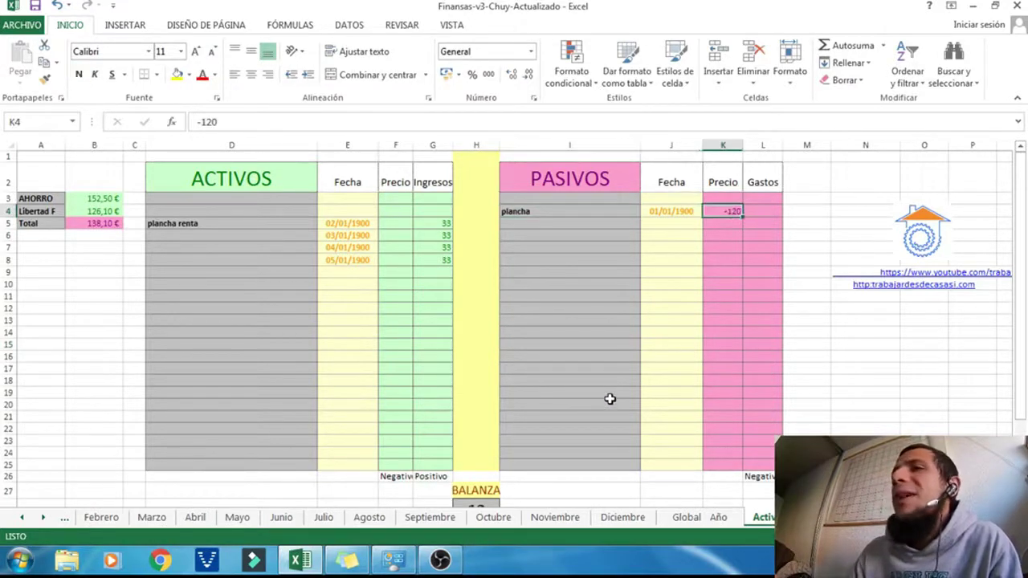
- Clear the four 33 income values in G5:G8
drag(434, 223, 429, 256)
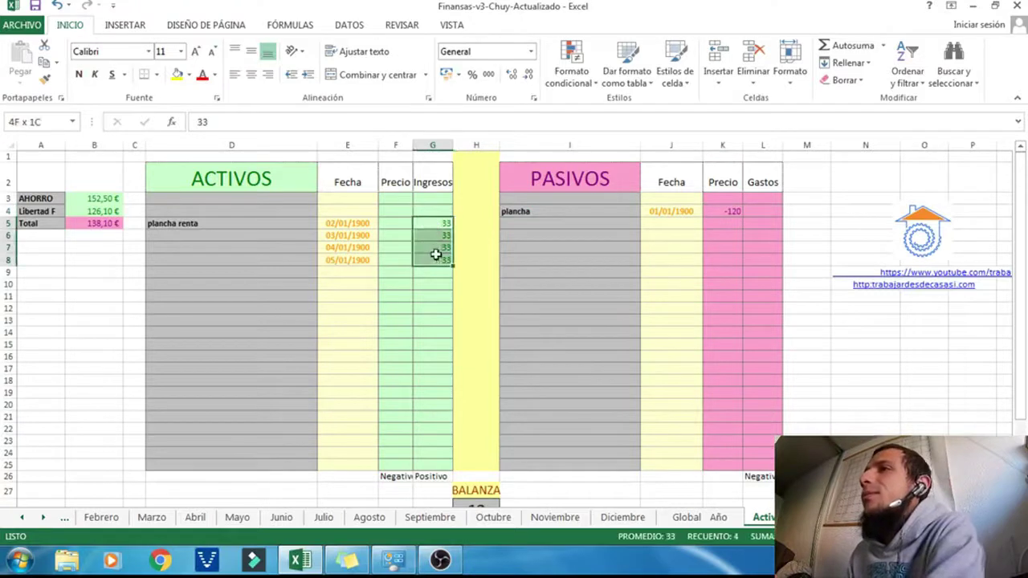
key(Delete)
click(432, 320)
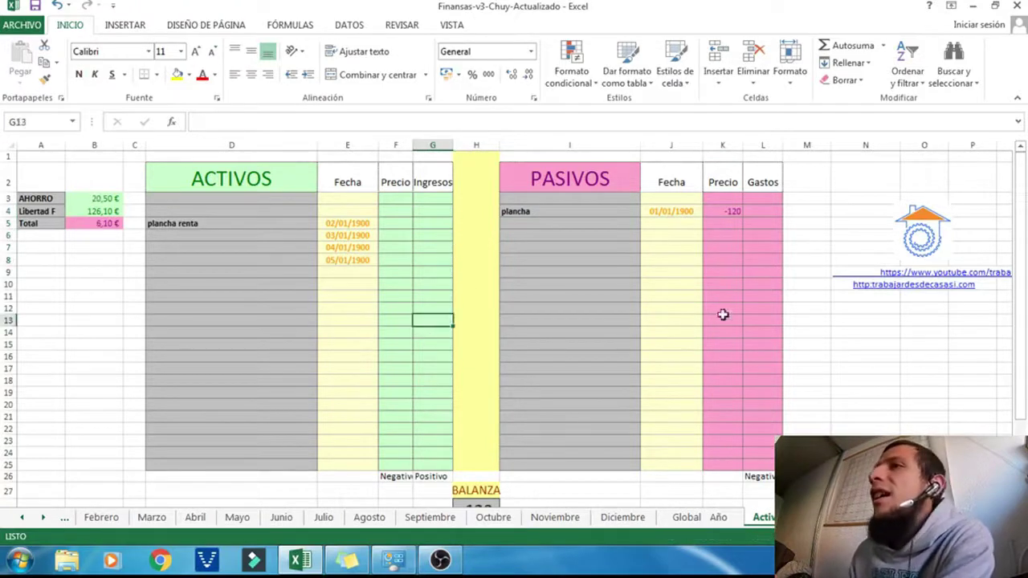
- Delete the -120 price in K4 to test the totals, then re-enter -120
click(728, 212)
key(Delete)
click(729, 271)
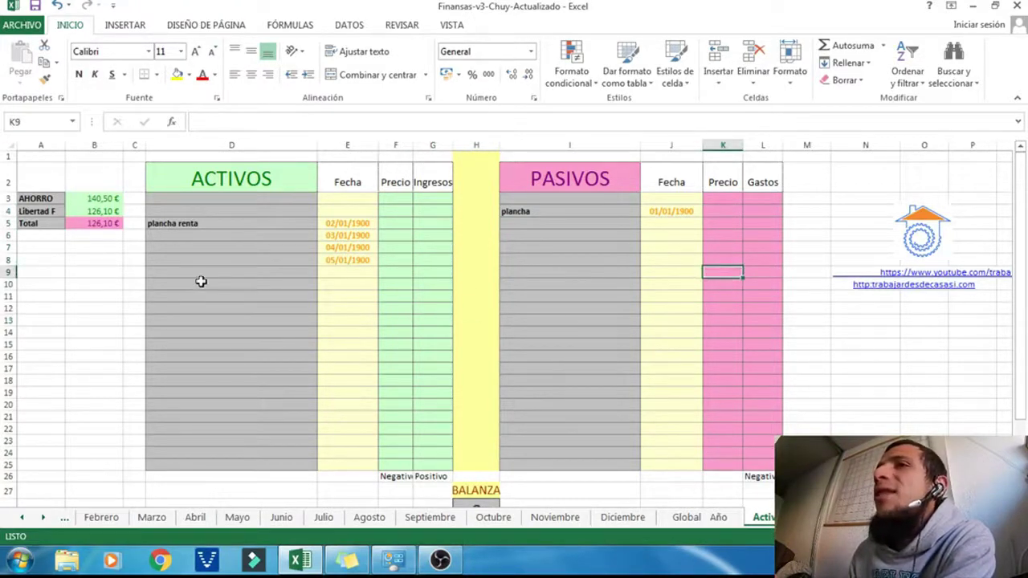
click(92, 213)
click(92, 222)
click(100, 211)
click(105, 223)
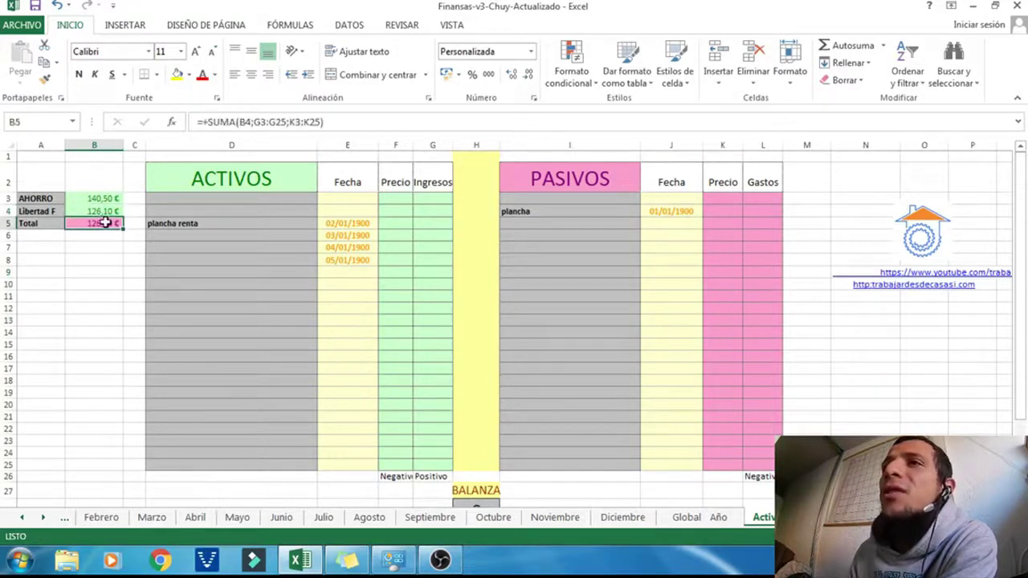
click(717, 211)
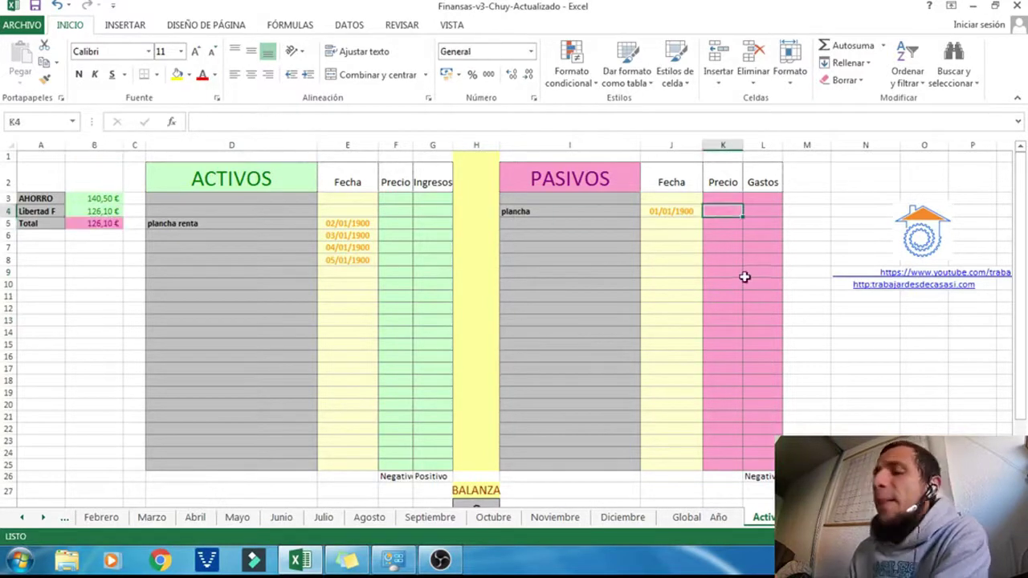
text(-120)
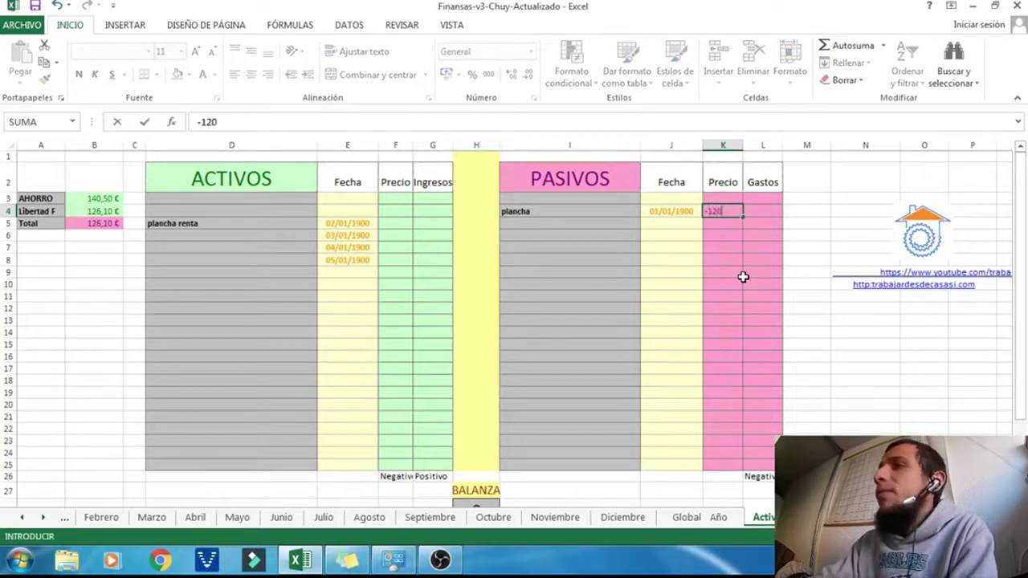
key(Return)
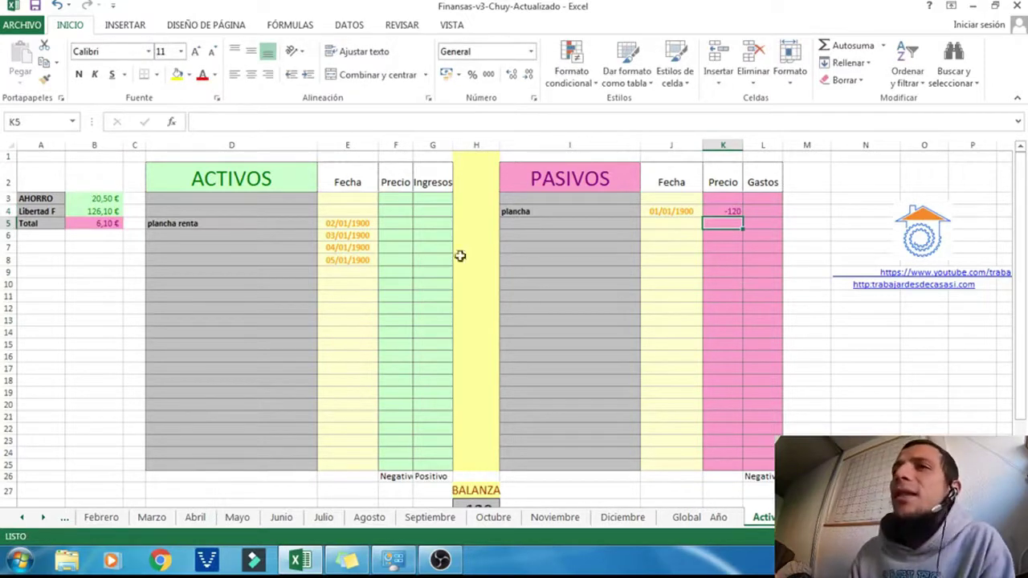
- Review the Total formula in B5 and the source of the Libertad F value
click(246, 292)
click(110, 224)
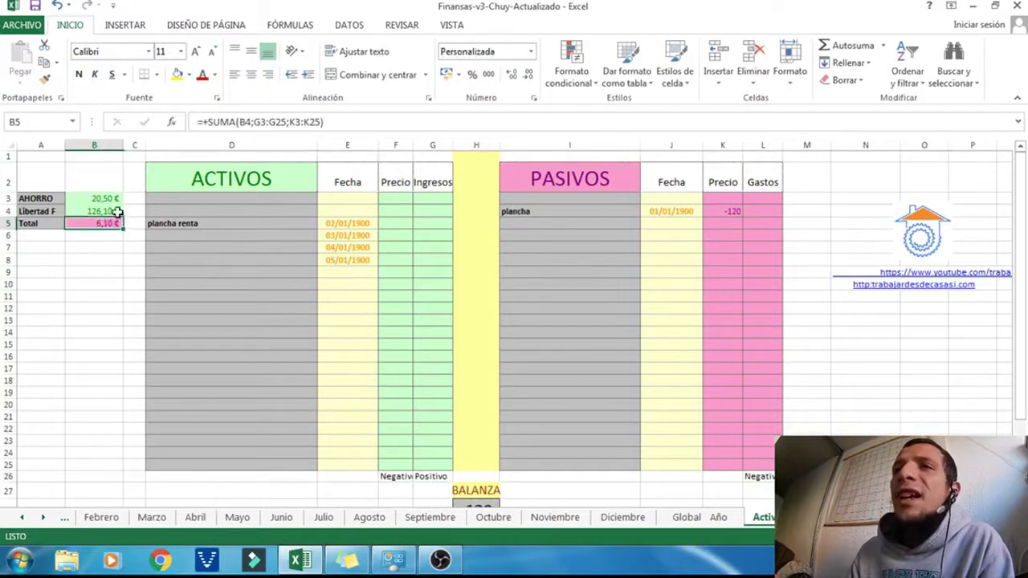
click(117, 210)
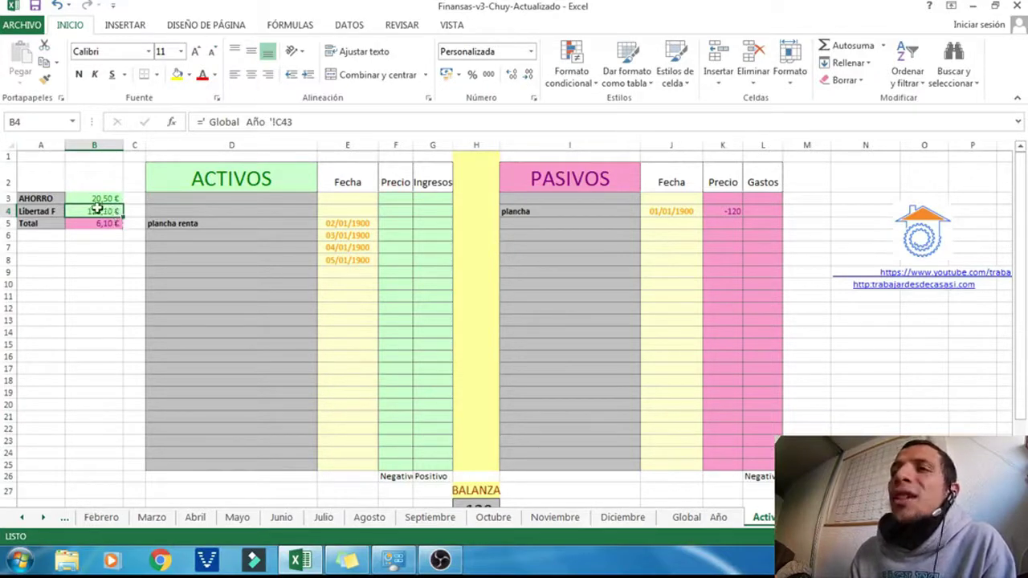
click(98, 224)
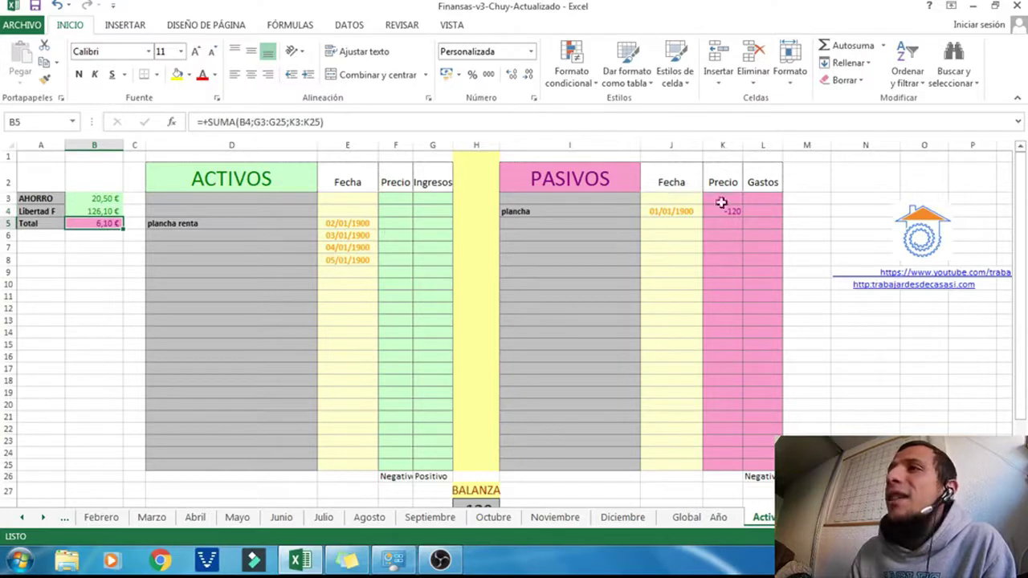
click(723, 199)
- Re-enter 33 as the income in G5
click(98, 225)
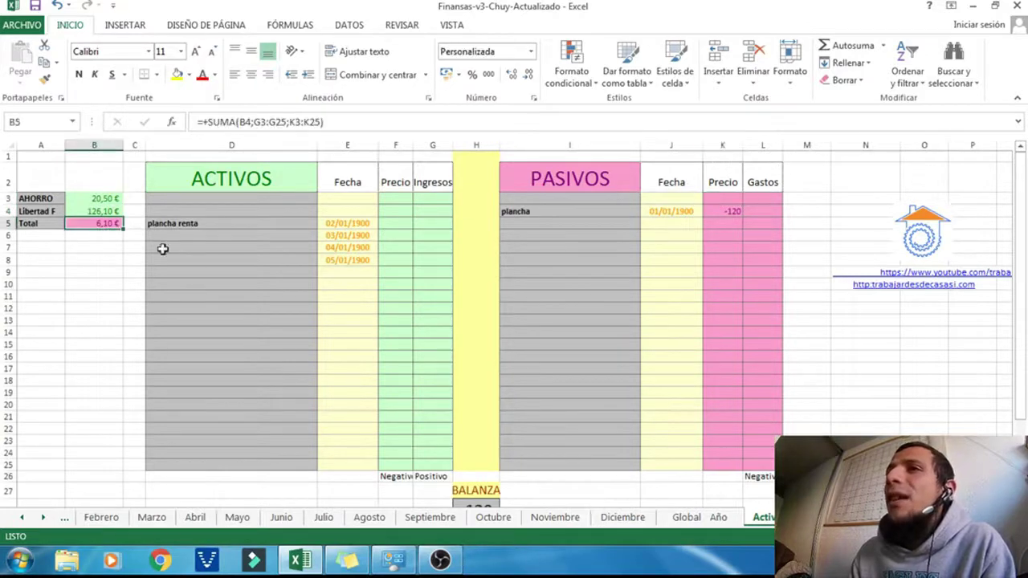
click(433, 228)
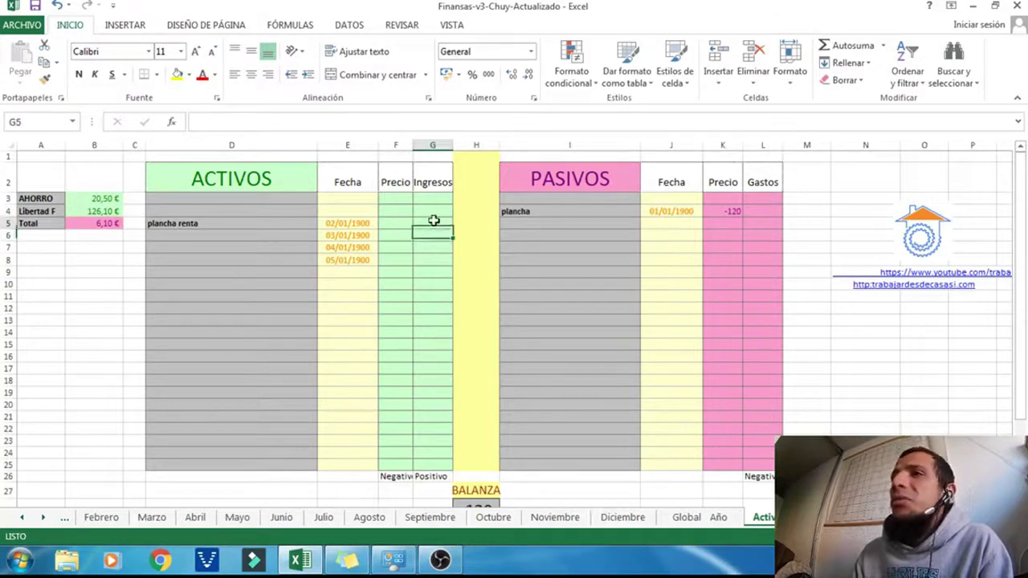
text(22)
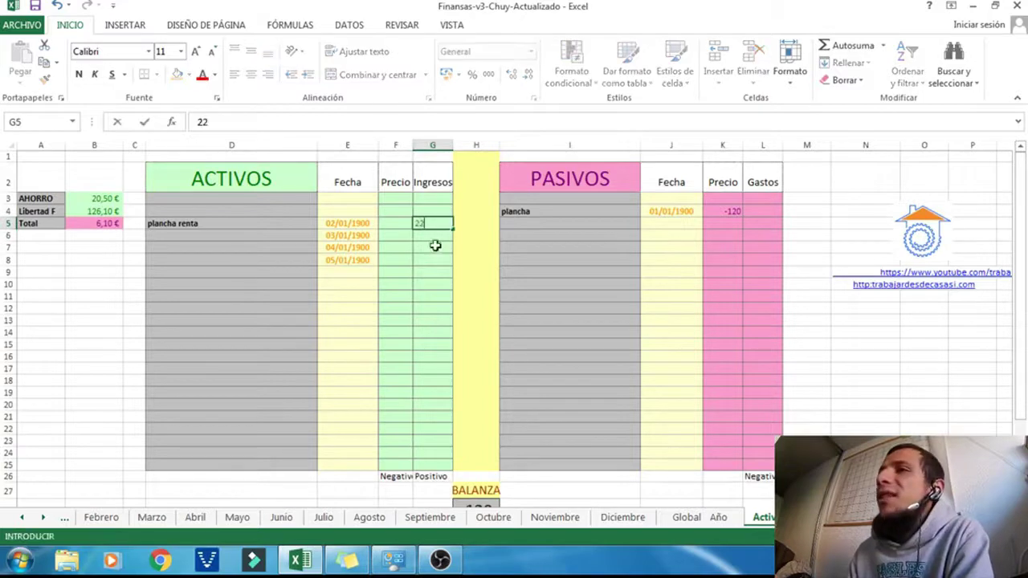
key(BackSpace)
key(BackSpace)
text(33)
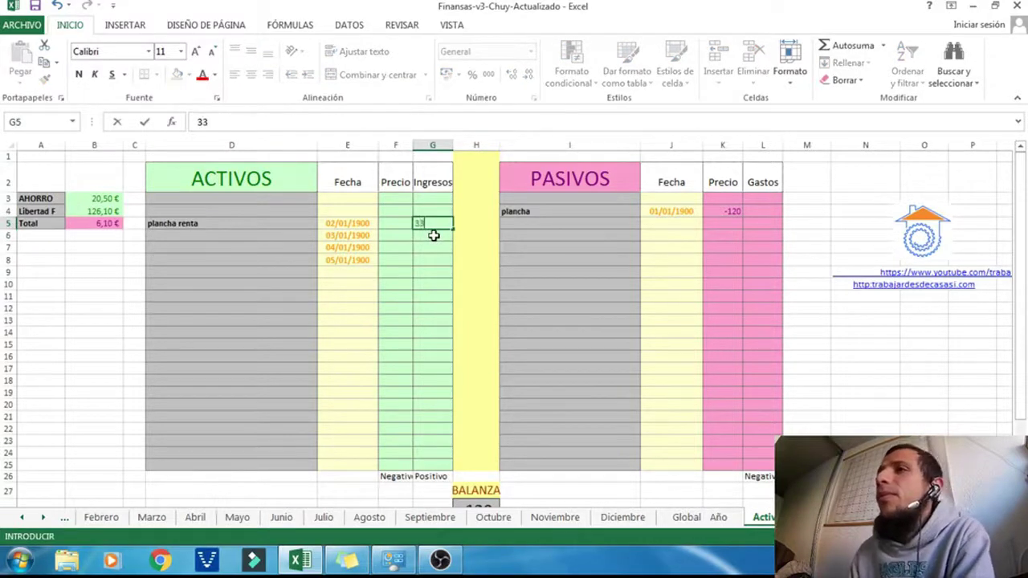
key(Return)
- Log 33 of income in G6 and G7
scroll(549, 300, down, 1)
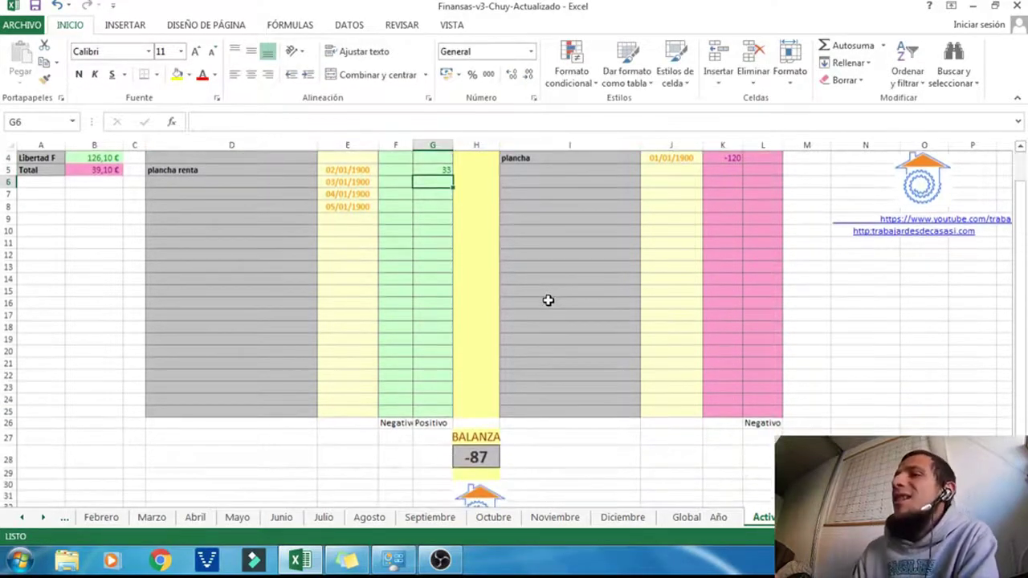
scroll(548, 300, up, 1)
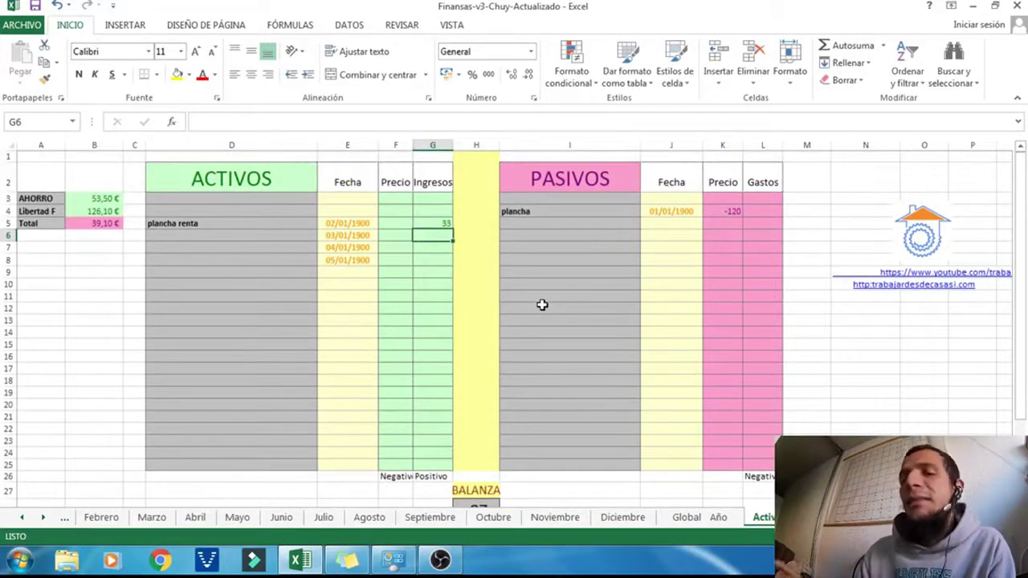
scroll(542, 304, down, 1)
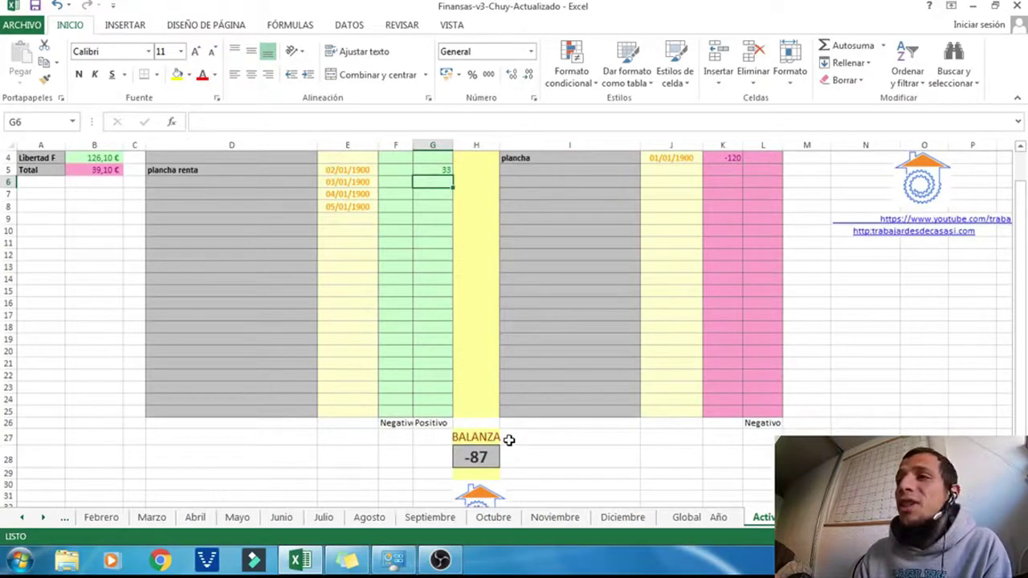
scroll(504, 416, up, 1)
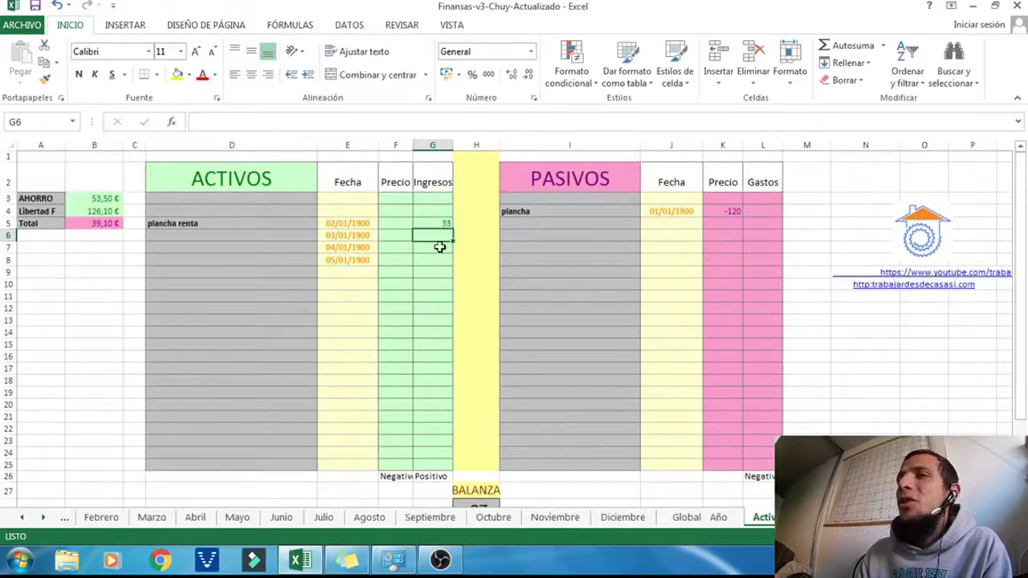
text(33)
click(502, 284)
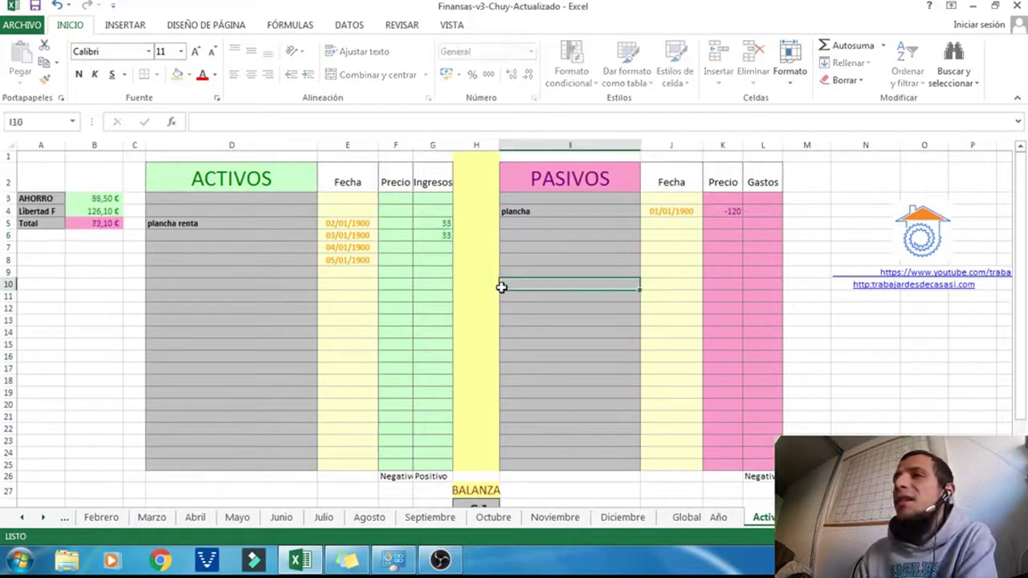
scroll(546, 339, down, 1)
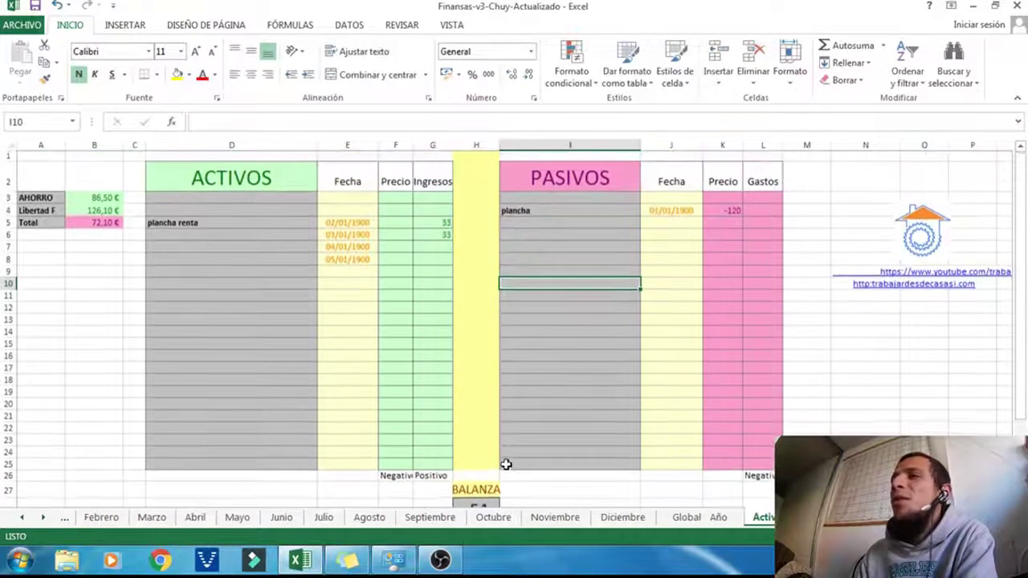
scroll(506, 460, up, 1)
click(442, 247)
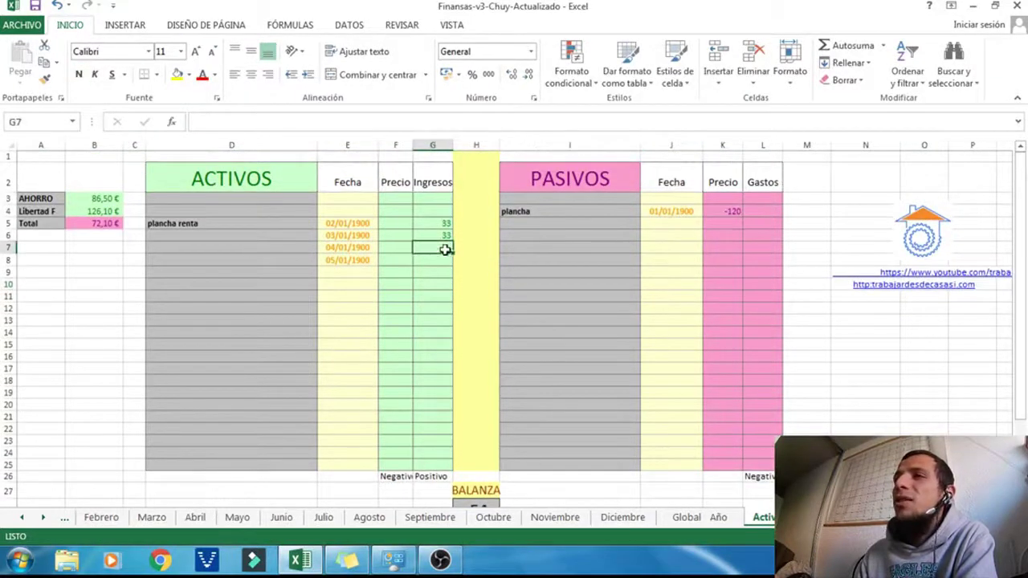
text(33)
click(518, 298)
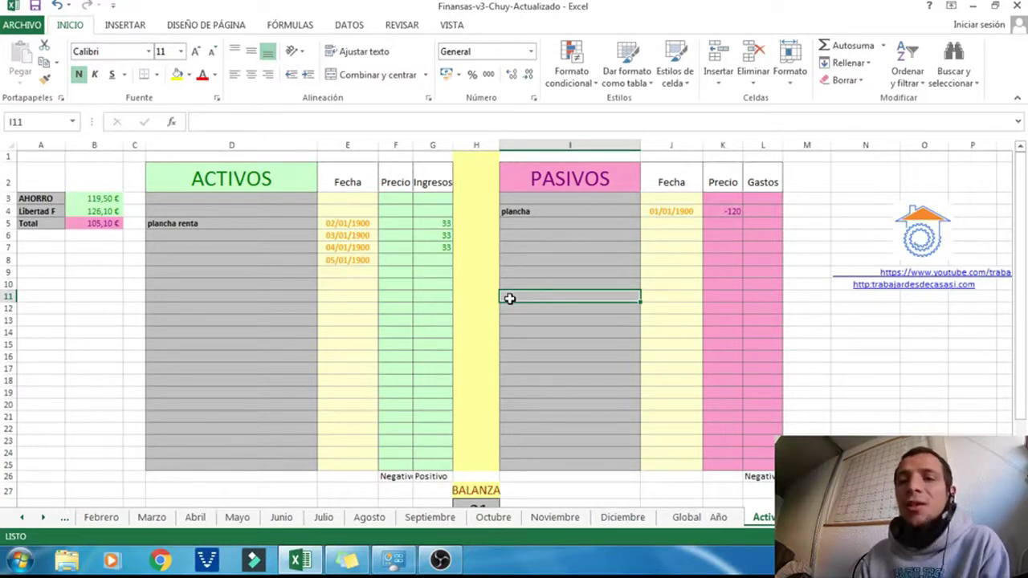
- Log 33 in G8 and check the updated BALANZA
click(444, 260)
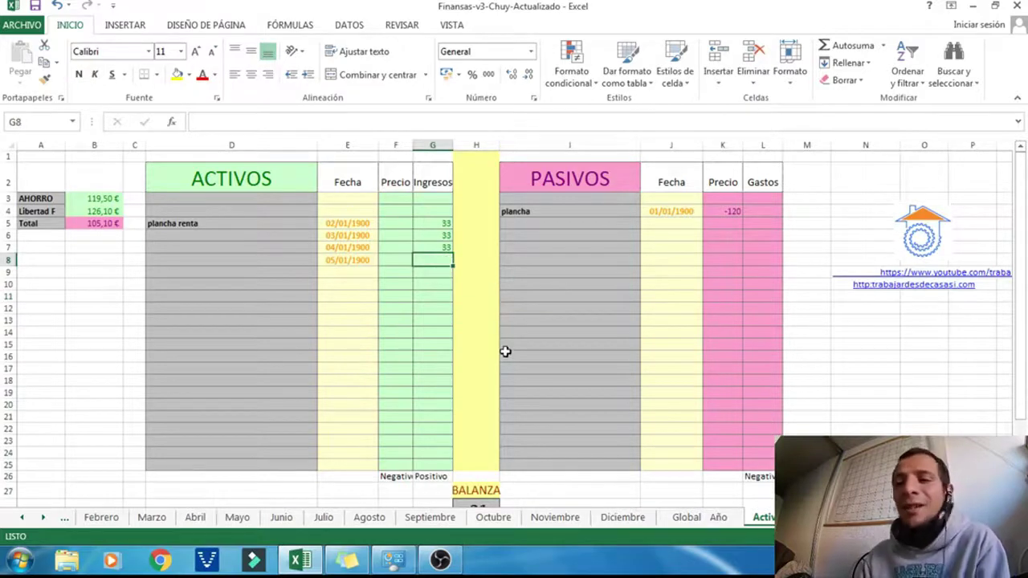
text(33)
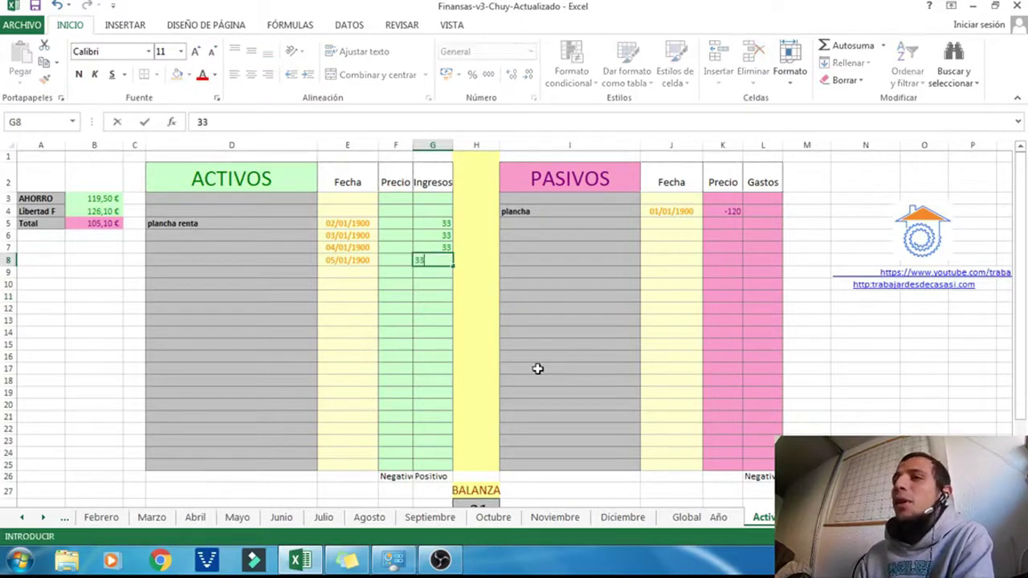
scroll(546, 362, down, 1)
click(546, 304)
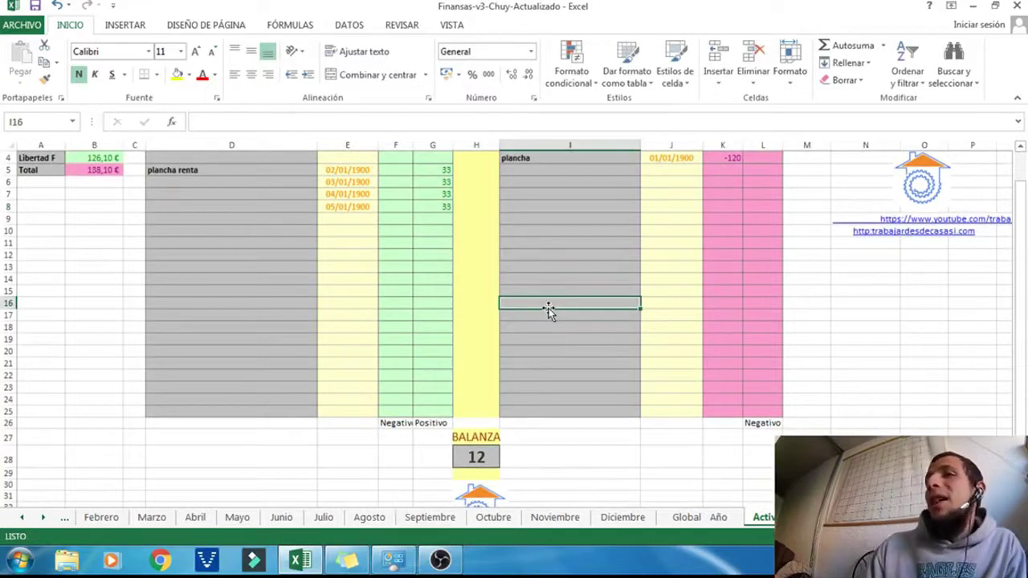
scroll(536, 346, up, 1)
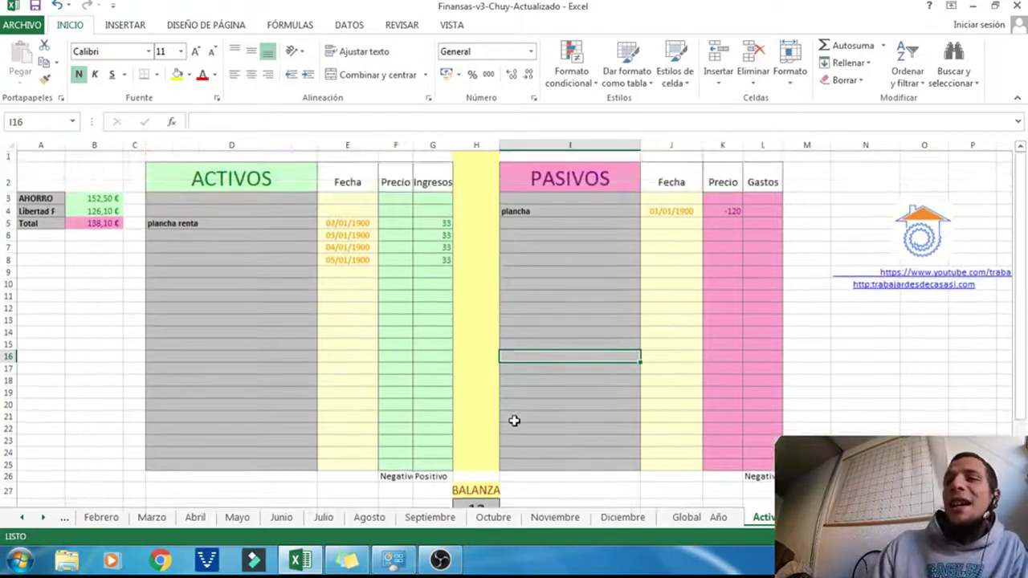
scroll(514, 420, down, 1)
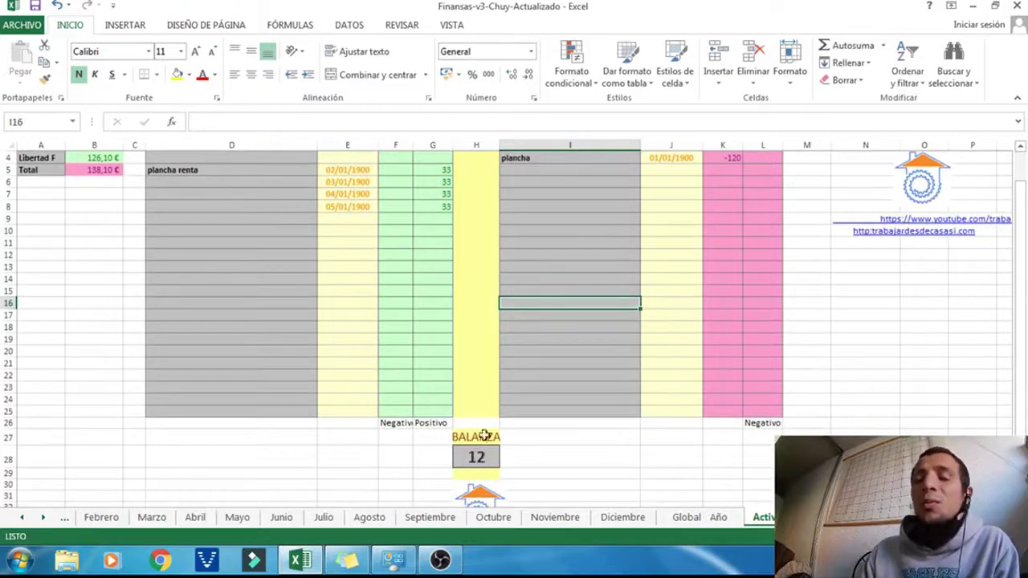
scroll(496, 418, up, 1)
- Review the ACTIVOS and PASIVOS blocks and the PASIVOS Gastos column
click(565, 334)
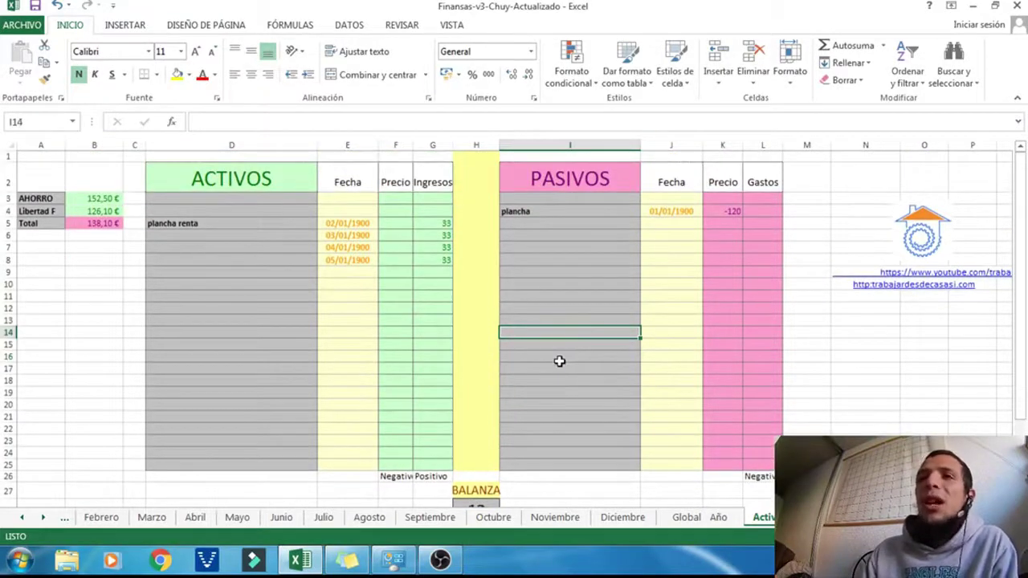
drag(260, 180, 434, 388)
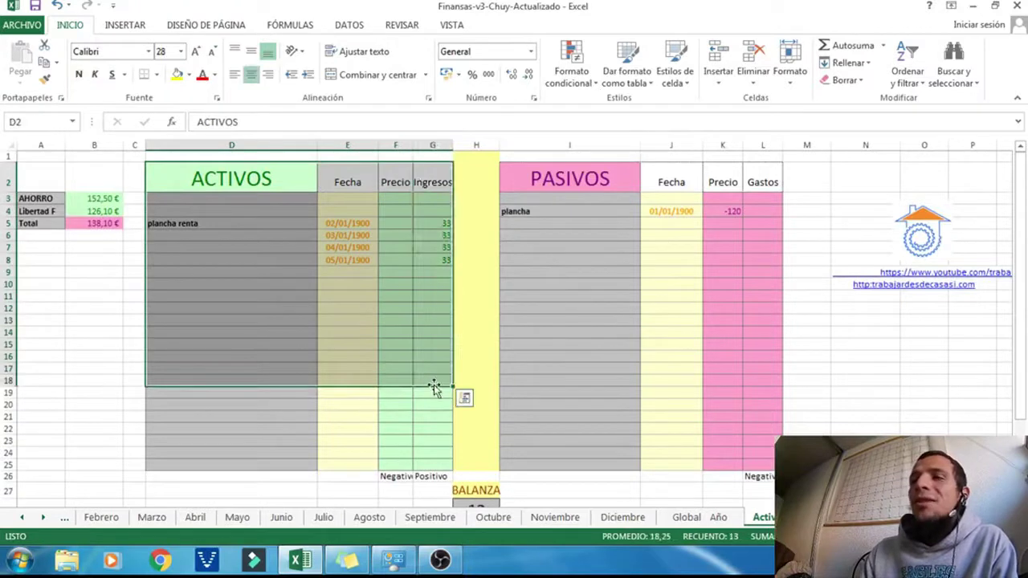
click(423, 320)
drag(560, 178, 749, 335)
click(686, 357)
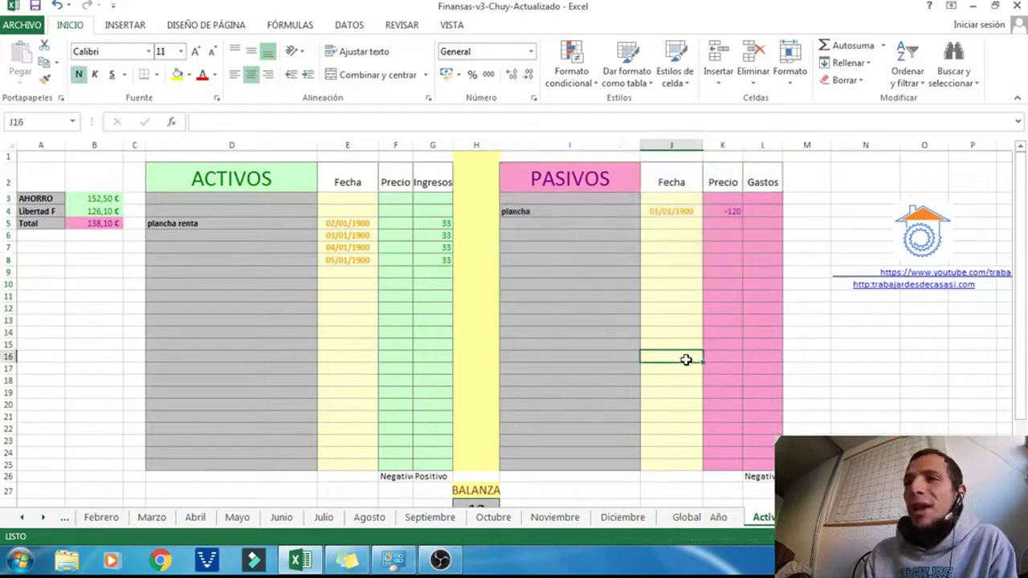
click(751, 211)
click(776, 246)
click(764, 284)
click(770, 235)
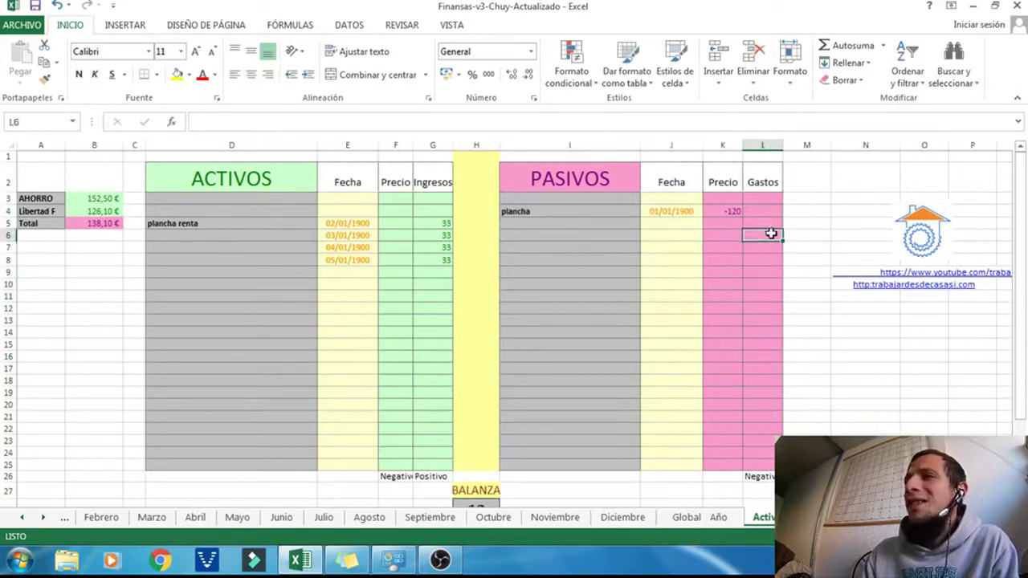
click(765, 271)
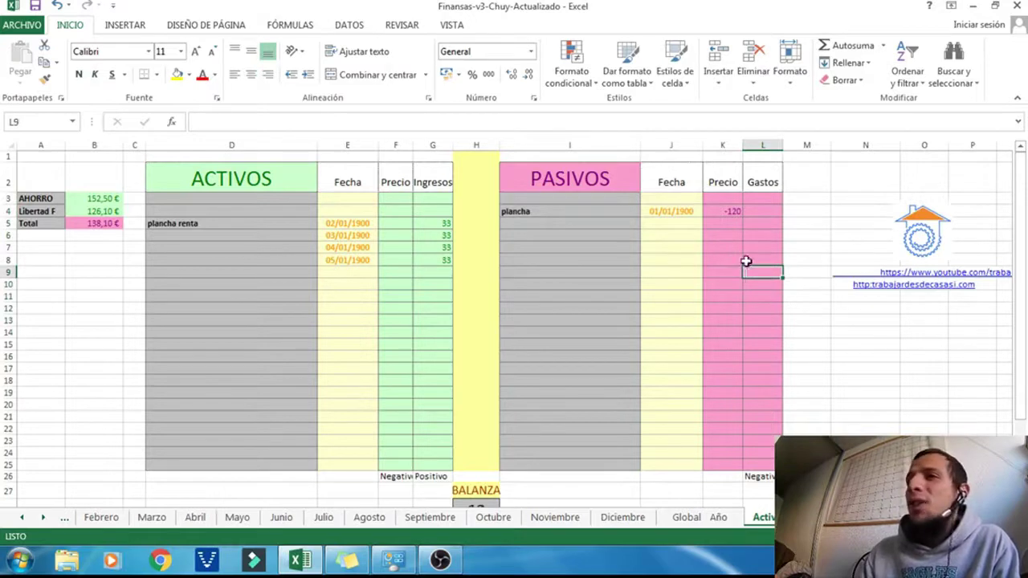
click(763, 247)
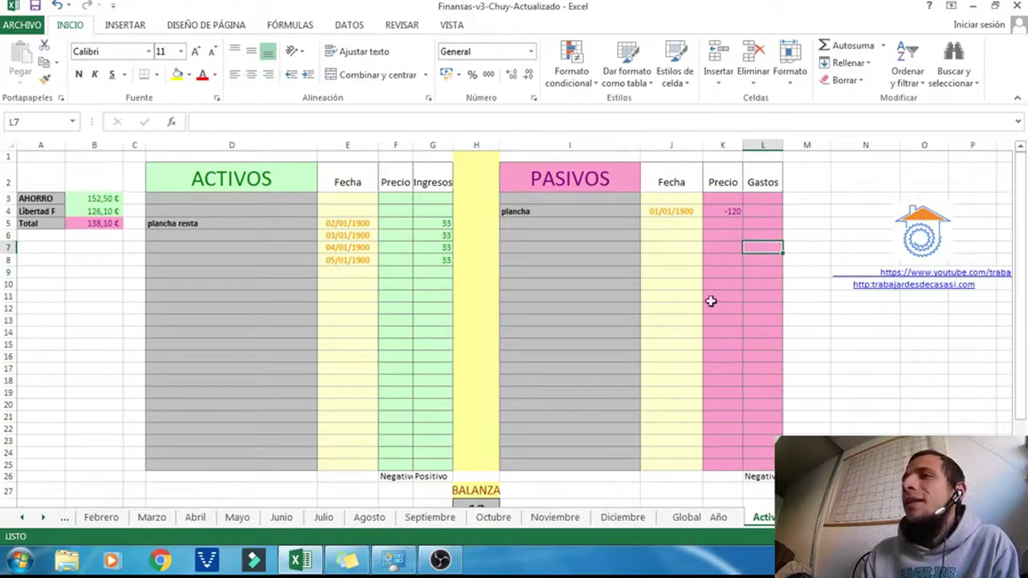
click(562, 282)
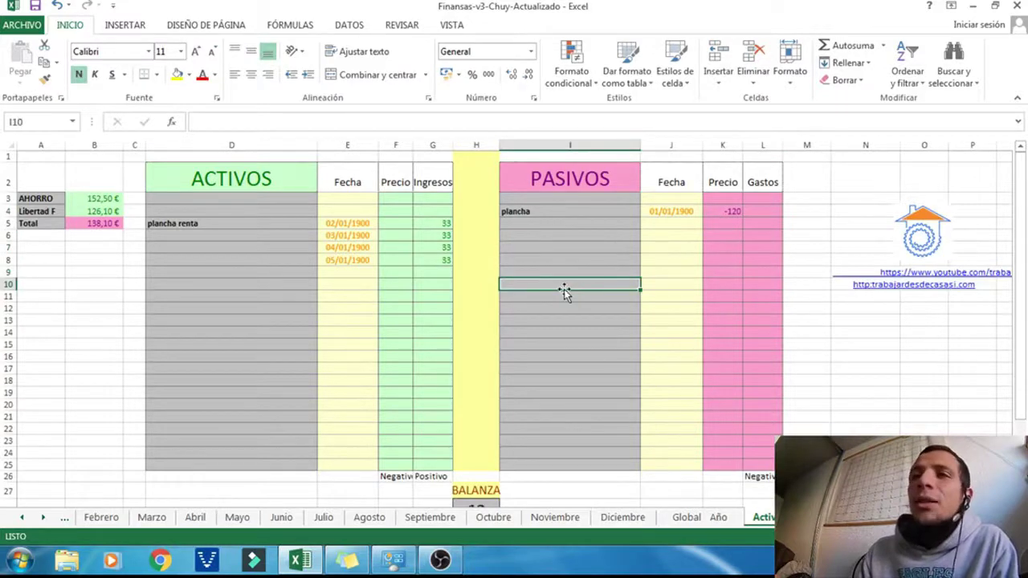
- Date row 9 as 06/01/1900 with a 33 income in G9
click(344, 272)
text(6)
click(440, 275)
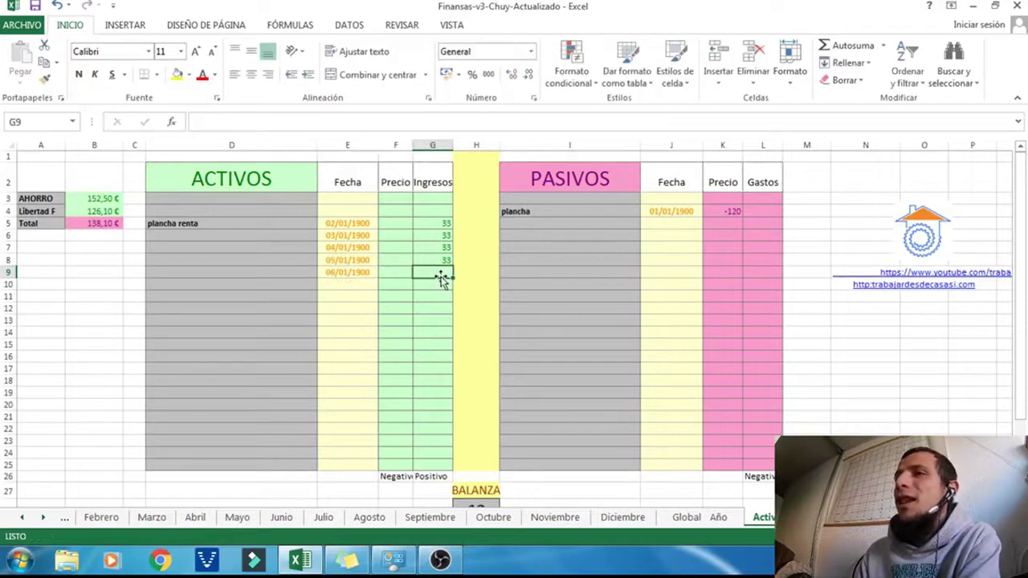
text(33)
click(516, 313)
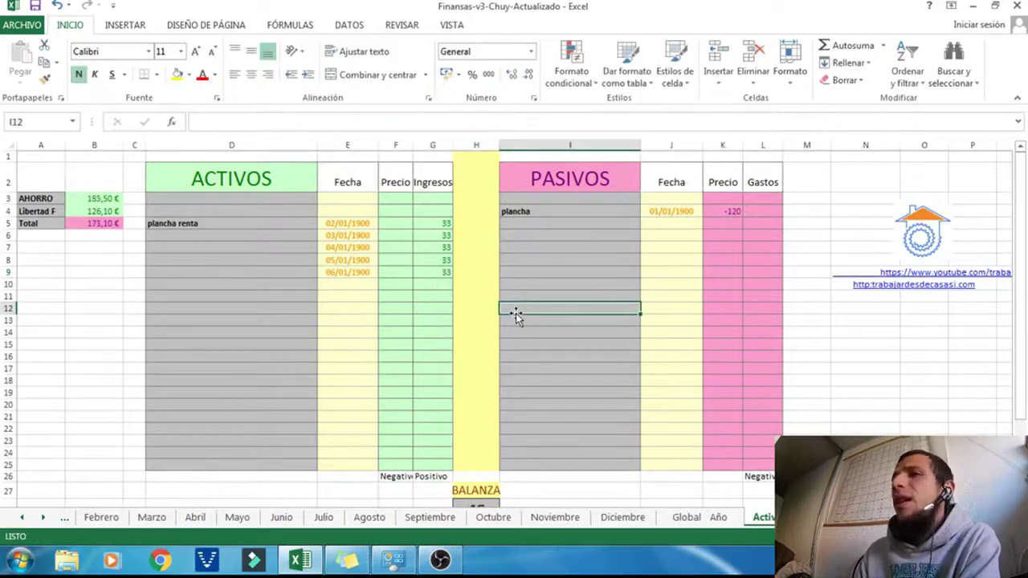
scroll(516, 313, down, 3)
scroll(503, 324, up, 1)
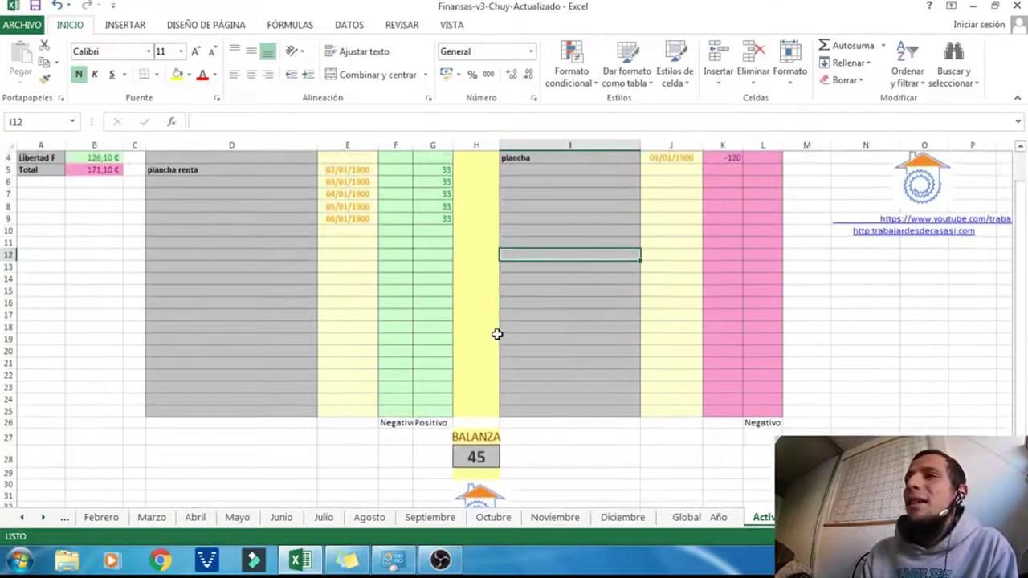
scroll(496, 333, up, 1)
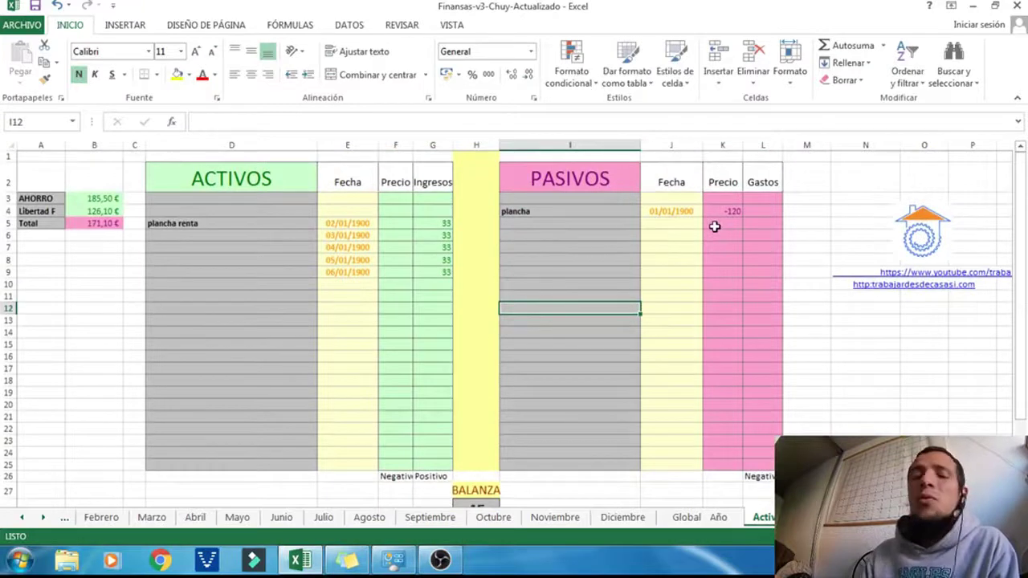
click(614, 247)
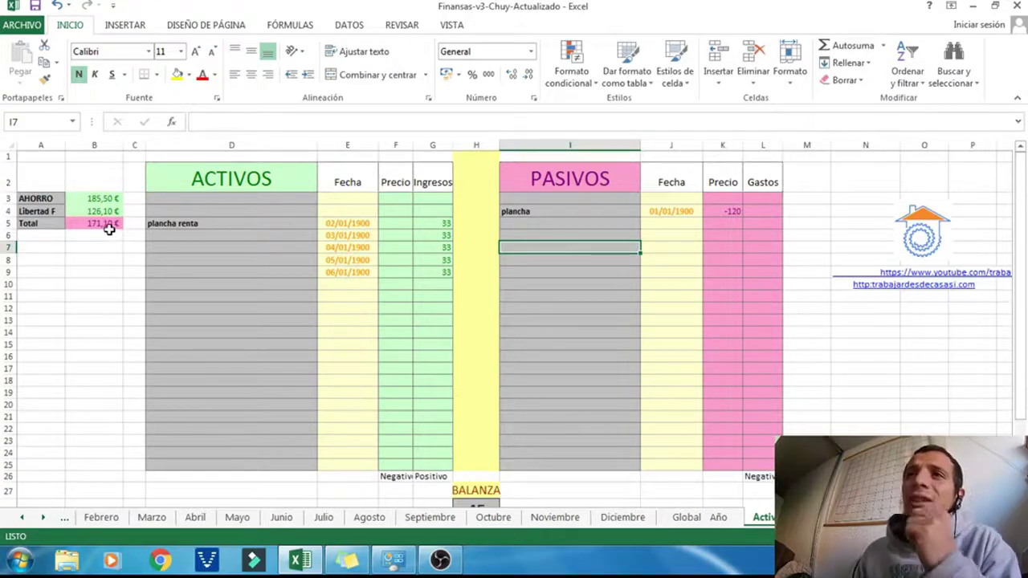
click(110, 234)
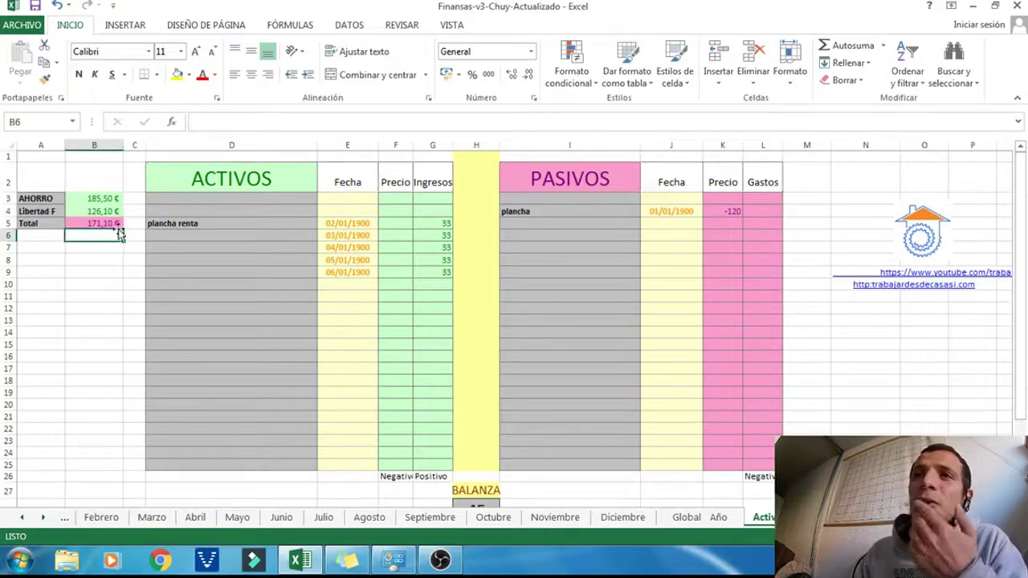
click(22, 517)
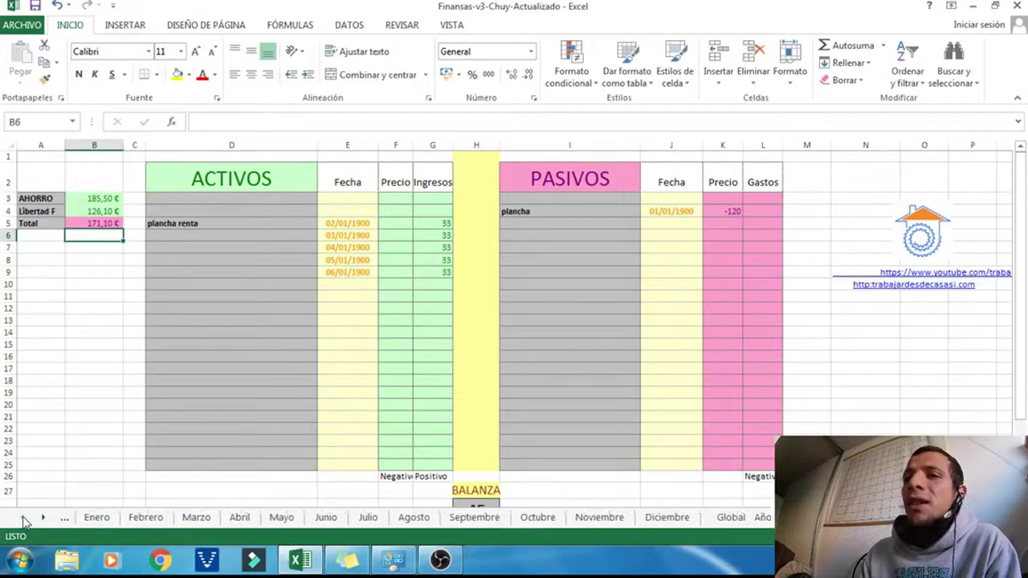
- On the Global sheet, inspect the C43 TOTAL, T.L.Financ link, Libertad F sum, AHORRO and Resto formulas
click(732, 518)
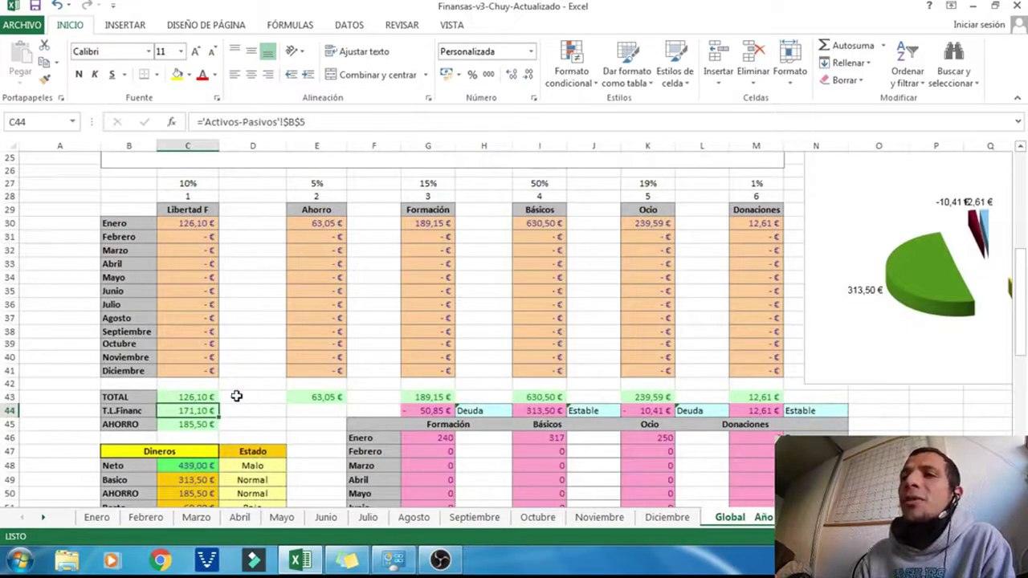
click(206, 397)
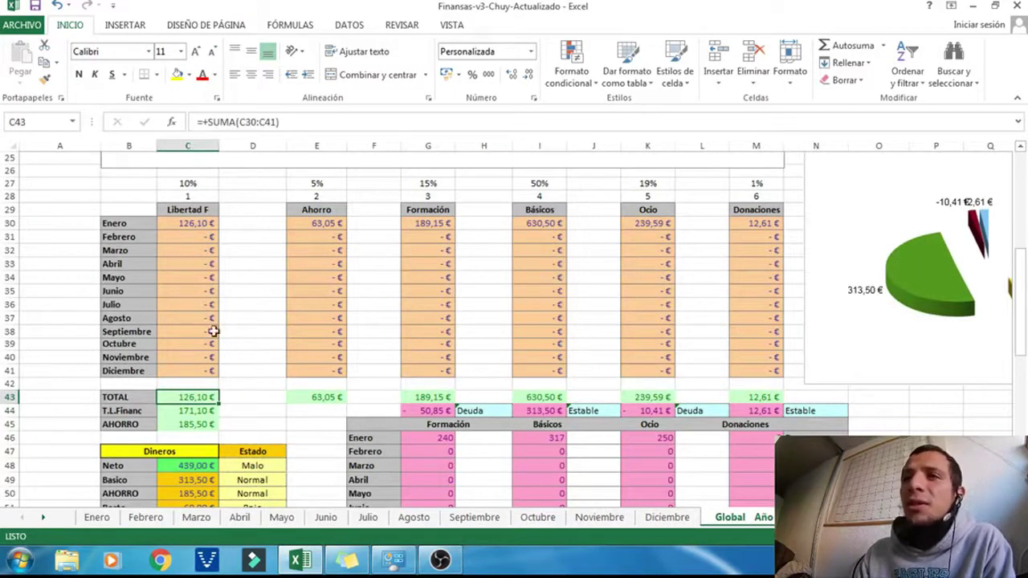
click(200, 413)
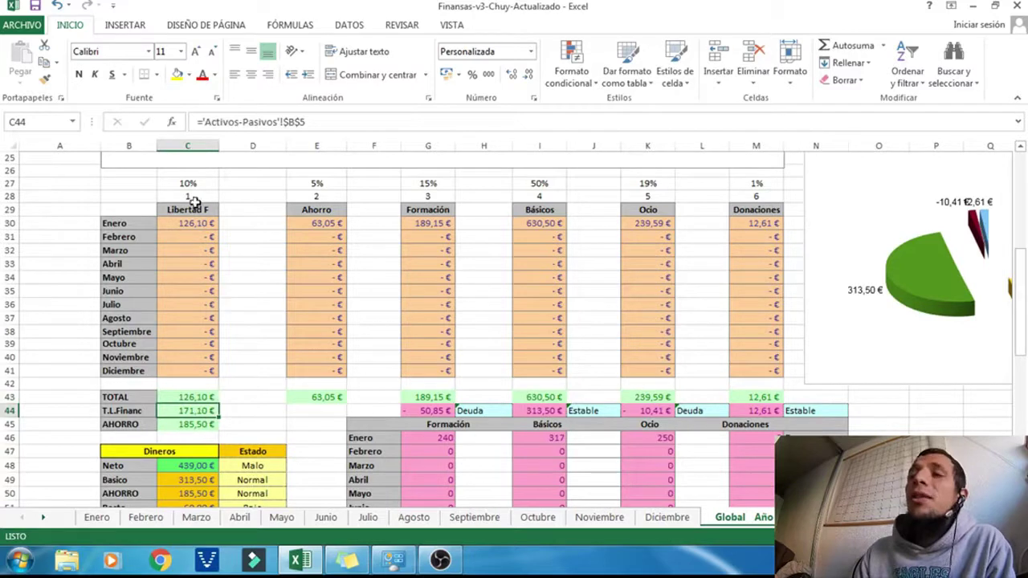
drag(191, 215, 207, 396)
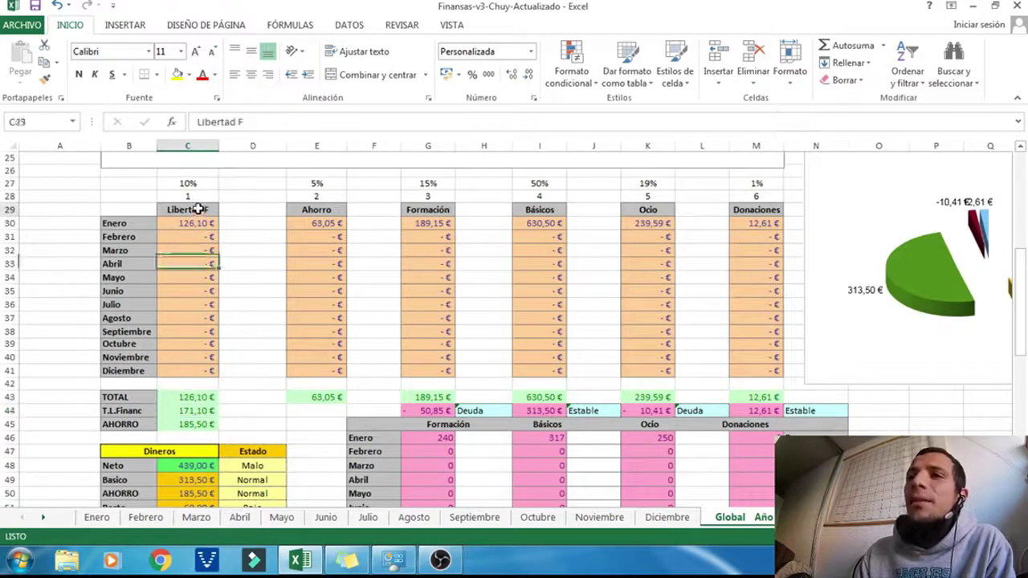
click(200, 410)
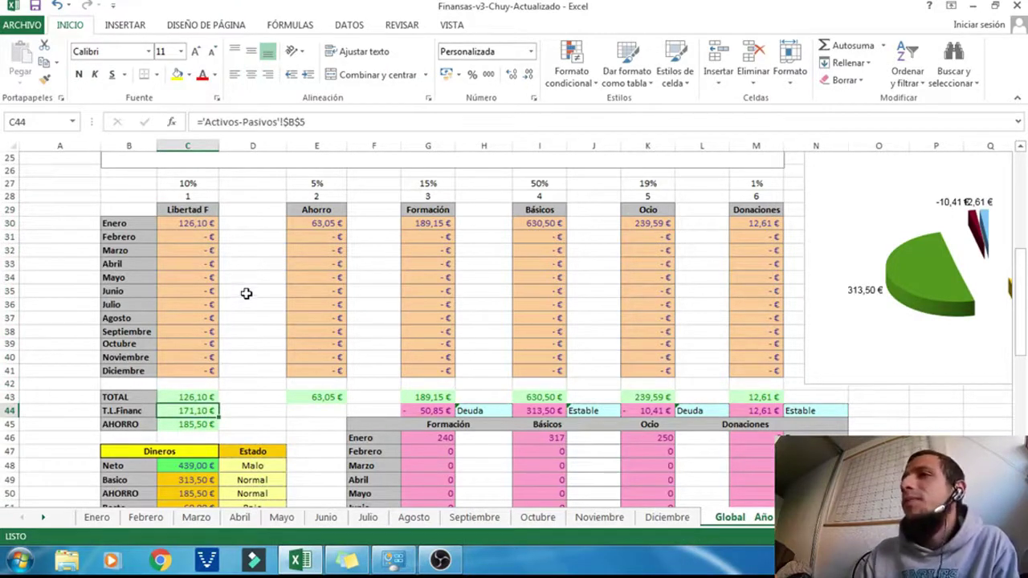
scroll(247, 293, down, 1)
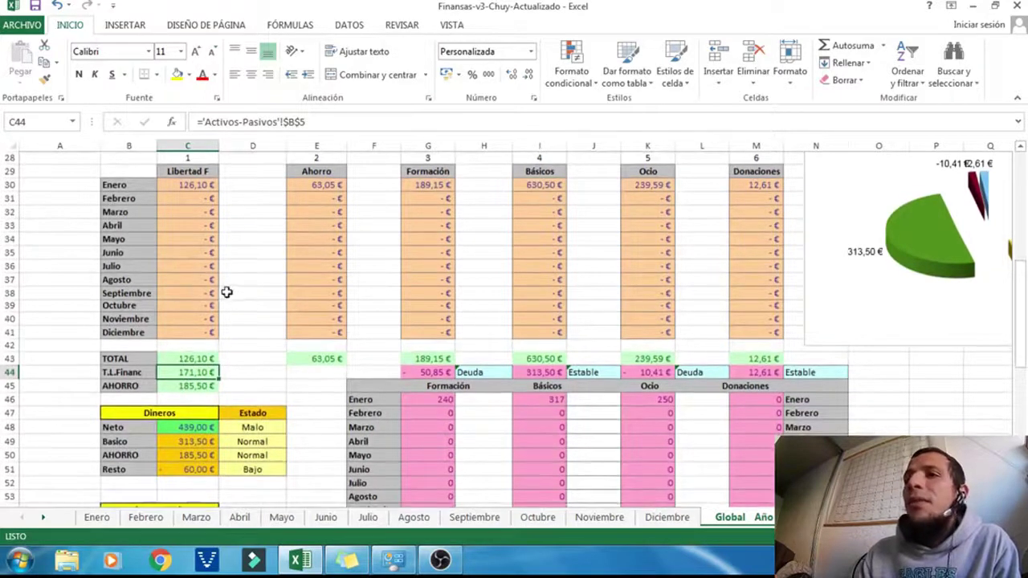
click(198, 387)
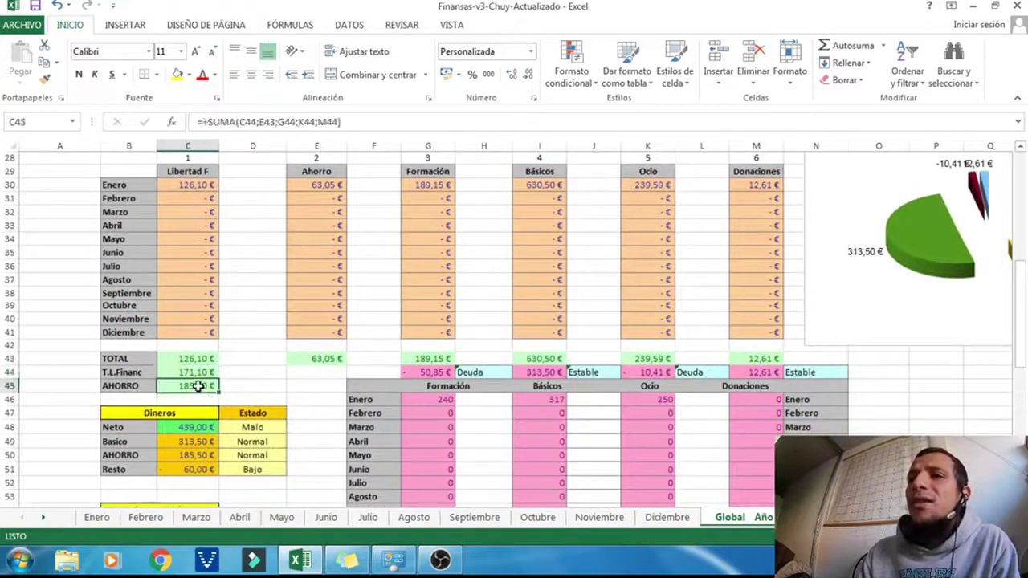
click(200, 473)
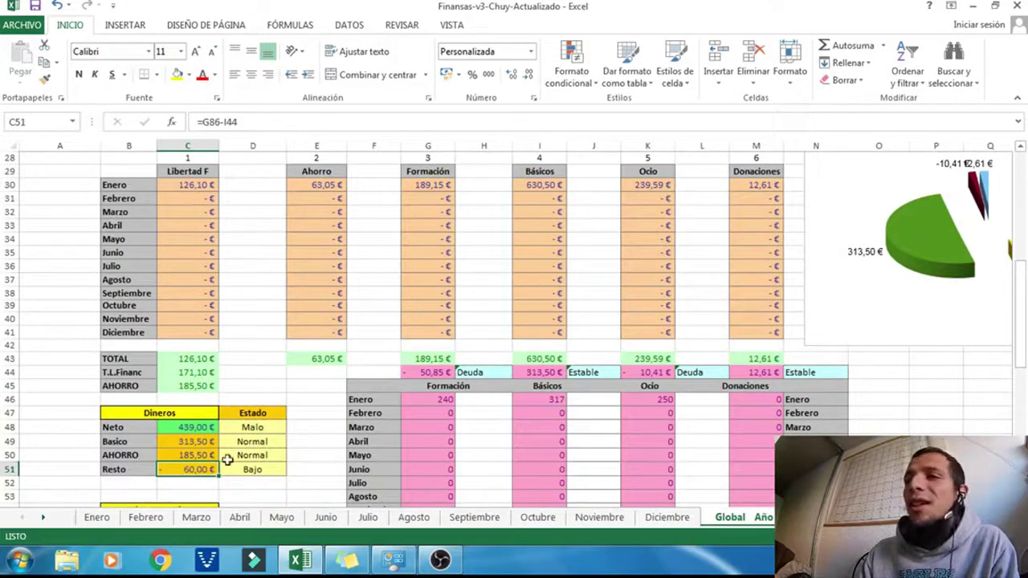
- Delete the sample asset entries in D5:G9 on Activos-Pasivos and check AHORRO and Total
click(795, 517)
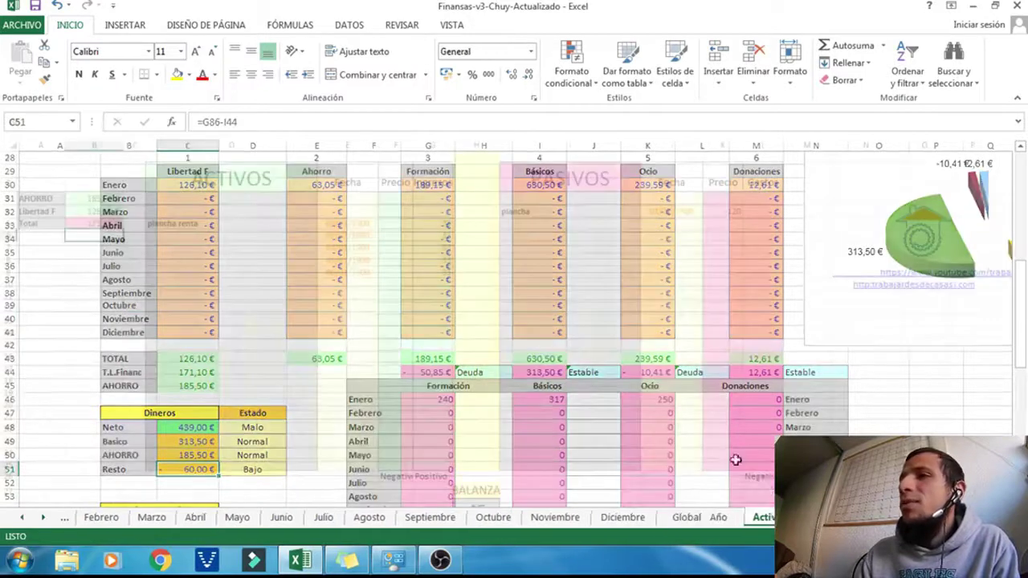
mouse_move(730, 212)
mouse_down()
mouse_move(415, 235)
mouse_move(265, 273)
mouse_up()
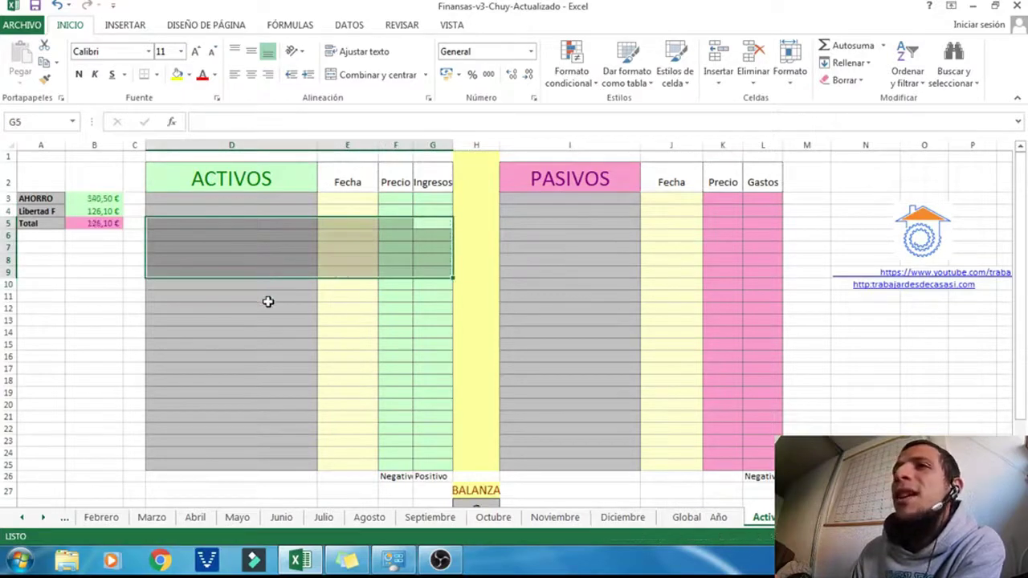
key(Delete)
click(257, 345)
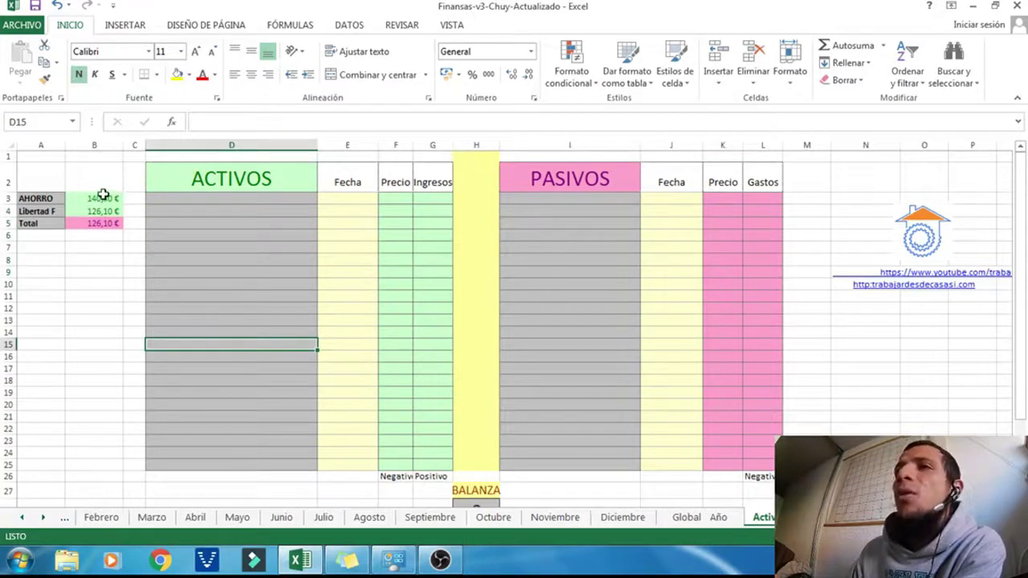
drag(103, 195, 100, 224)
click(121, 321)
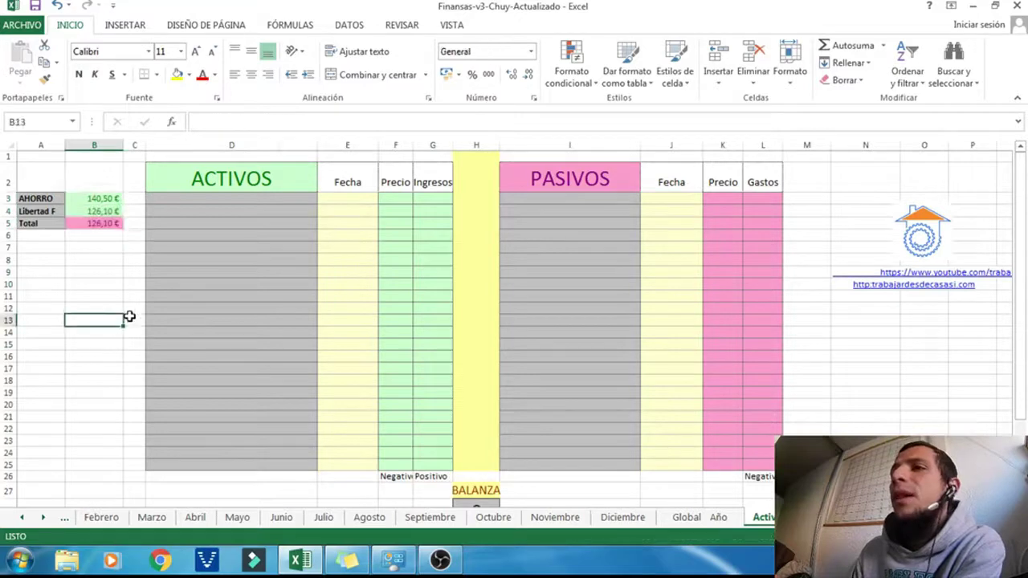
- Check the updated totals on the Global sheet, then return to Activos-Pasivos
scroll(378, 417, down, 1)
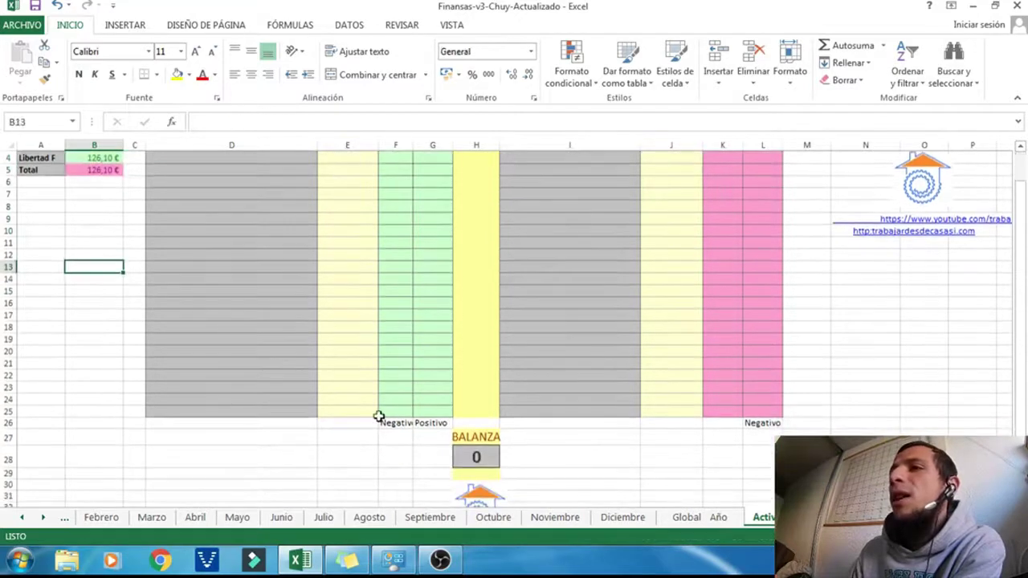
click(711, 518)
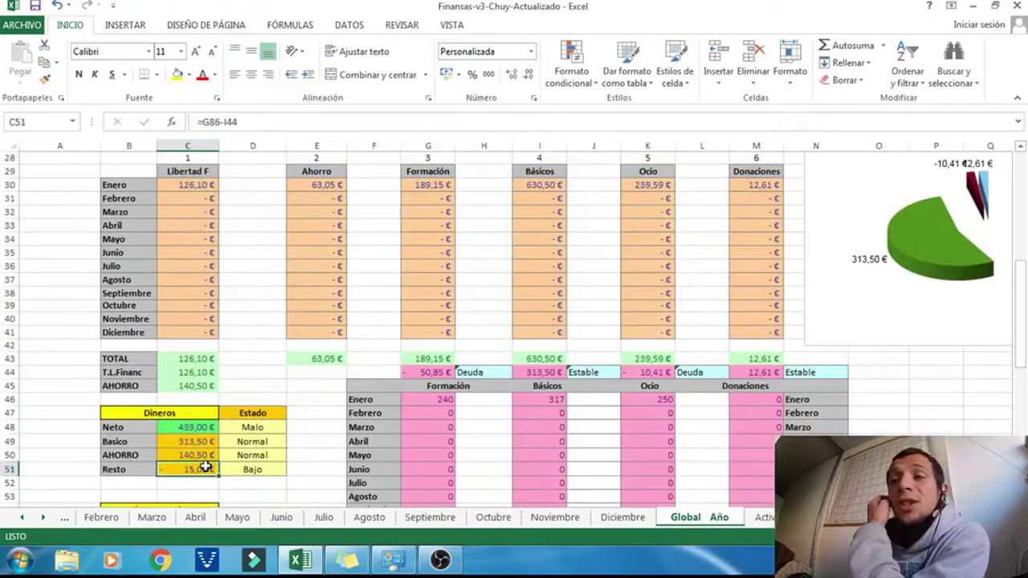
click(322, 411)
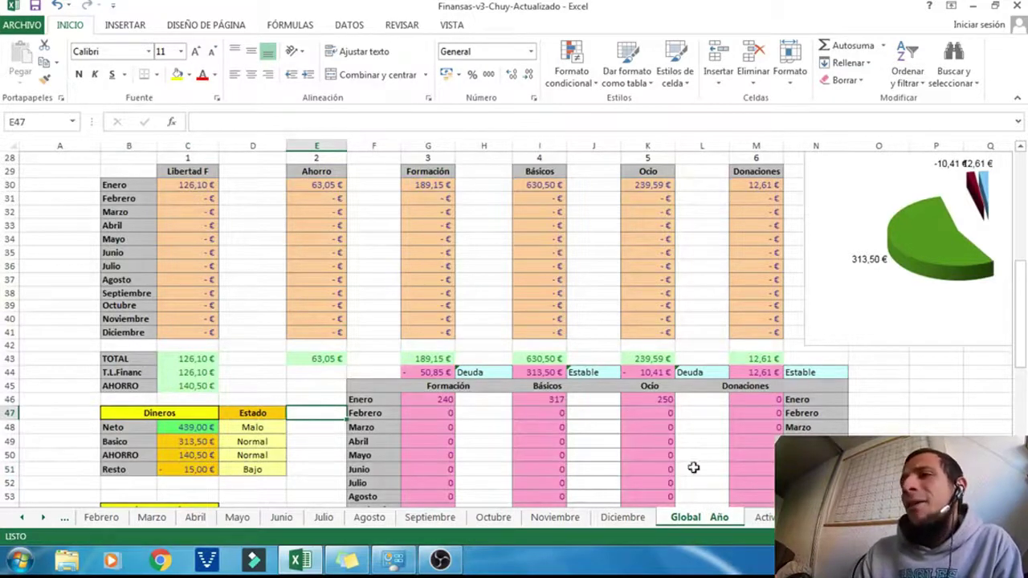
click(768, 517)
scroll(564, 390, up, 1)
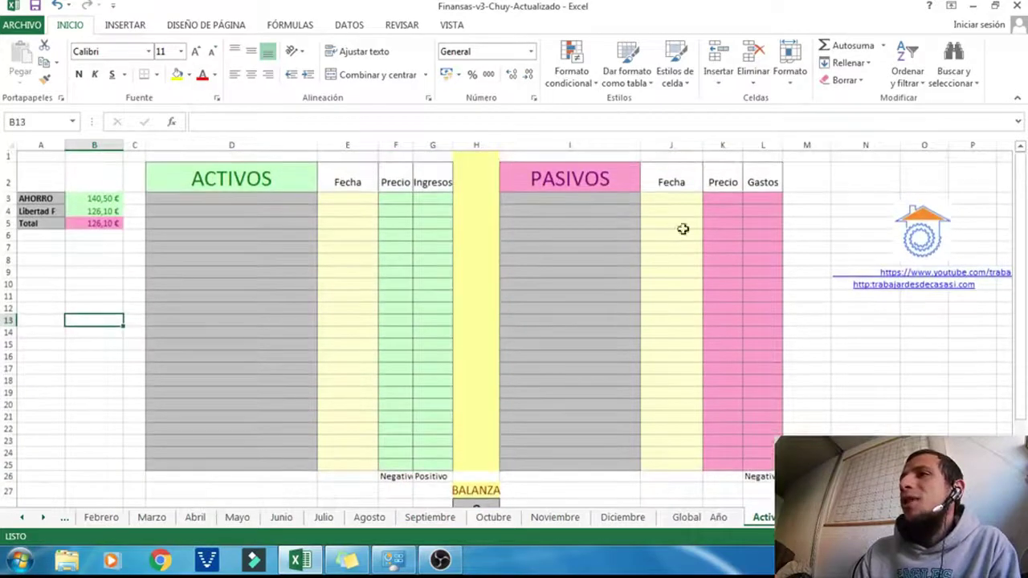
- Enter -100 as the Pasivos Precio in K5
click(727, 228)
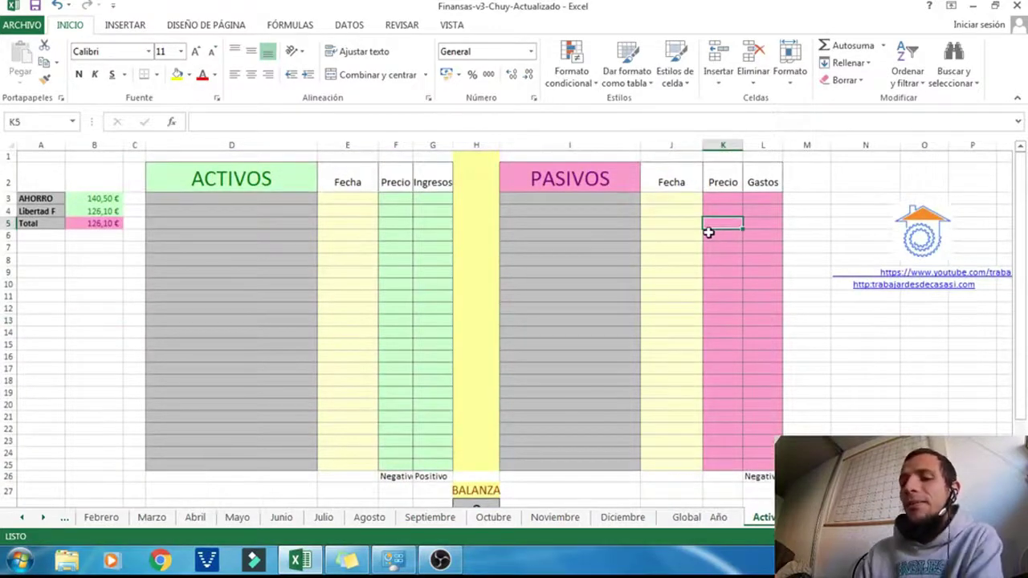
text(-100)
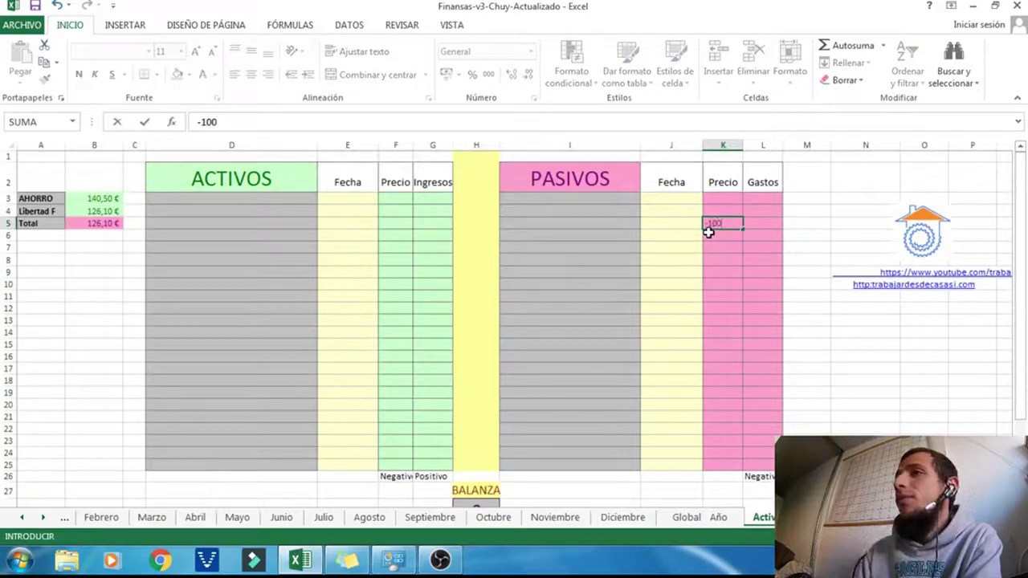
click(880, 343)
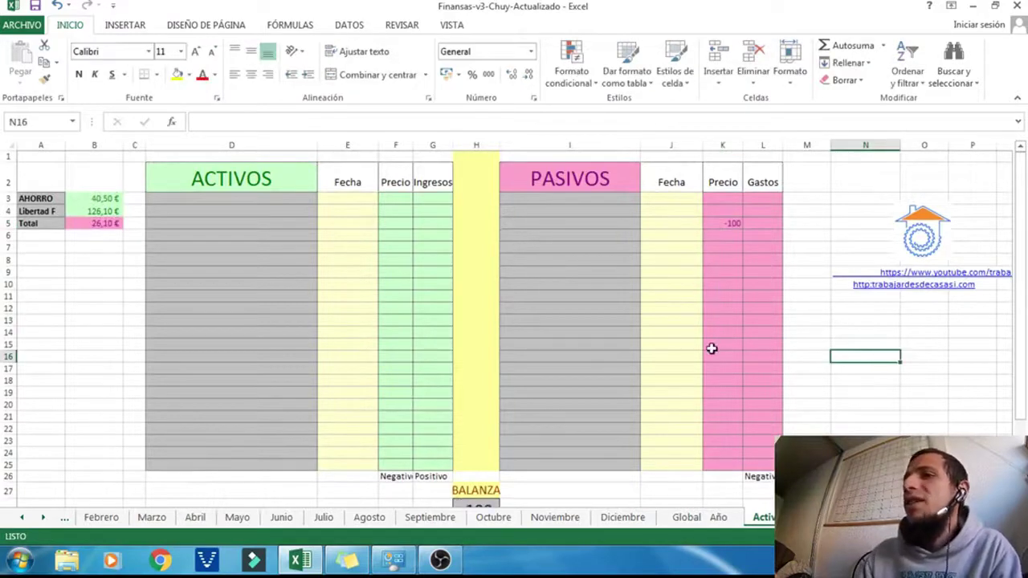
- Review the Global sheet totals and select the Neto value in C48
scroll(712, 350, down, 1)
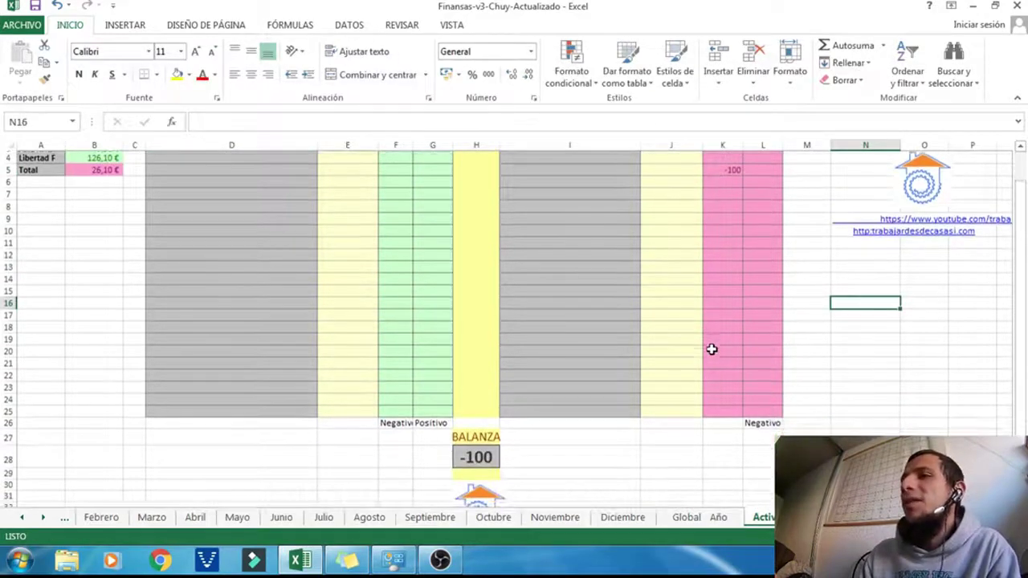
click(688, 517)
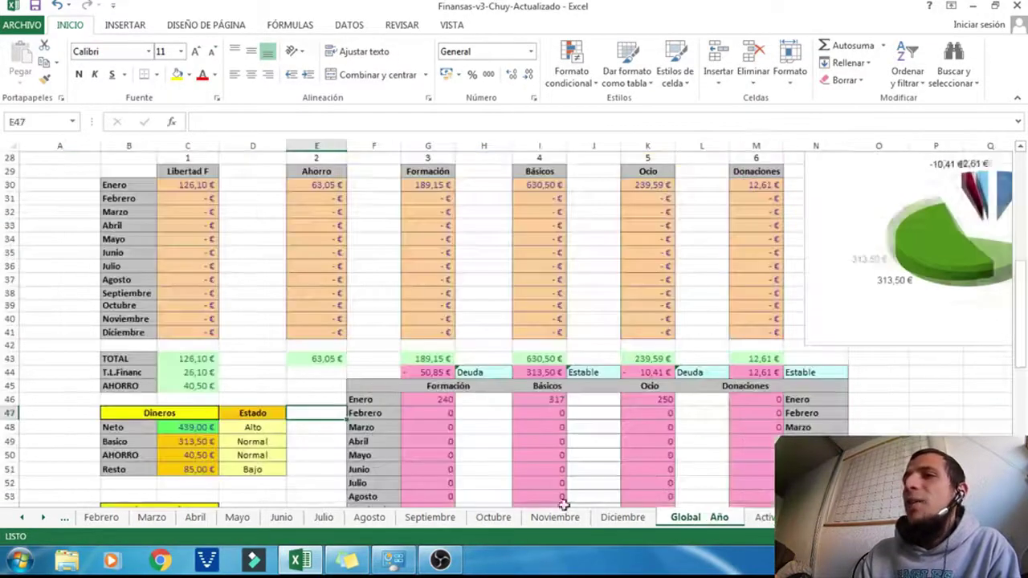
click(195, 428)
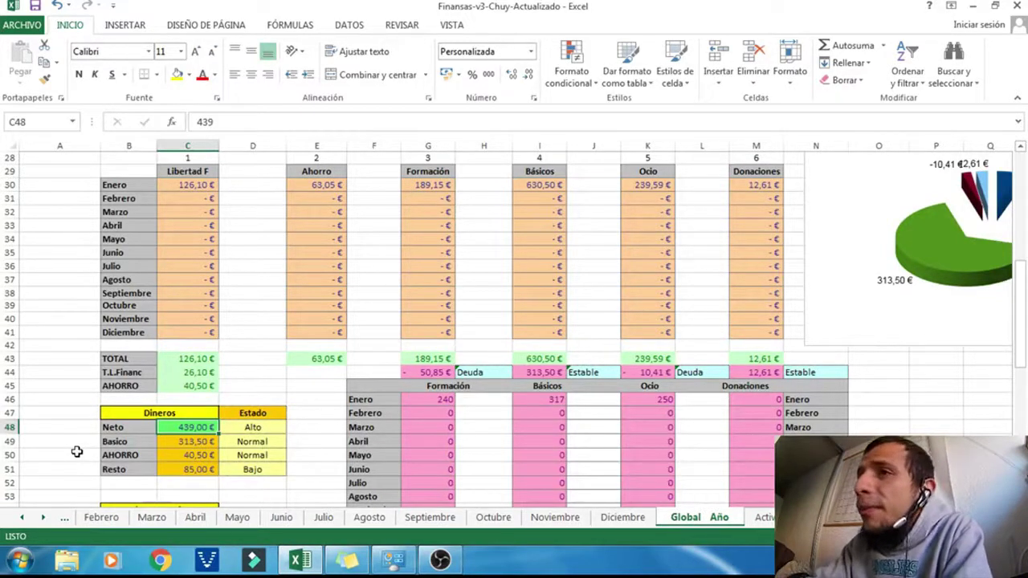
- Set Neto in C48 to 339 and check the resulting Estado in C51
text(339)
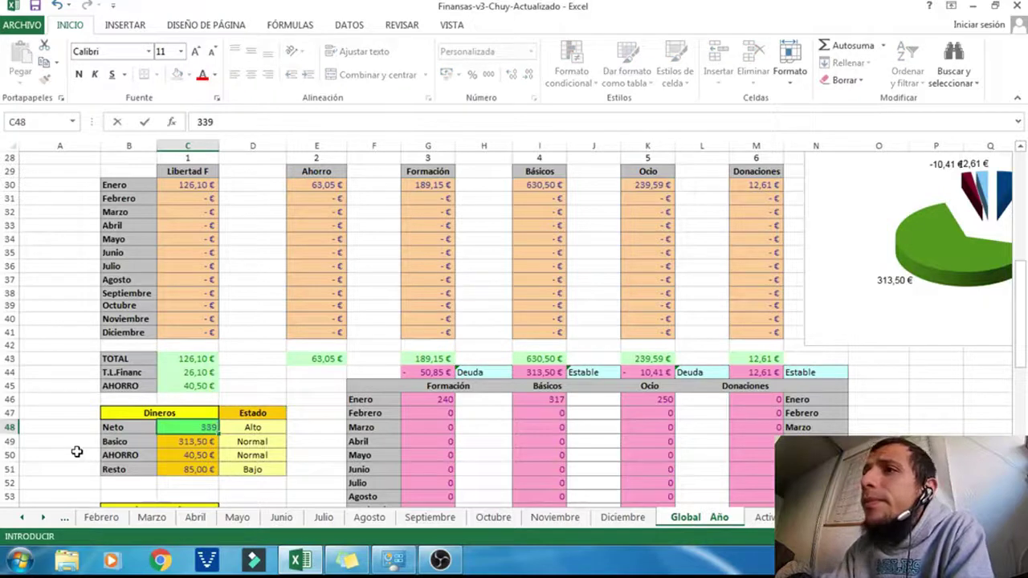
key(Return)
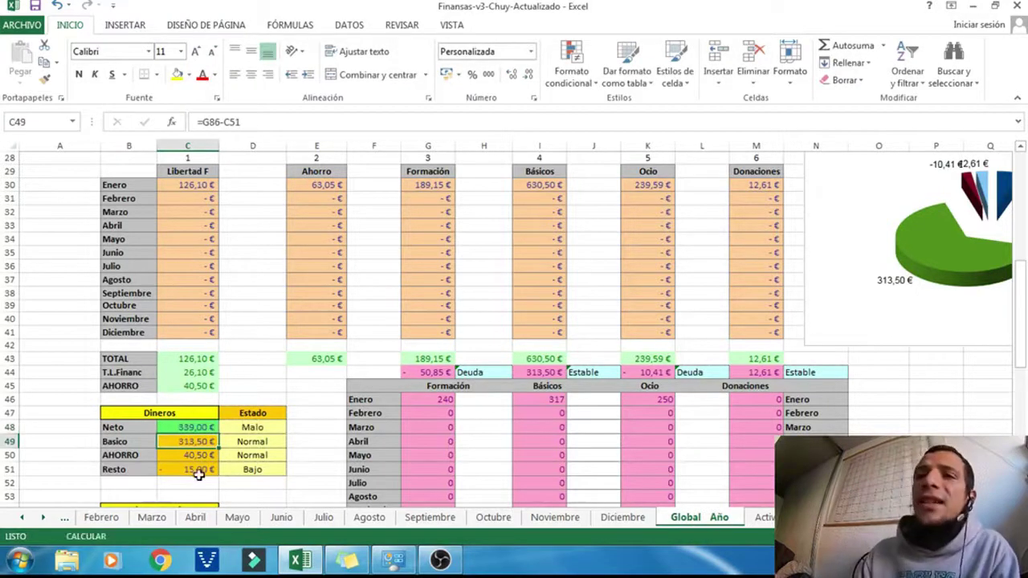
click(201, 471)
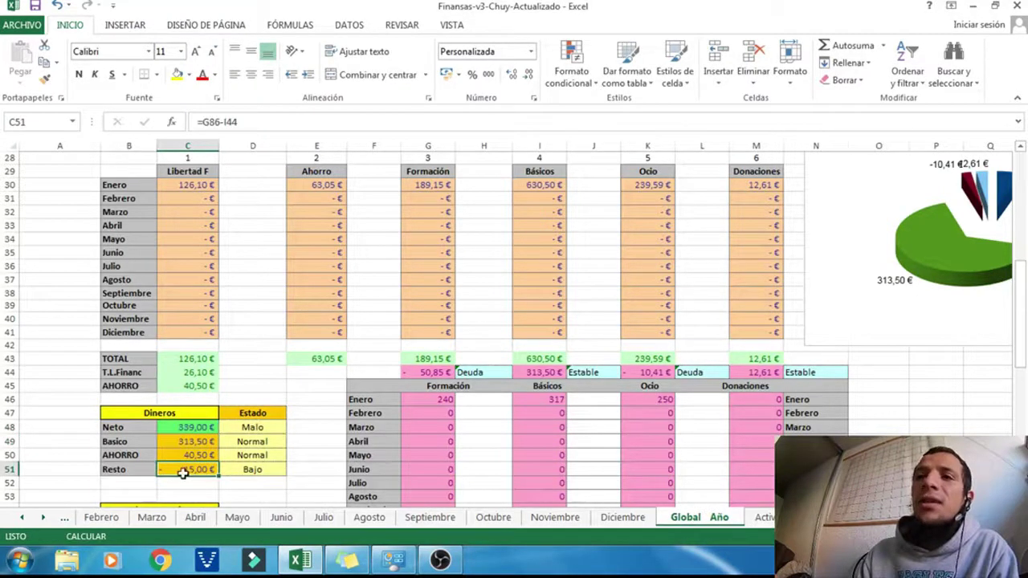
- Restore Neto in C48 to 439 and go back to Activos-Pasivos
click(197, 426)
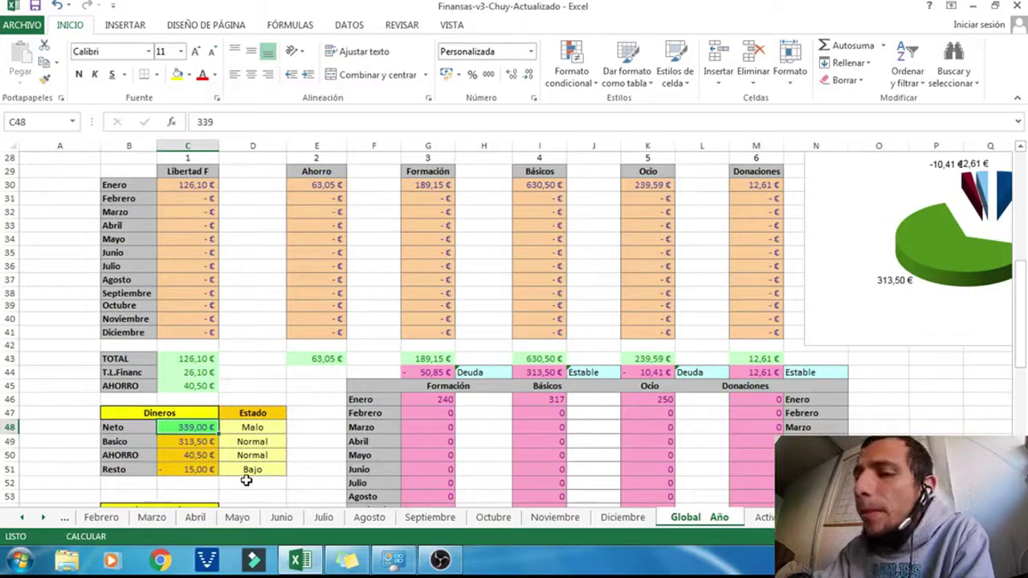
text(439)
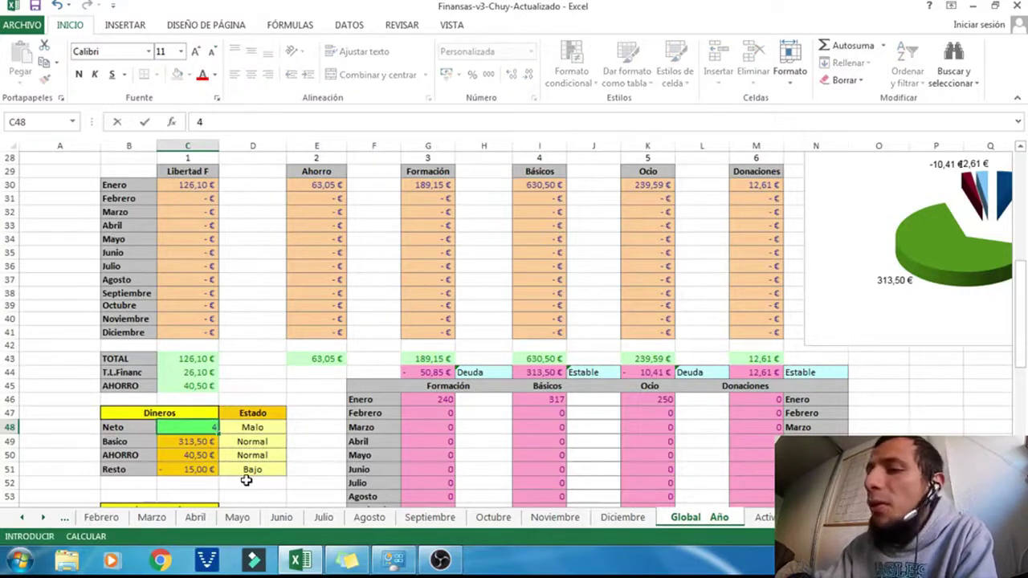
key(Return)
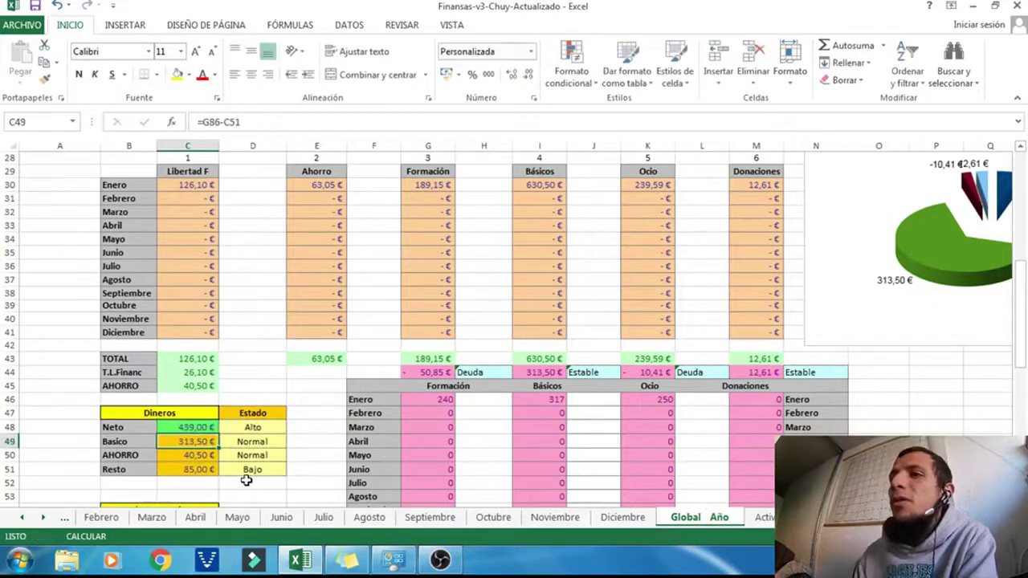
key(ctrl+Page_Down)
scroll(553, 257, up, 3)
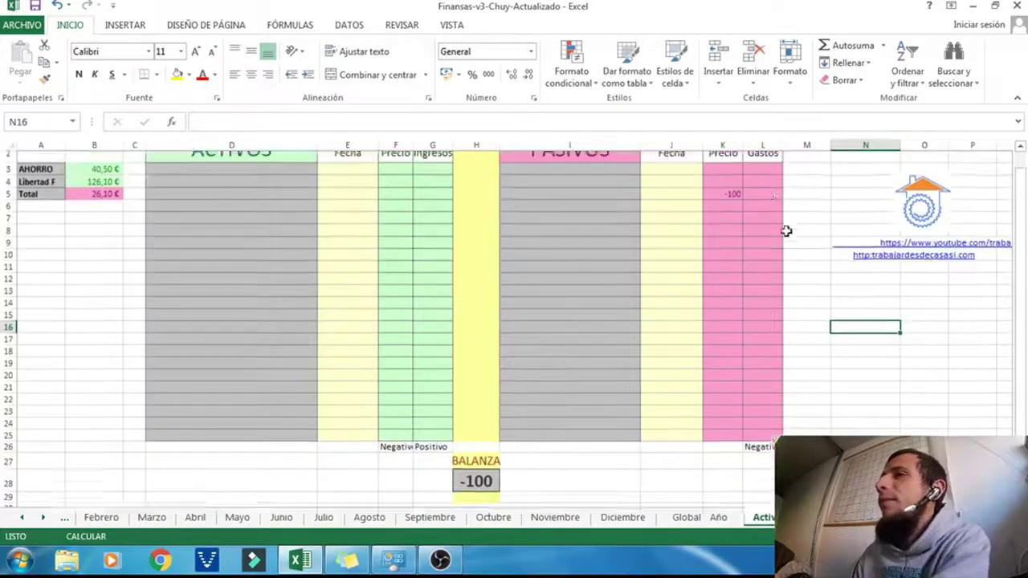
click(723, 223)
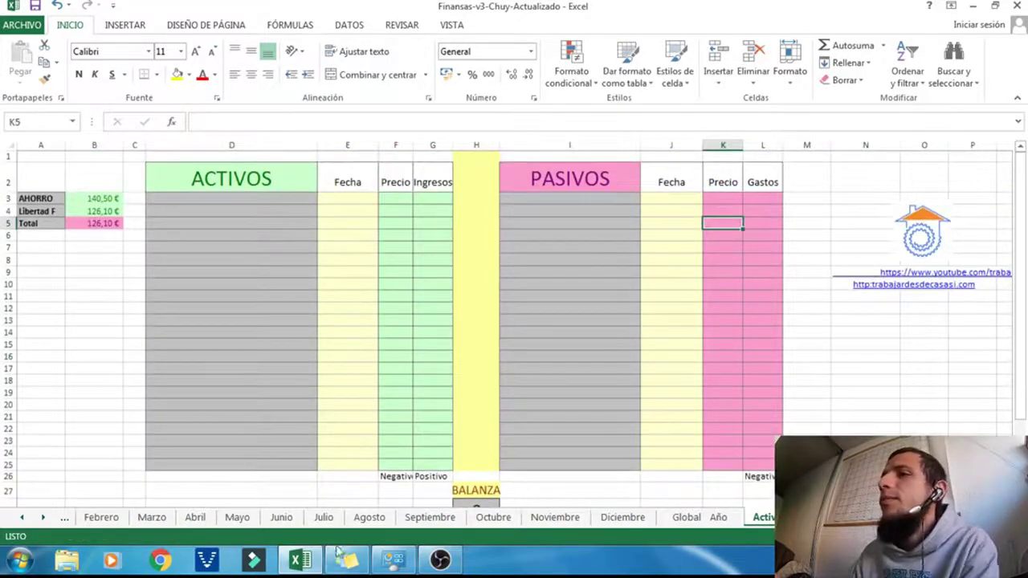
click(687, 518)
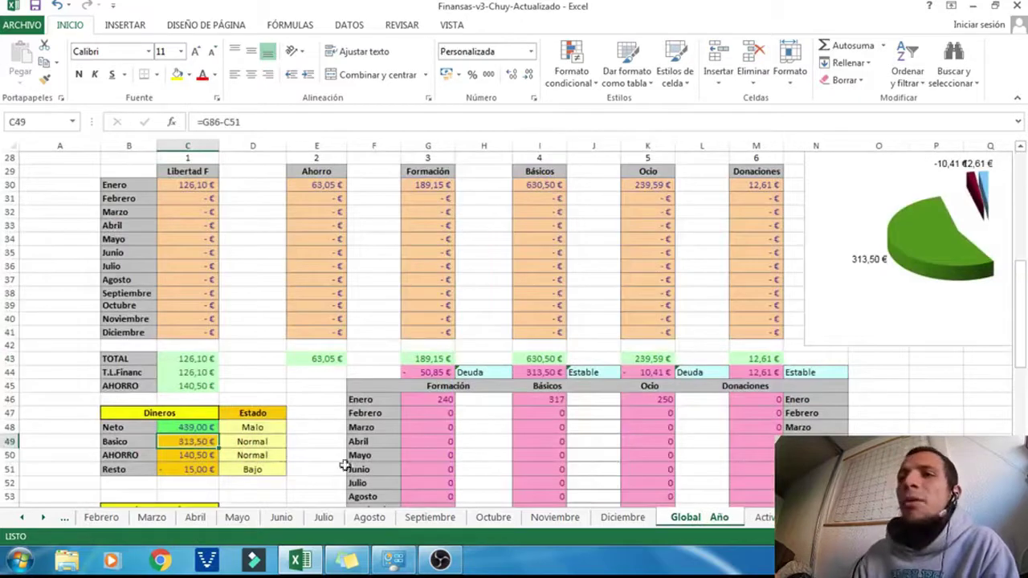
click(313, 444)
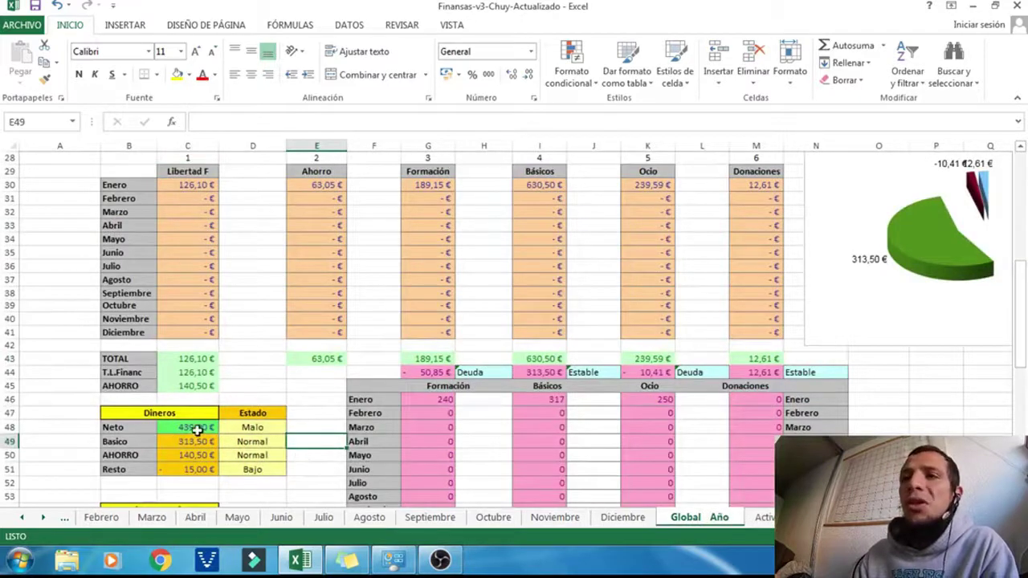
click(202, 471)
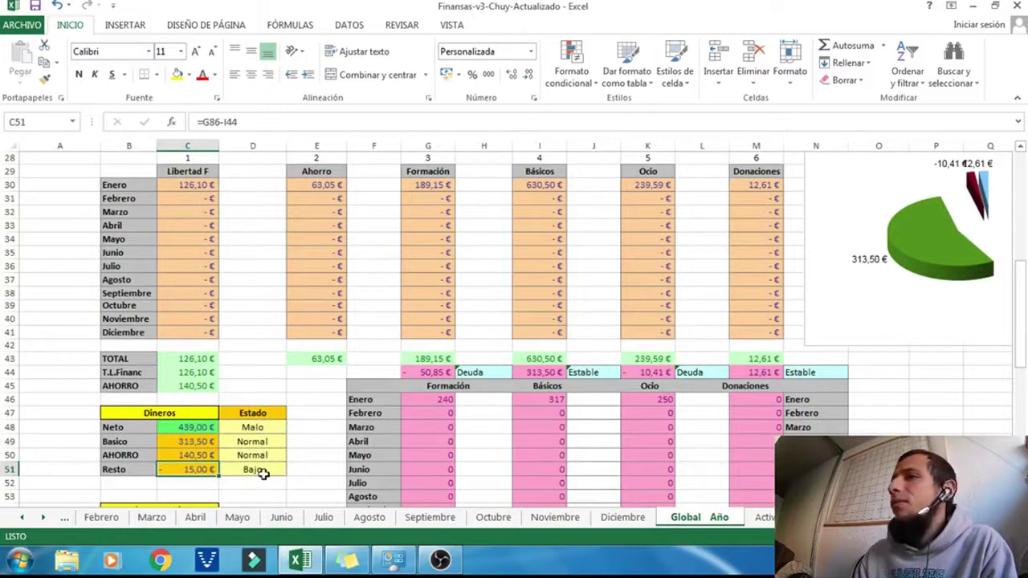
scroll(536, 503, up, 3)
scroll(536, 503, up, 5)
scroll(530, 490, down, 4)
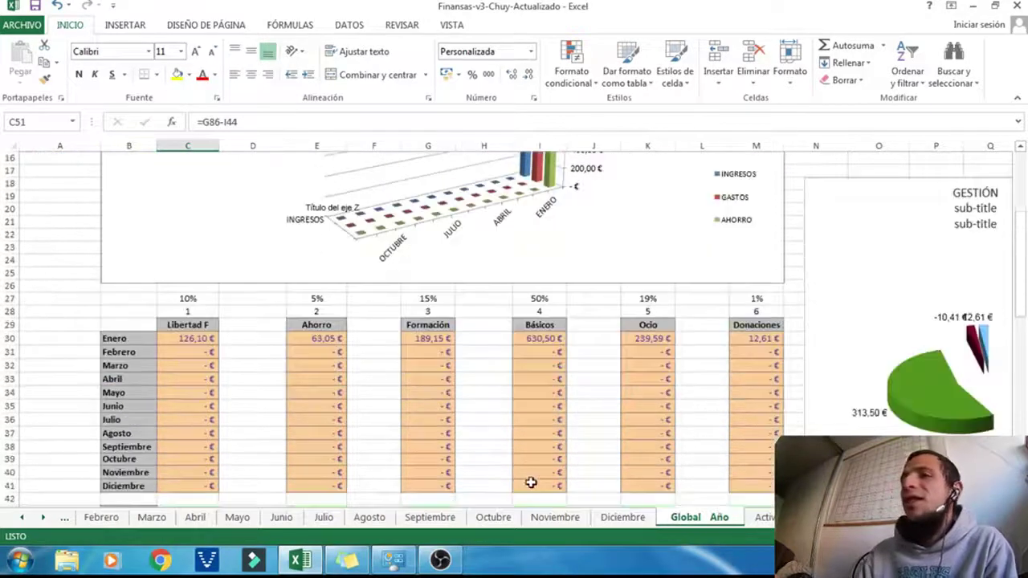
scroll(526, 478, down, 2)
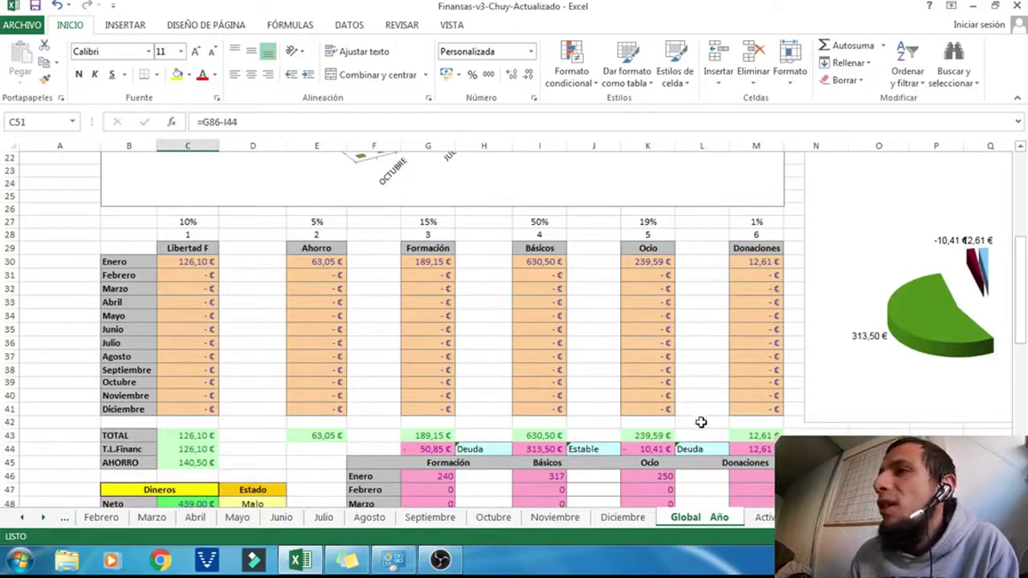
click(667, 451)
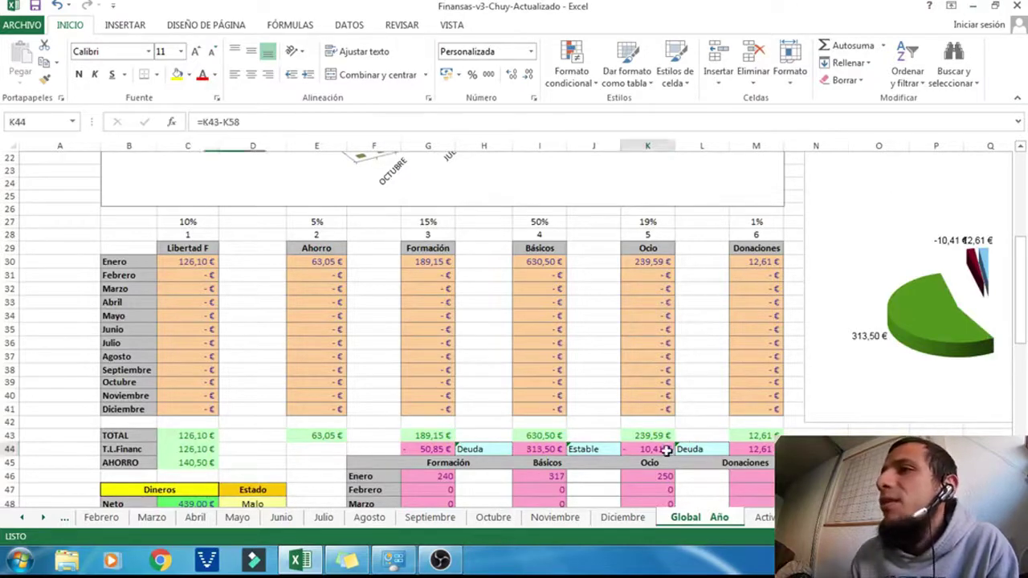
click(431, 453)
scroll(455, 429, down, 2)
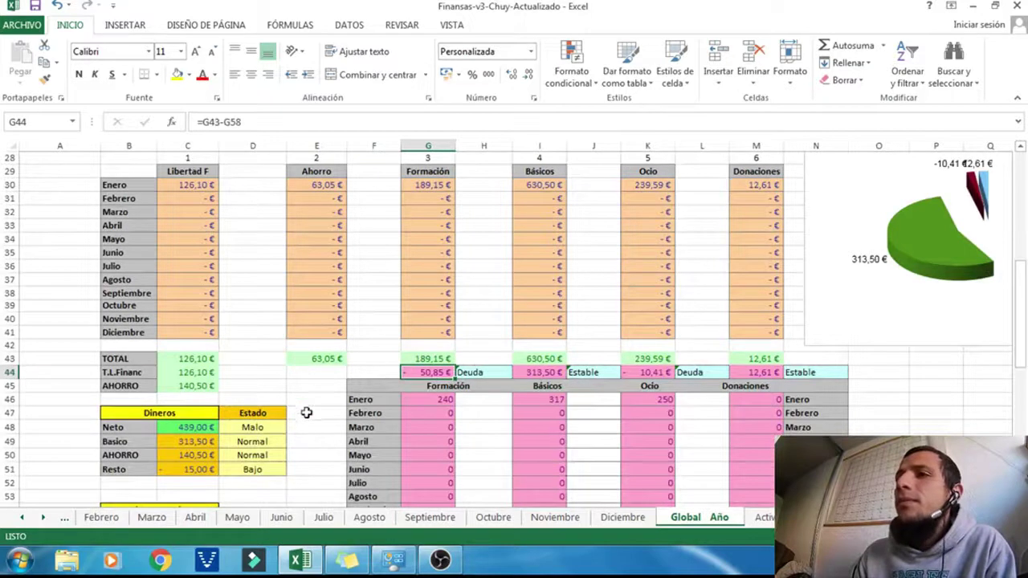
click(306, 413)
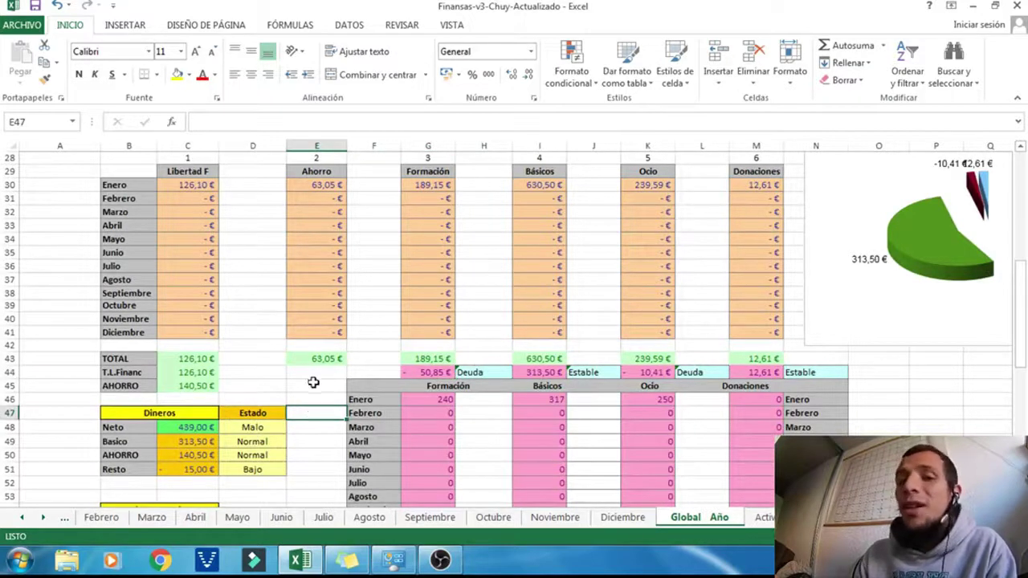
click(210, 471)
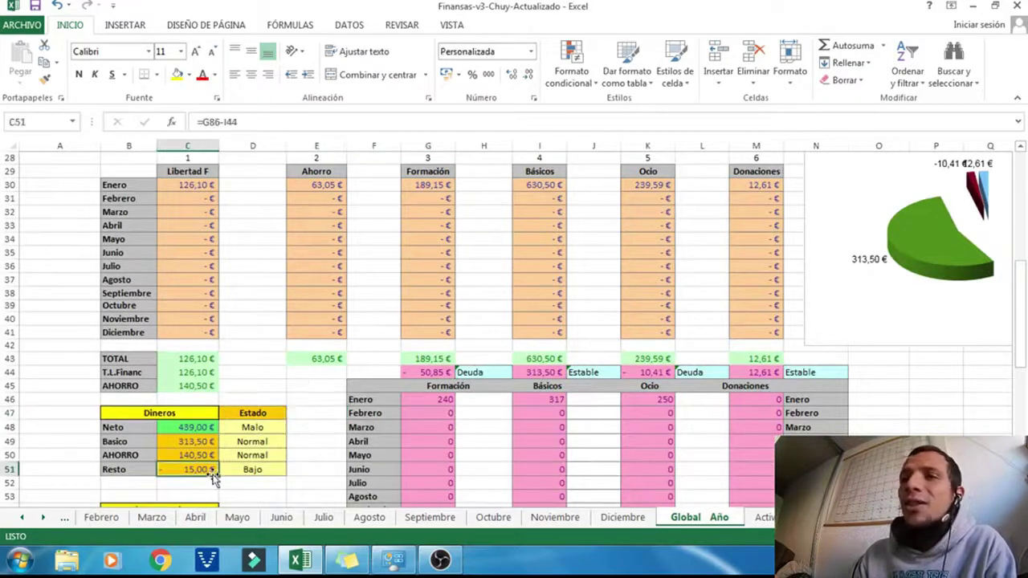
click(327, 468)
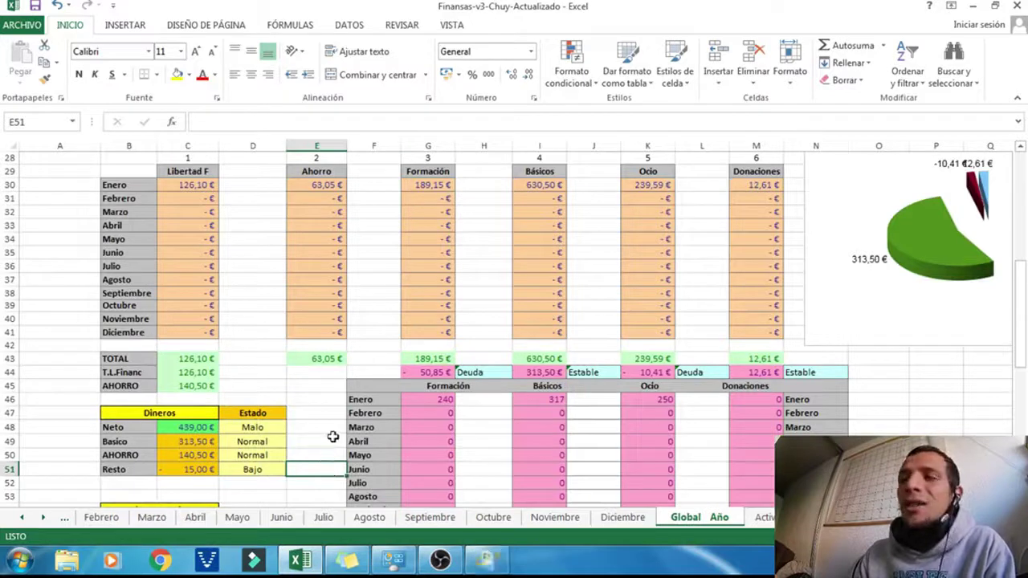
click(190, 468)
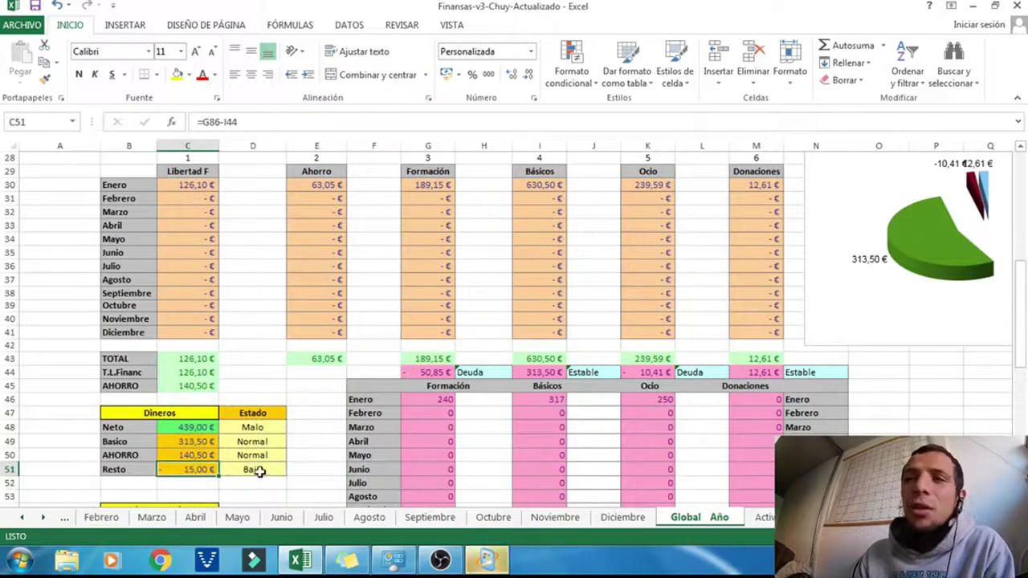
click(487, 560)
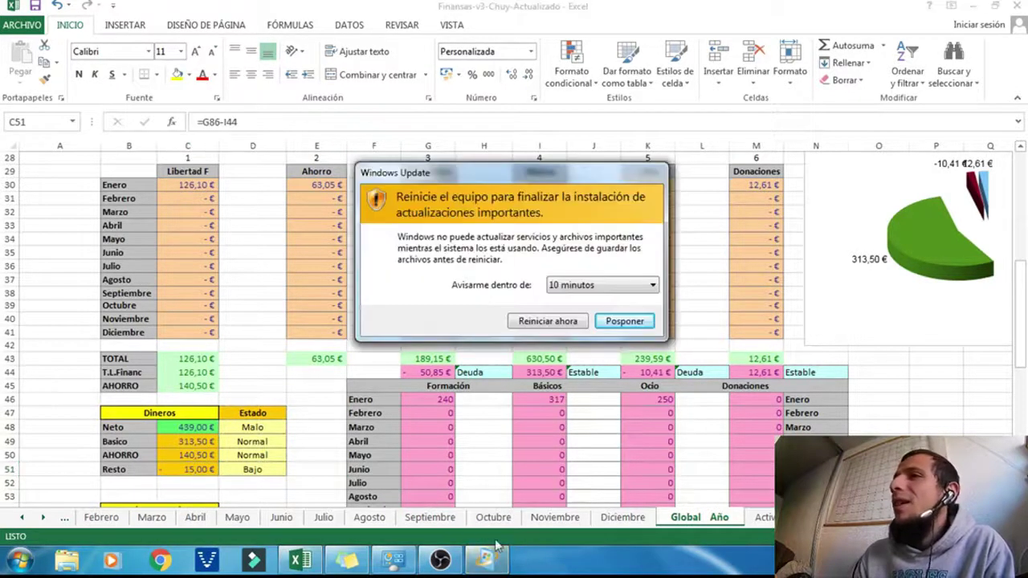
click(591, 286)
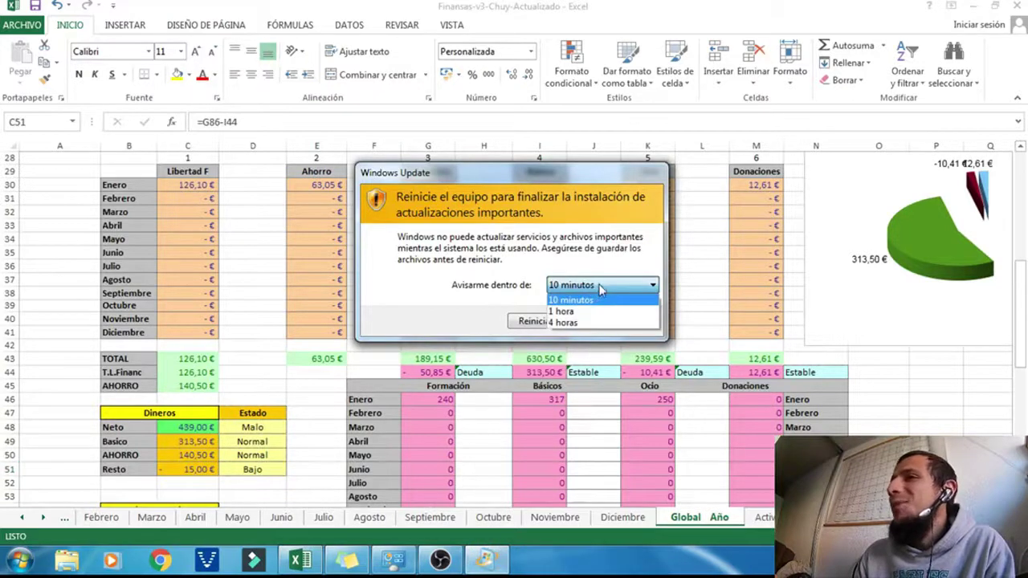
click(596, 298)
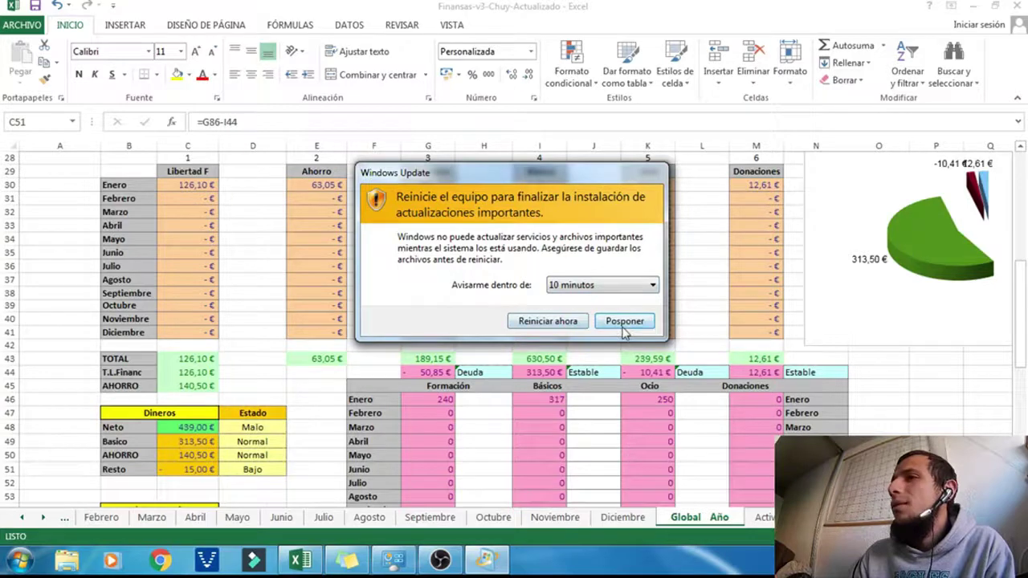
click(624, 322)
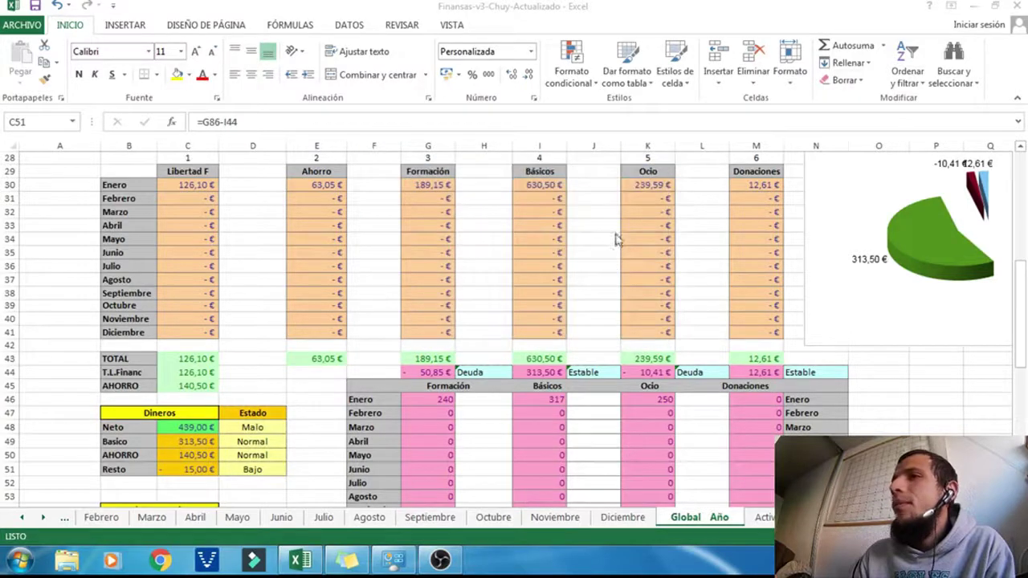
- On Resumen Año, select the Ingresos and Gastos month tables and check October's link to Octubre
click(486, 291)
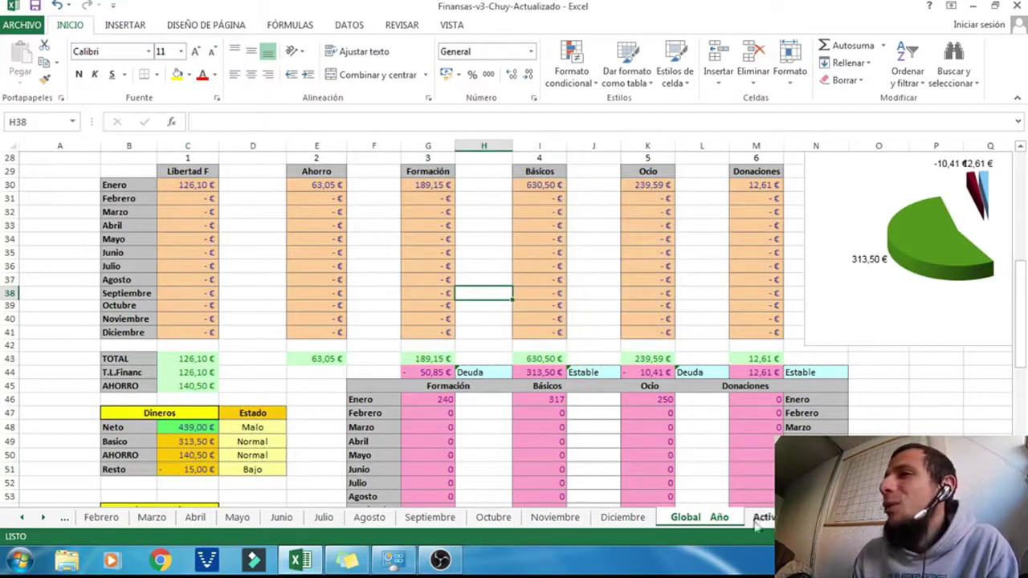
key(ctrl+Page_Down)
key(ctrl+Page_Down)
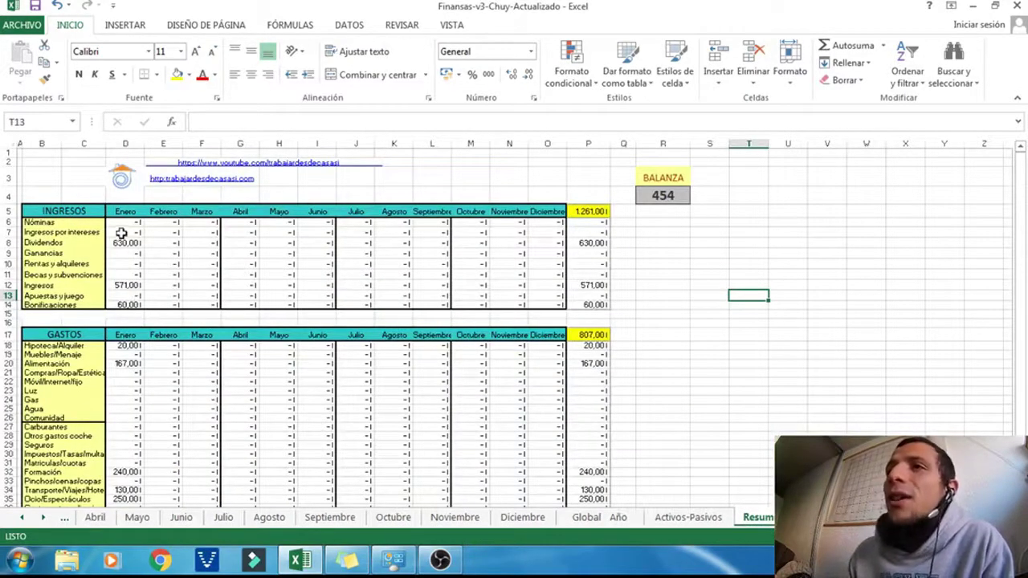
drag(90, 213, 506, 446)
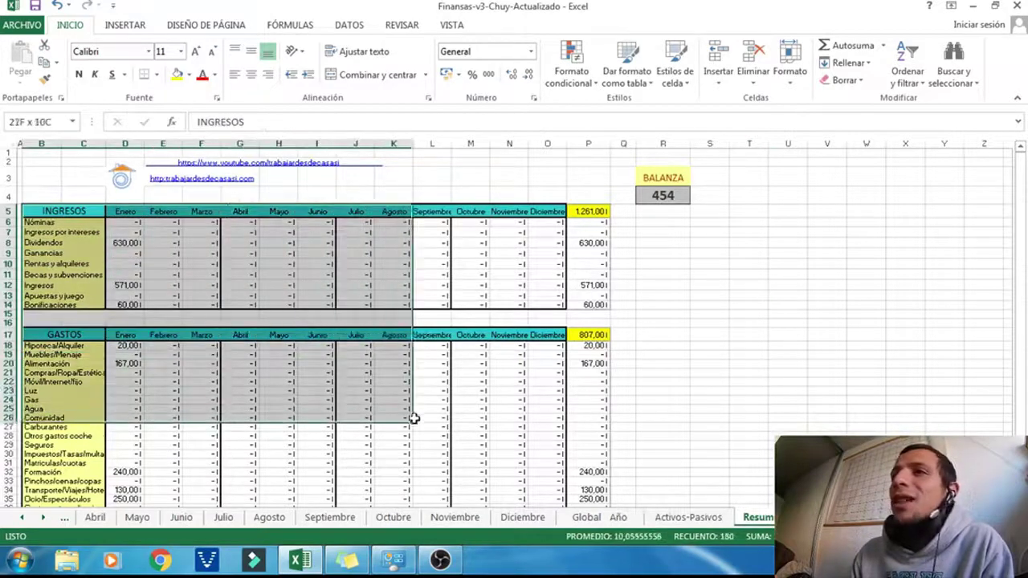
click(488, 264)
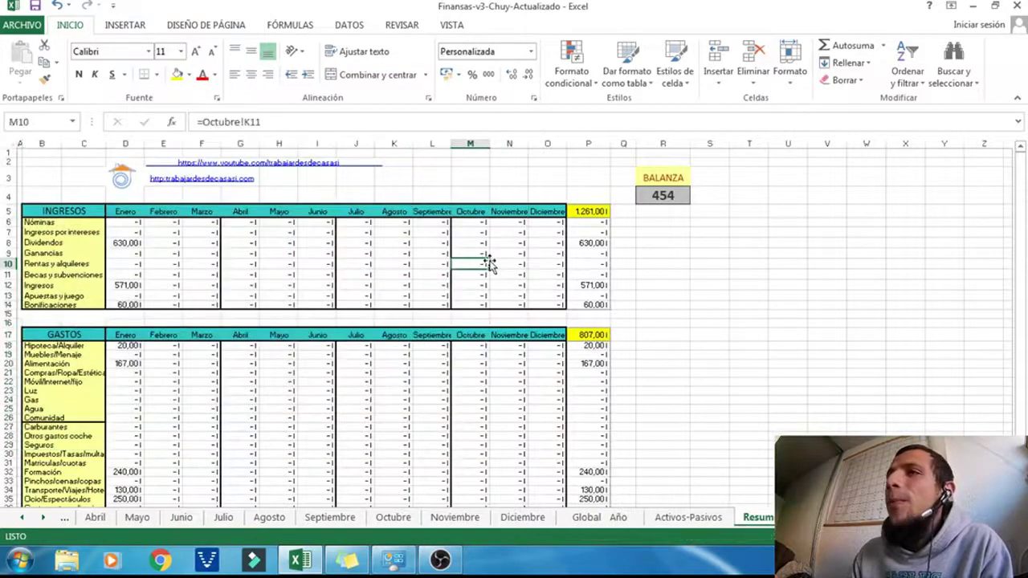
scroll(489, 267, down, 2)
scroll(489, 270, up, 1)
scroll(679, 243, up, 1)
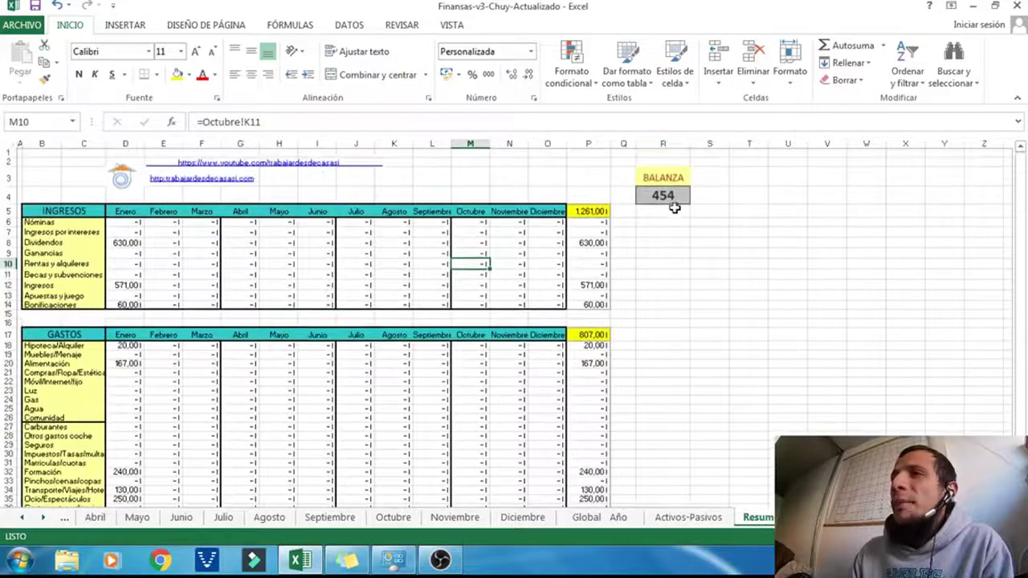
- View the BALANZA formula =P5-P17 without changing it
click(666, 197)
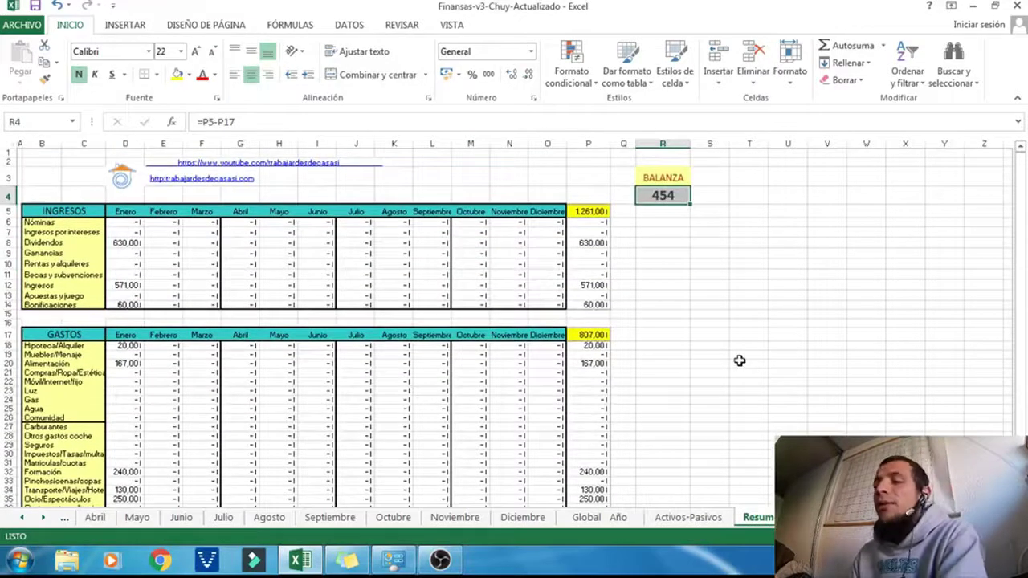
key(F2)
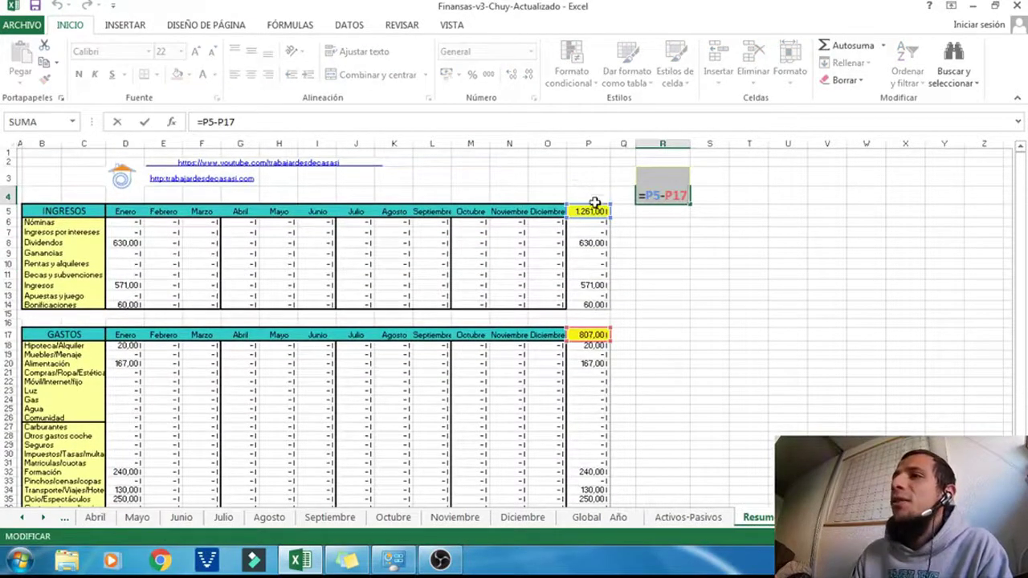
key(Escape)
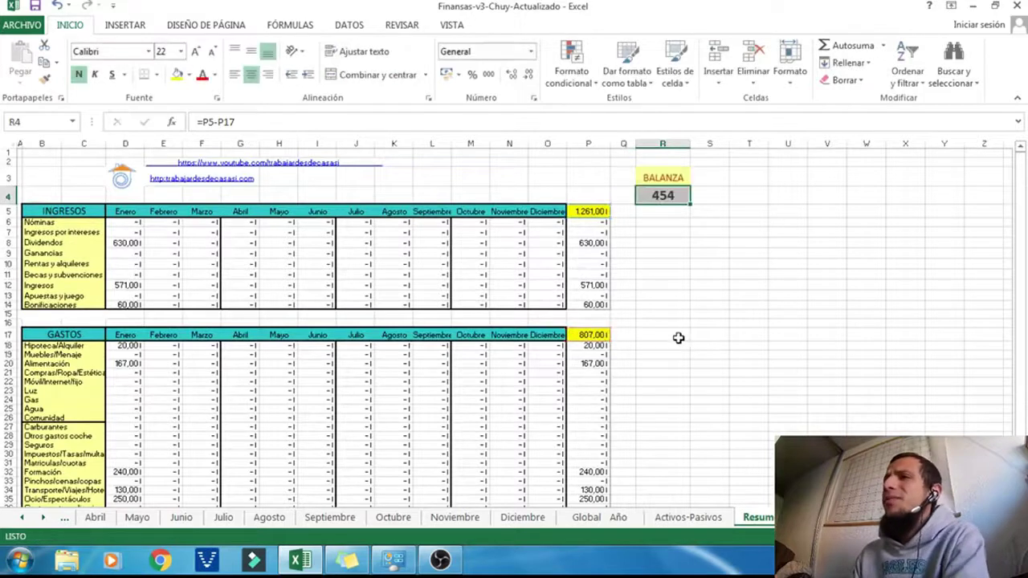
click(682, 283)
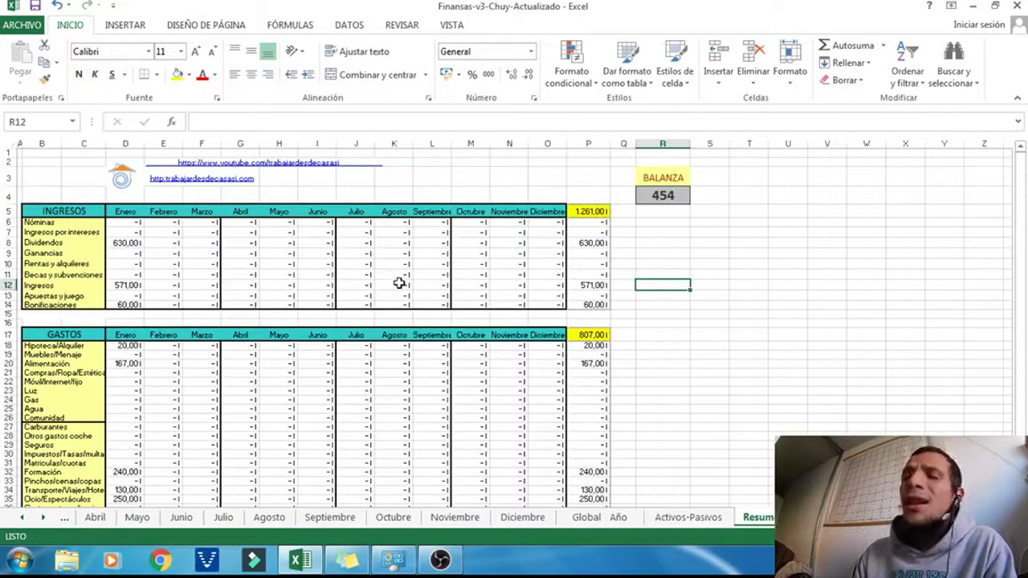
scroll(568, 410, down, 2)
scroll(567, 410, up, 2)
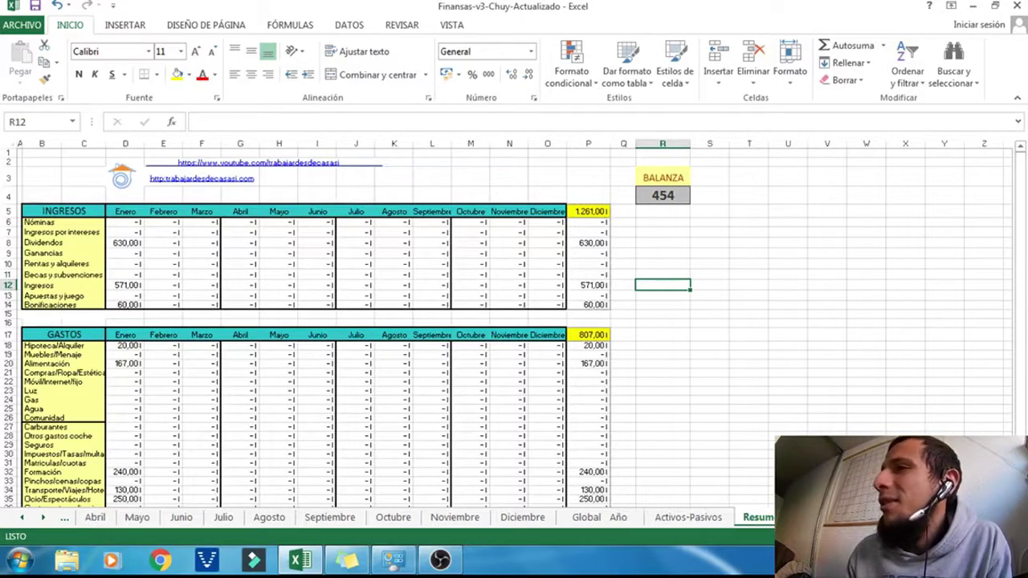
key(ctrl+Page_Down)
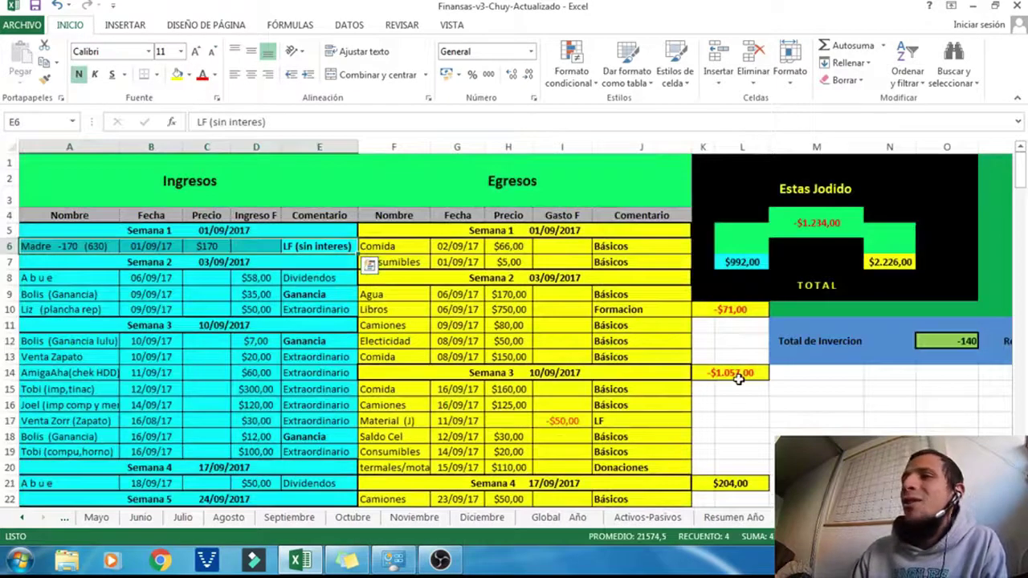
- Review the monthly income entries, including the Venta Zapato price
scroll(738, 379, down, 7)
scroll(738, 379, down, 6)
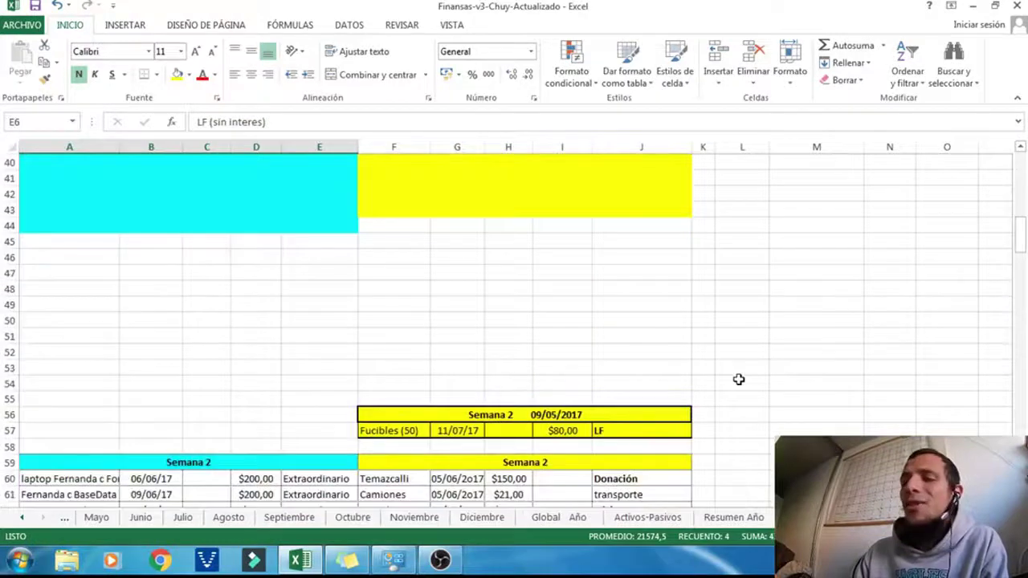
scroll(738, 379, up, 12)
scroll(727, 383, up, 1)
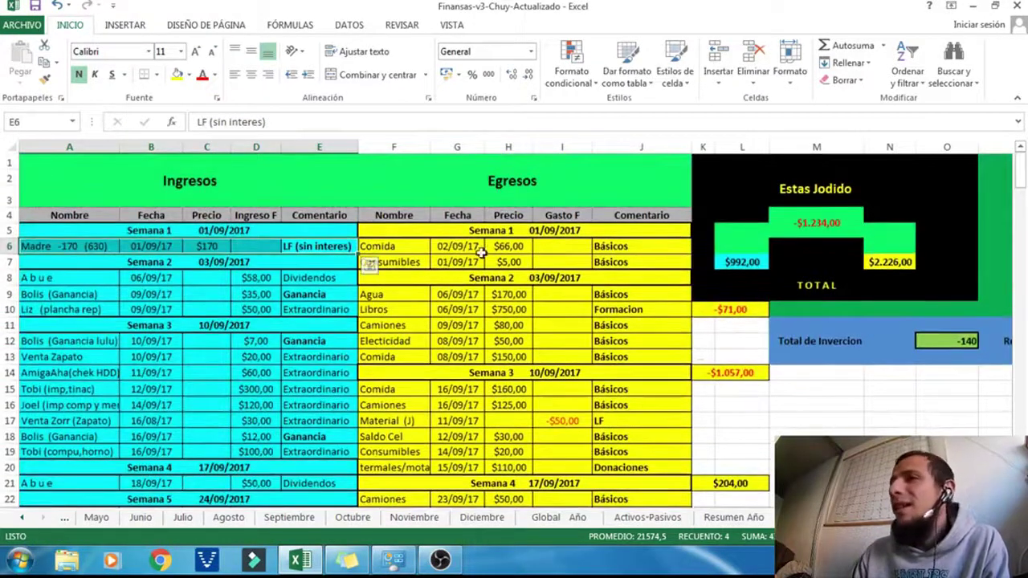
click(208, 297)
click(71, 356)
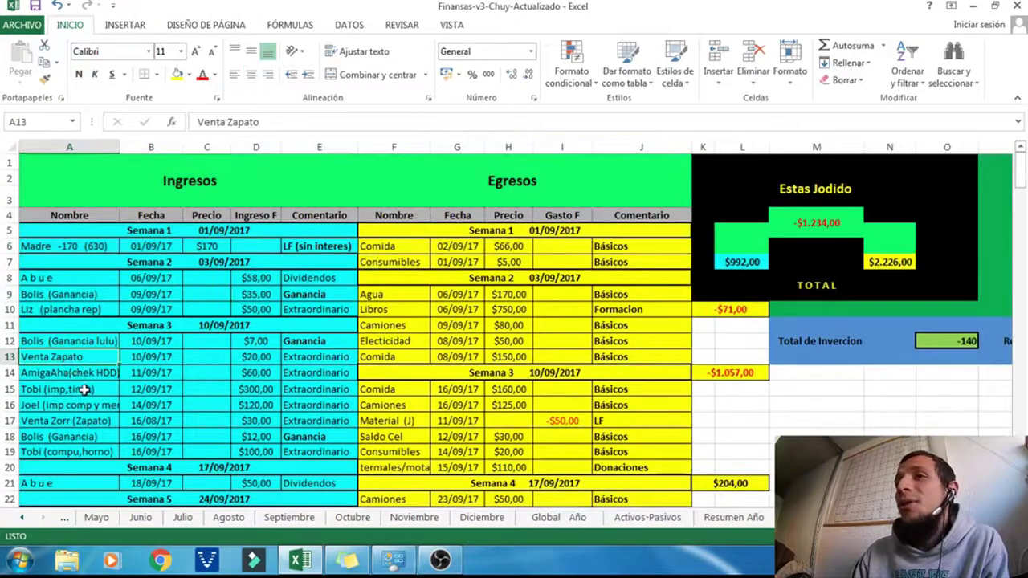
click(85, 390)
- Check the 17/06/2017 income date and a date in the expenses list
scroll(148, 385, down, 8)
scroll(151, 378, down, 4)
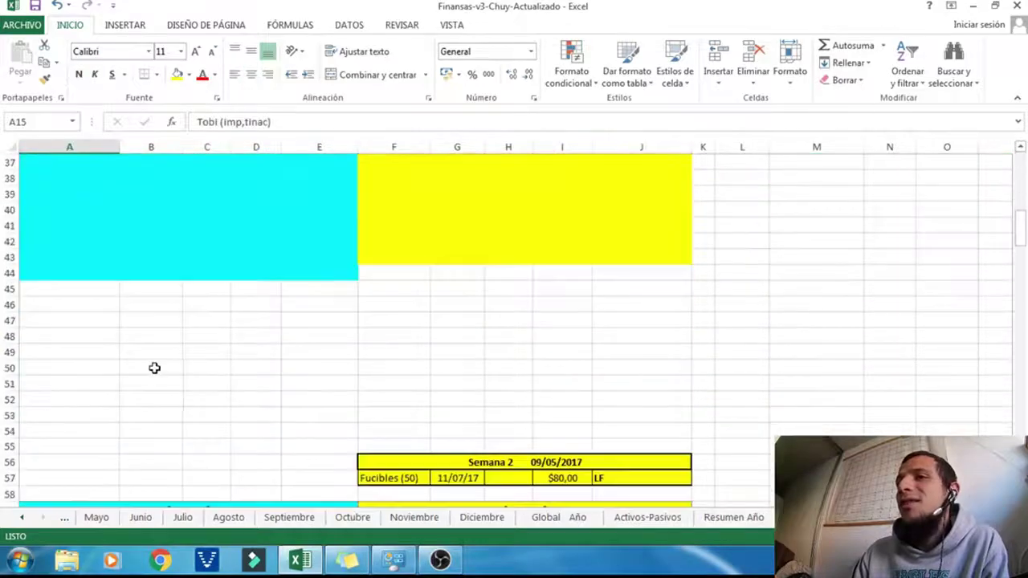
scroll(152, 370, down, 4)
scroll(151, 338, down, 5)
click(135, 275)
scroll(141, 298, up, 3)
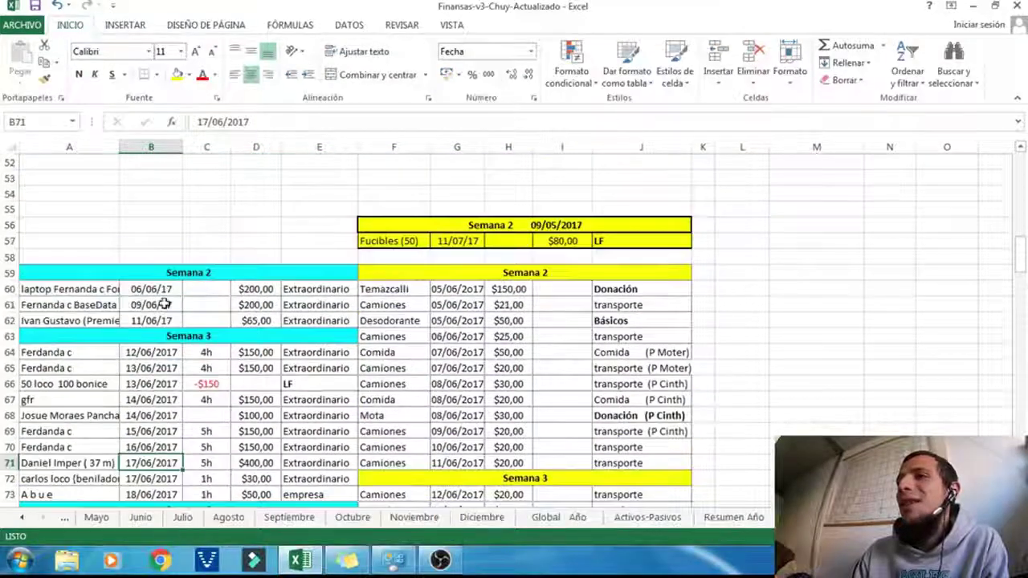
click(434, 365)
- Inspect the total formula in M122 and the cell beside the August summary
scroll(431, 372, up, 10)
scroll(431, 372, up, 7)
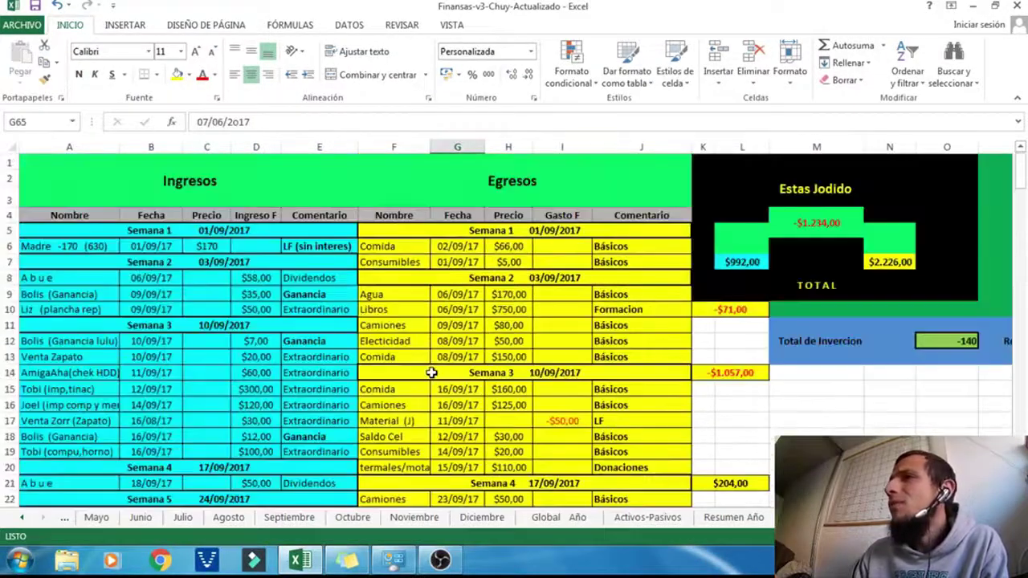
scroll(432, 372, down, 8)
scroll(429, 366, down, 5)
scroll(429, 349, up, 13)
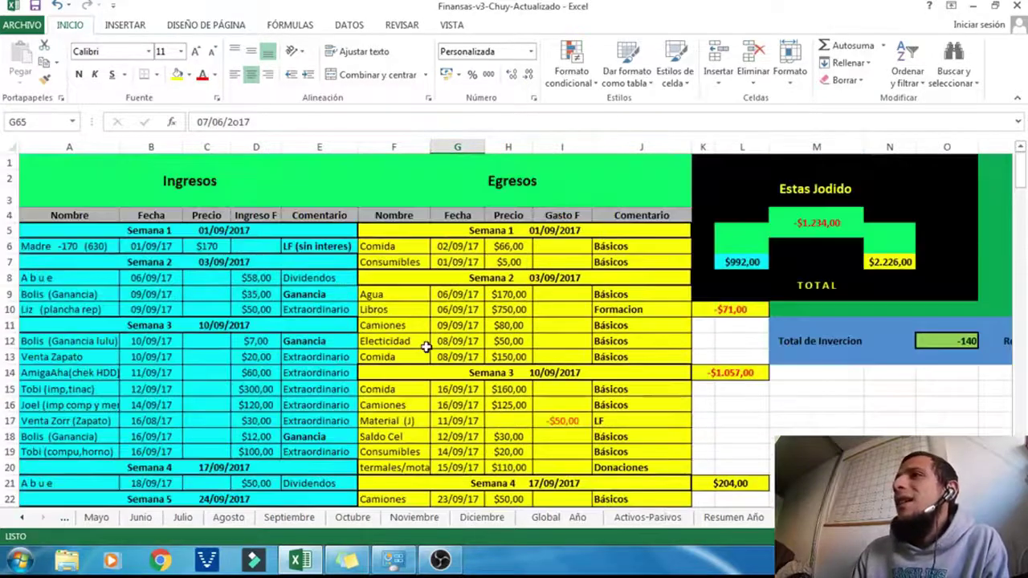
scroll(523, 366, down, 8)
scroll(570, 367, down, 12)
scroll(804, 361, down, 8)
scroll(804, 362, down, 10)
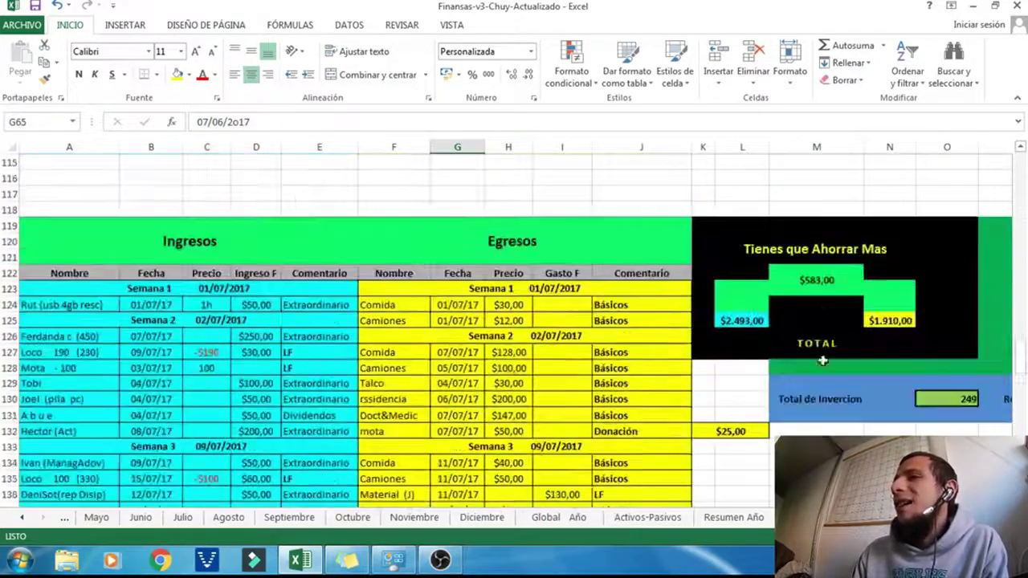
click(802, 277)
scroll(689, 289, down, 8)
scroll(691, 288, down, 9)
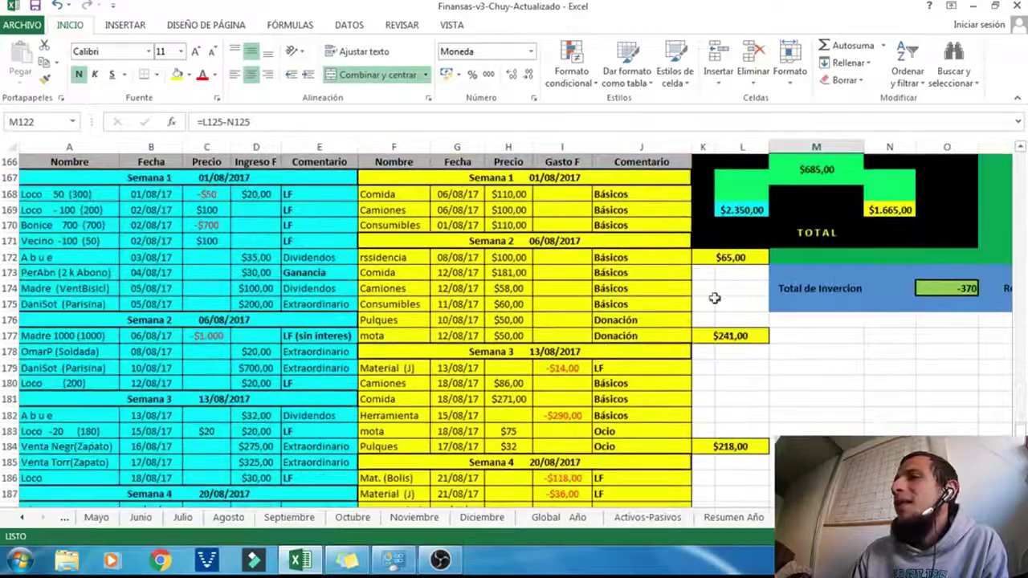
click(842, 266)
- Select the A1:N17 block of the Ingresos and Egresos tables, then check the Electicidad expense
scroll(574, 443, up, 5)
scroll(544, 421, up, 15)
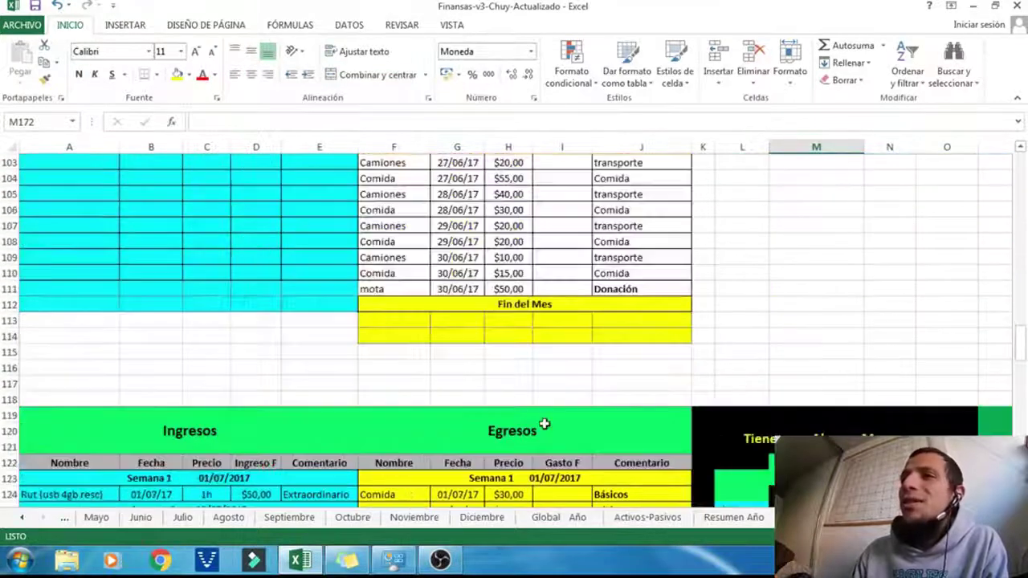
scroll(540, 422, up, 12)
scroll(540, 422, up, 20)
scroll(506, 337, up, 2)
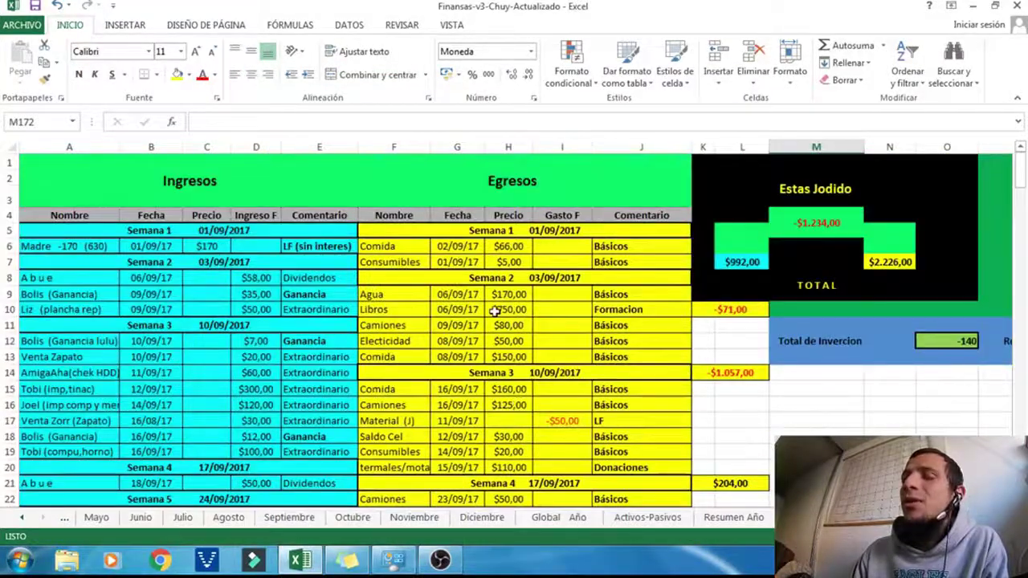
mouse_move(112, 165)
mouse_down()
mouse_move(850, 414)
mouse_move(849, 450)
mouse_up()
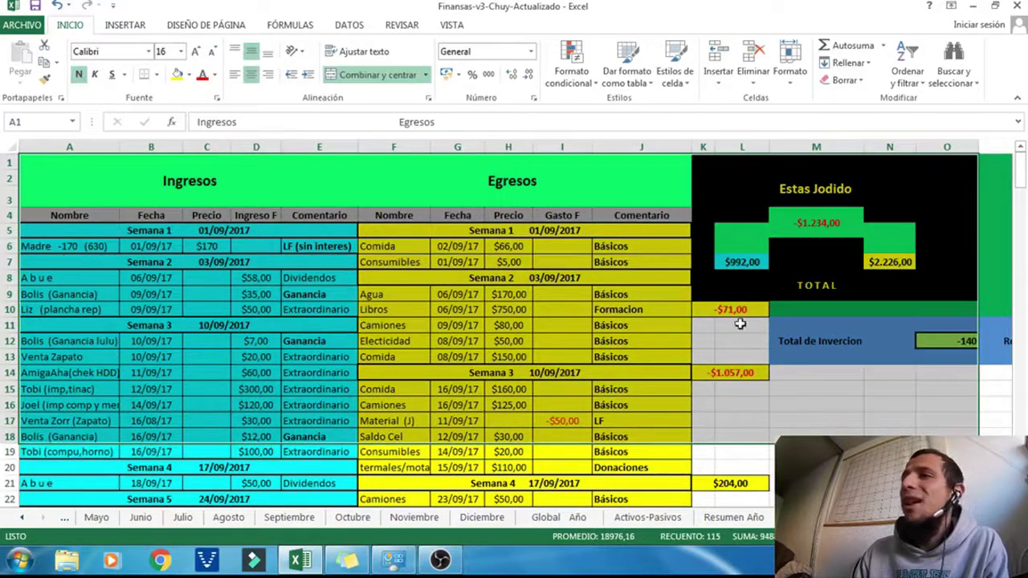
click(740, 325)
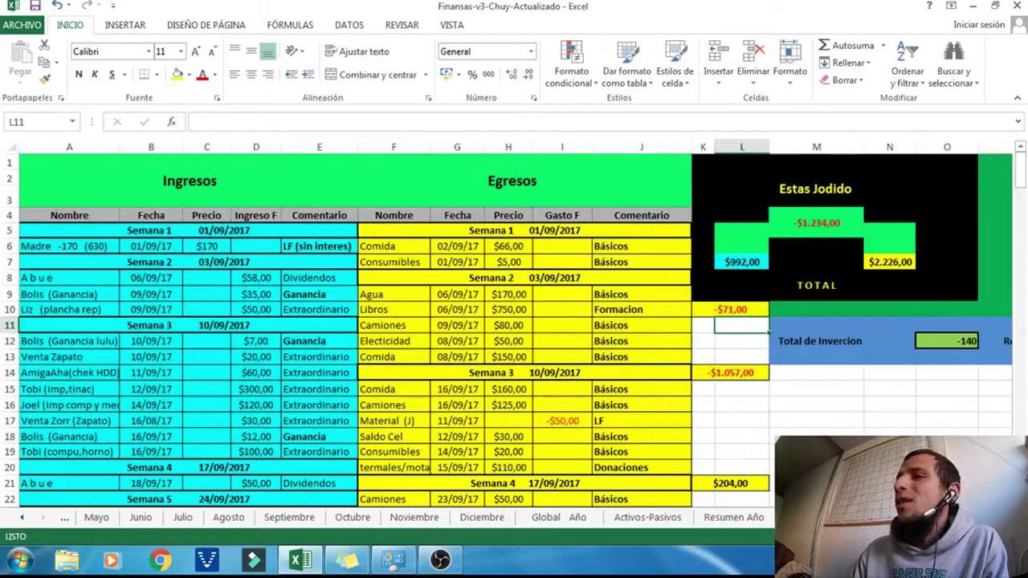
click(390, 340)
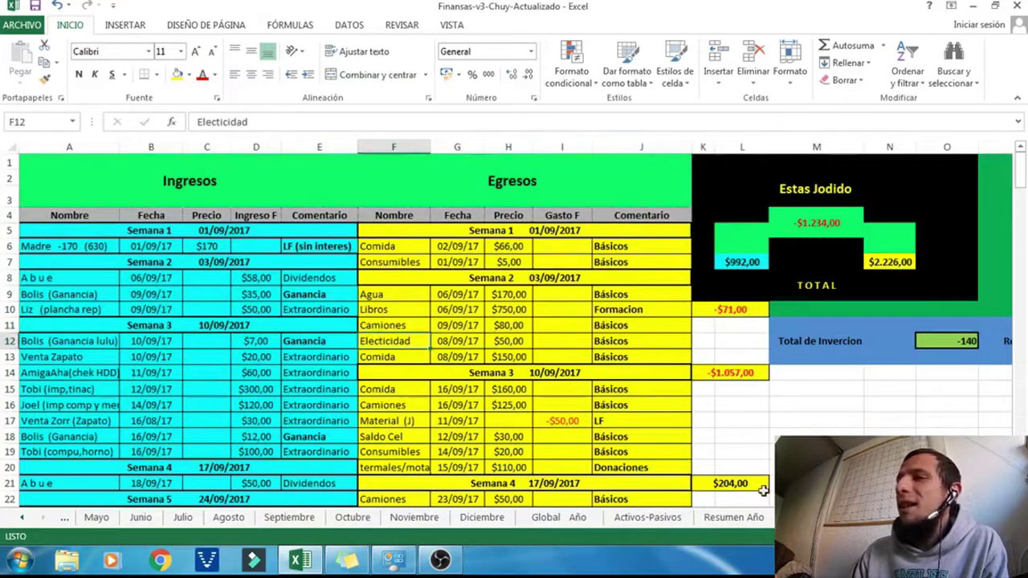
- Switch through Resumen Año and Activos-Pasivos to the Global Año sheet
click(737, 519)
click(655, 520)
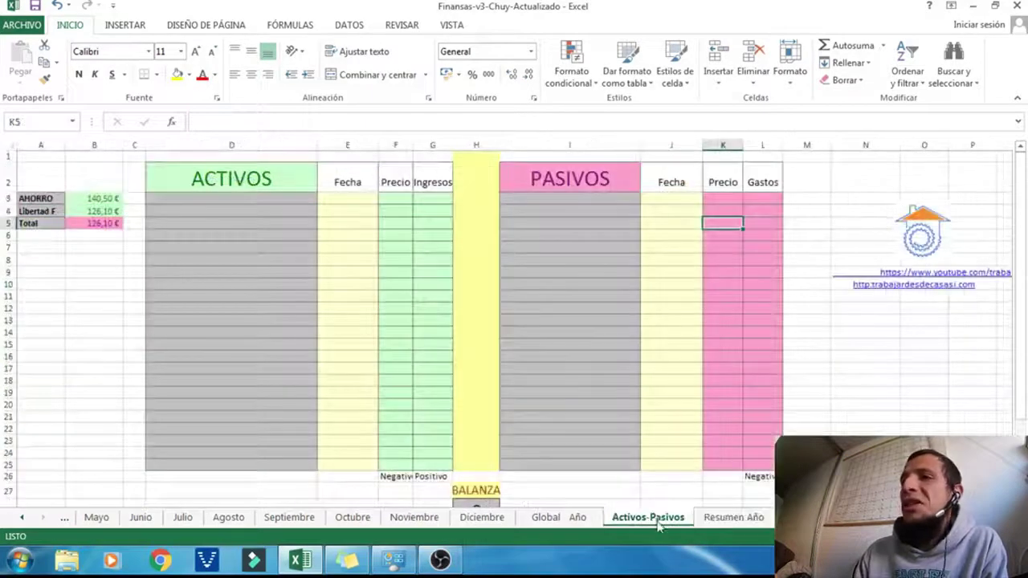
click(578, 521)
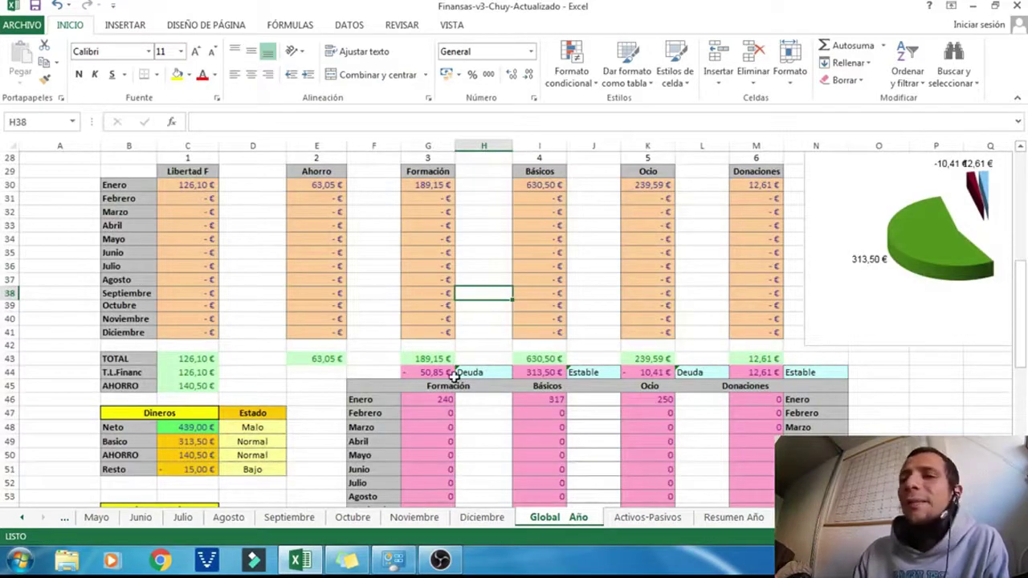
- Bring the Enero to Abril sheet tabs into view and browse the Global Año totals
click(24, 520)
click(24, 521)
scroll(375, 426, up, 6)
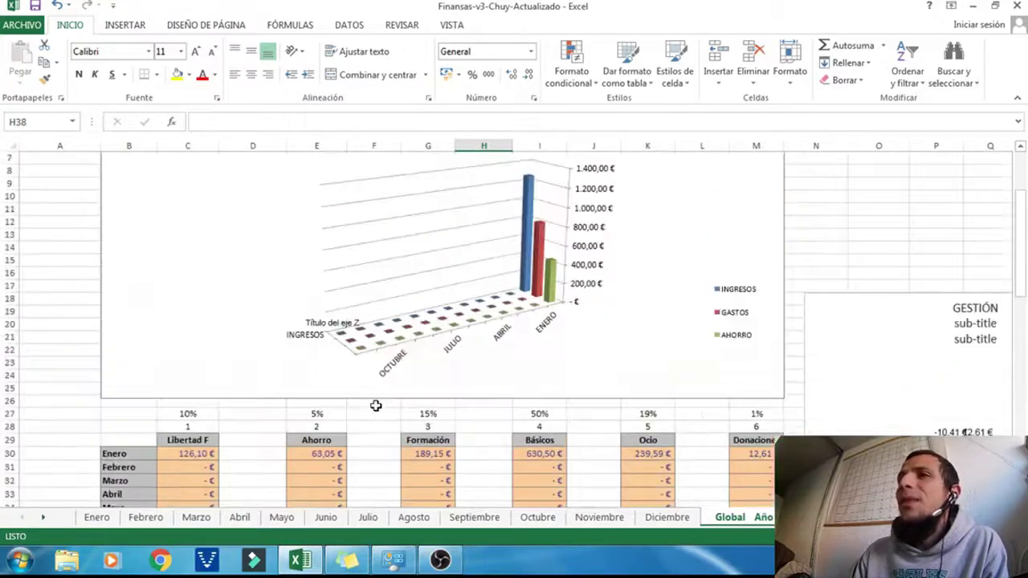
scroll(378, 411, up, 3)
scroll(378, 411, down, 10)
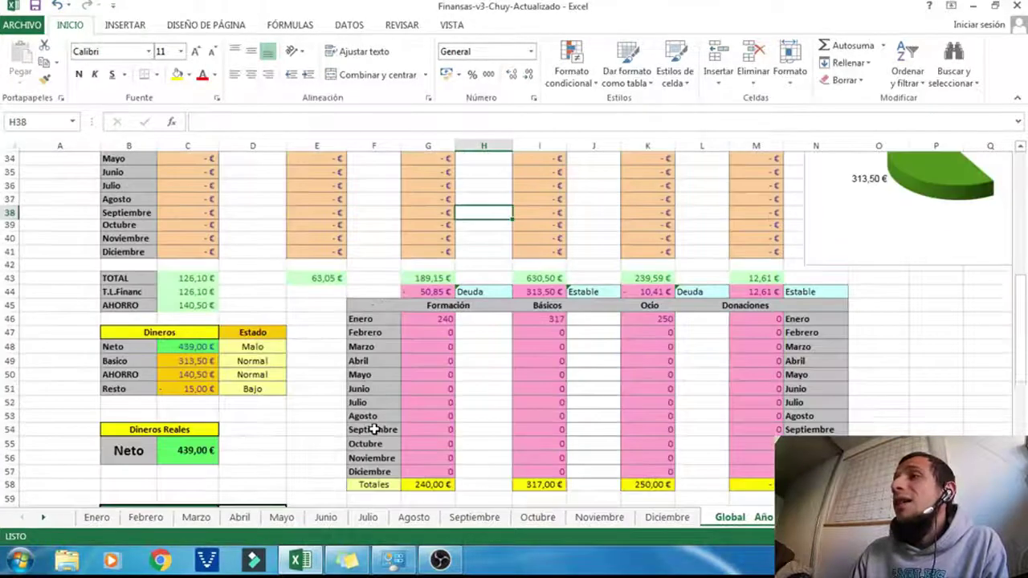
scroll(375, 429, up, 4)
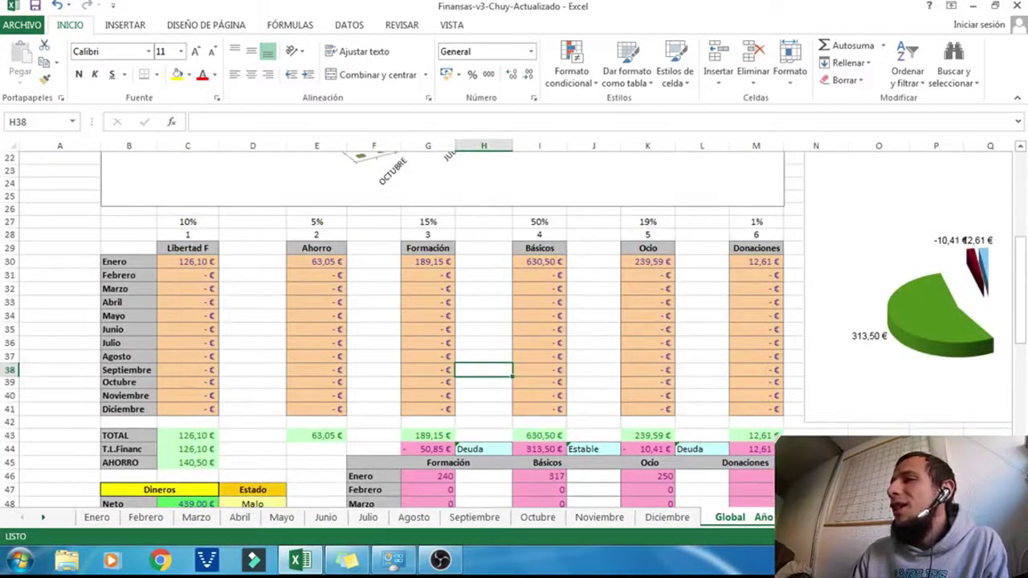
scroll(822, 302, right, 2)
scroll(823, 301, right, 1)
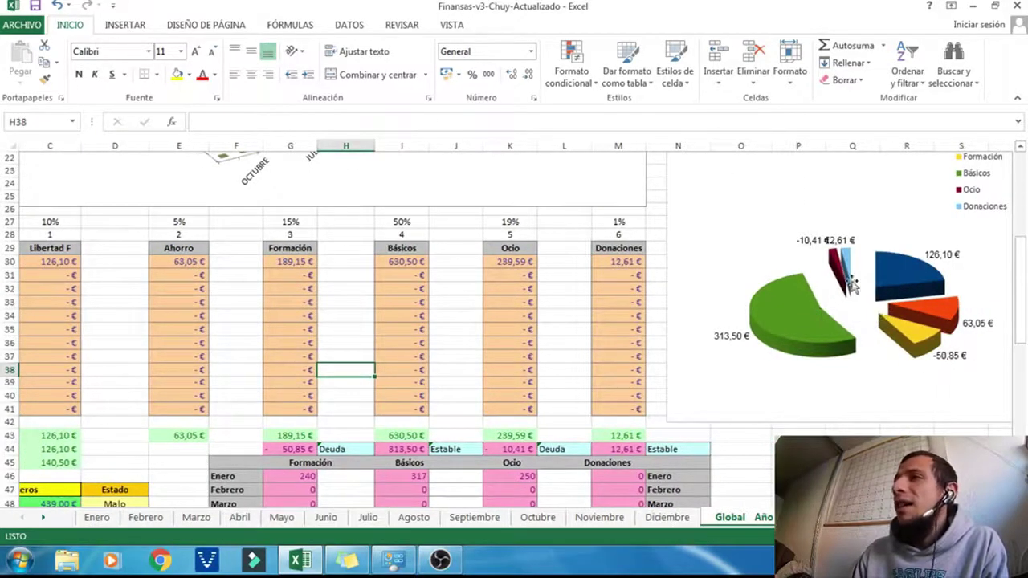
scroll(854, 287, up, 1)
scroll(863, 321, up, 2)
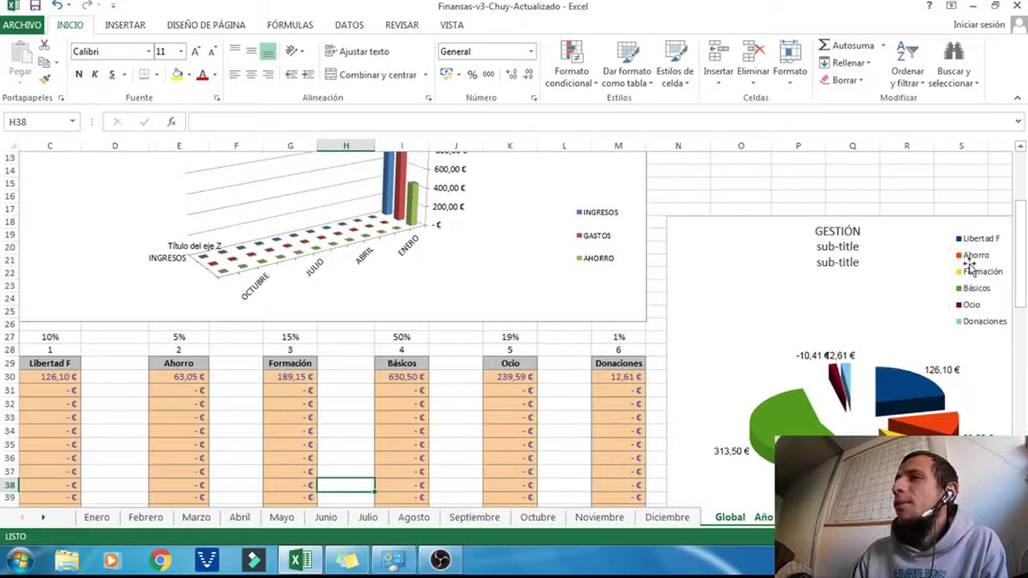
scroll(945, 402, down, 1)
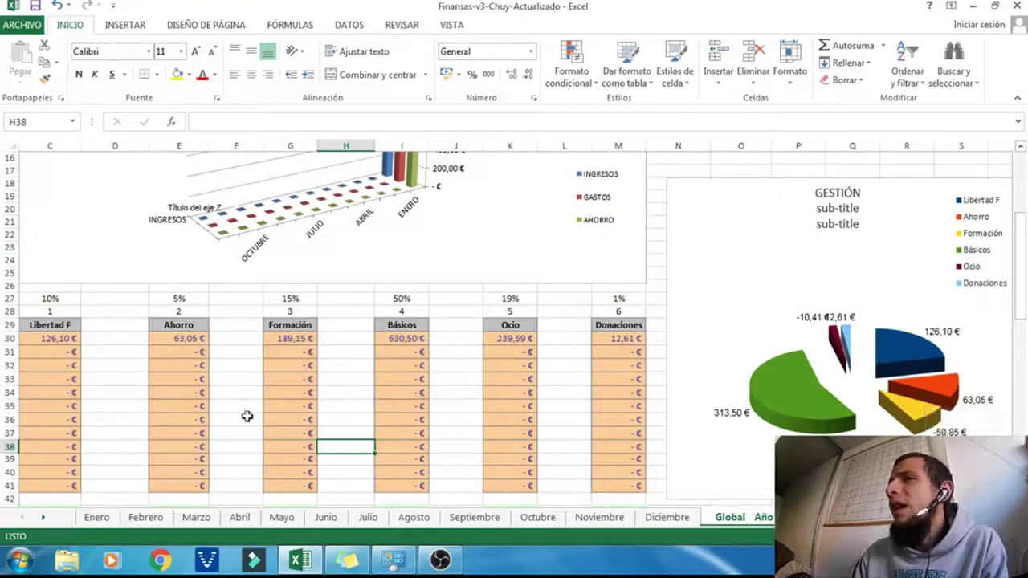
- Inspect the Ahorro formula in E30 and the allocation pie chart
click(171, 345)
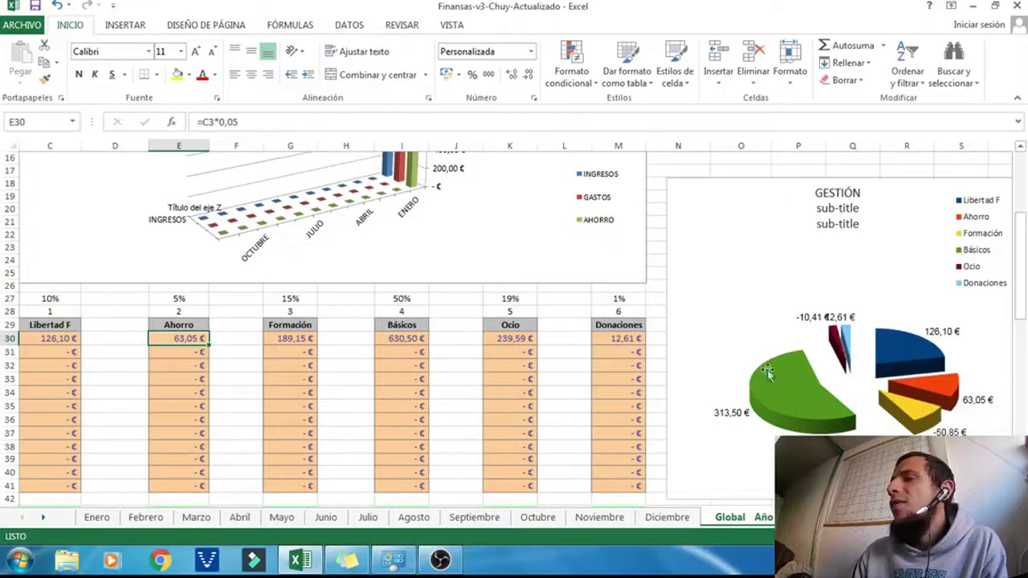
click(736, 267)
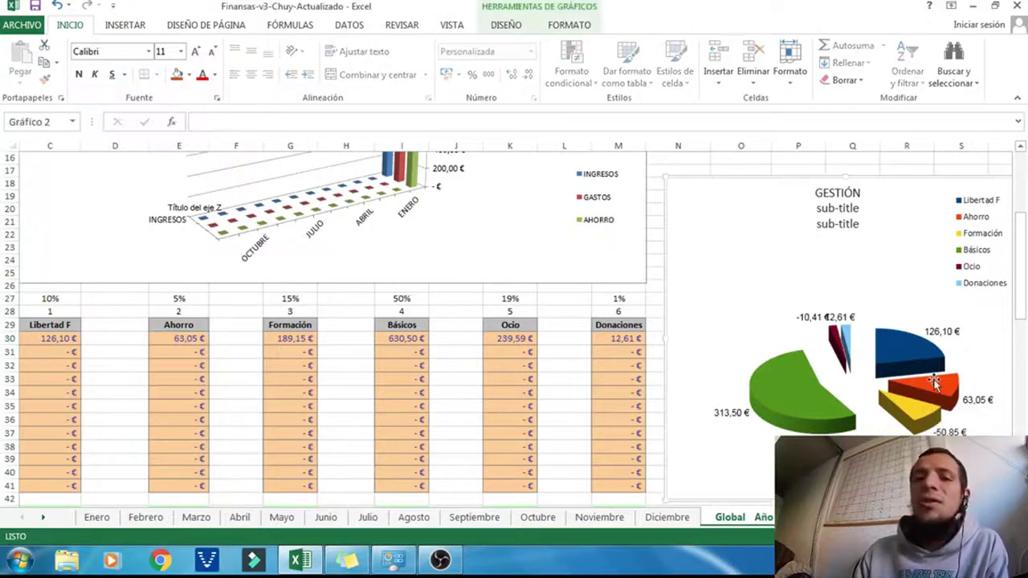
mouse_move(932, 384)
scroll(700, 431, down, 3)
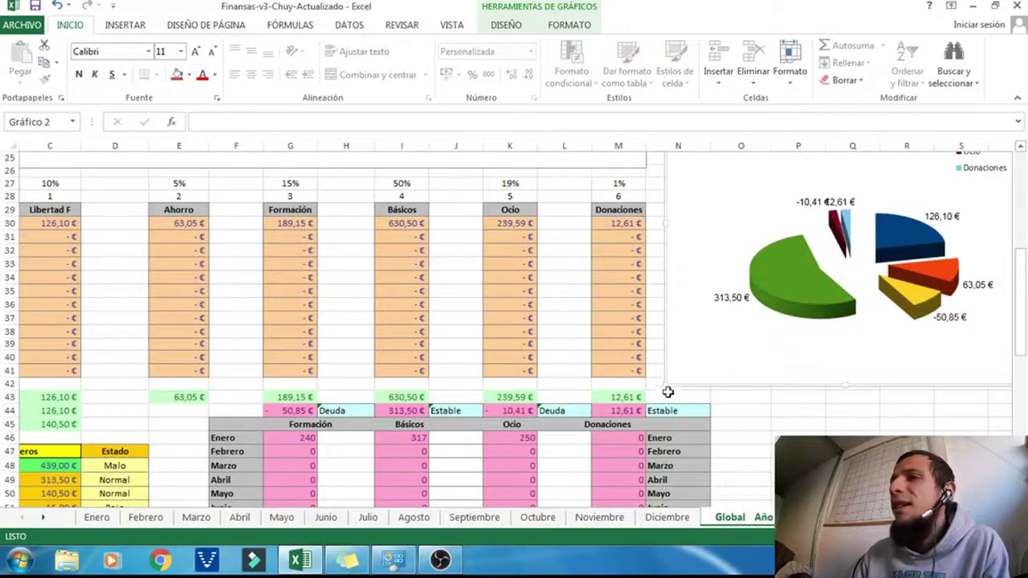
click(759, 470)
- Return to the top-left of the Global sheet and bring OBS Studio in front of Excel
scroll(666, 485, down, 2)
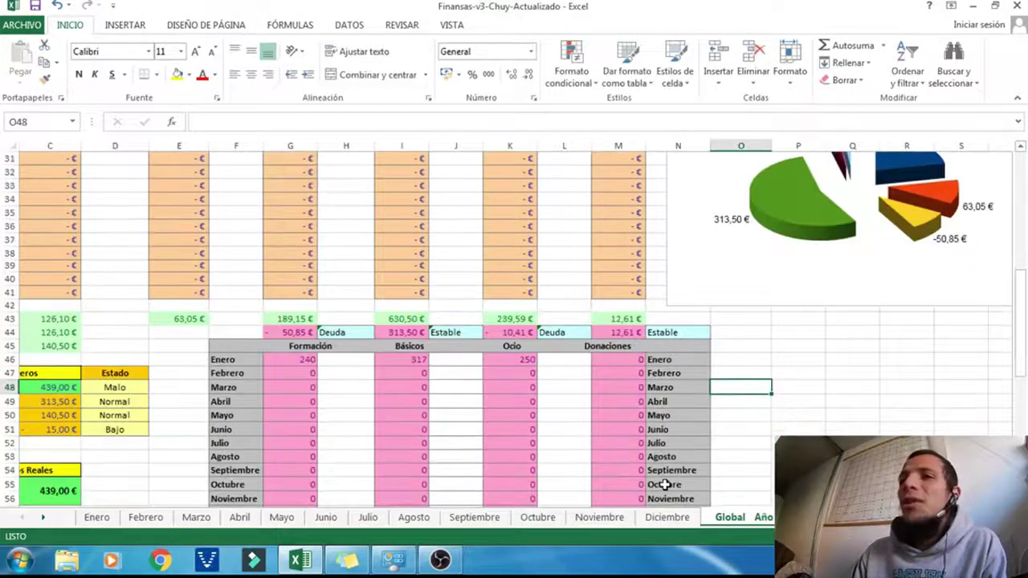
scroll(705, 450, down, 2)
scroll(713, 385, down, 1)
scroll(712, 385, down, 1)
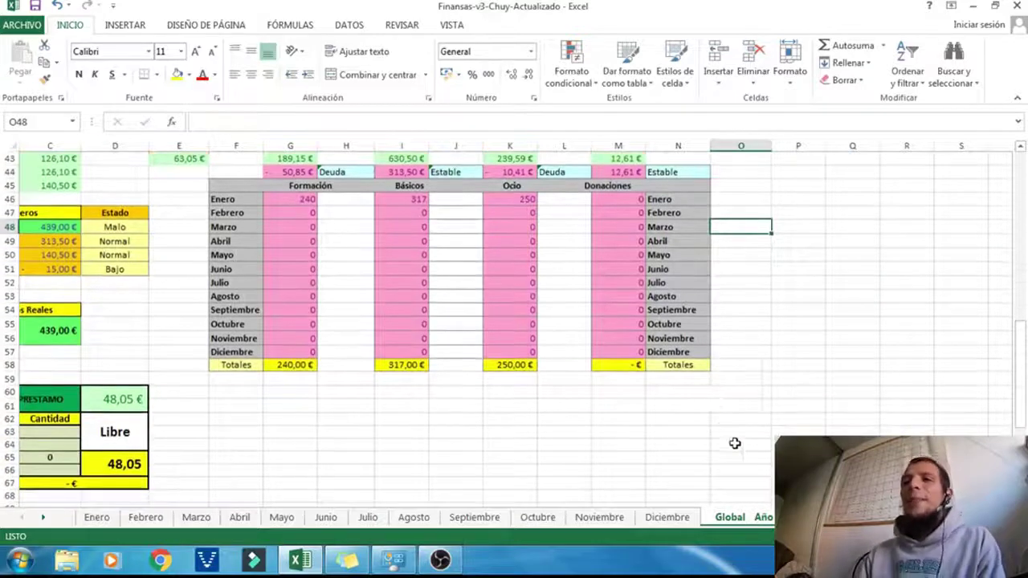
scroll(759, 446, up, 5)
scroll(759, 446, up, 5)
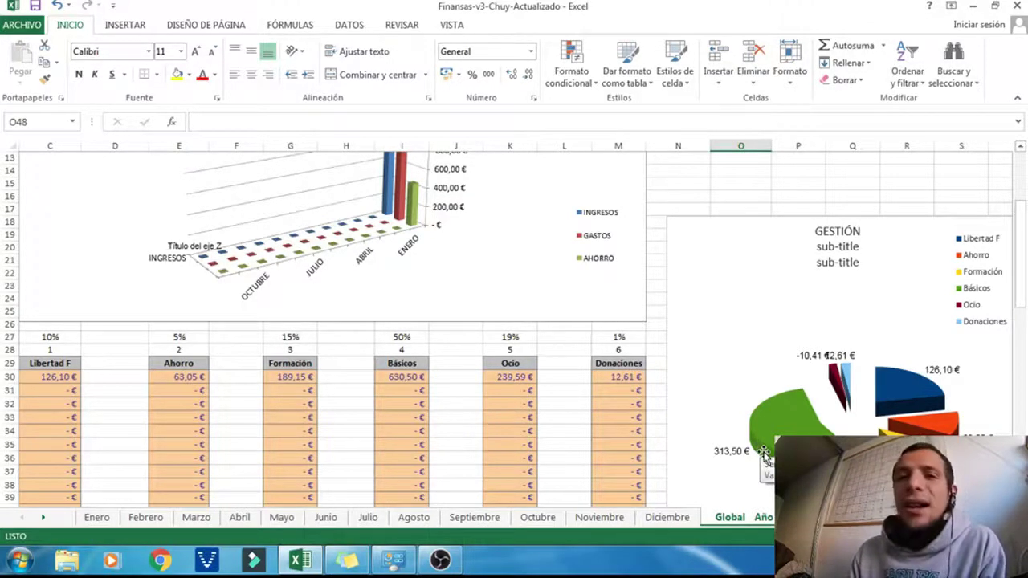
scroll(316, 364, up, 2)
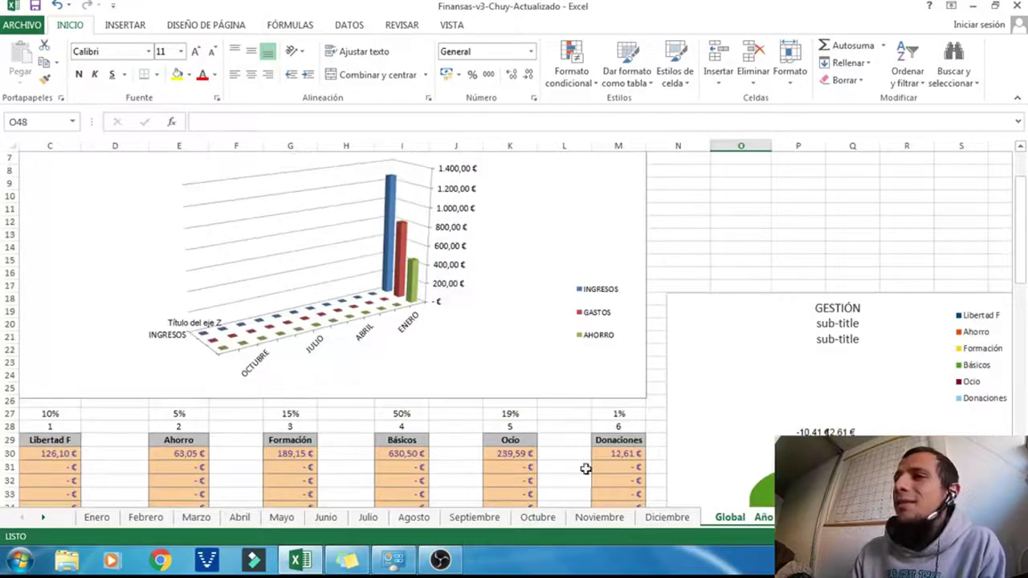
scroll(735, 413, left, 1)
scroll(735, 414, left, 1)
scroll(734, 414, up, 2)
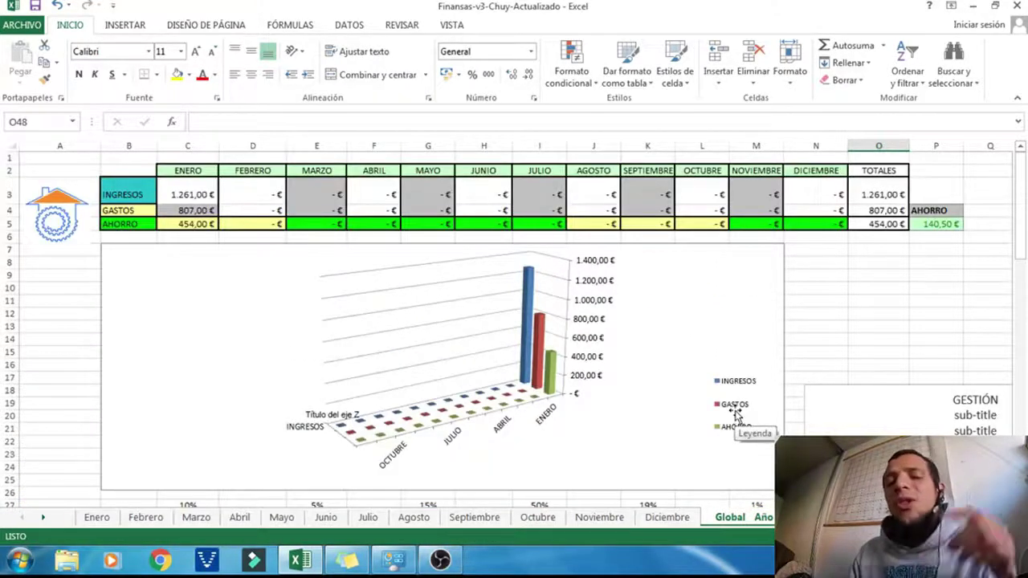
click(441, 560)
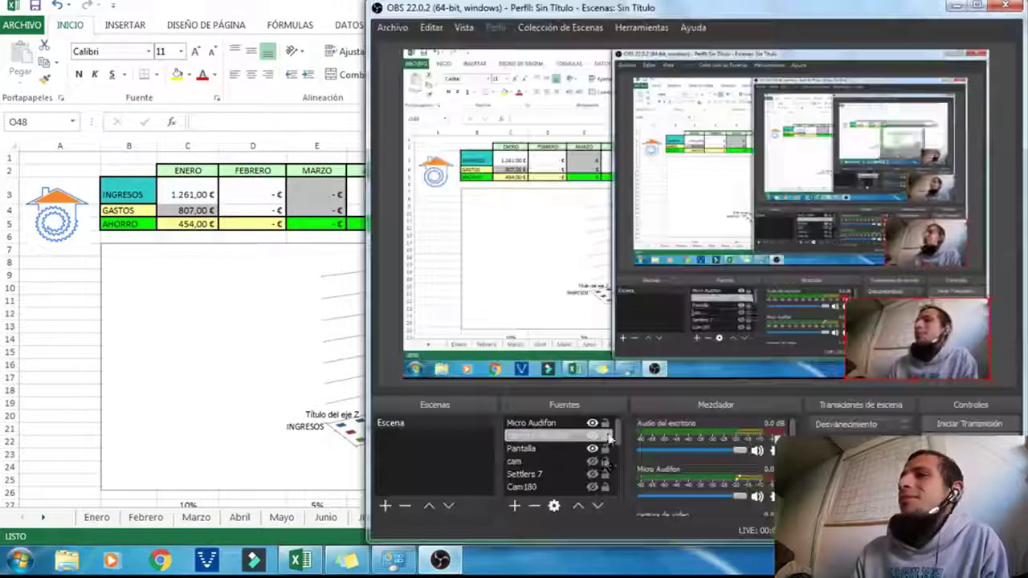